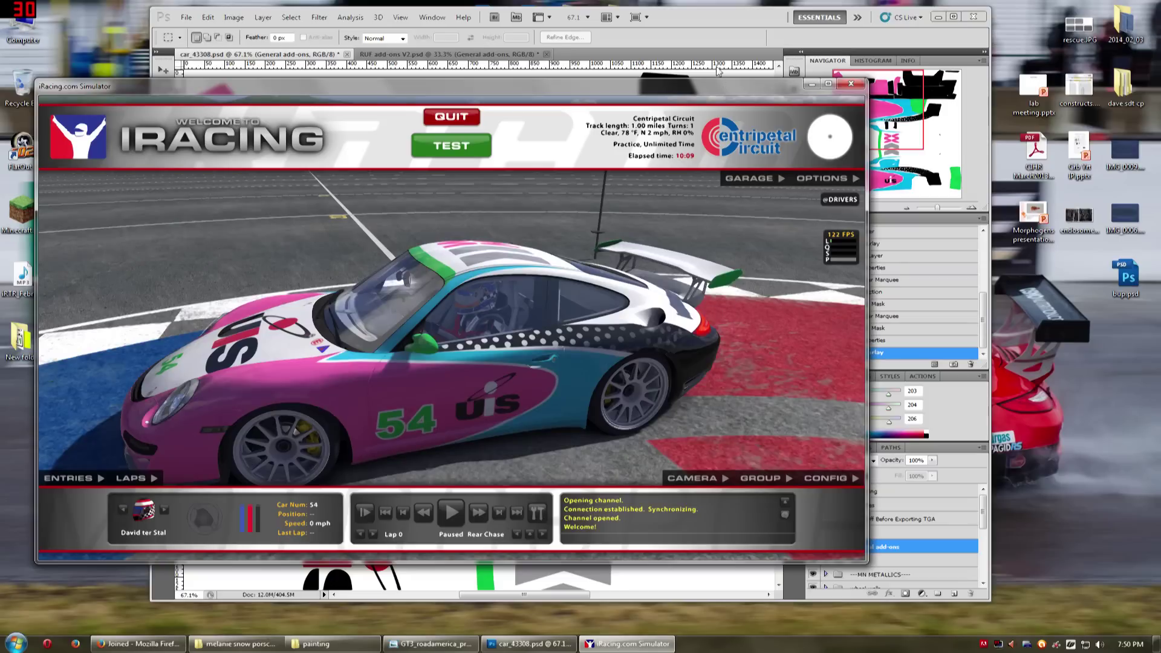
Switch to Photoshop and show the Turn Off Before Exporting TGA group in car_43308.psd
click(709, 27)
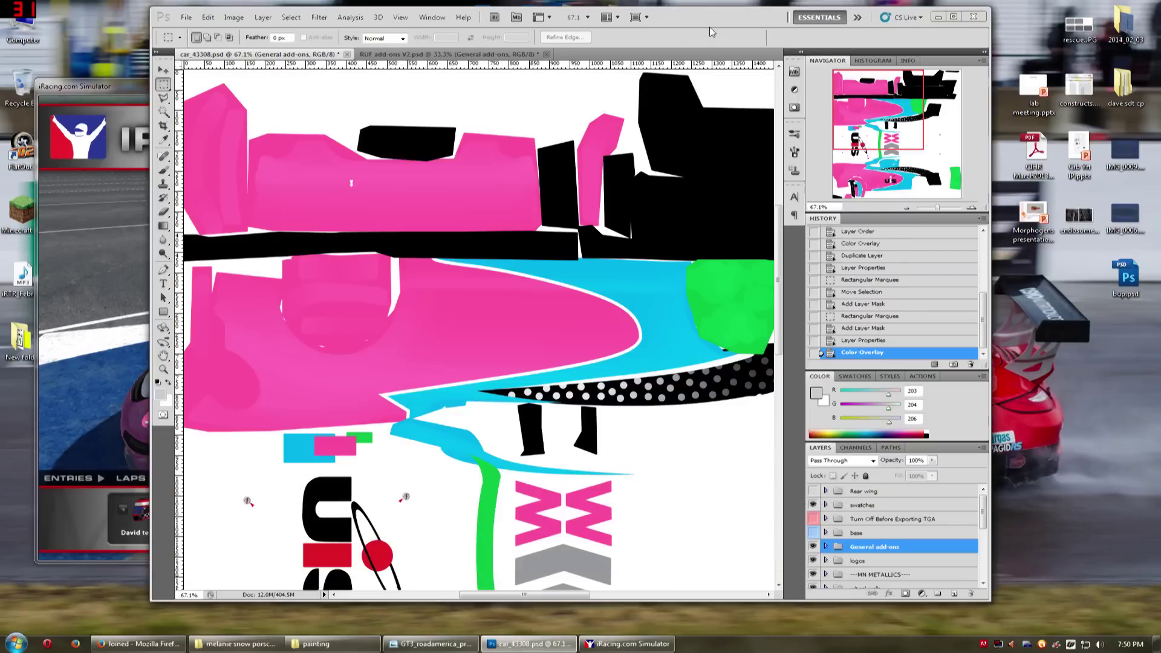
click(814, 518)
drag(867, 131, 925, 88)
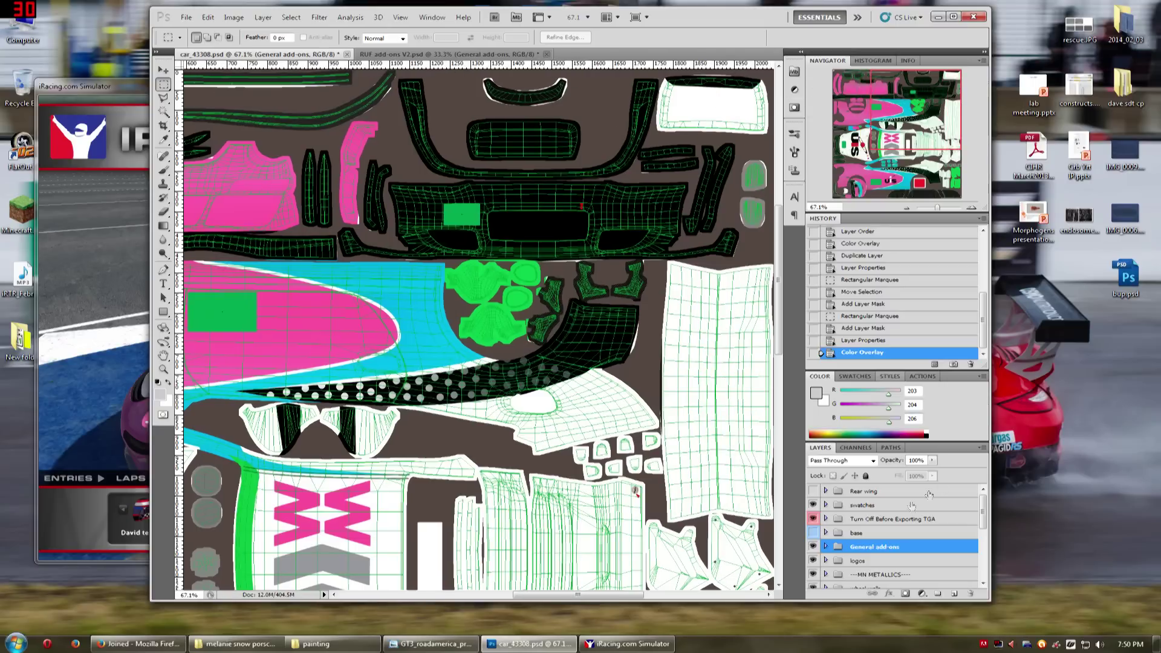
Show the Rear wing group and move it directly beneath the MN METALLICS group
click(813, 491)
click(863, 493)
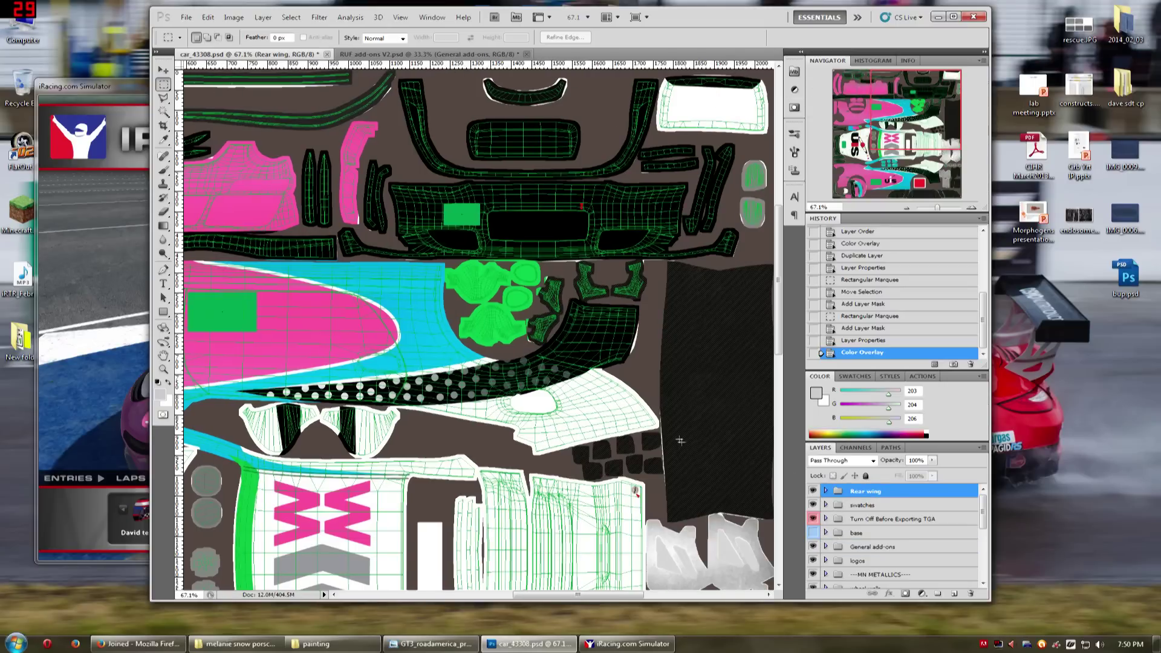
scroll(611, 413, down, 6)
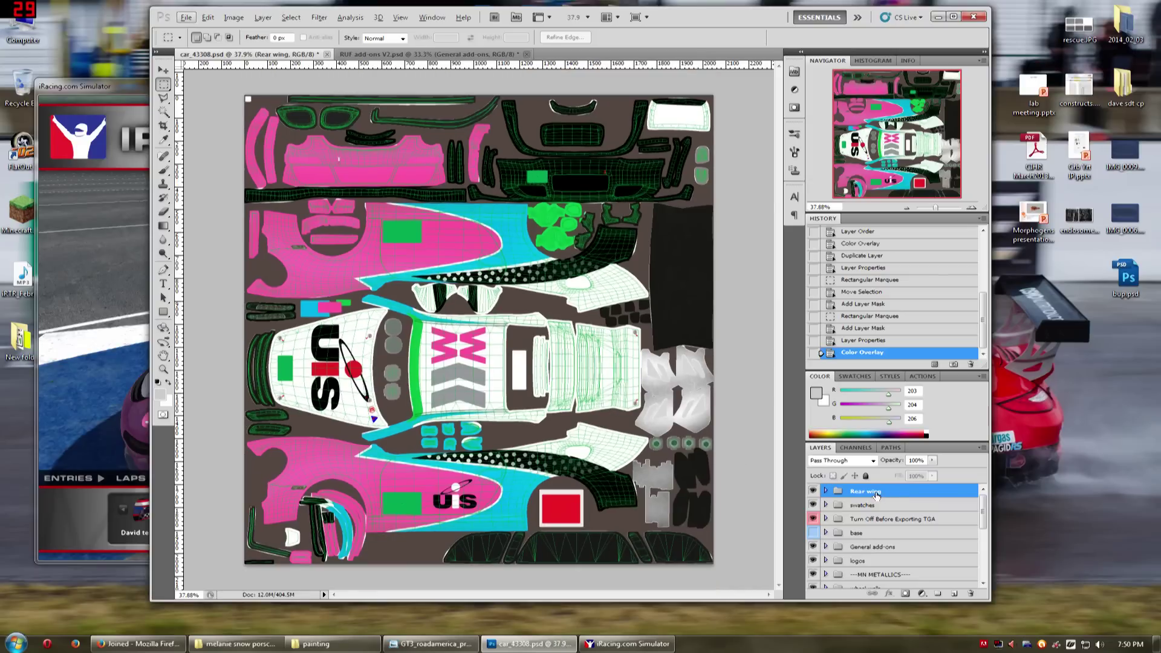
drag(867, 492, 867, 584)
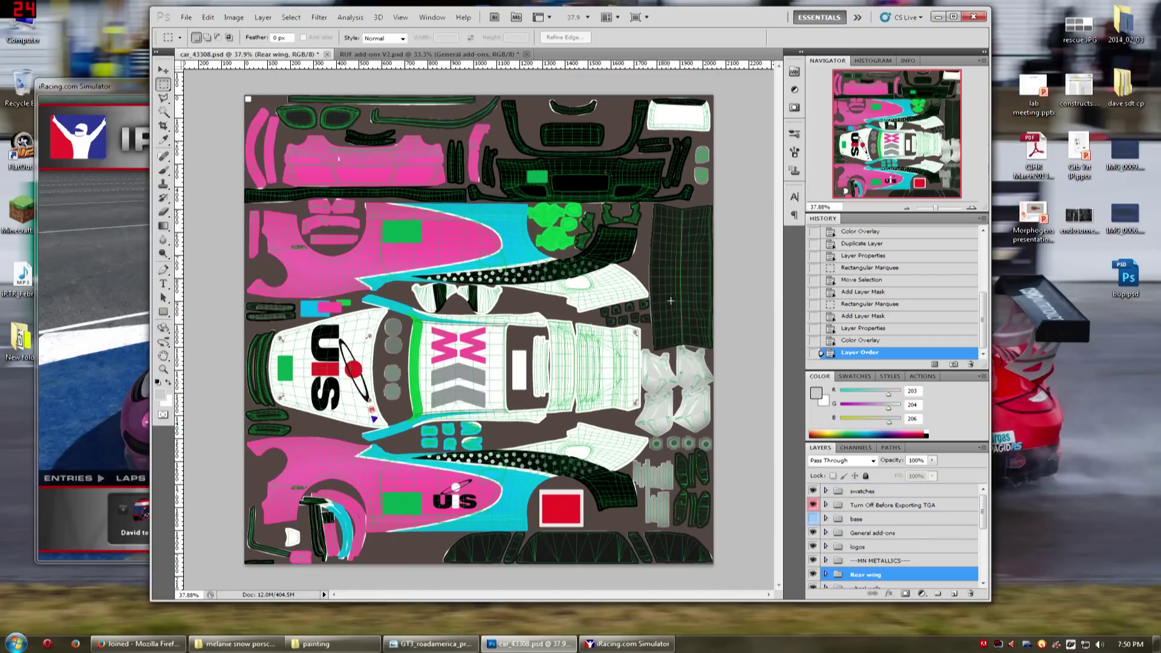
Expand the Rear wing group and hide its Carbon endplates and Carbon rear wing layers
scroll(839, 502, down, 1)
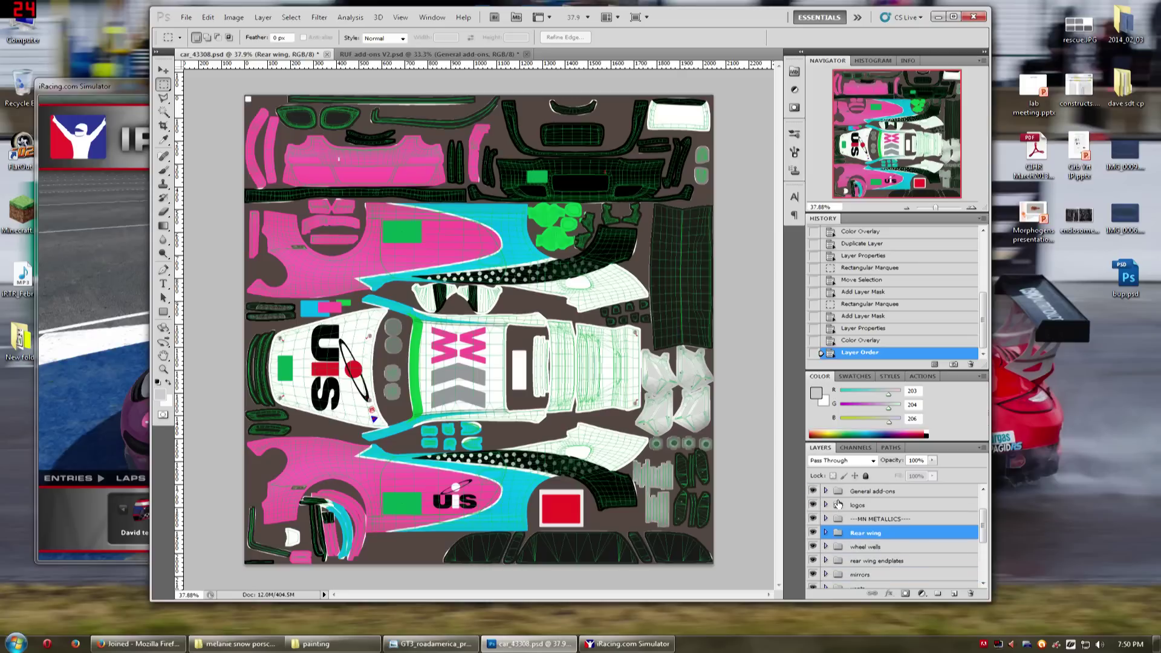
click(825, 532)
scroll(816, 520, down, 1)
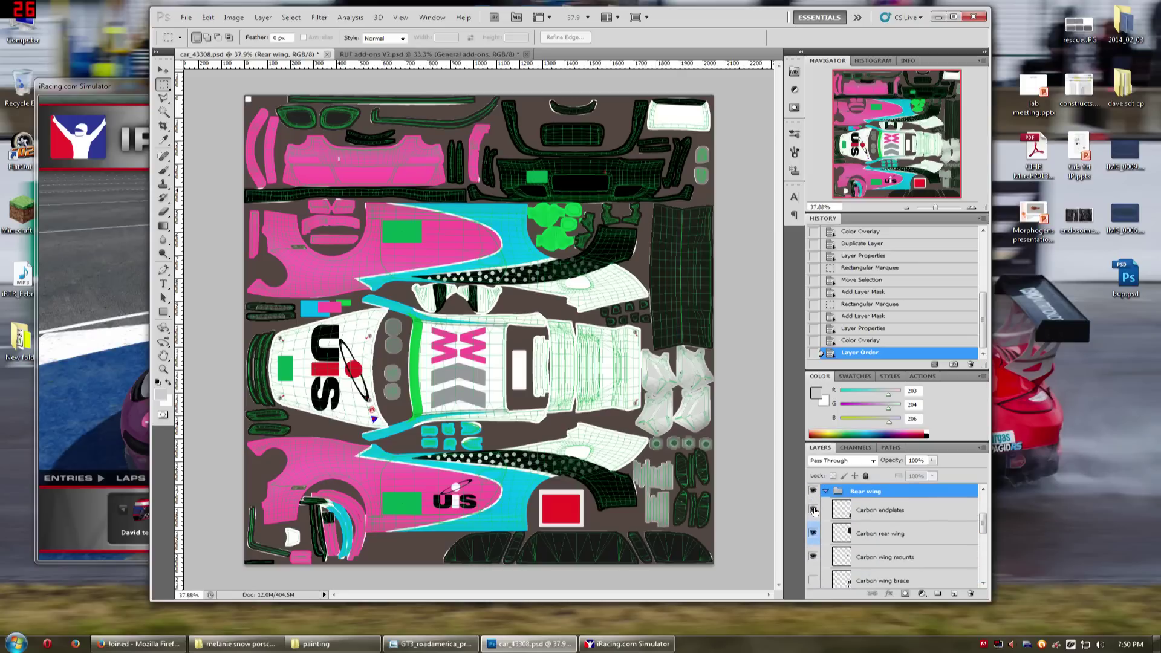
click(814, 514)
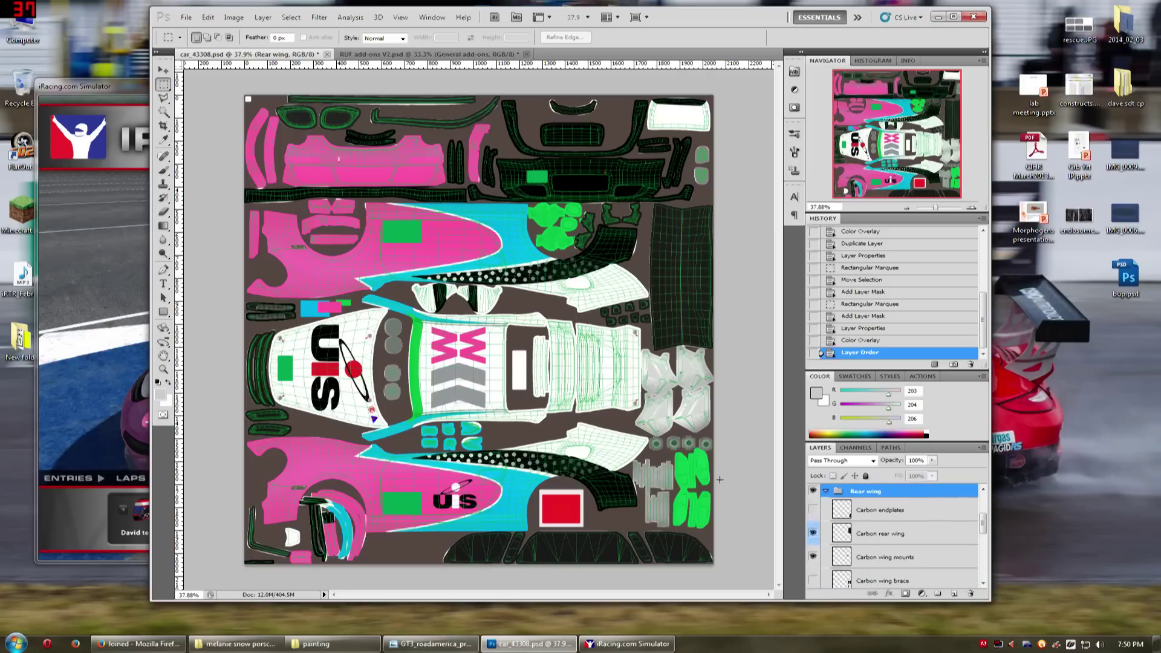
click(813, 533)
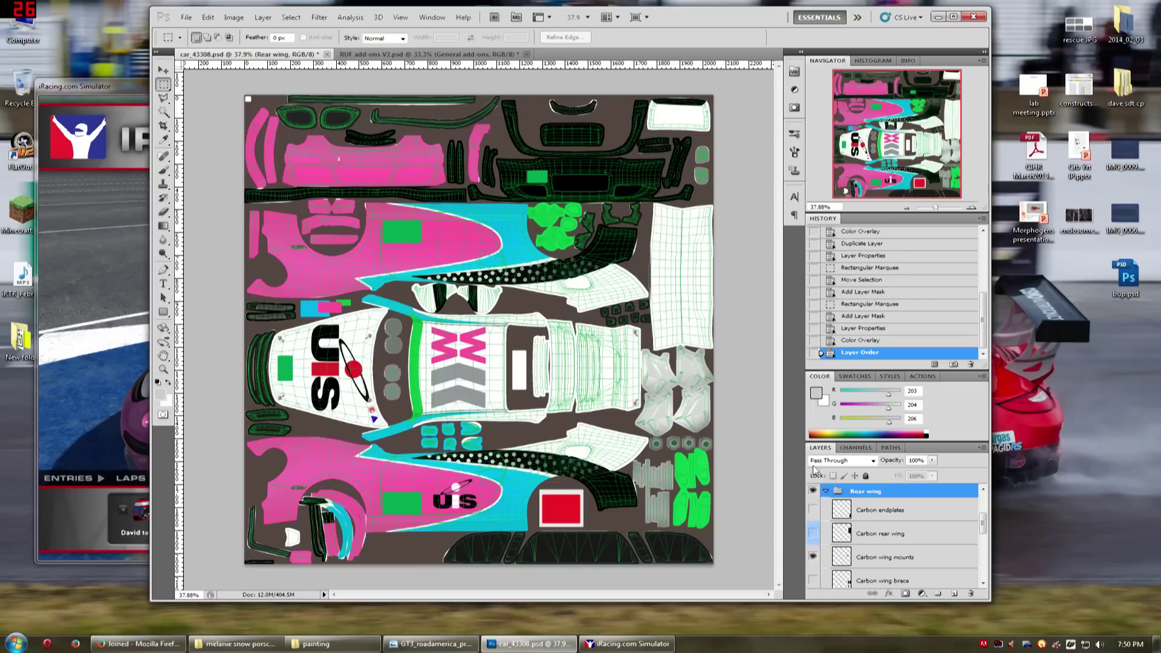
Check the rear wing on the car in iRacing, then hide the Carbon wing mounts layer in Photoshop
scroll(866, 570, down, 1)
click(861, 531)
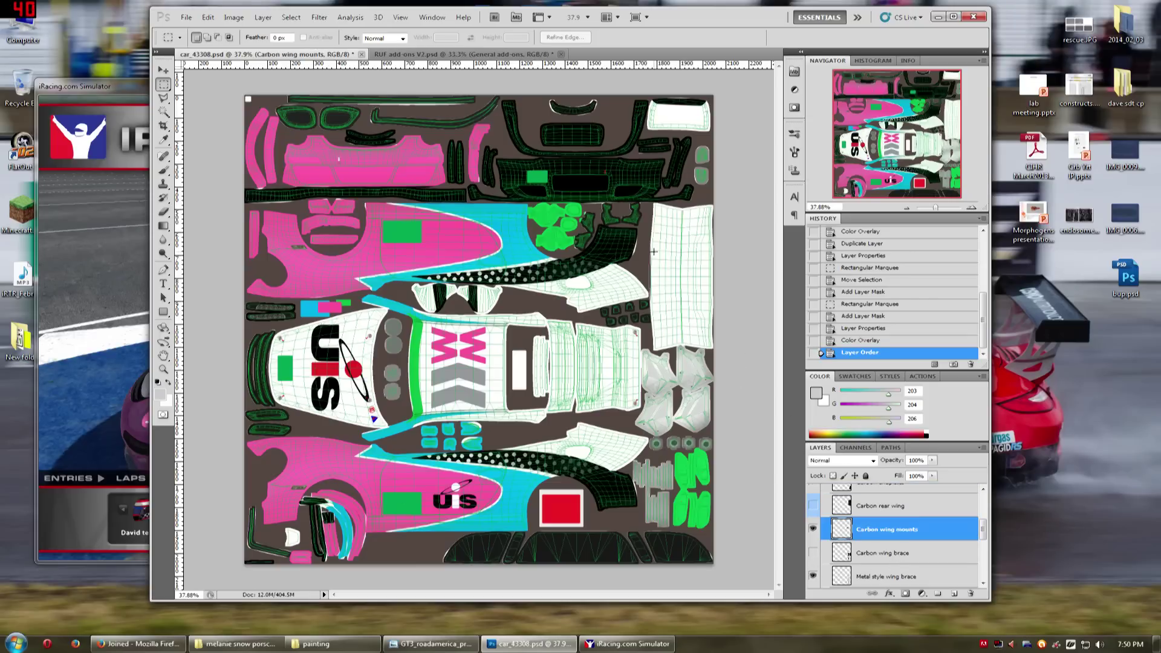
key(alt+Tab)
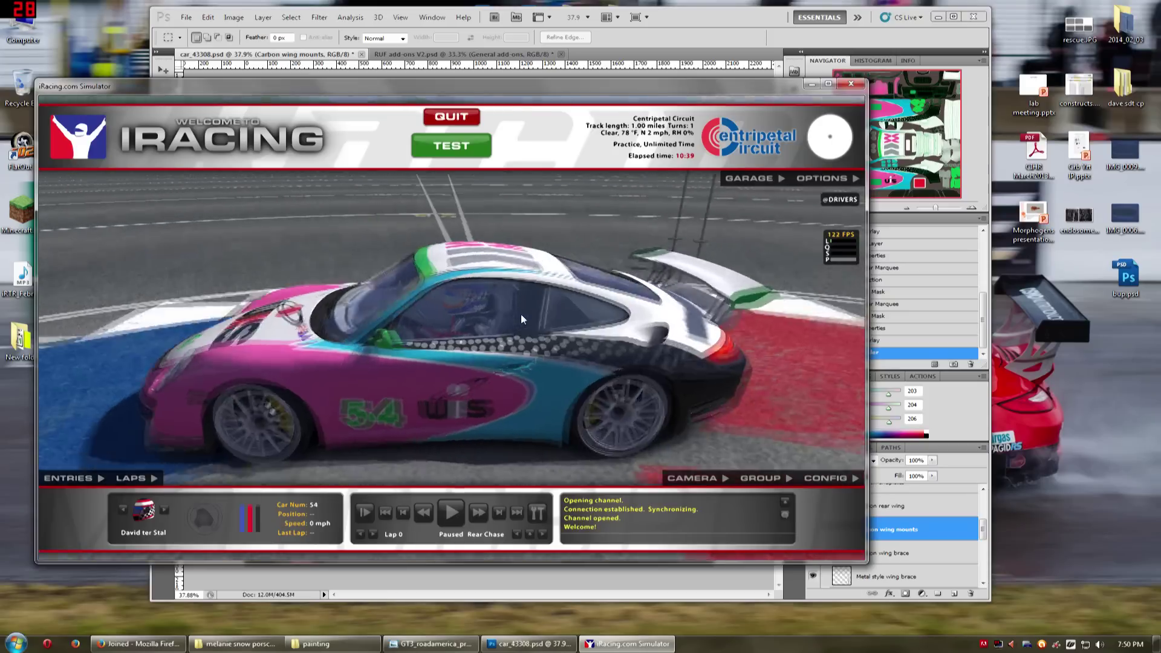
drag(521, 314, 766, 270)
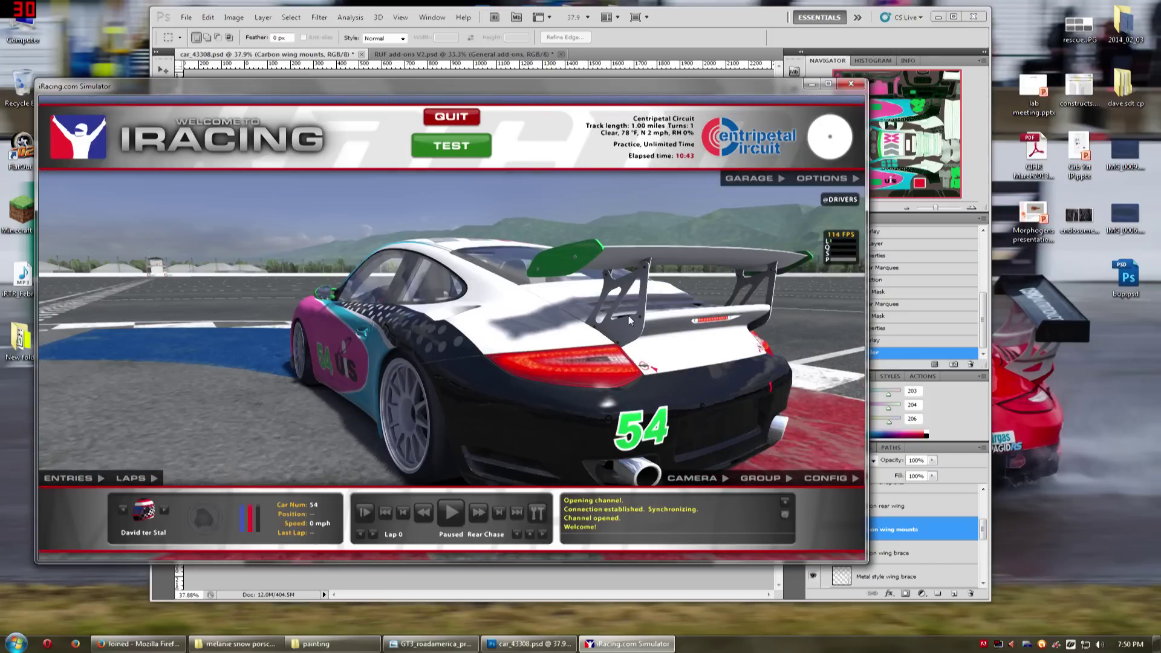
key(alt+Tab)
click(812, 529)
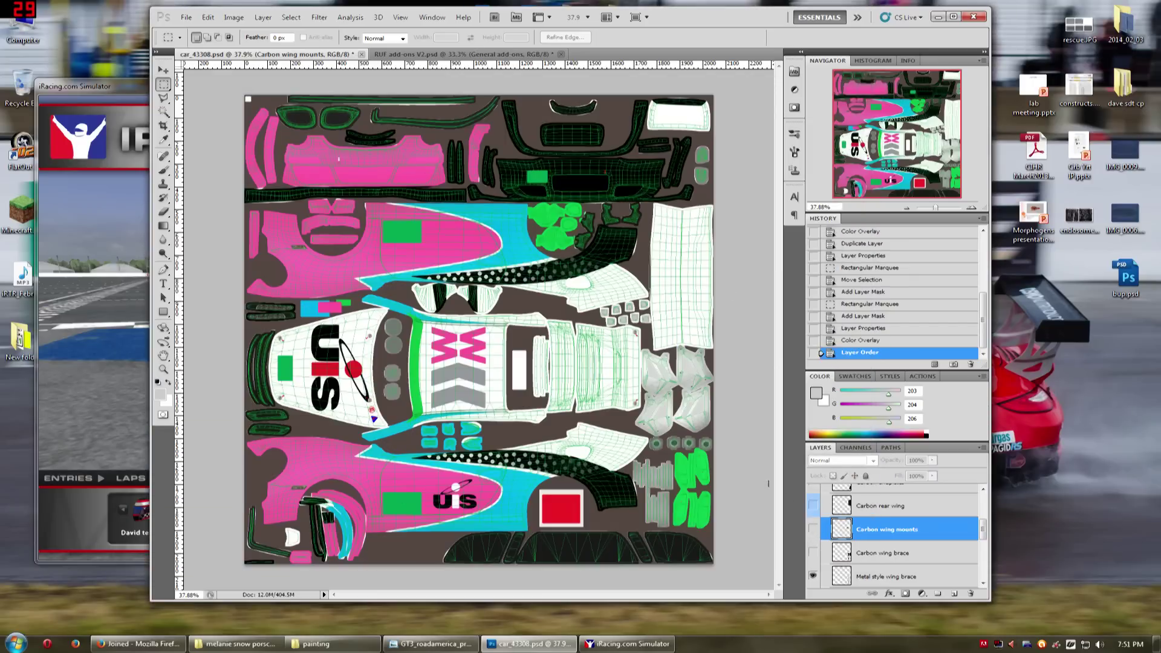
Hide the Metal style wing brace and Metal style wing mounts layers in the Rear wing group
scroll(812, 532, down, 2)
scroll(882, 513, down, 1)
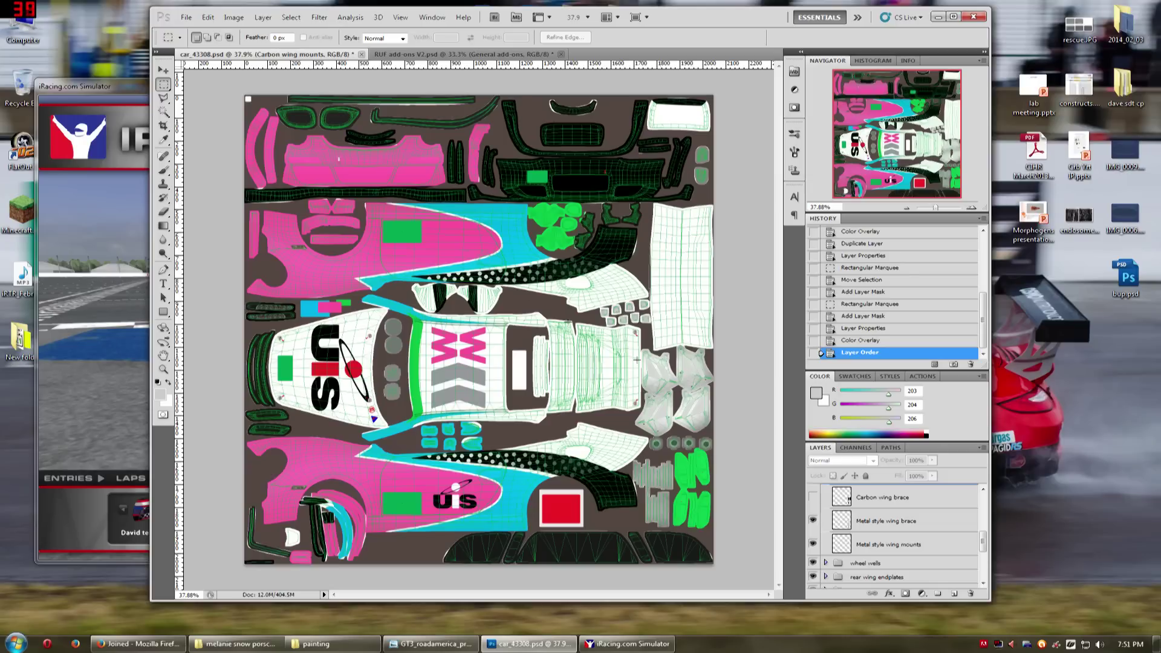
click(813, 522)
click(812, 545)
scroll(854, 532, up, 2)
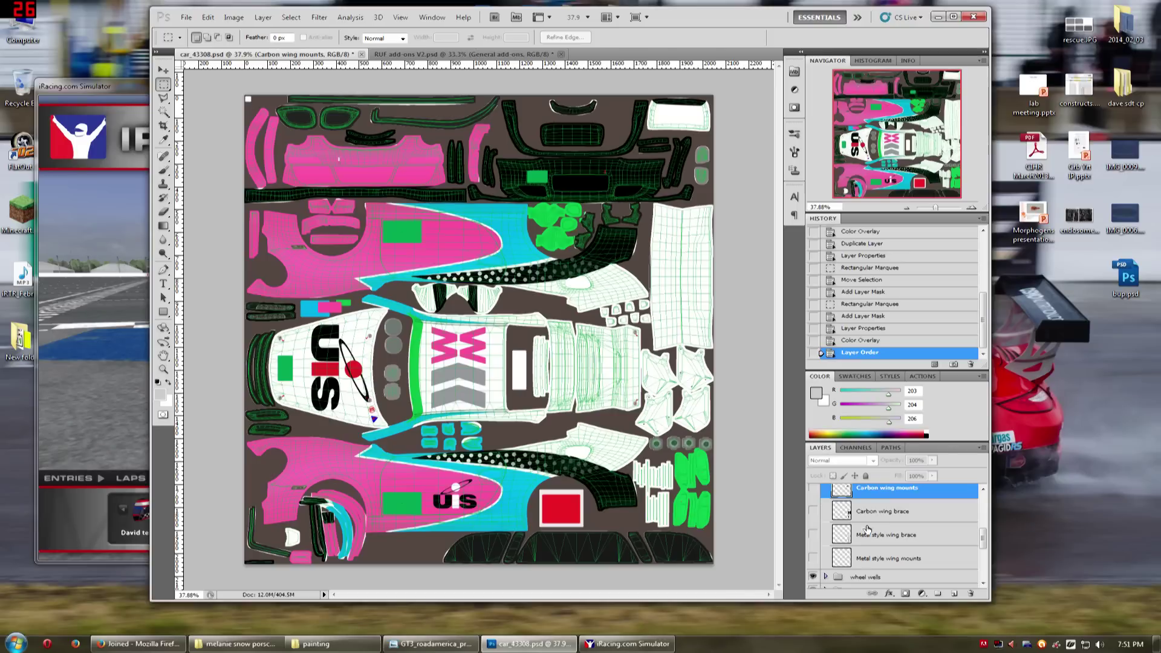
Show the Carbon wing brace layer and collapse the Rear wing group
click(888, 528)
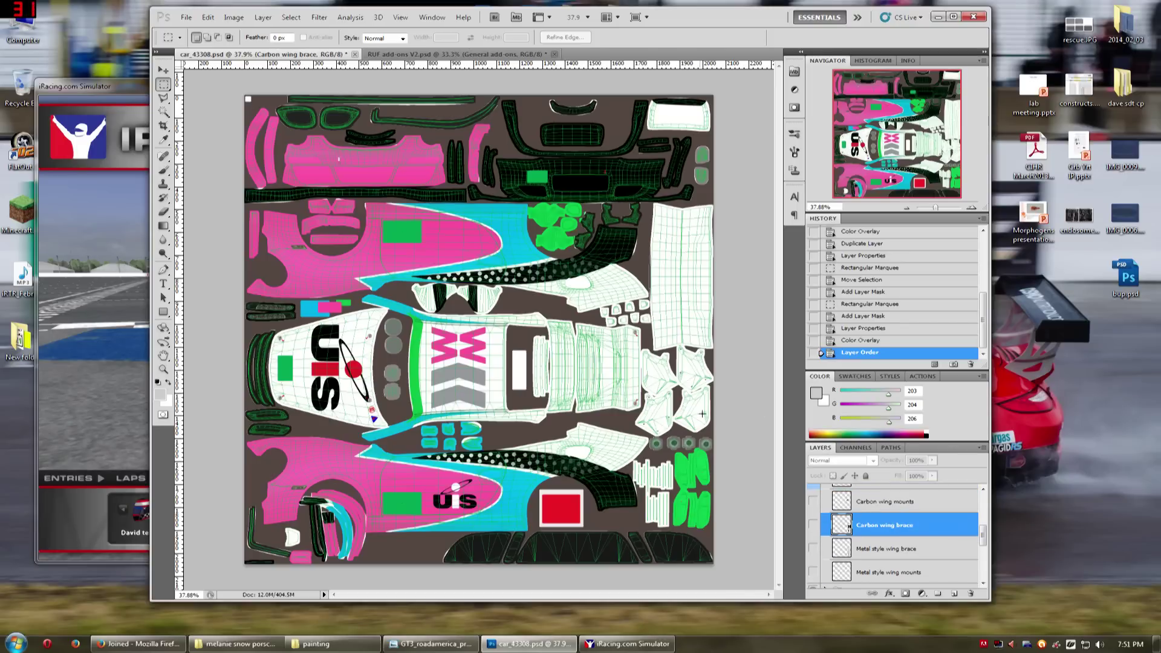
key(alt+Tab)
key(alt+Tab)
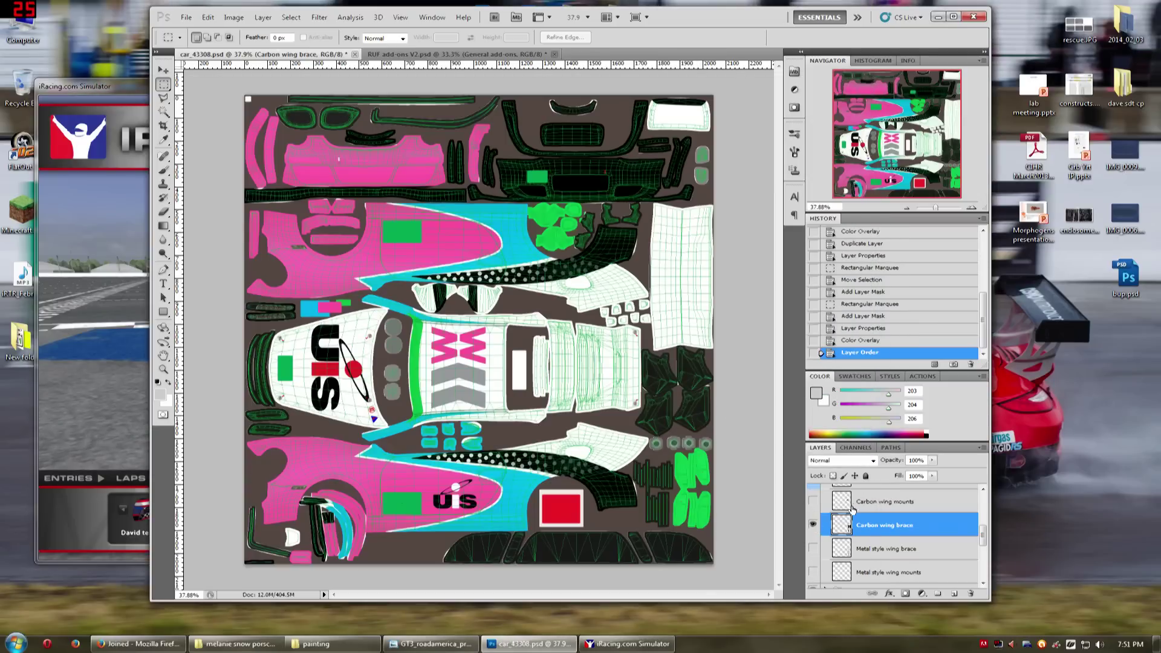
scroll(846, 520, up, 4)
click(826, 533)
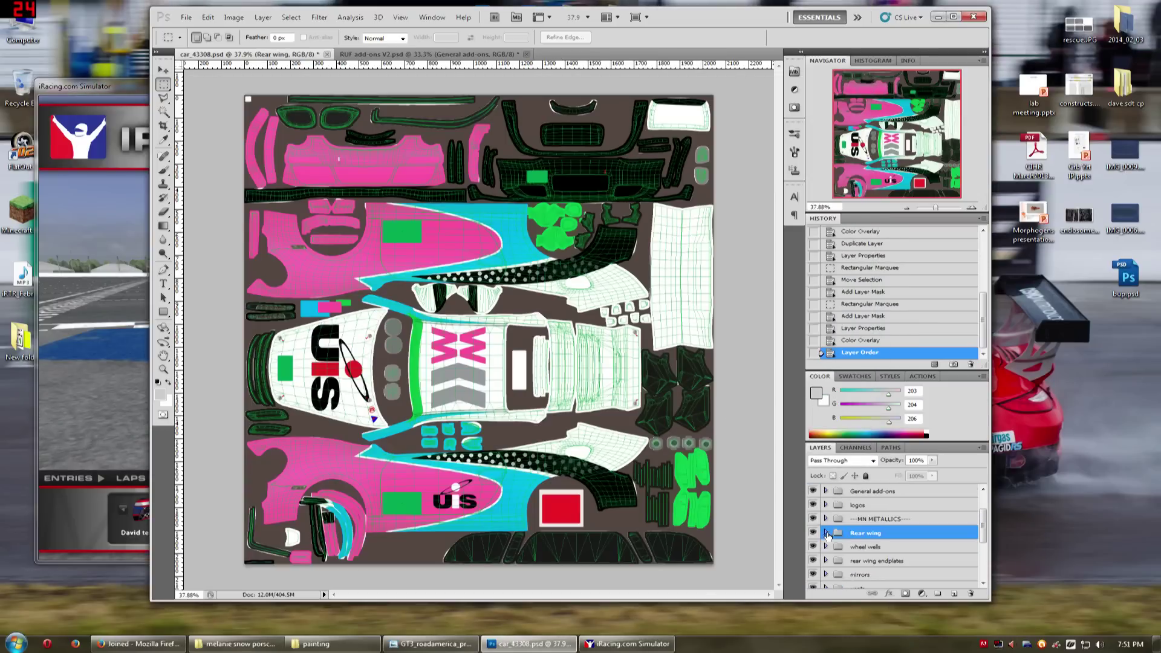
Save car_43308.psd and hide the Turn Off Before Exporting TGA group
key(ctrl+s)
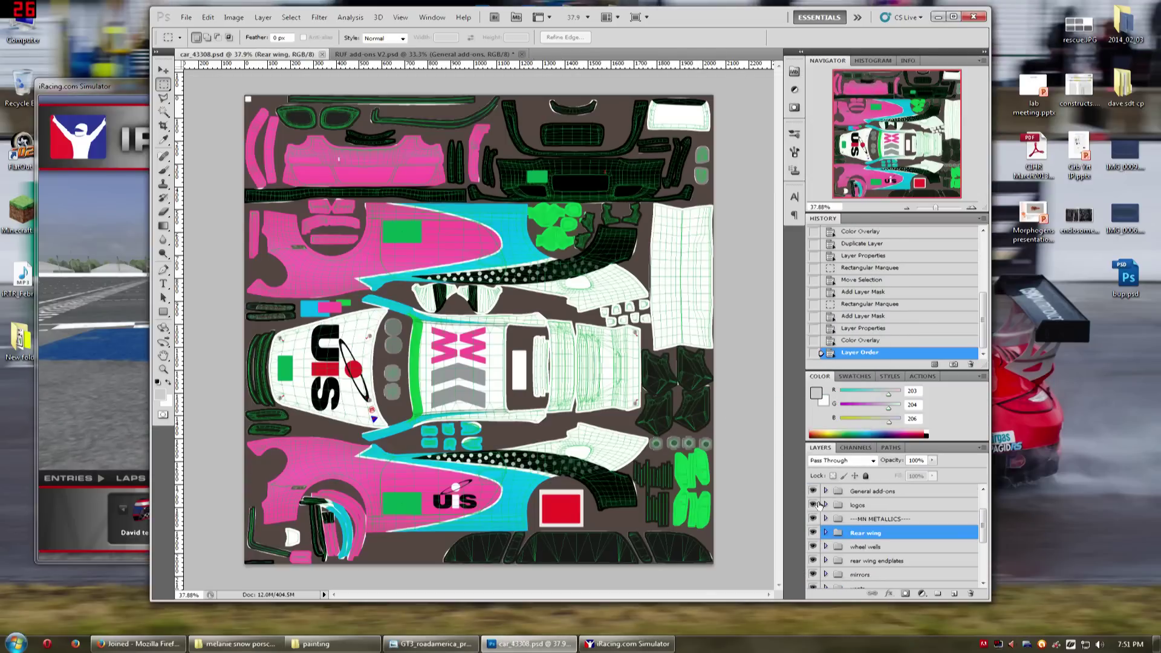
scroll(818, 501, up, 2)
click(813, 505)
key(alt)
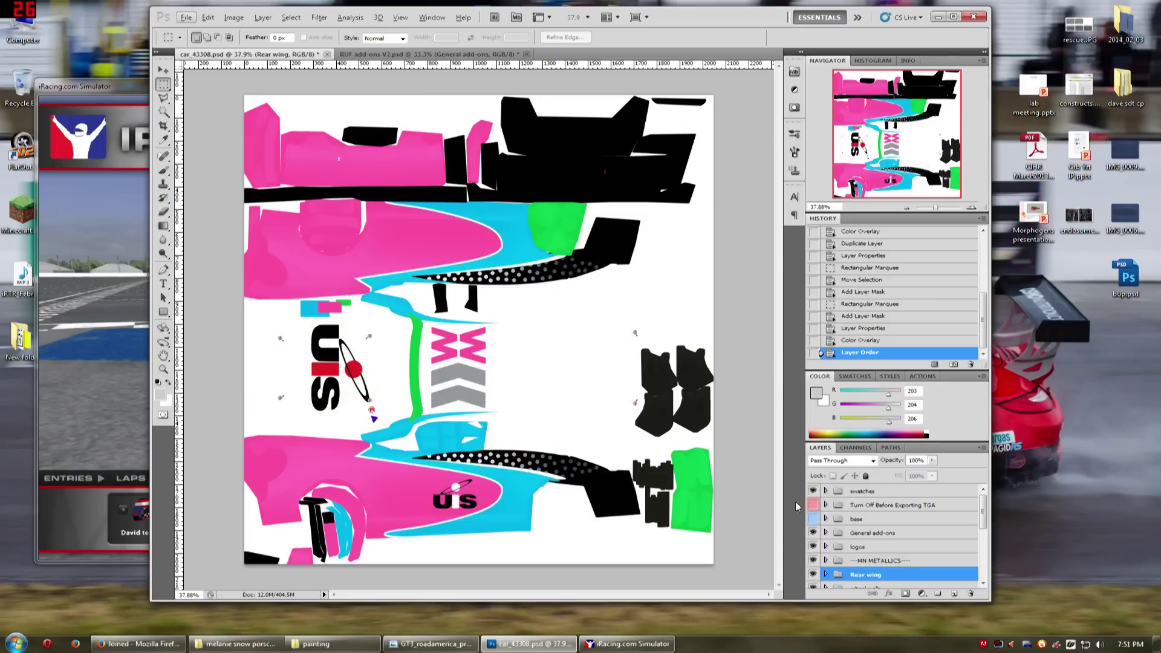
key(alt)
Switch to iRacing, reload the car textures and inspect the rear wing supports and the rest of the car
key(alt+Tab)
key(ctrl+r)
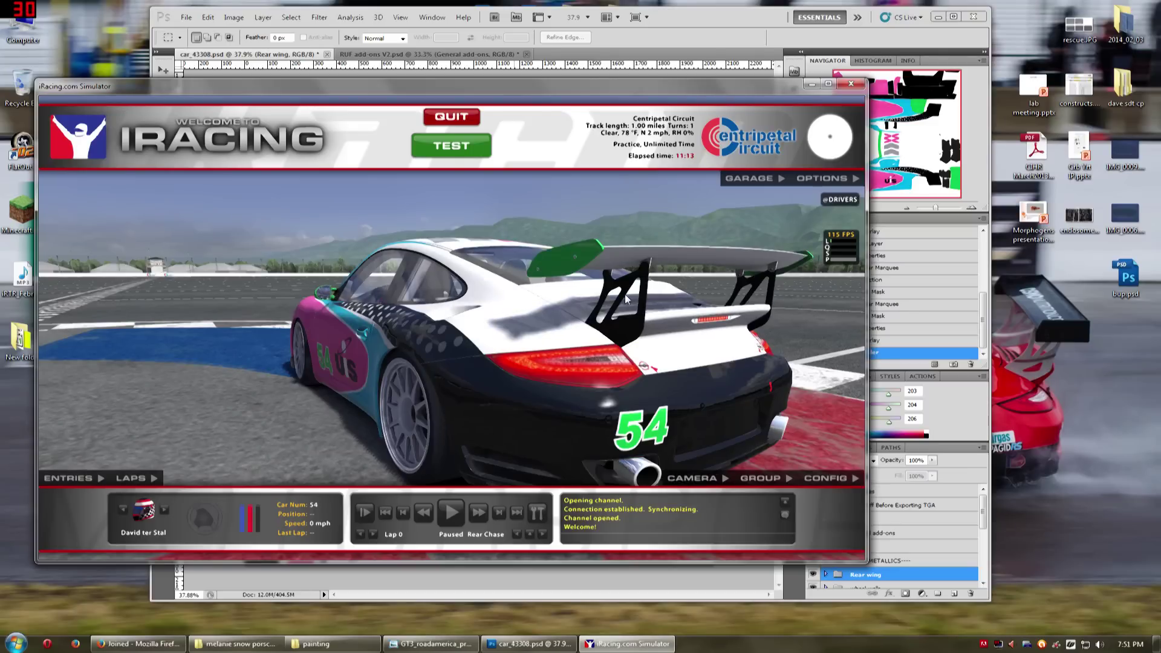
mouse_move(682, 370)
mouse_down()
mouse_move(656, 371)
mouse_move(719, 364)
mouse_move(797, 378)
mouse_move(669, 352)
mouse_up()
scroll(669, 351, down, 5)
drag(666, 351, 660, 351)
In Photoshop, open the American LeMans group in RUF add-ons V2.psd and show its ALMS GT layer
key(alt+Tab)
click(464, 57)
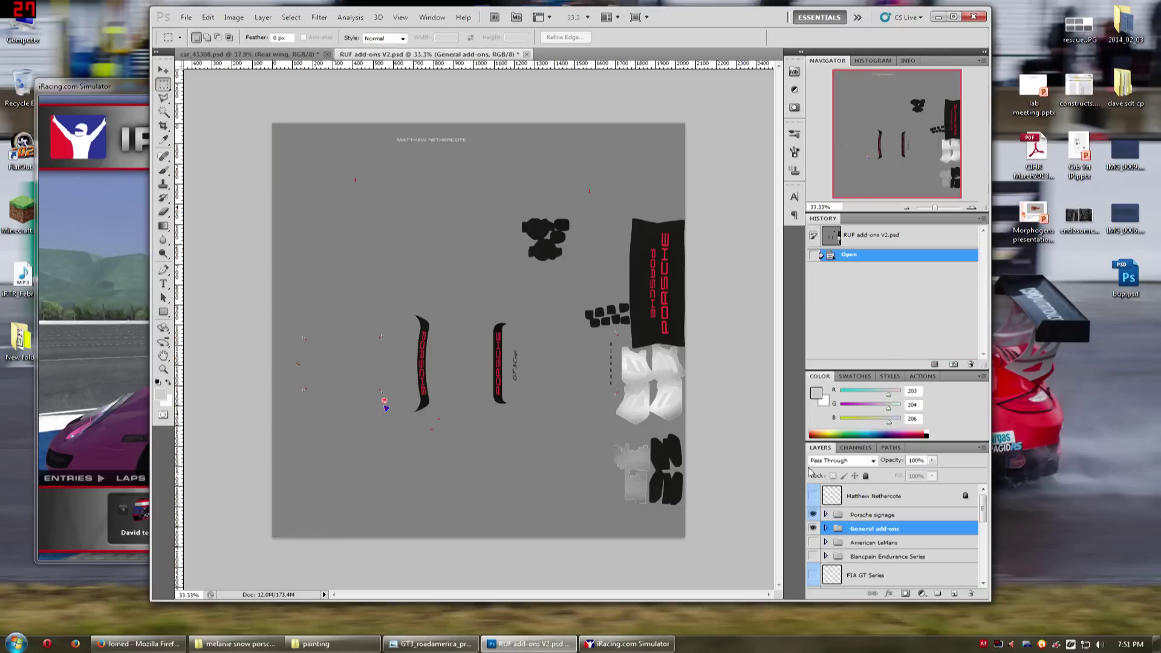
click(825, 544)
scroll(866, 514, down, 1)
scroll(876, 530, down, 1)
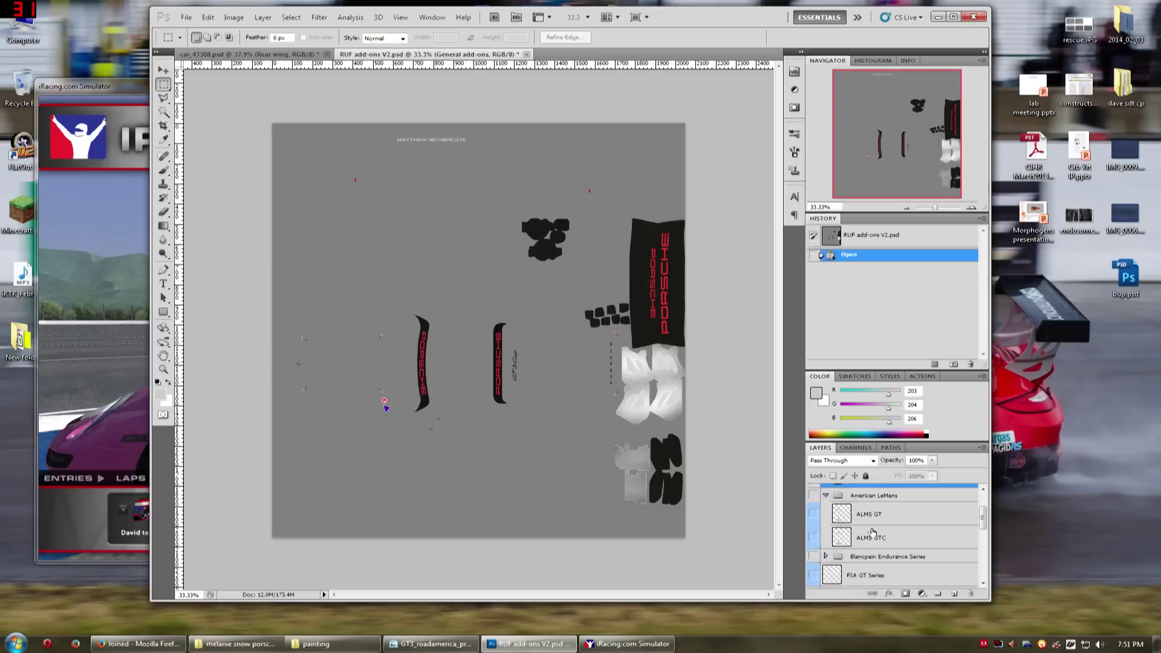
click(887, 515)
click(814, 514)
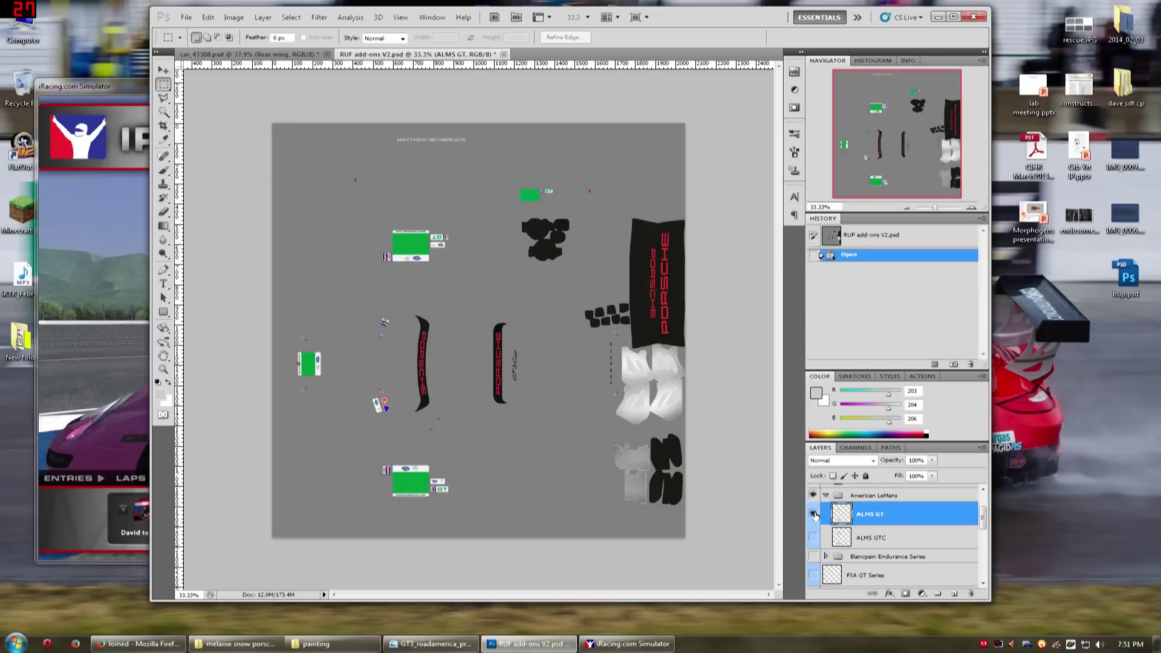
Duplicate the ALMS GT layer into car_43308.psd and place it above the General add-ons group
right_click(878, 518)
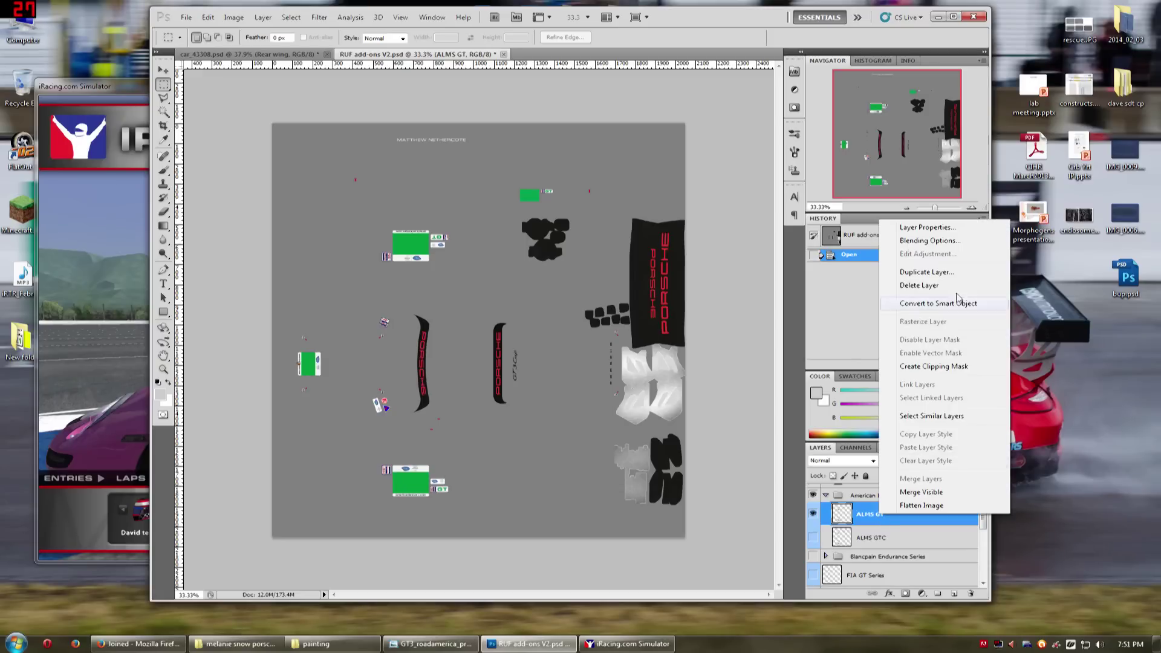
click(953, 272)
click(396, 266)
click(396, 275)
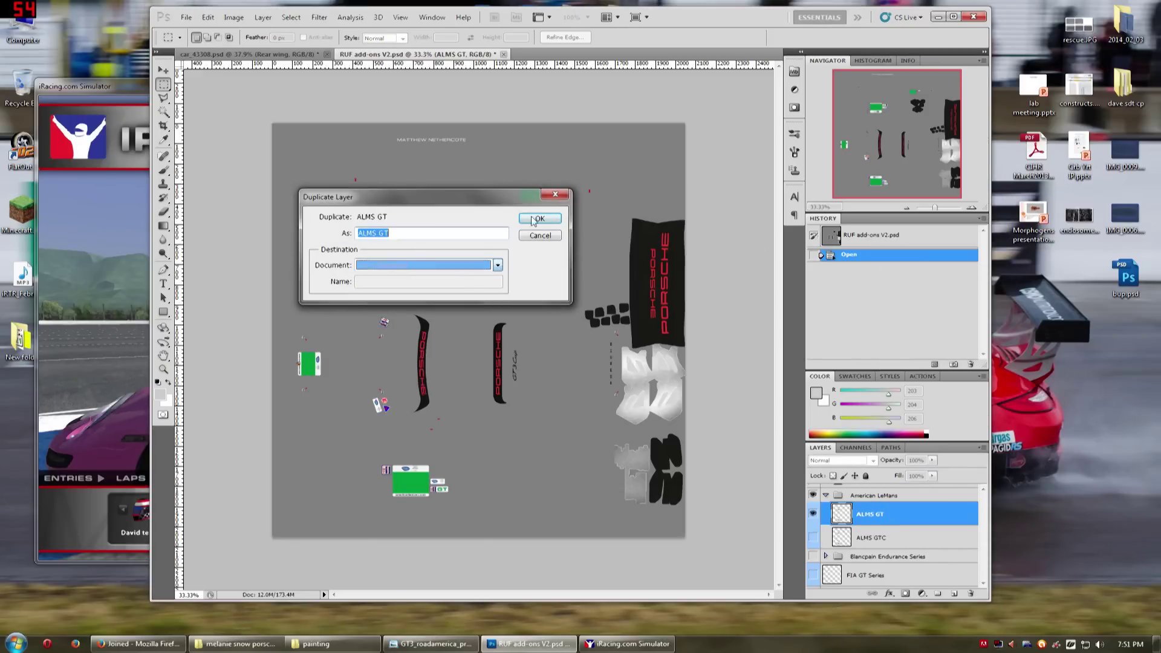
click(539, 218)
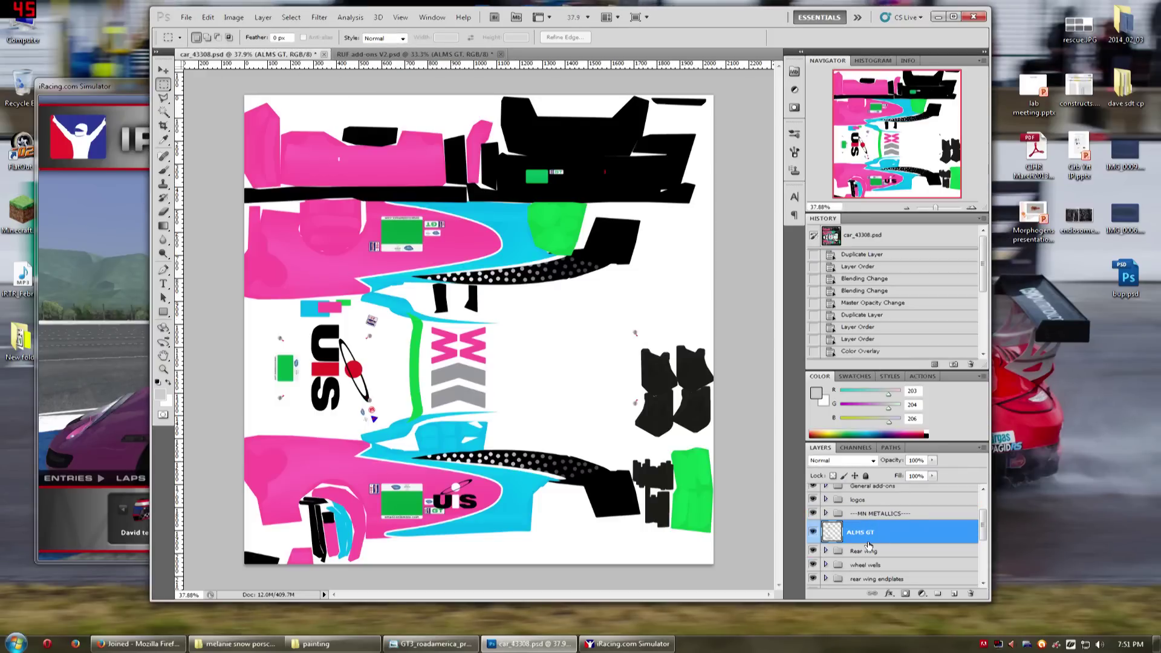
mouse_move(896, 535)
mouse_down()
mouse_move(888, 547)
mouse_move(874, 530)
mouse_up()
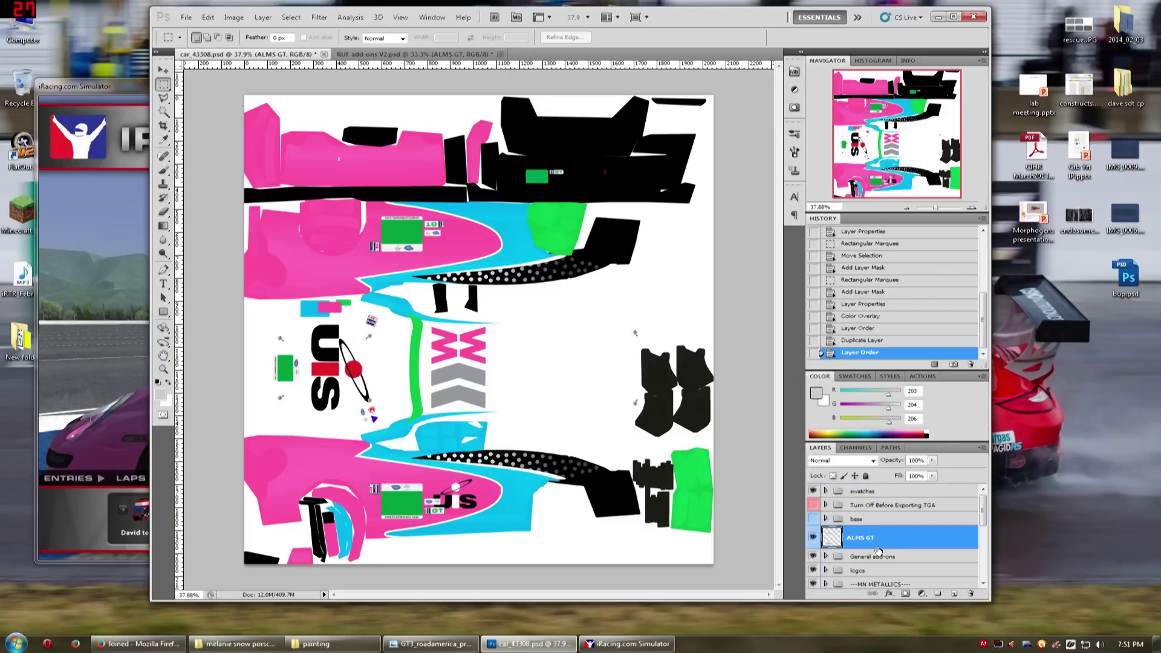
Switch to iRacing, reload the car textures and inspect the ALMS GT decals around the door number
click(95, 363)
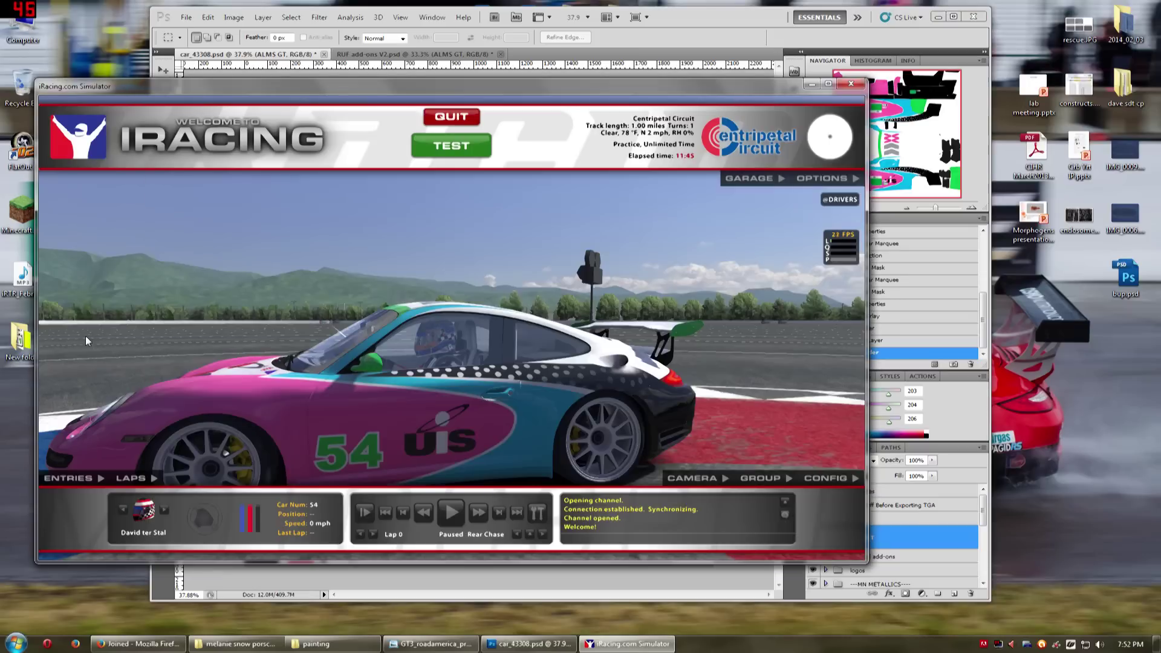
key(ctrl+r)
drag(387, 339, 458, 338)
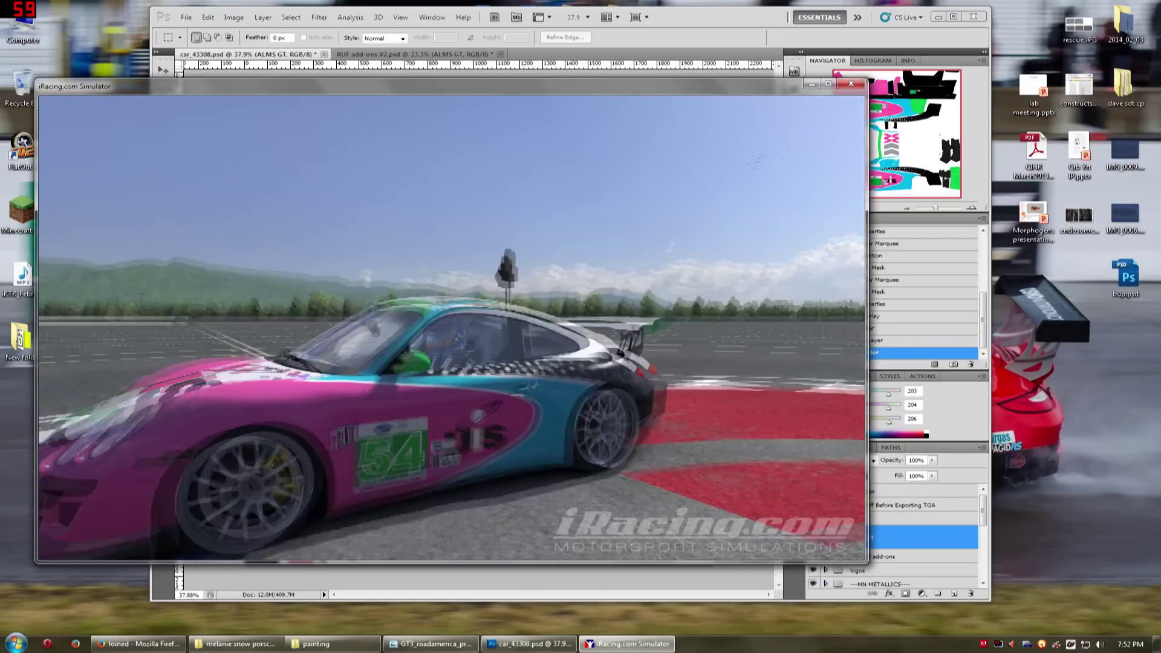
Return to Photoshop, browse the series layers in RUF add-ons V2.psd, keep it open and go back to car_43308.psd
click(528, 644)
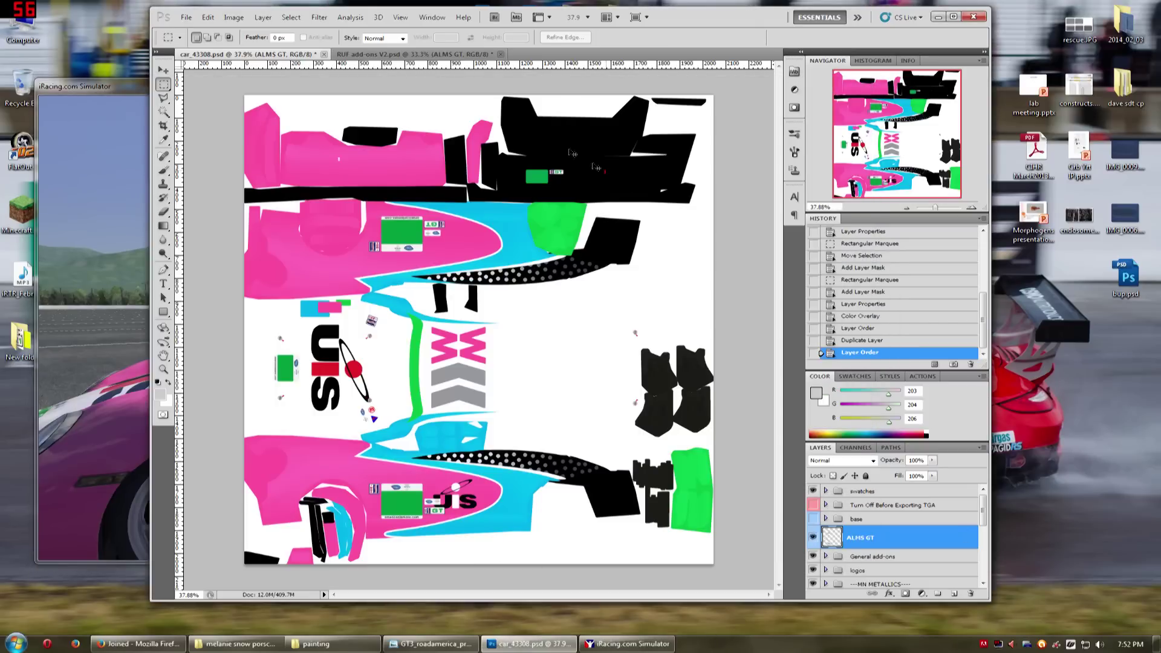
key(ctrl+Tab)
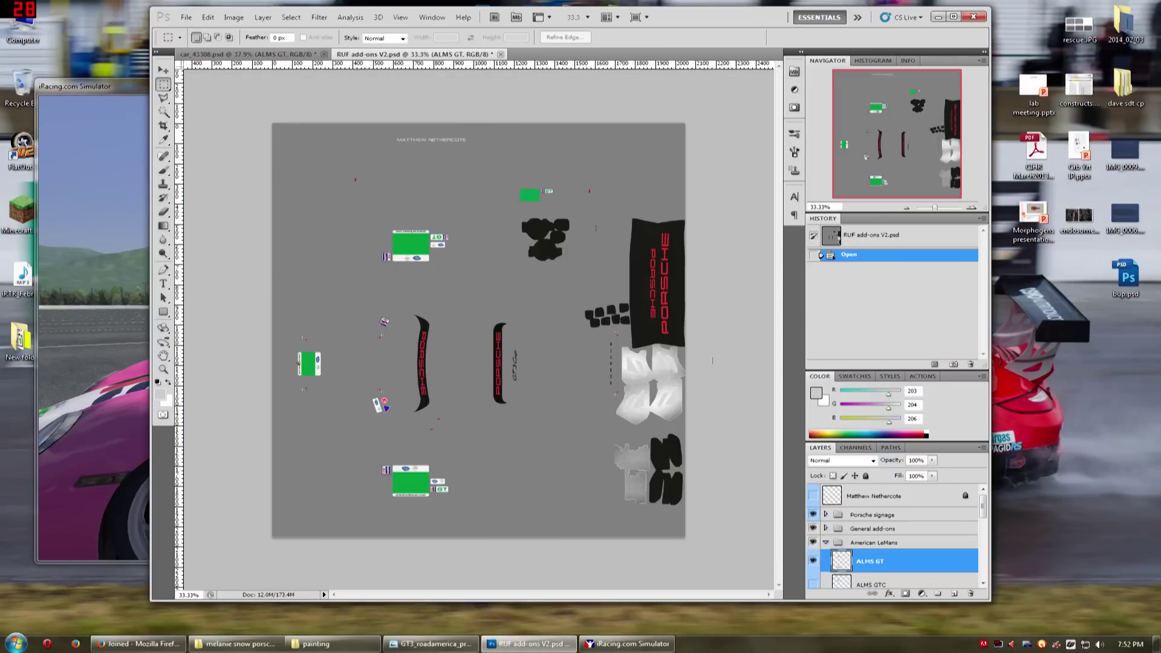
scroll(877, 531, down, 4)
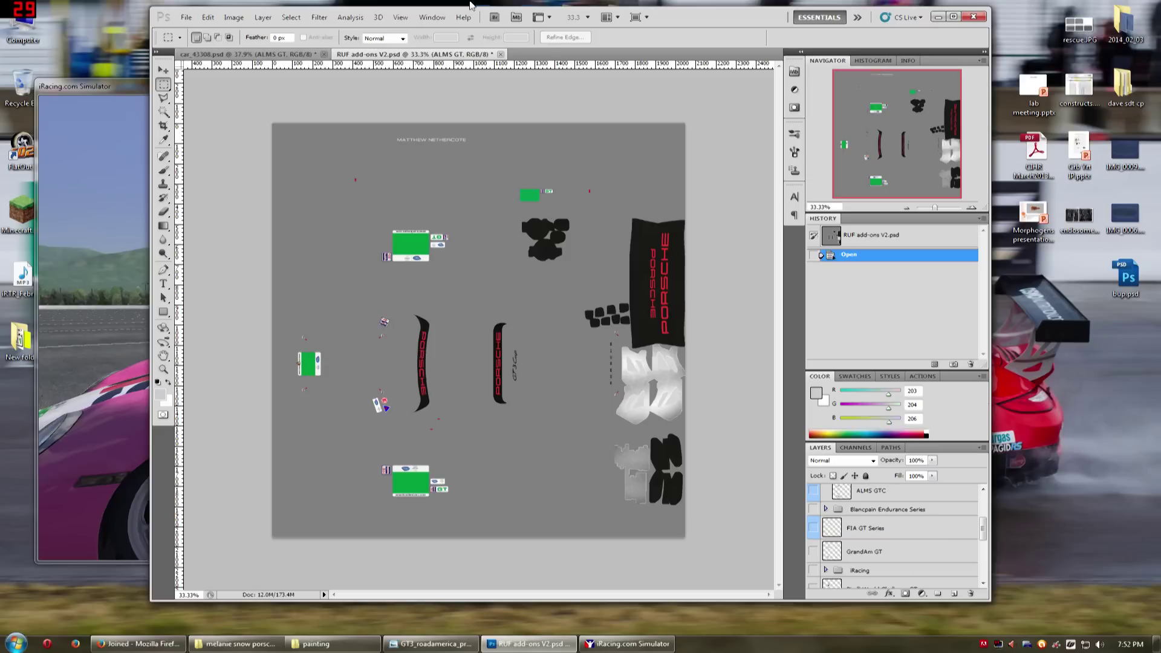
click(500, 54)
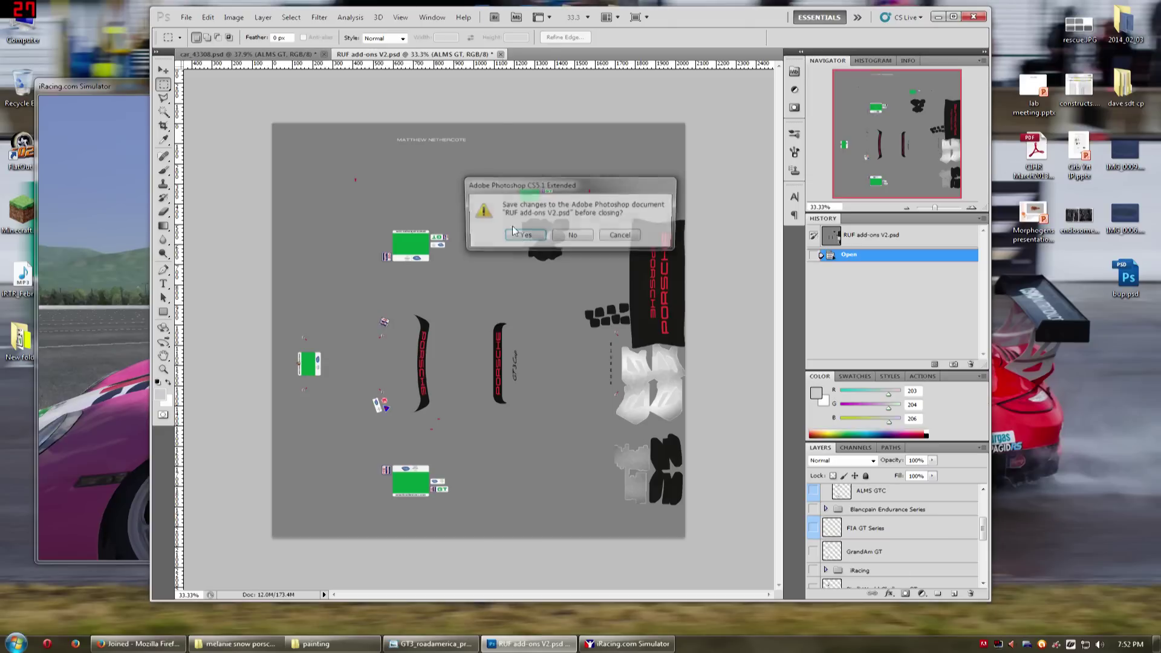
click(621, 236)
key(ctrl+Tab)
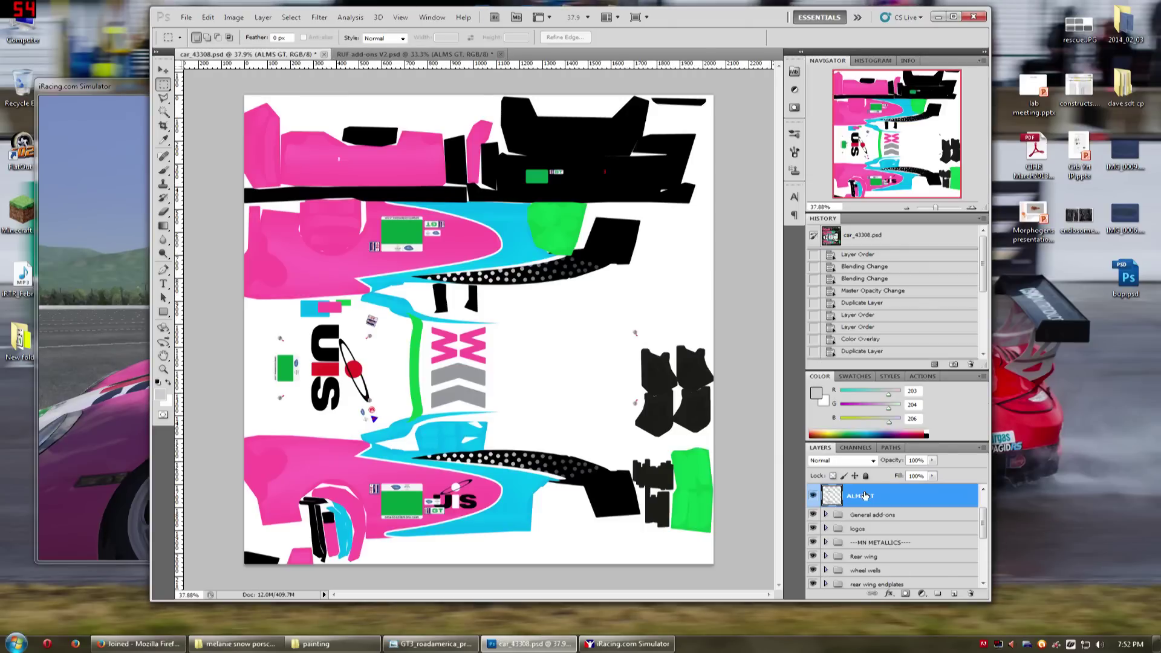
Delete the ALMS GT layer and show the number plates group within logos, expanded down to its left side layers
key(Delete)
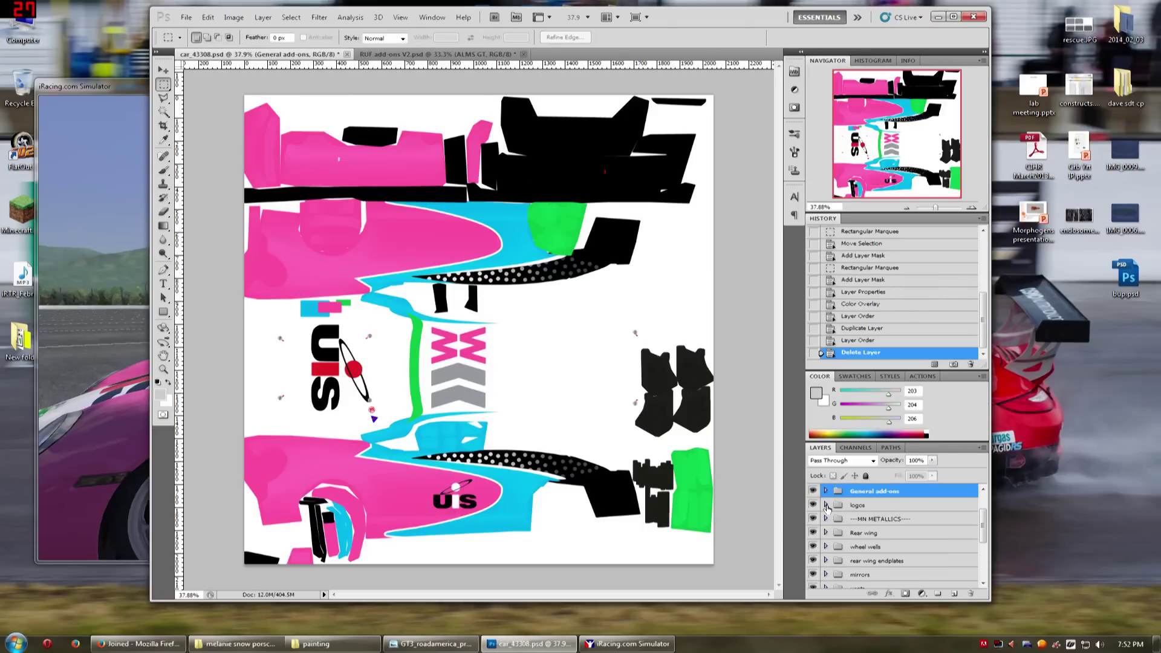
click(826, 505)
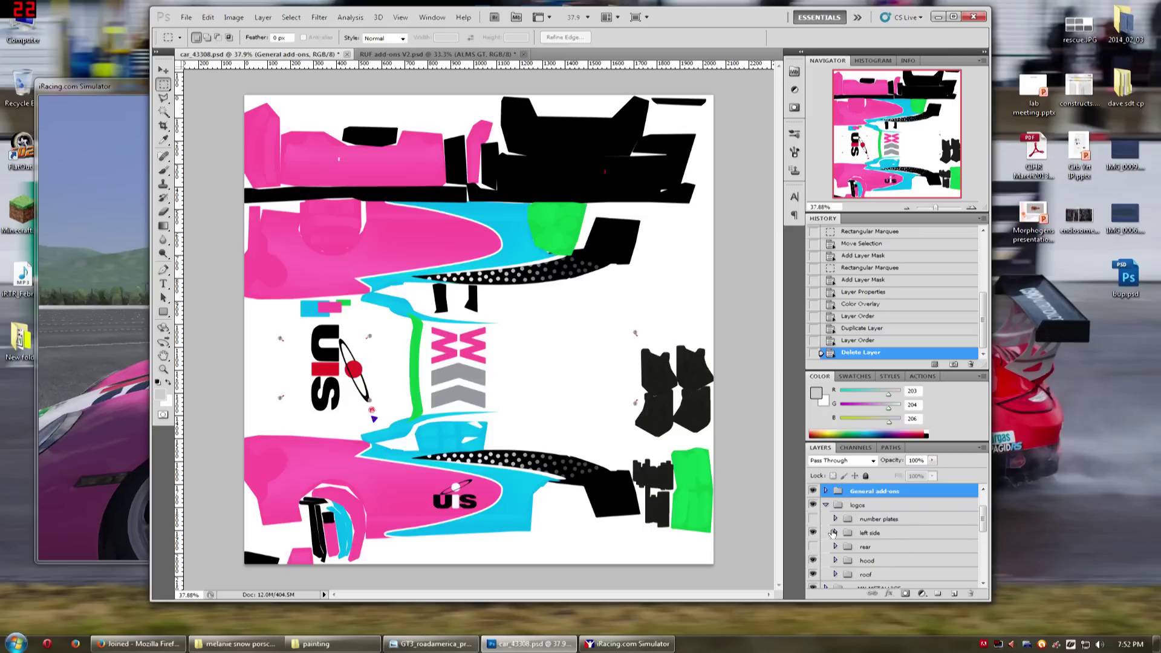
click(813, 519)
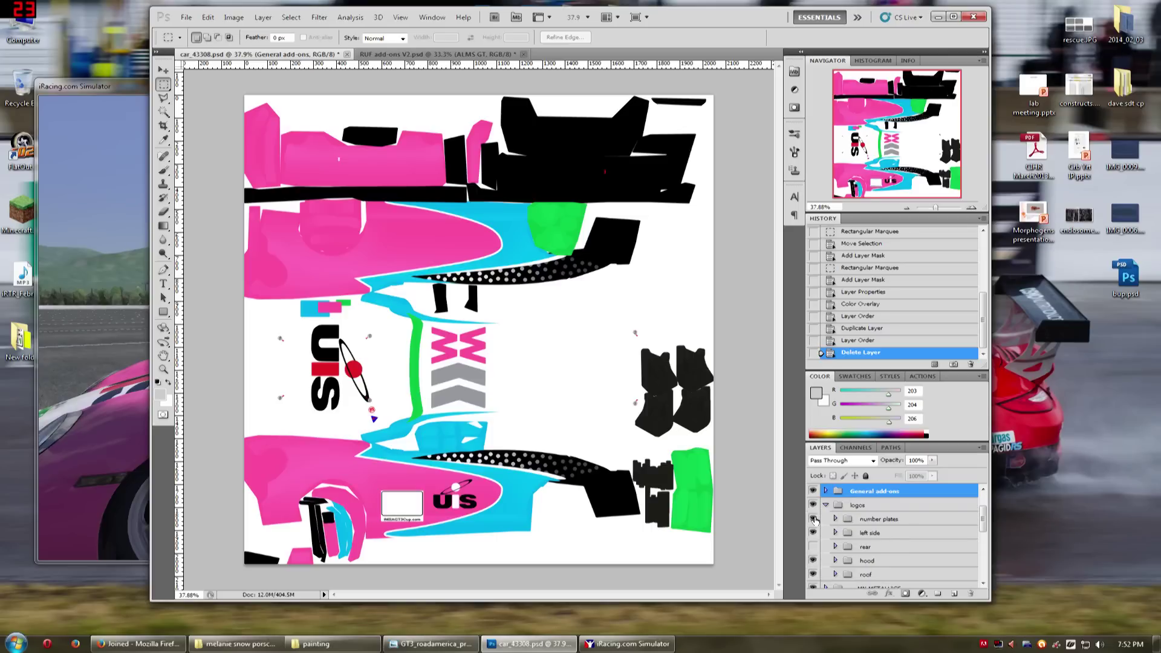
click(835, 519)
click(844, 532)
Show the Turn Off Before Exporting TGA group and look through its Wire, Mask and Numbers layers
scroll(822, 499, up, 1)
click(814, 505)
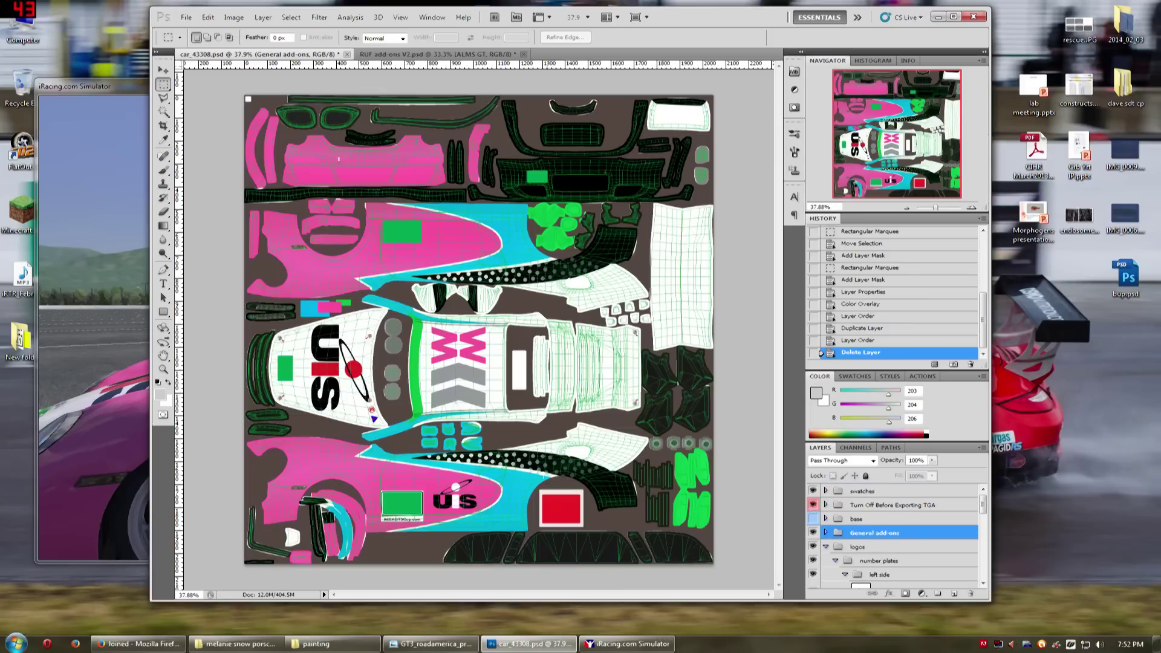
scroll(372, 509, up, 5)
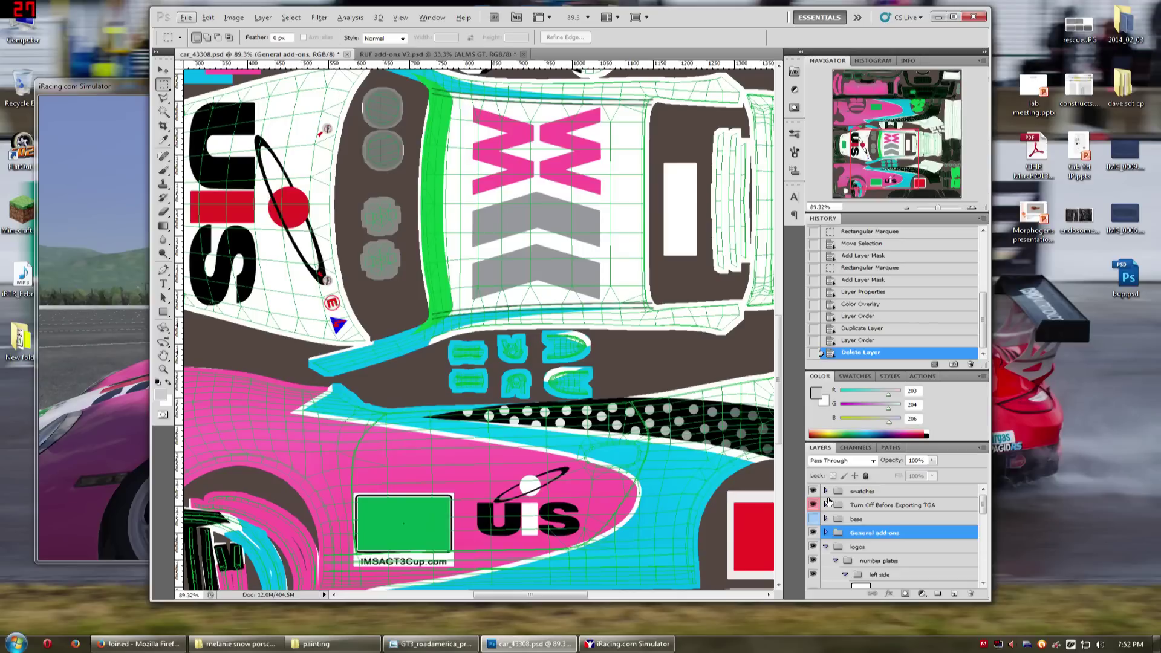
click(826, 505)
scroll(825, 520, down, 2)
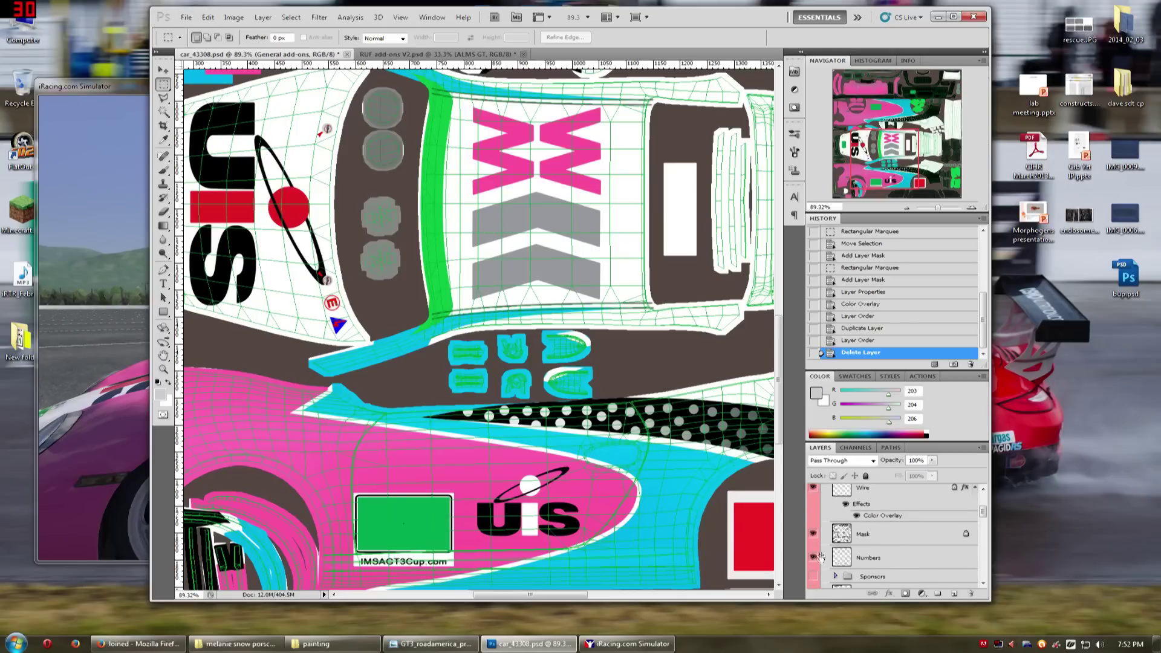
scroll(836, 532, up, 2)
scroll(836, 532, up, 2)
click(826, 506)
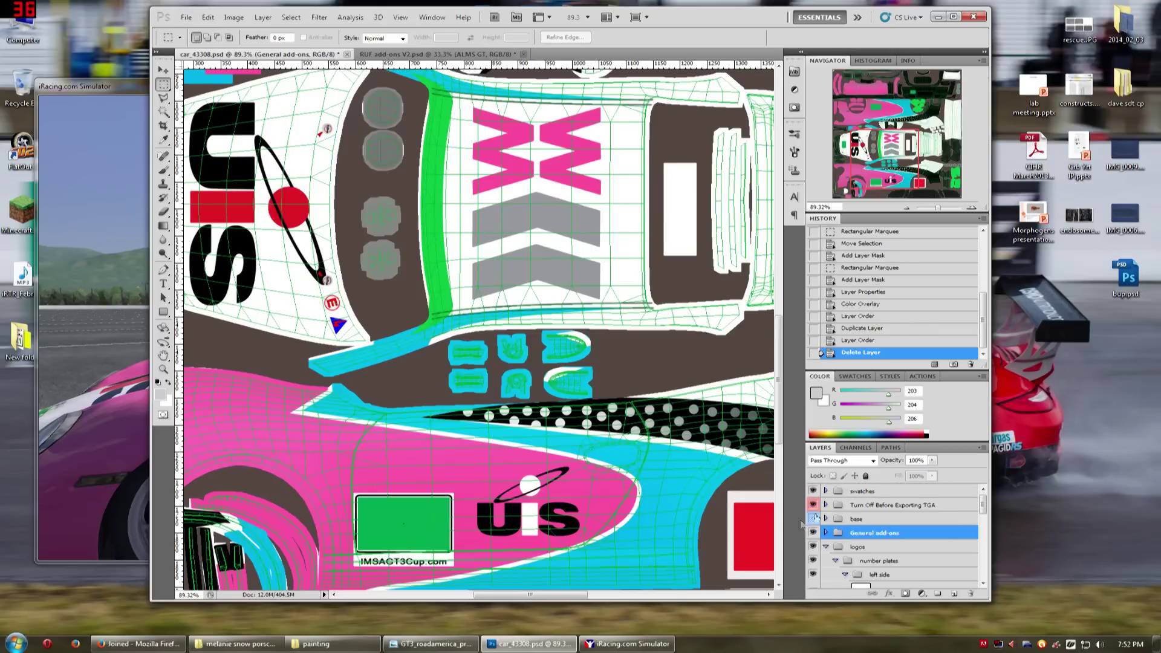
In the left side number plate group, hide the IMSAGT3Cup.com text and Shape 46, leaving Shape 47 shown and selected
scroll(847, 532, down, 2)
scroll(859, 540, down, 2)
scroll(897, 536, up, 2)
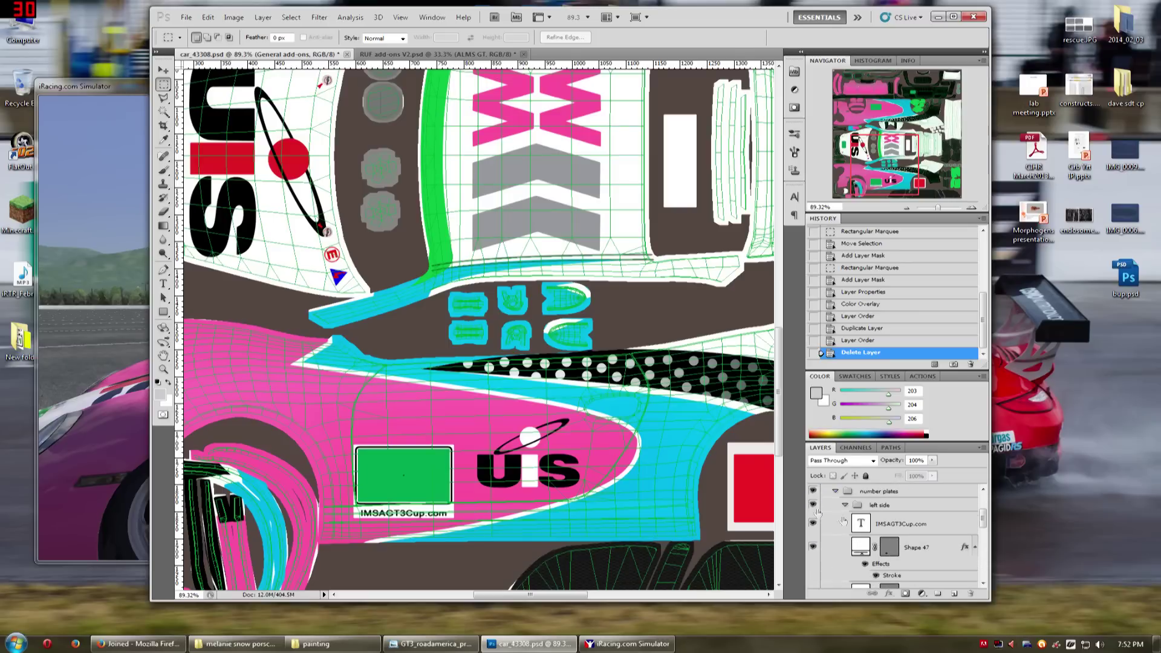
click(812, 524)
click(812, 547)
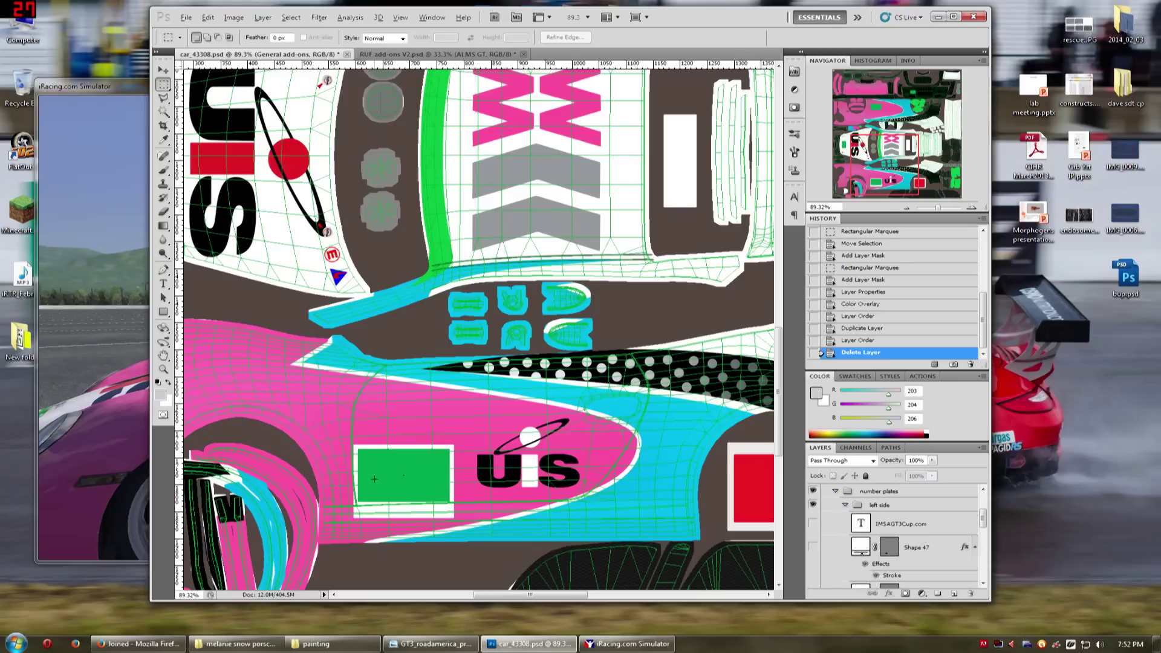
scroll(374, 479, up, 2)
scroll(820, 536, down, 3)
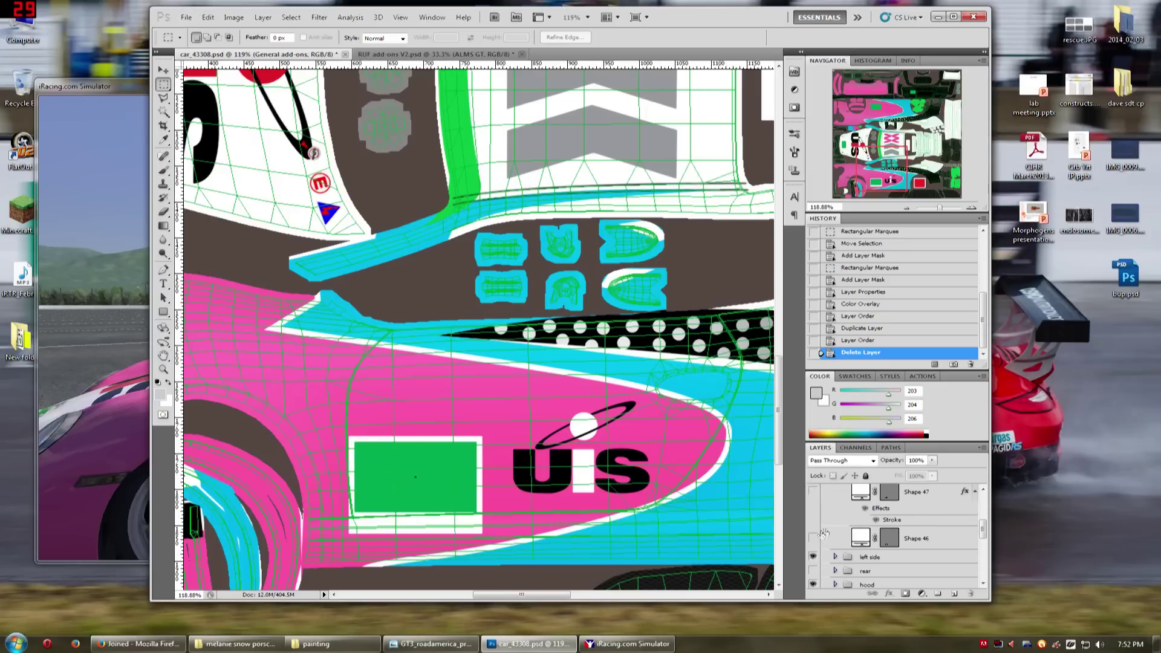
click(812, 492)
click(916, 491)
Inspect the black outline around the door number plate, checking Shape 47's Stroke settings and comparing its effects off and on
scroll(370, 466, up, 1)
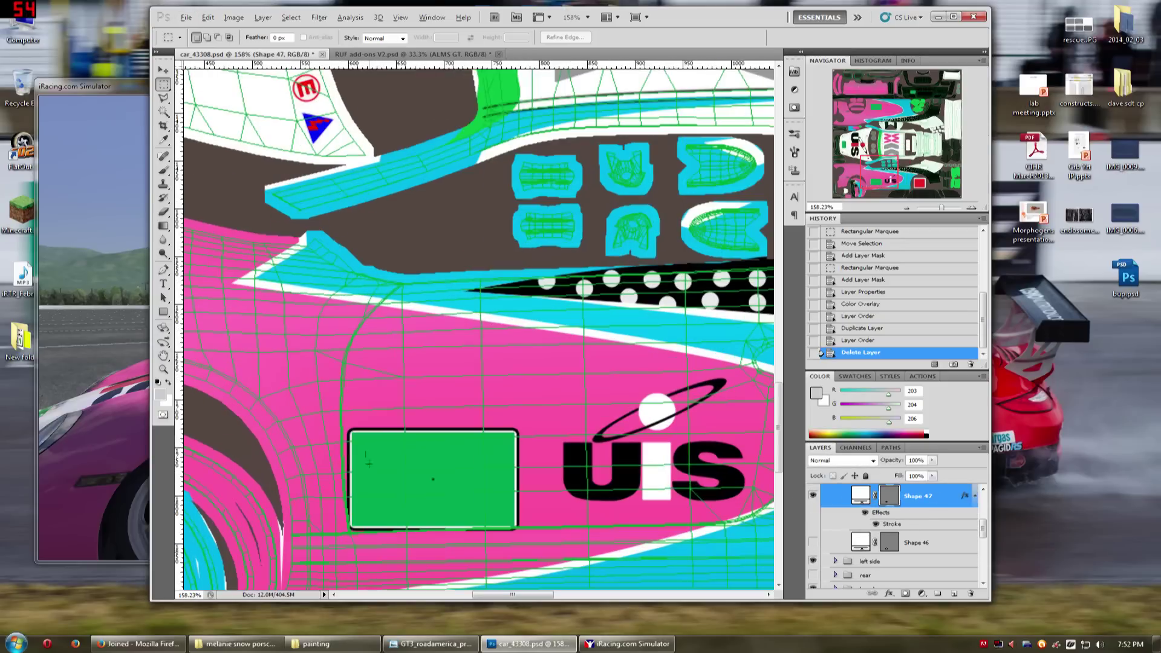
scroll(474, 523, up, 3)
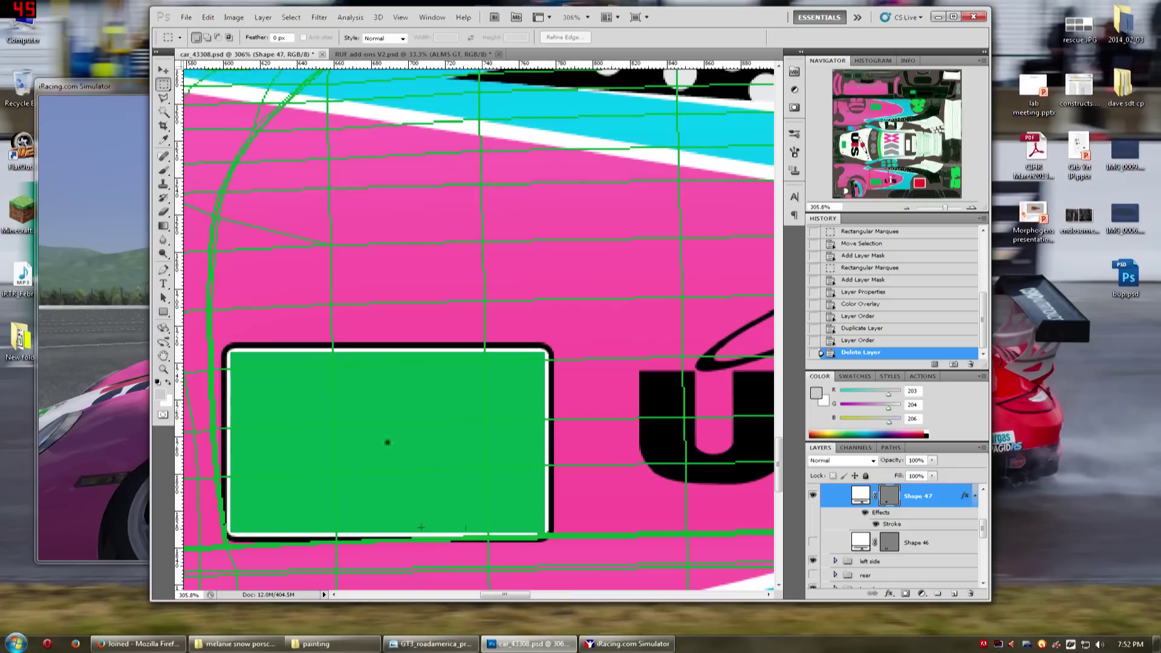
scroll(252, 414, up, 2)
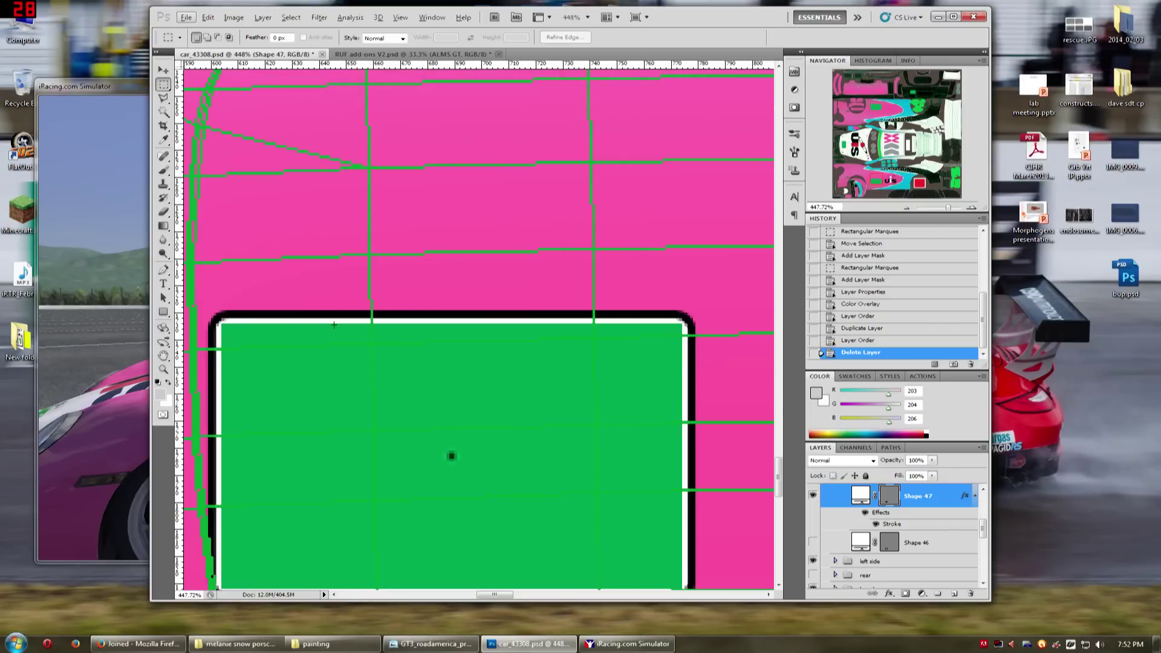
scroll(397, 396, down, 2)
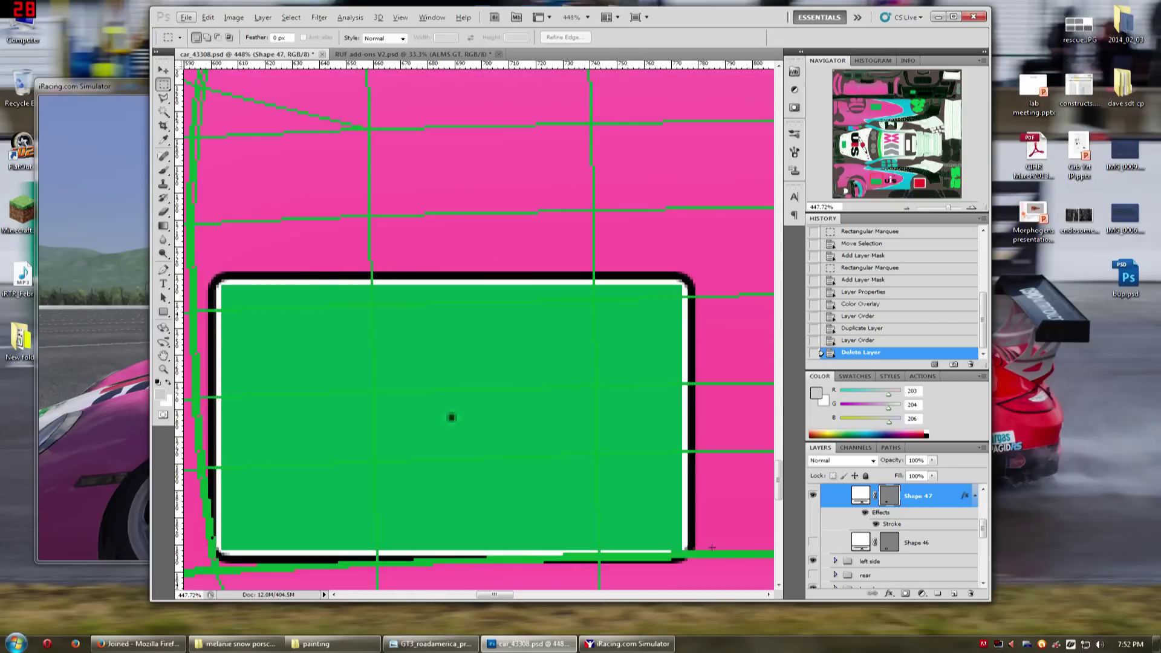
double_click(884, 523)
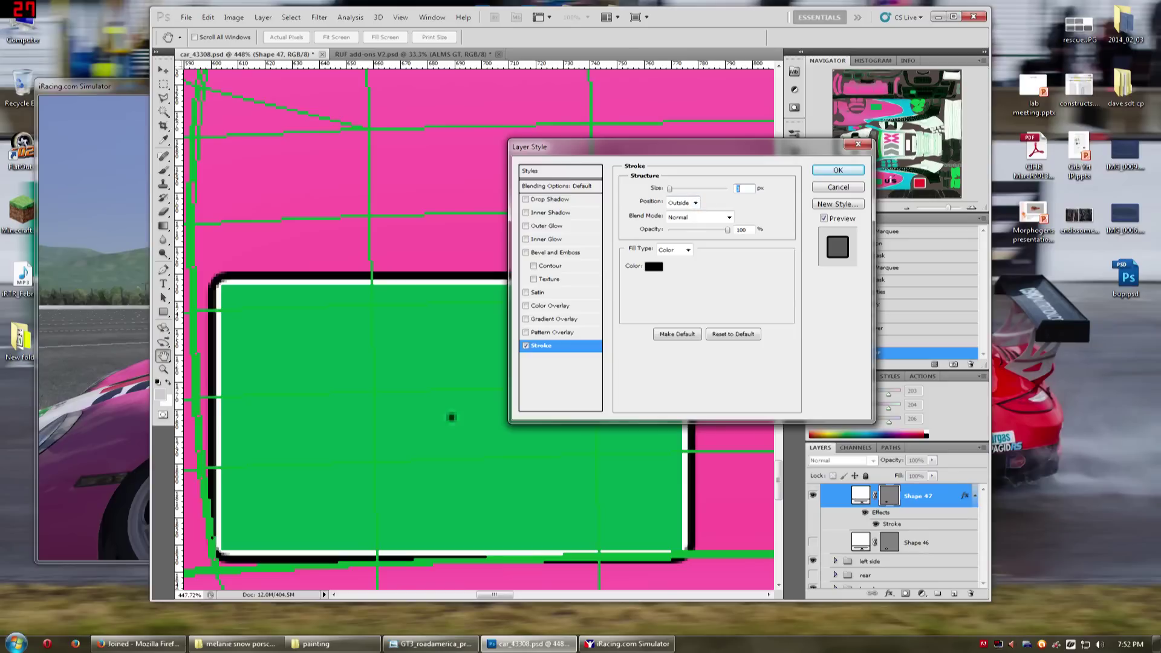
click(837, 187)
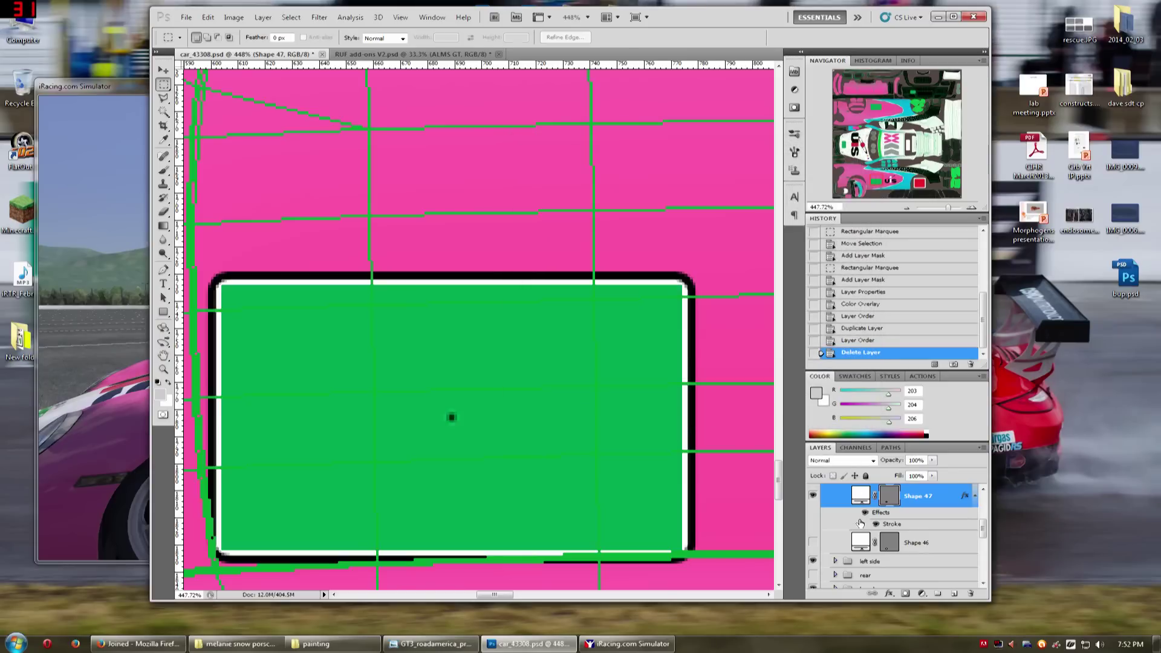
click(865, 512)
click(865, 513)
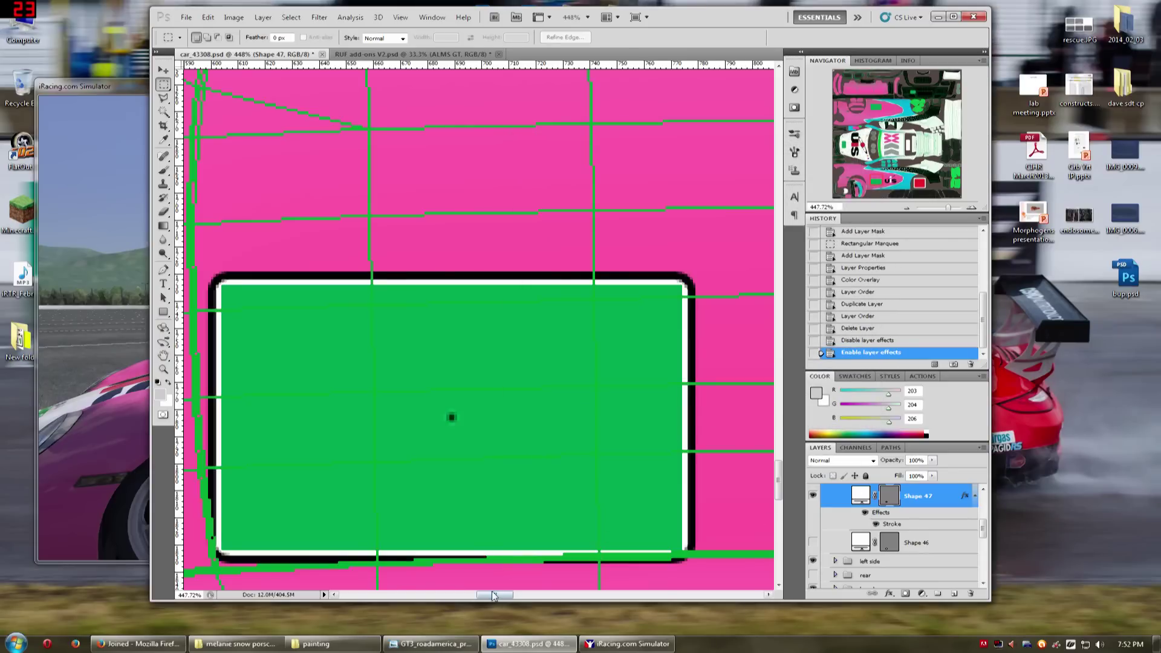
Browse the reference images from the GT3 Road America car photo in Windows Photo Viewer and close the viewer
click(448, 599)
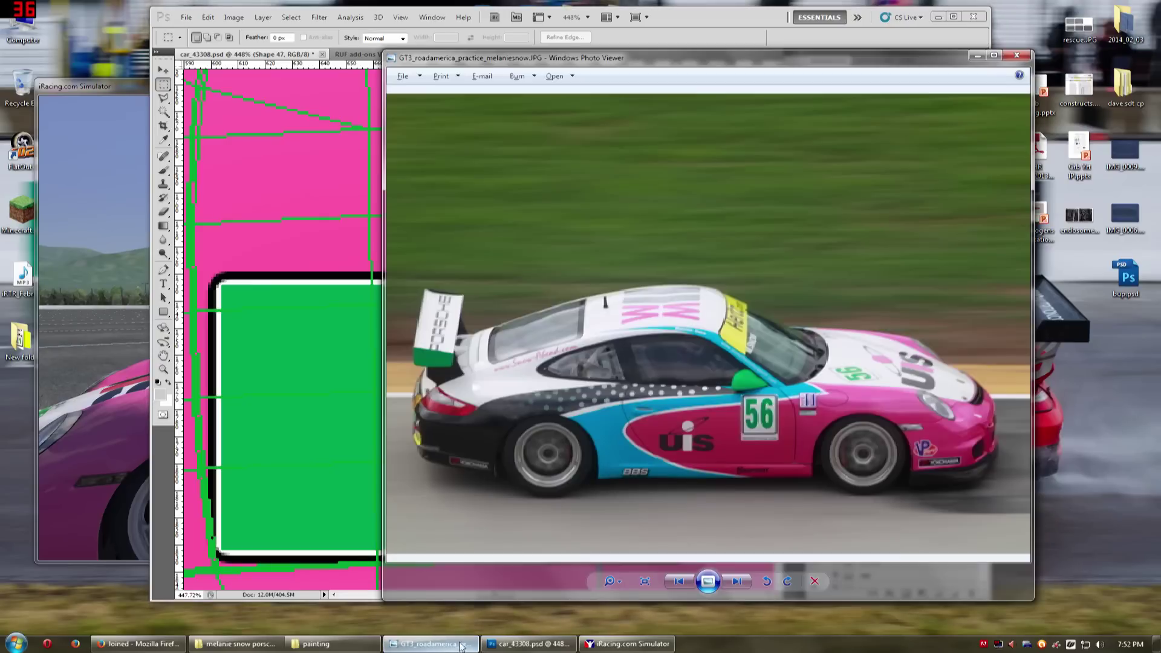
click(680, 582)
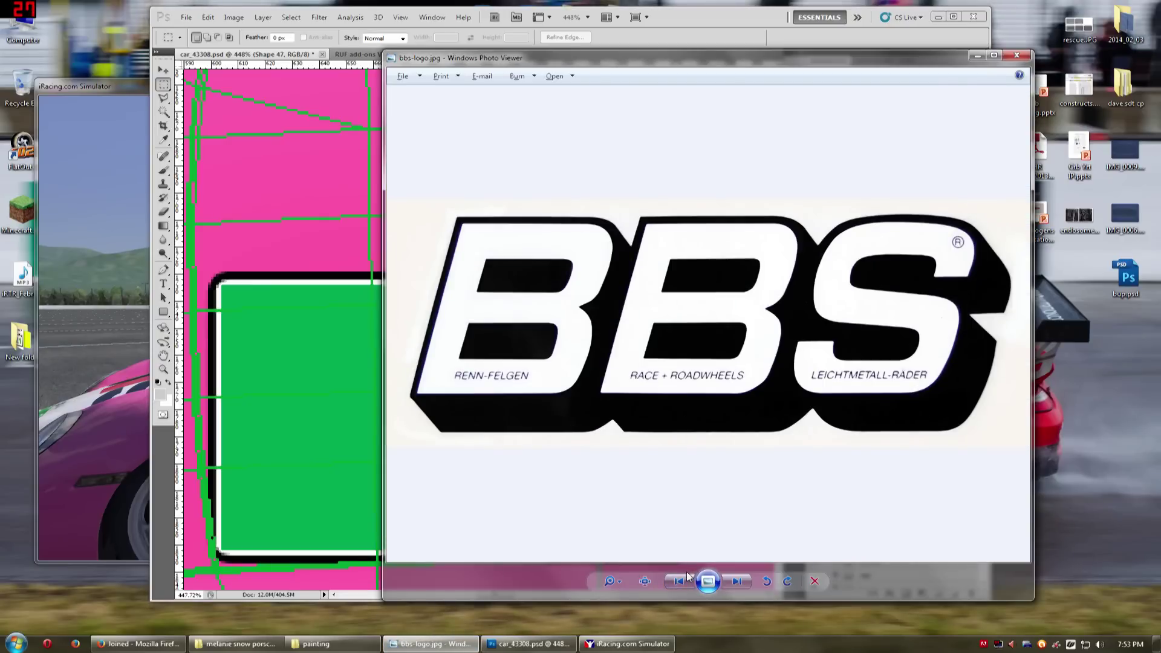
click(682, 582)
click(682, 581)
click(1026, 57)
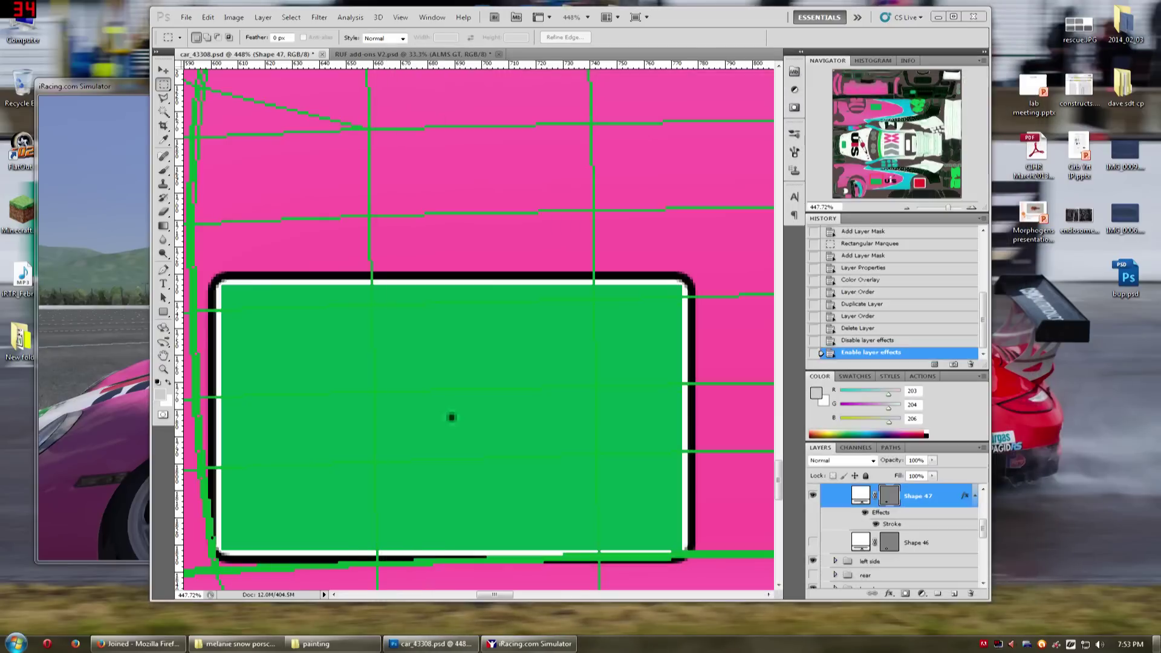
Open img_01631.jpg from the wips folder on the desktop and examine the car's door number plate up close
key(super+d)
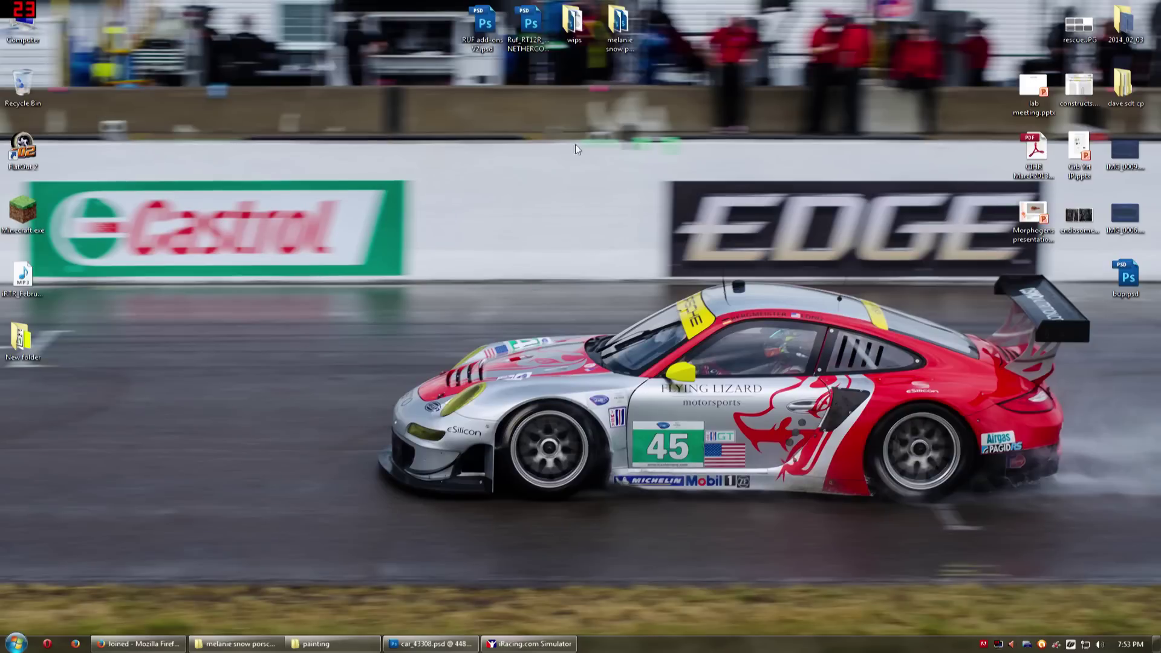
double_click(573, 23)
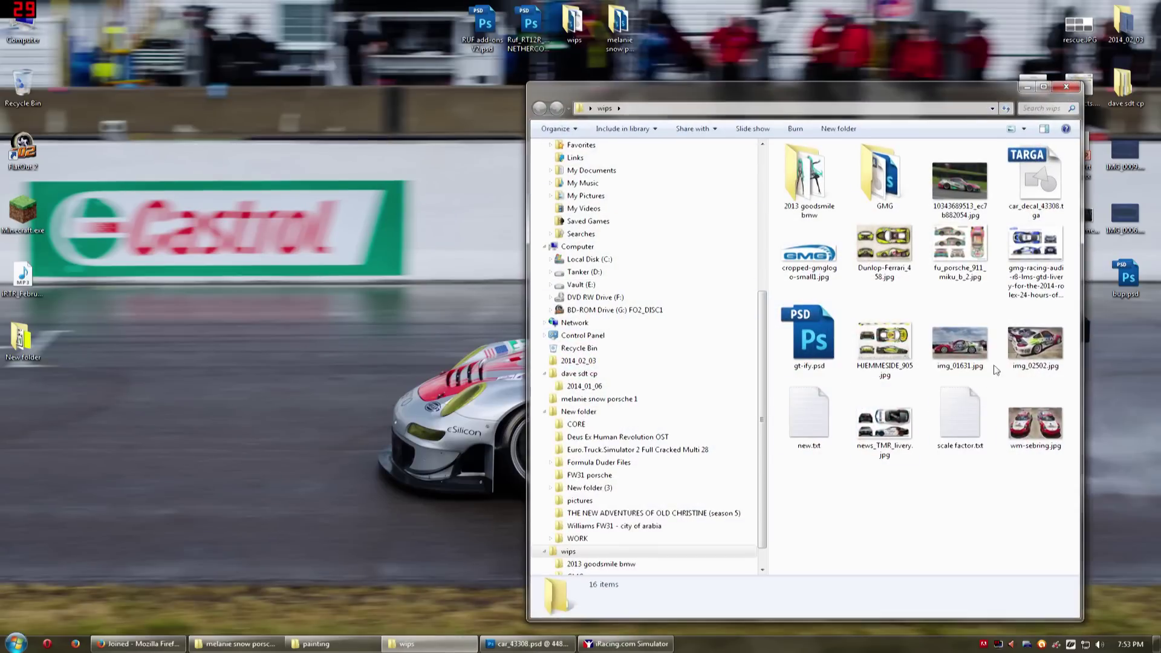
double_click(960, 335)
drag(726, 77, 612, 57)
scroll(582, 348, up, 5)
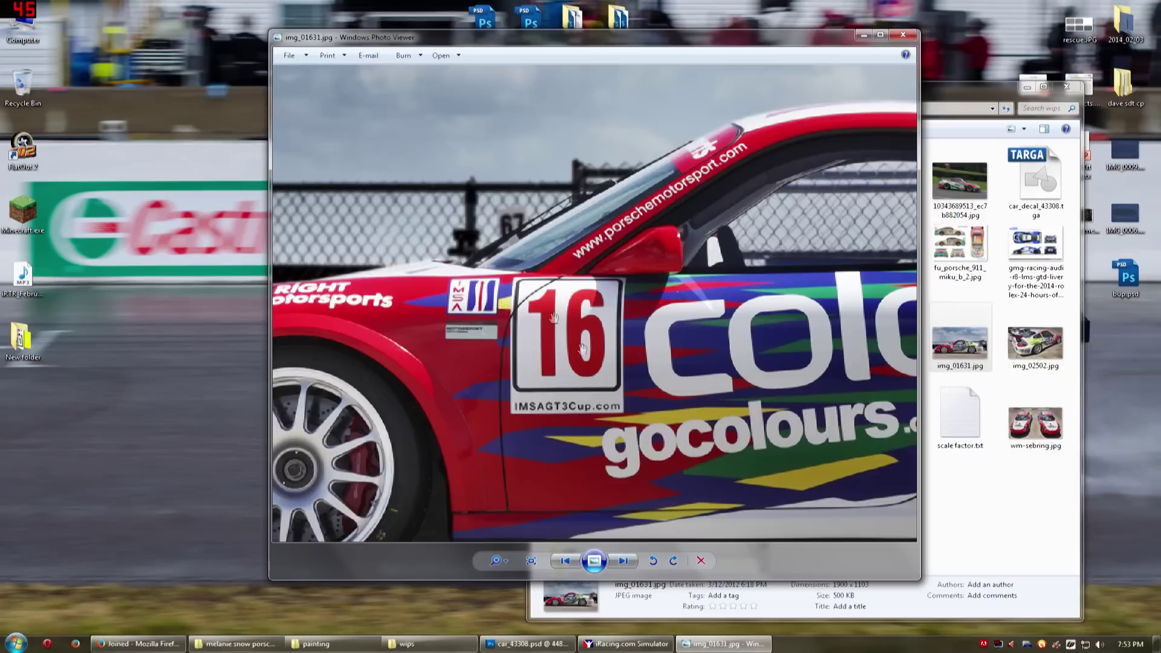
scroll(583, 348, up, 3)
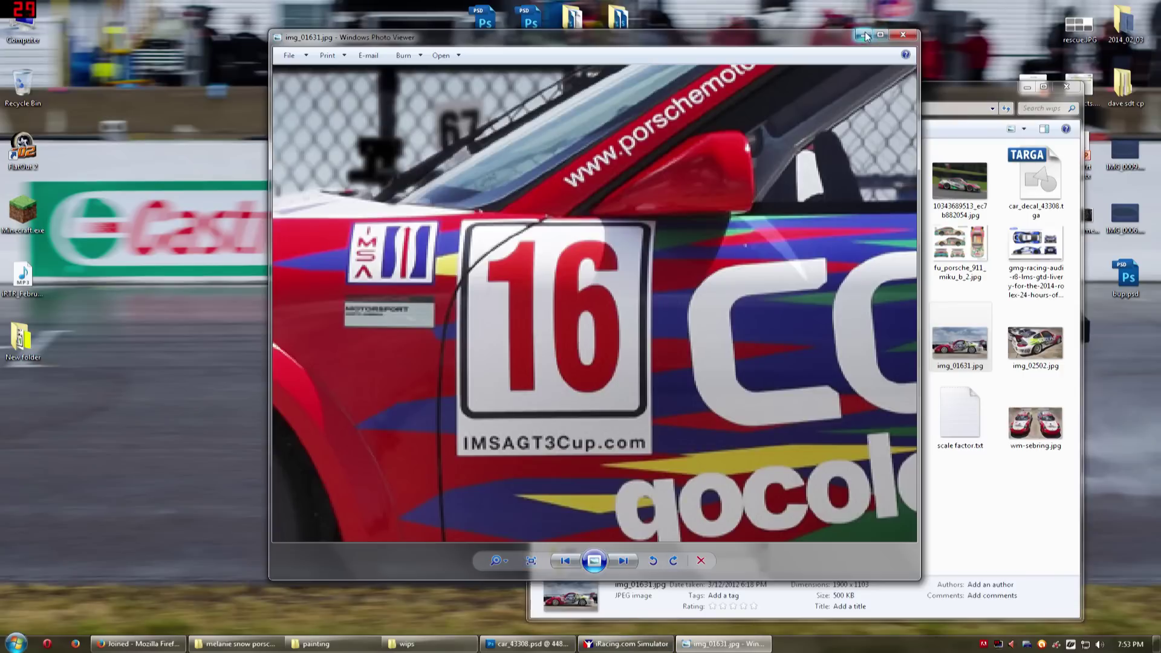
Check the car's door number in iRacing, return to Photoshop and show the white Shape 46 backing behind the plate
click(612, 646)
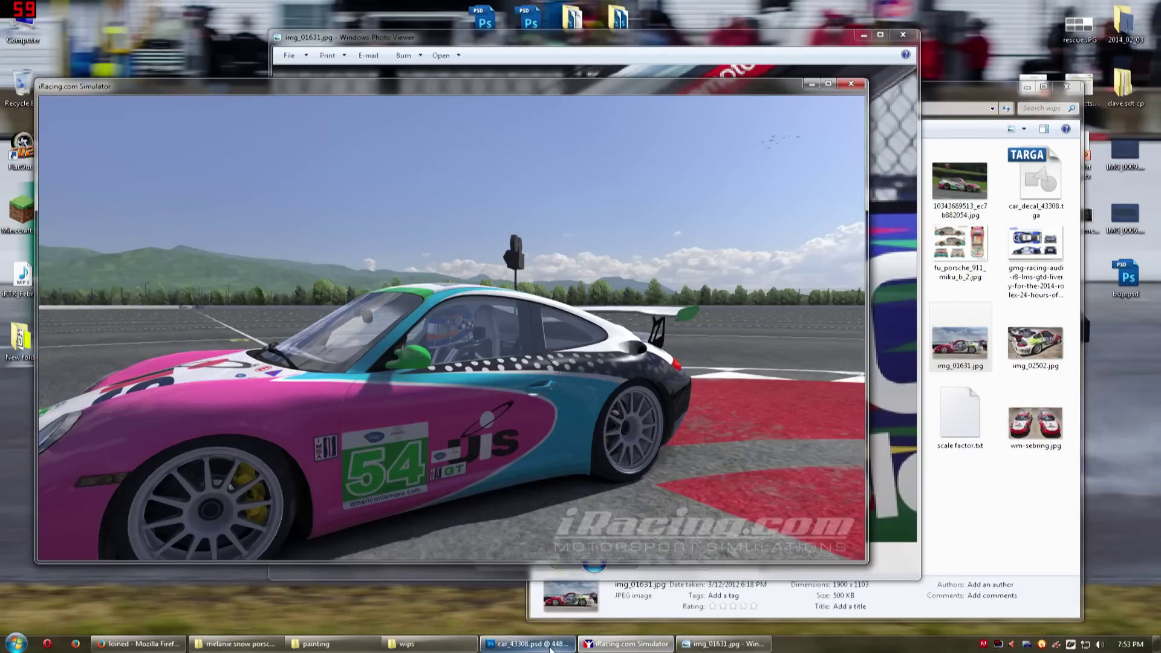
click(529, 644)
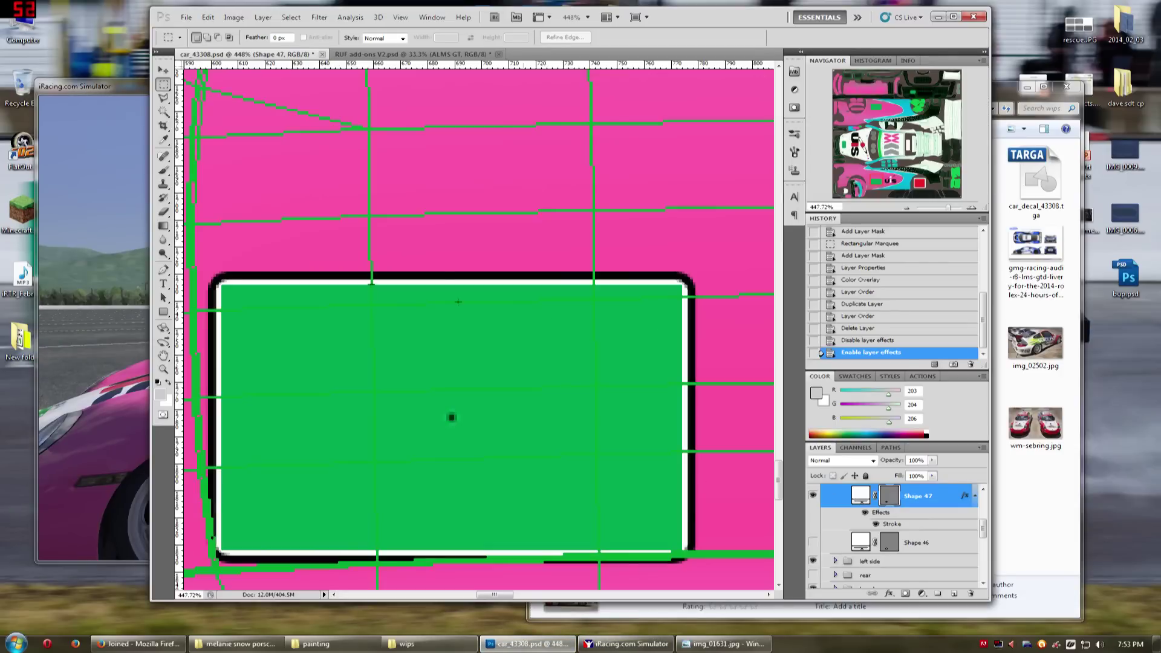
click(813, 543)
scroll(565, 332, down, 2)
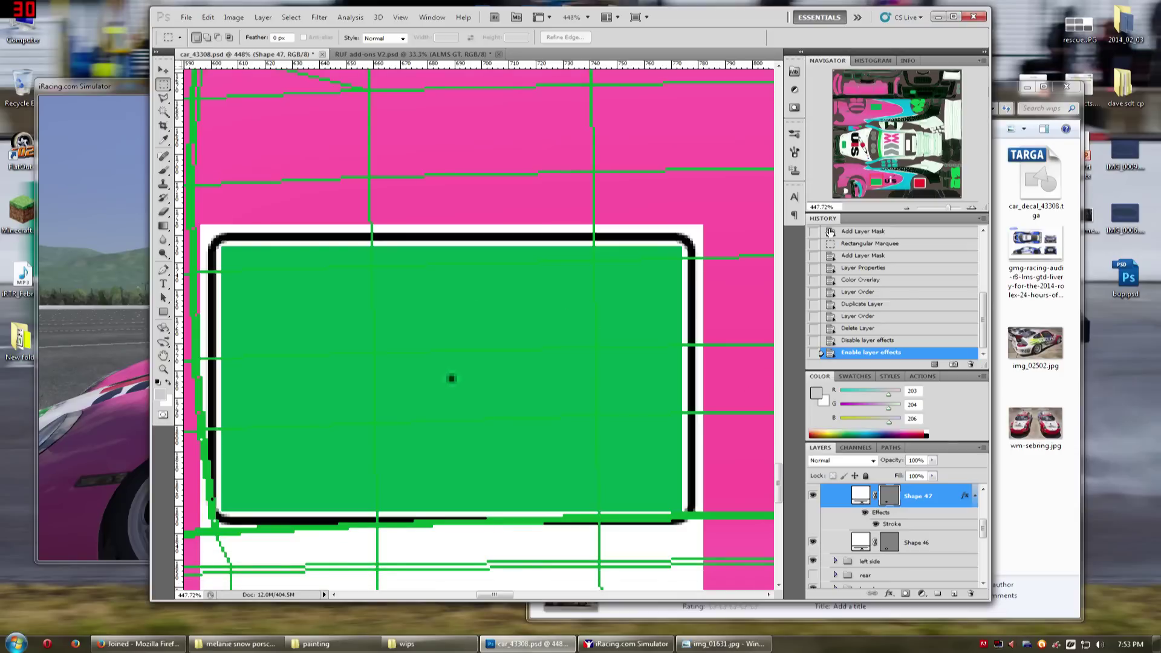
scroll(469, 324, down, 2)
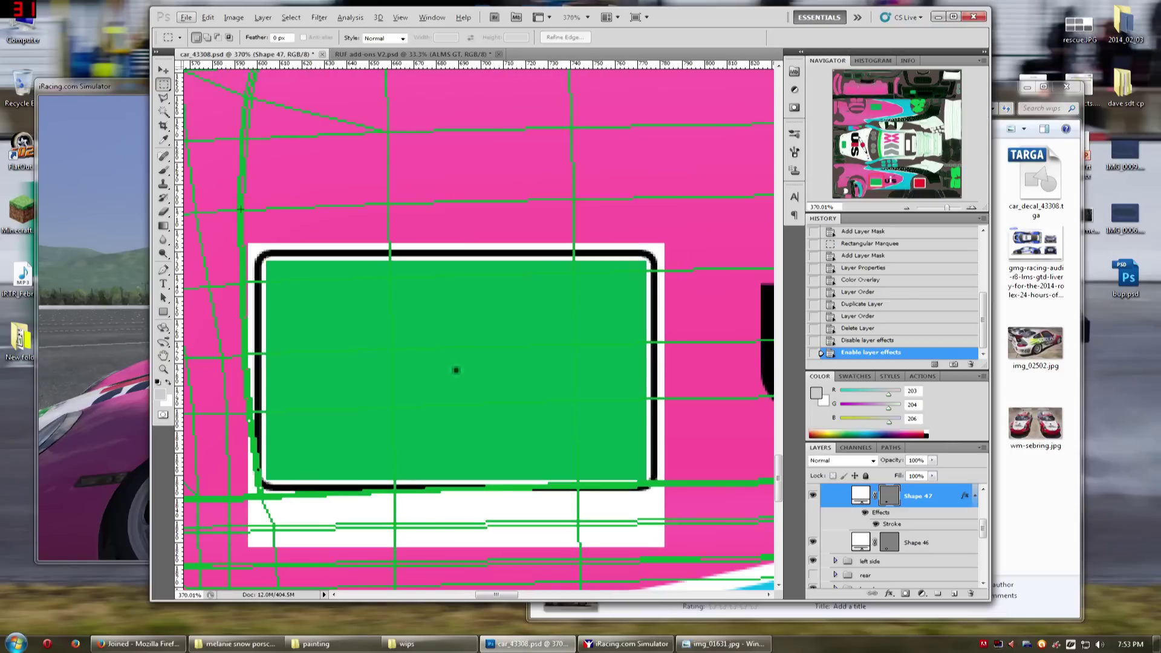
click(812, 542)
click(813, 542)
click(928, 544)
key(ctrl+t)
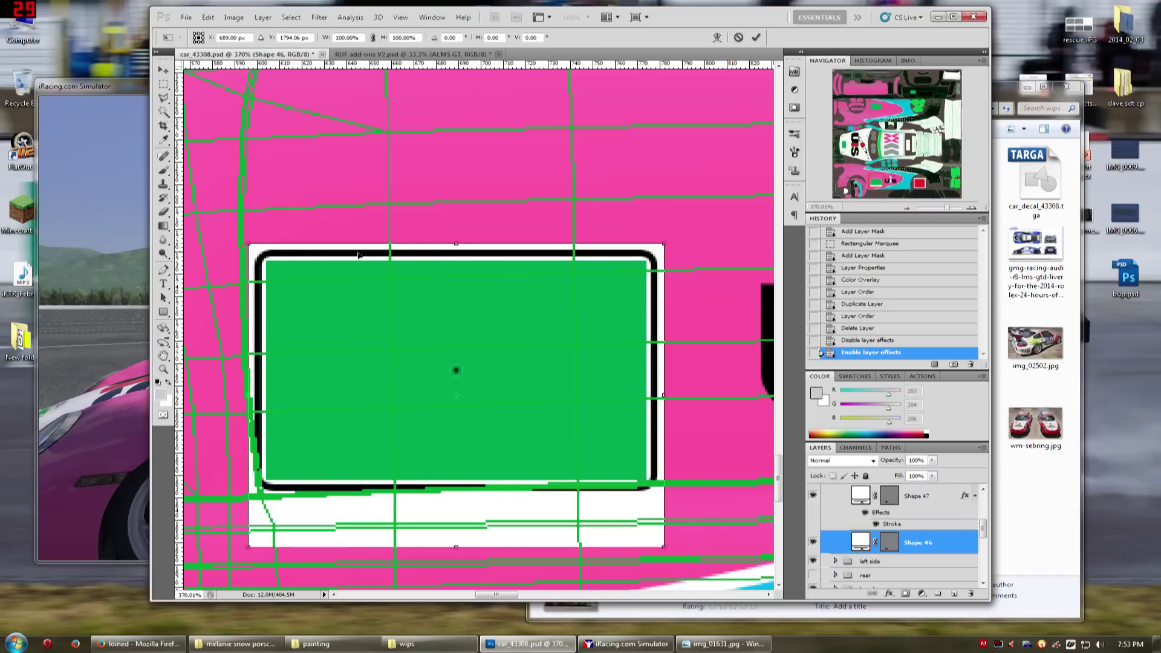
drag(458, 243, 458, 245)
drag(245, 391, 228, 392)
key(Escape)
key(m)
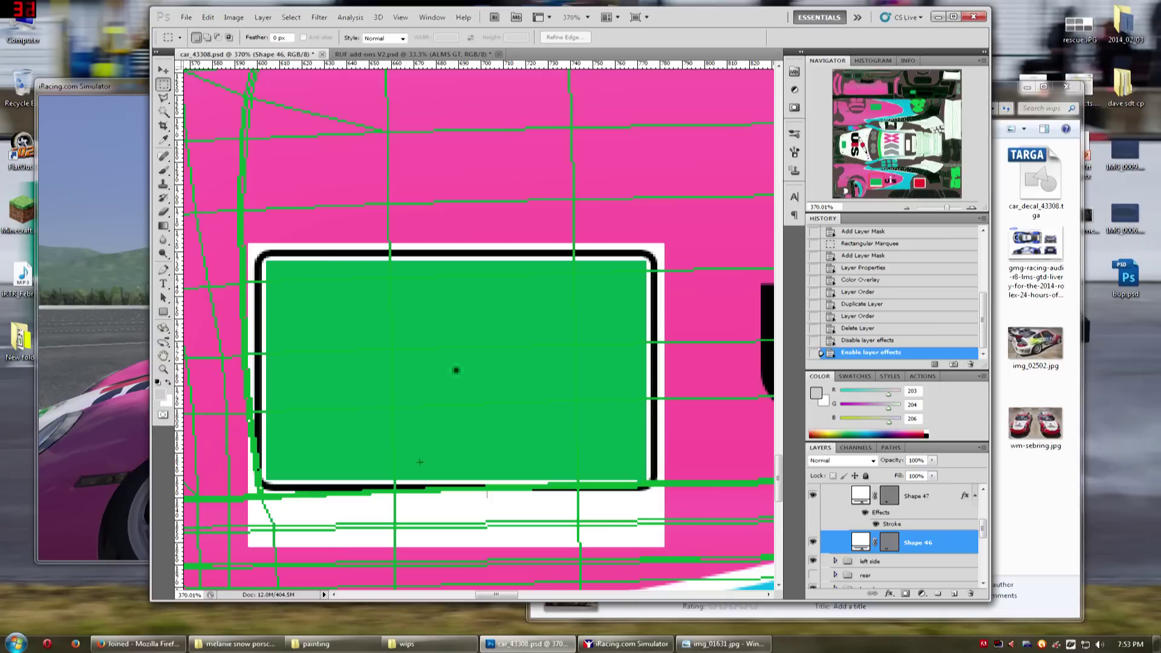
Try to nudge the white Shape 46 backing slightly upward with Free Transform, and revert that transform
scroll(387, 244, up, 5)
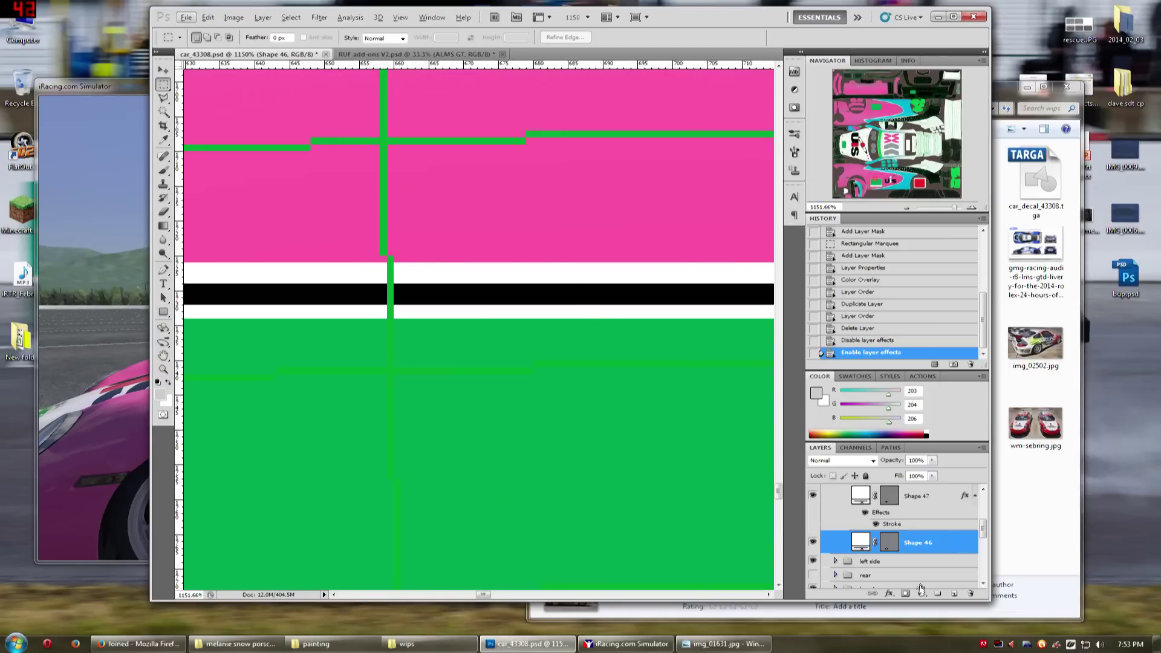
key(ctrl+t)
key(Up)
key(Return)
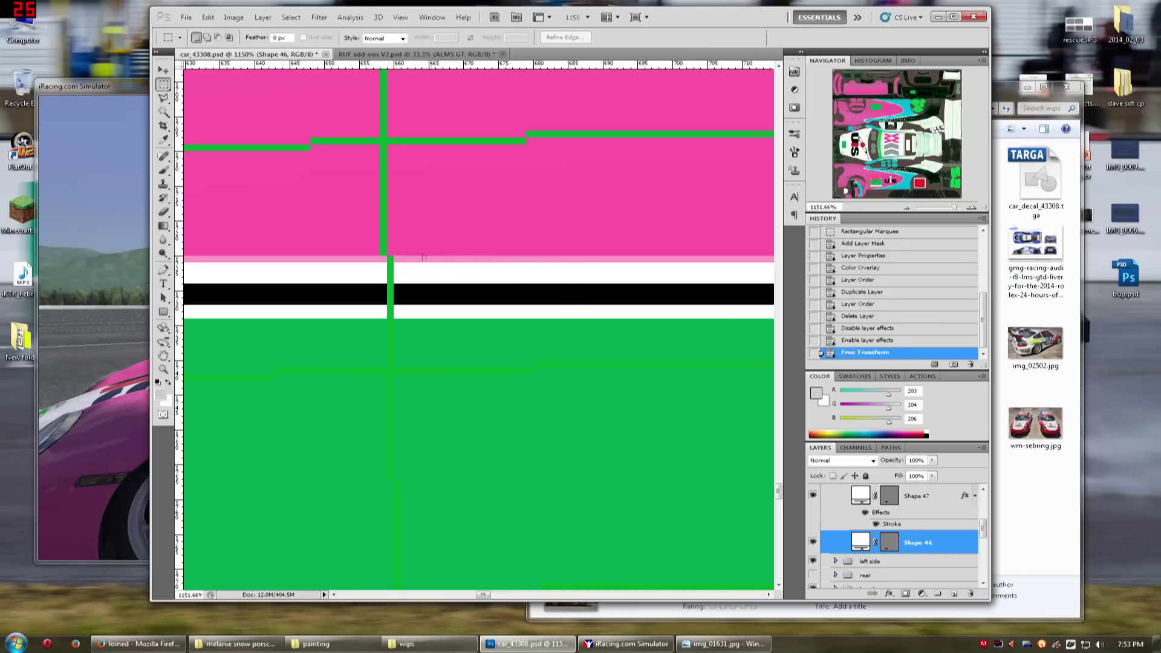
scroll(443, 255, down, 3)
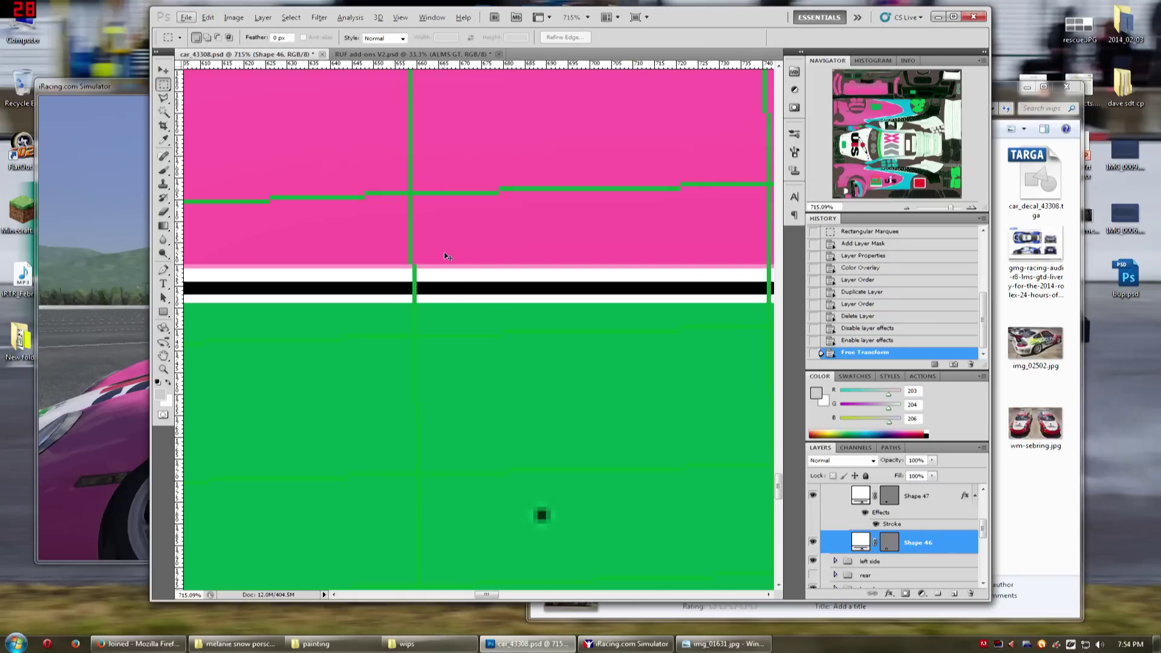
click(869, 341)
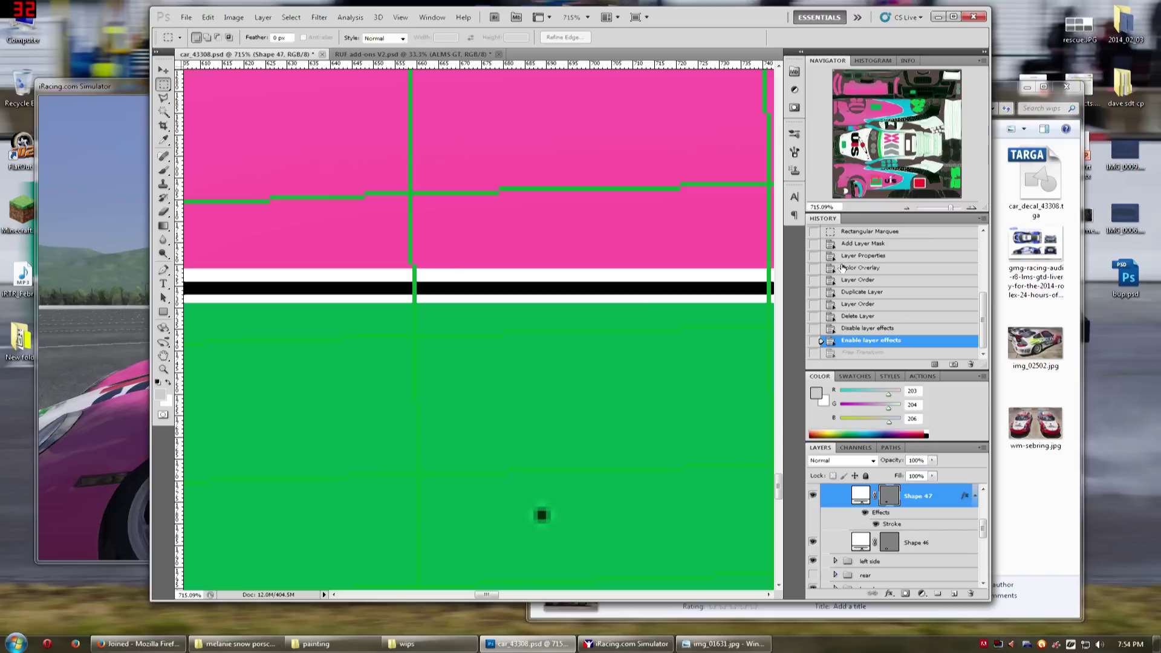
scroll(463, 437, down, 3)
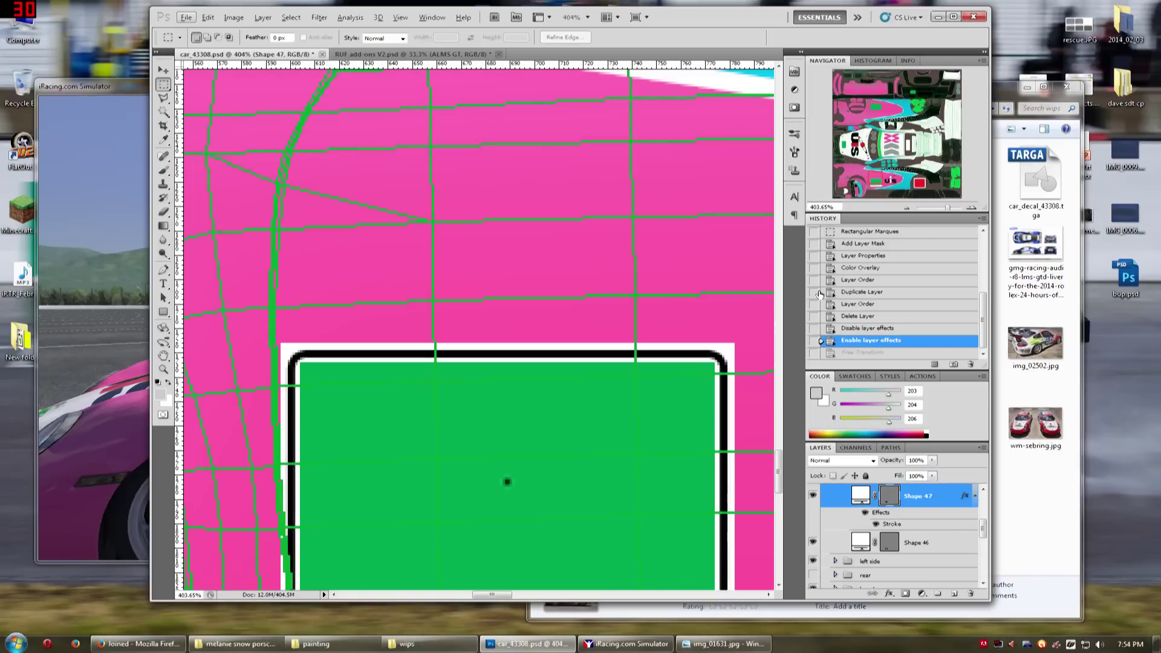
Show the IMSAGT3Cup.com text layer in the left side group, beneath the green door number plate
scroll(280, 421, down, 5)
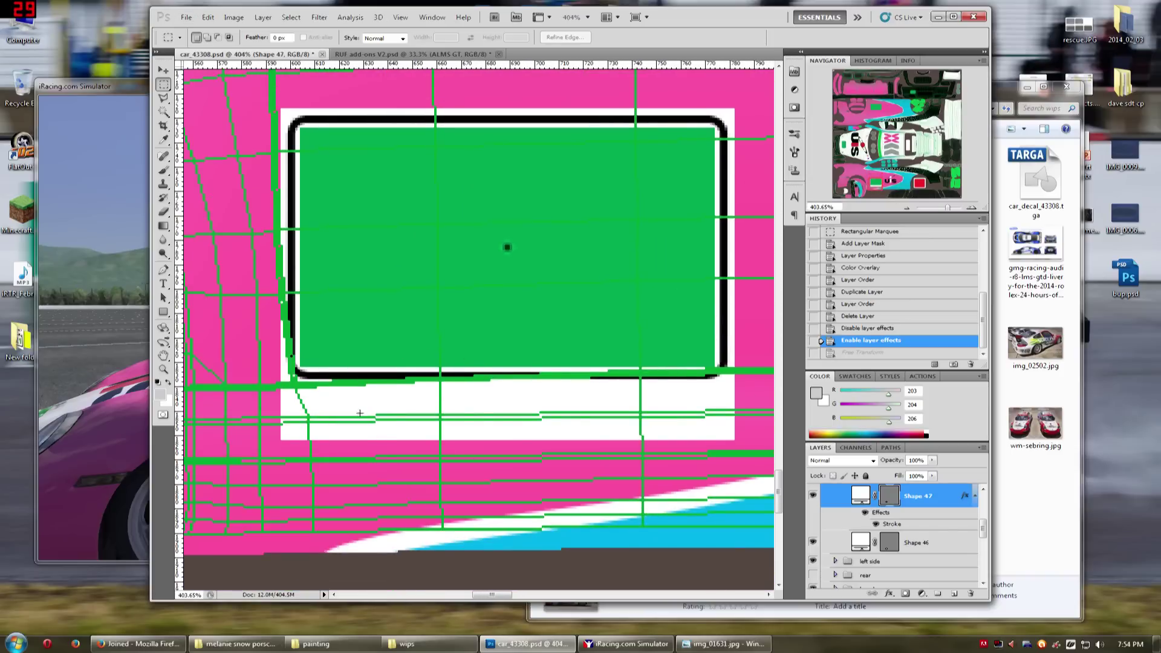
scroll(873, 536, up, 3)
click(907, 513)
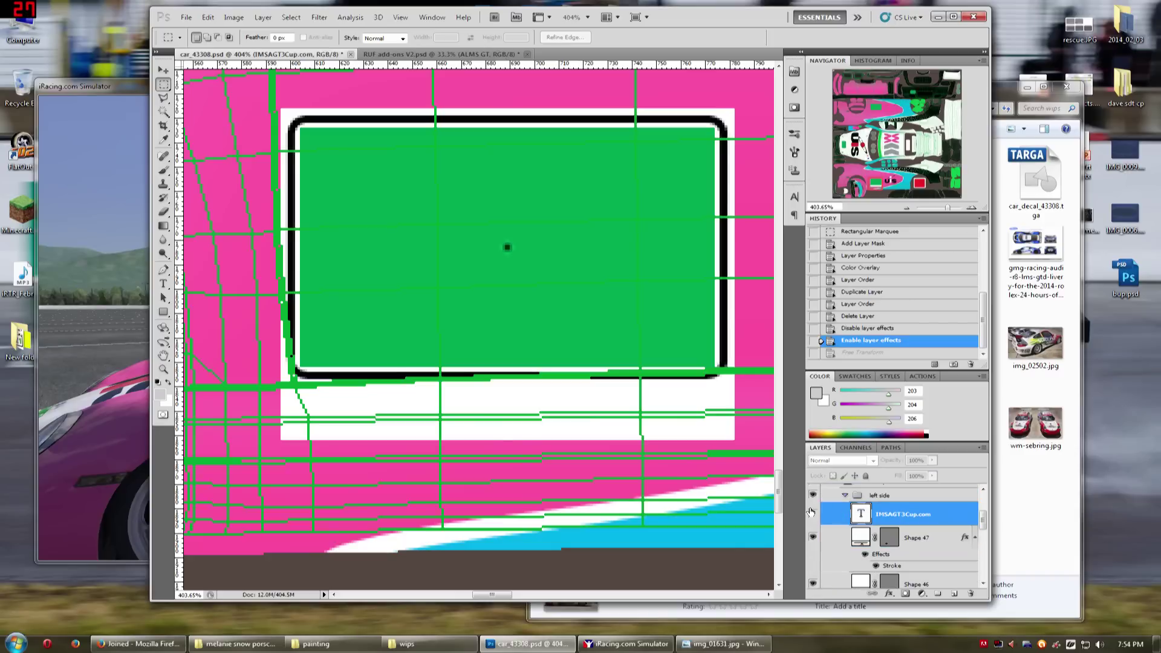
click(812, 514)
Examine the IMSAGT3Cup.com text layer's font and character settings without changing them
key(t)
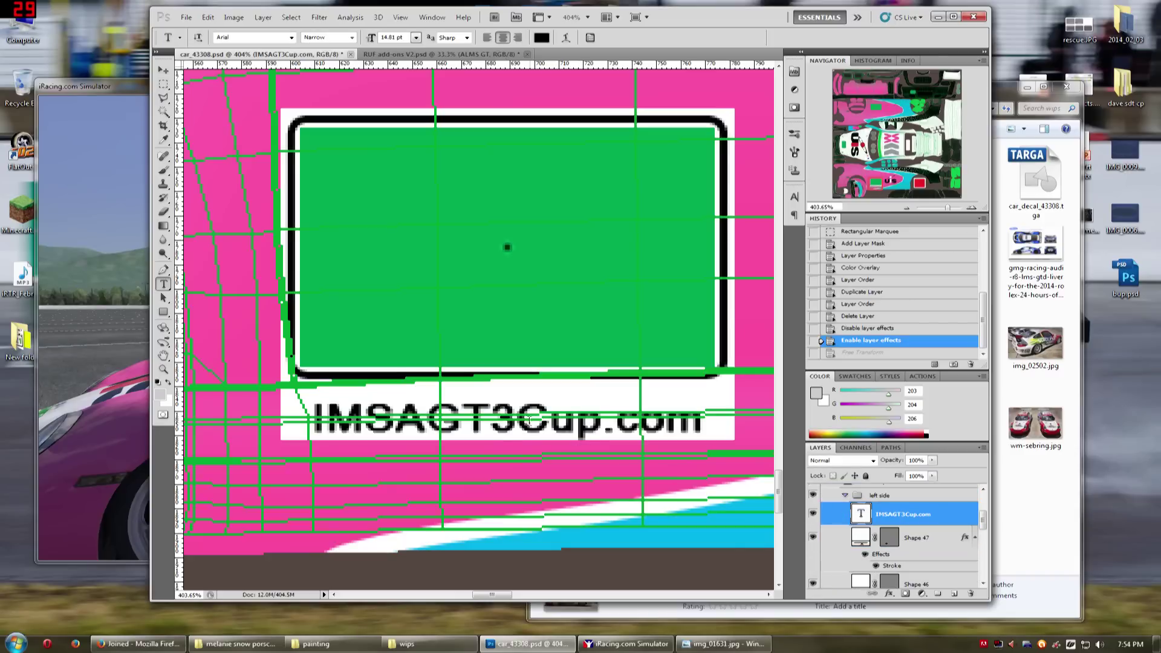
click(516, 419)
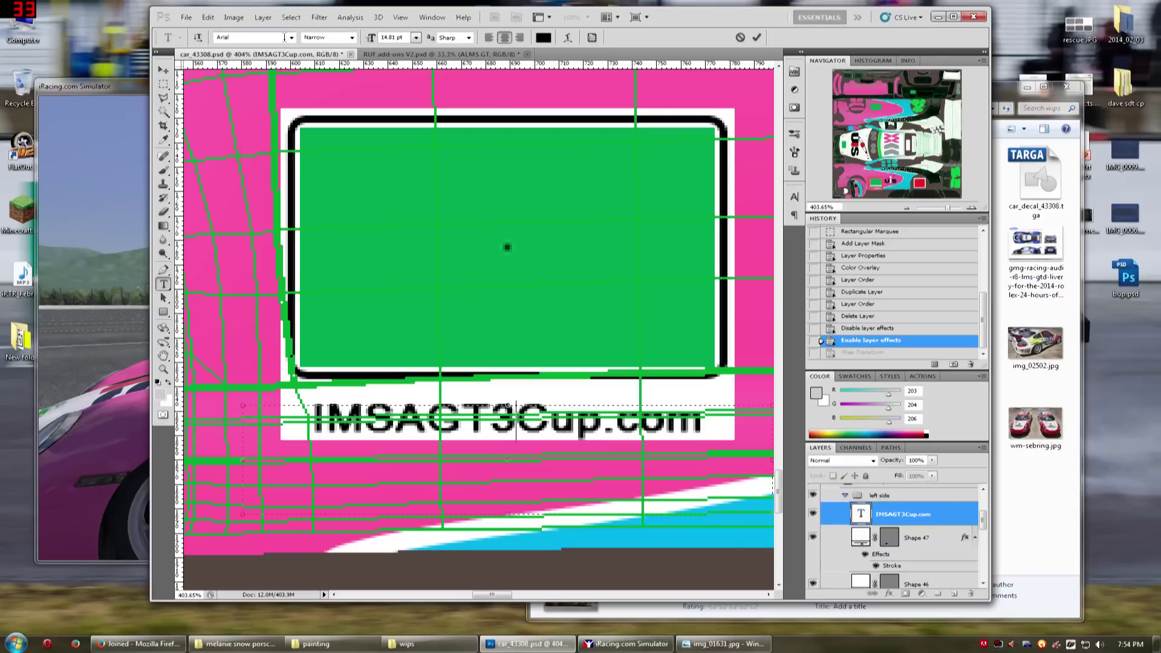
key(Escape)
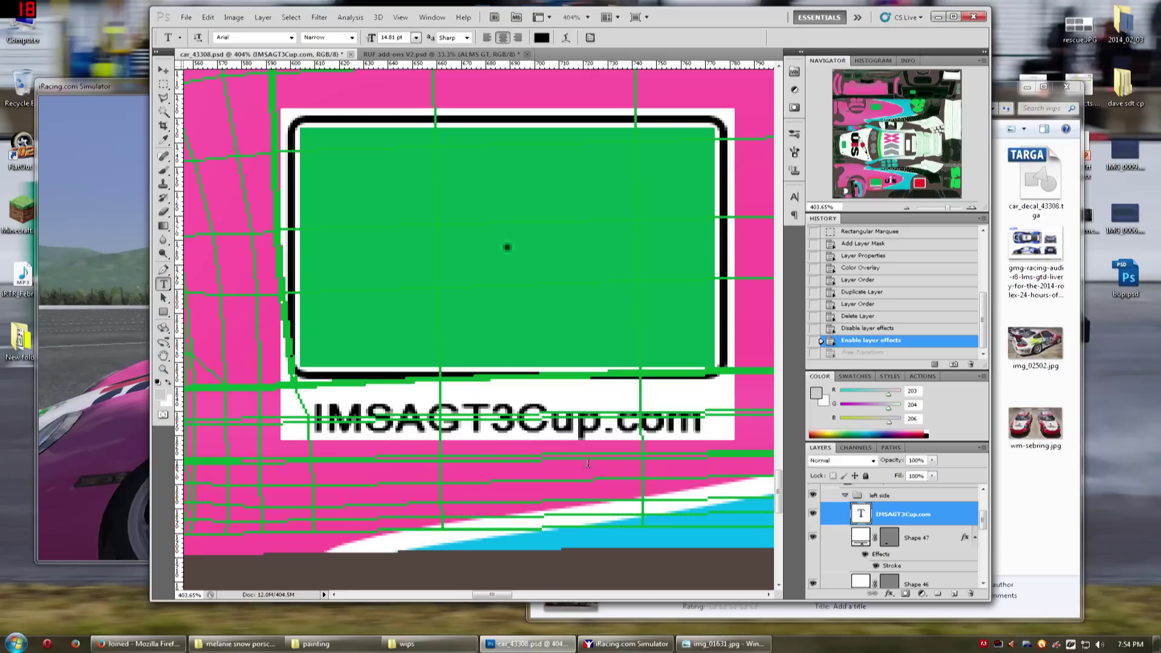
click(307, 416)
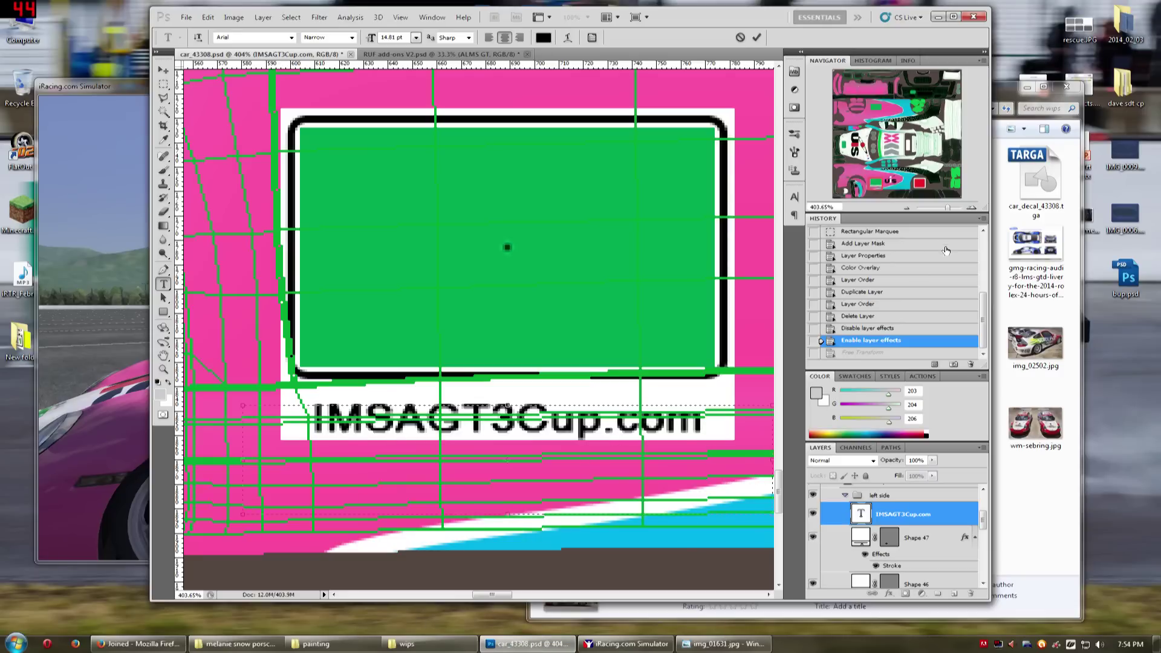
key(ctrl+t)
click(909, 513)
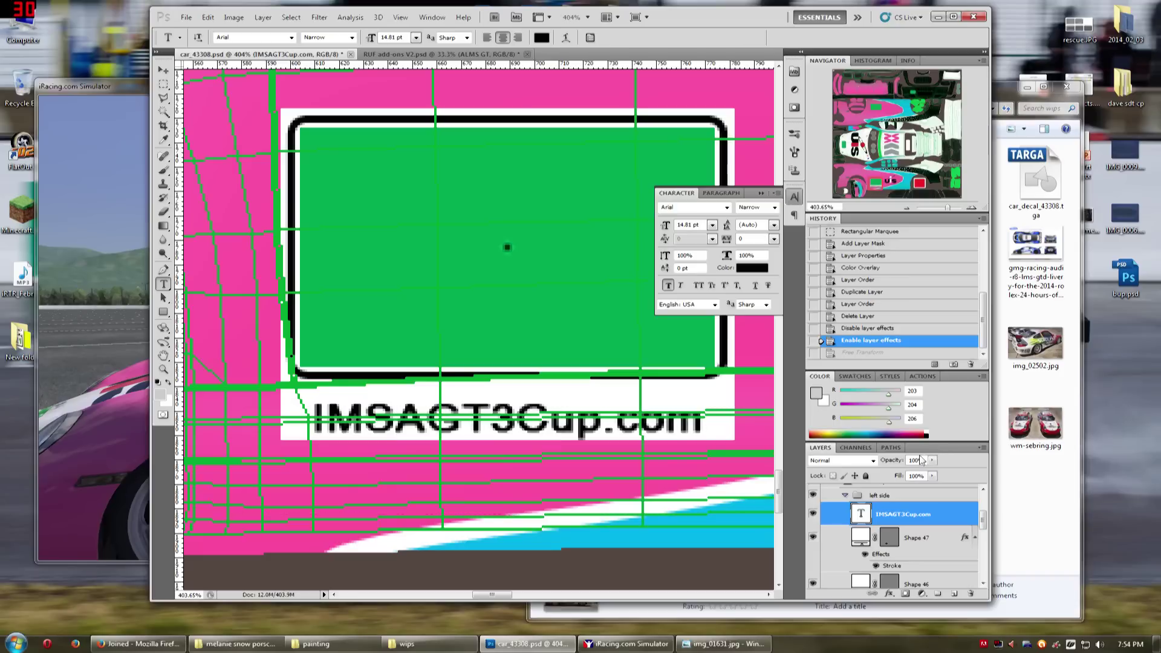
Add a second IMSAGT3Cup.com text layer in the left side group and move it just below the door plate
click(901, 497)
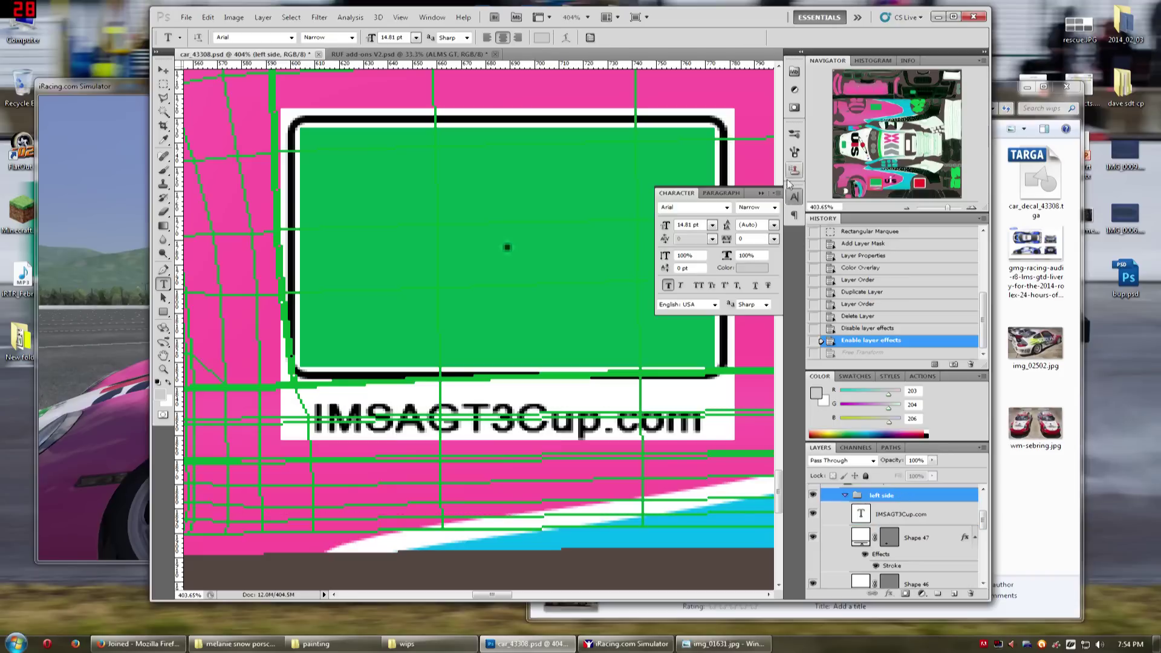
click(761, 192)
drag(325, 228, 671, 358)
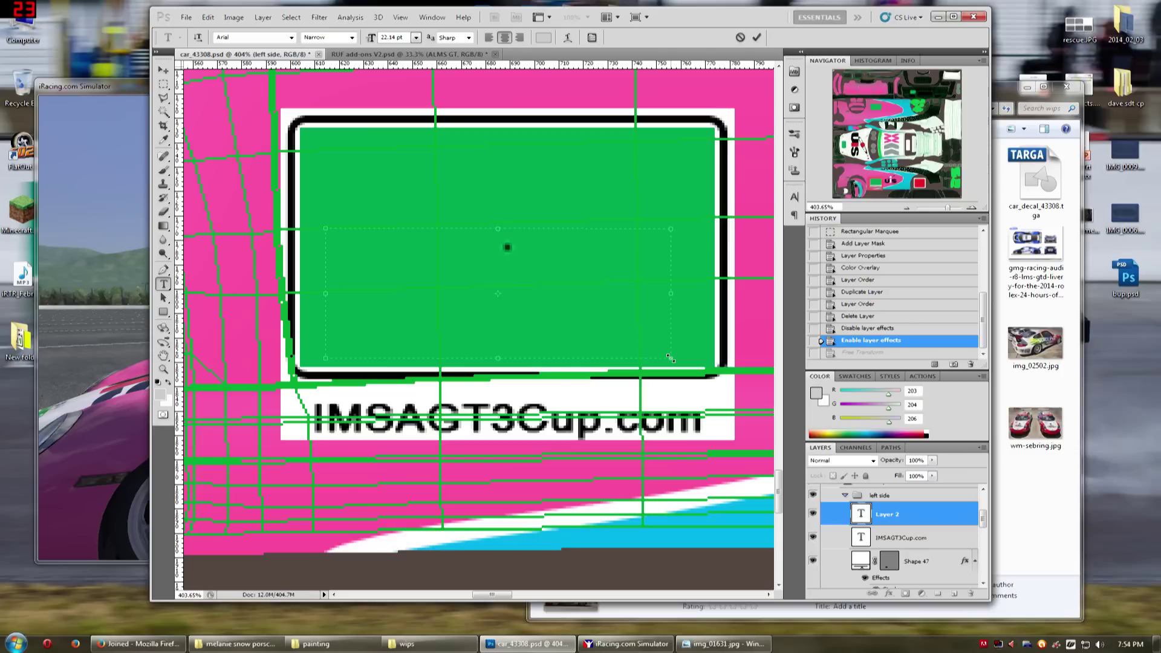
text(umber her)
drag(670, 357, 761, 396)
click(160, 71)
drag(567, 323, 529, 545)
Recolour the second IMSAGT3Cup.com text black and nudge it slightly closer to the original lettering
key(t)
key(Return)
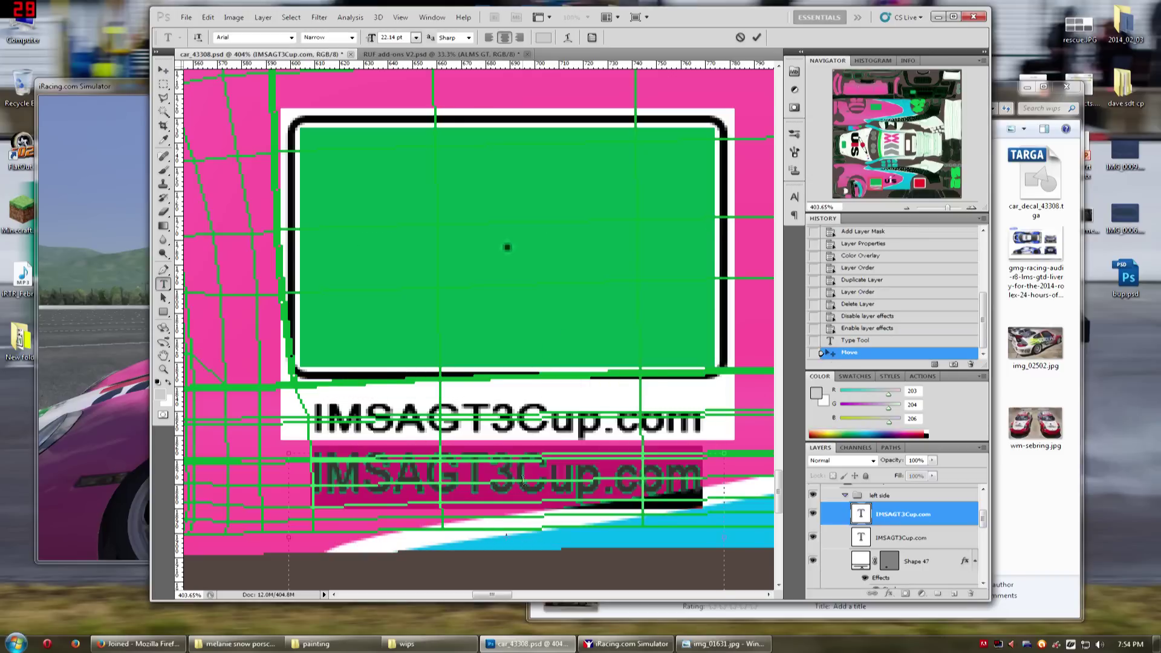
click(547, 37)
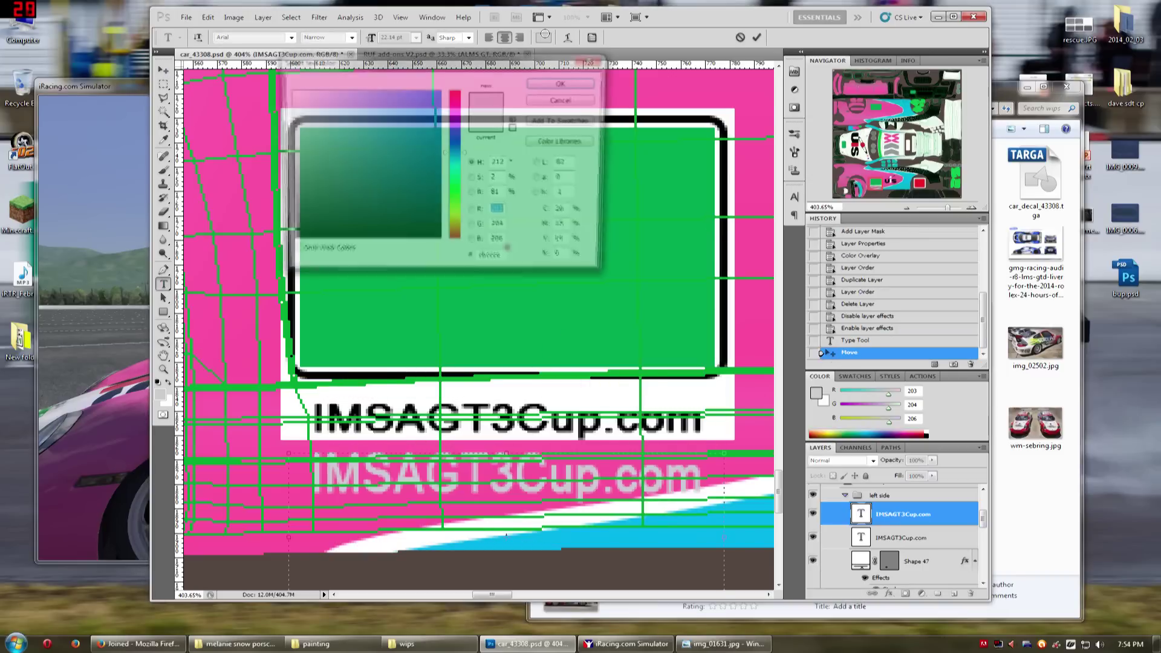
click(566, 83)
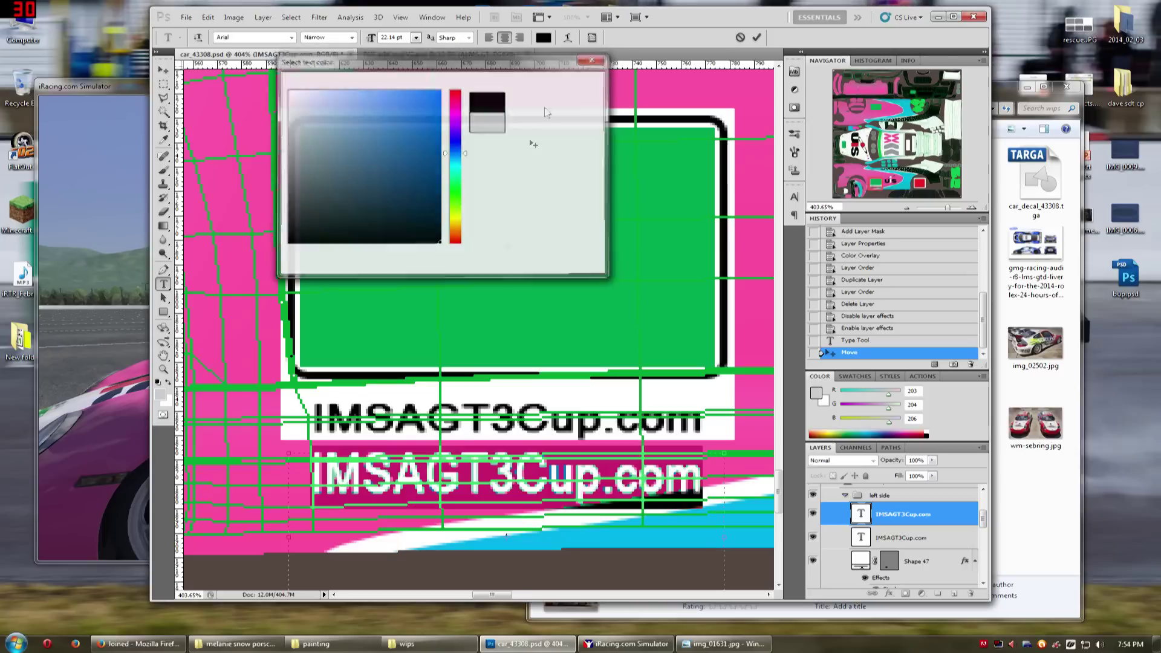
click(163, 70)
drag(484, 498, 482, 489)
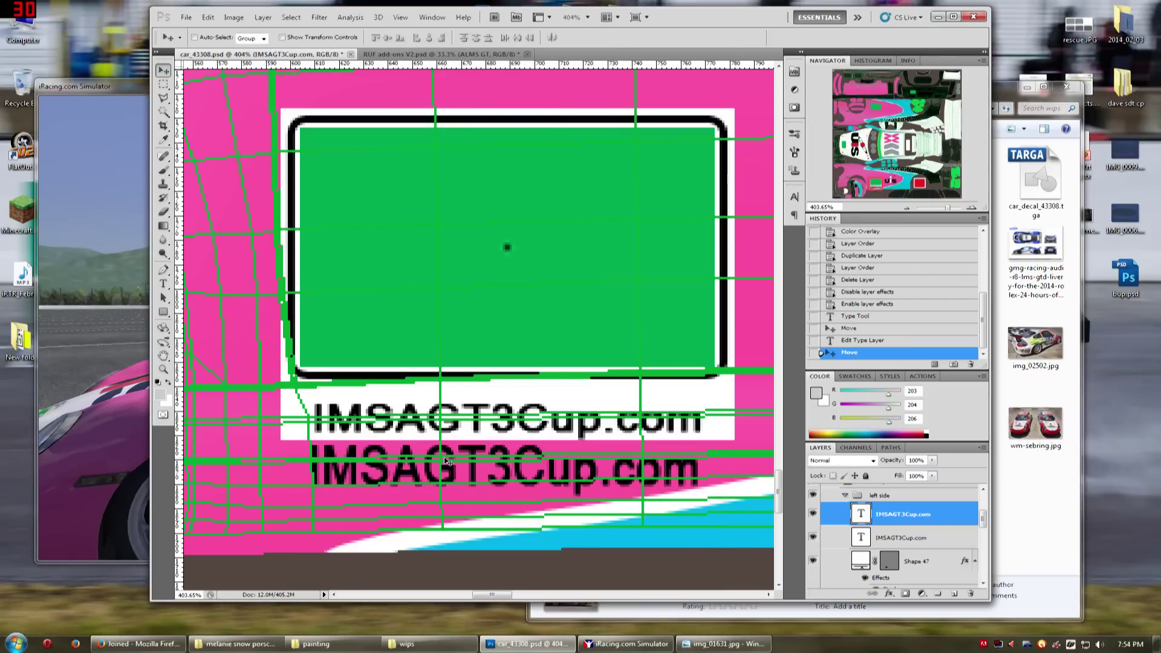
Squash the second IMSAGT3Cup.com text to about 63% height with Free Transform, and delete that demonstration layer
key(ctrl+t)
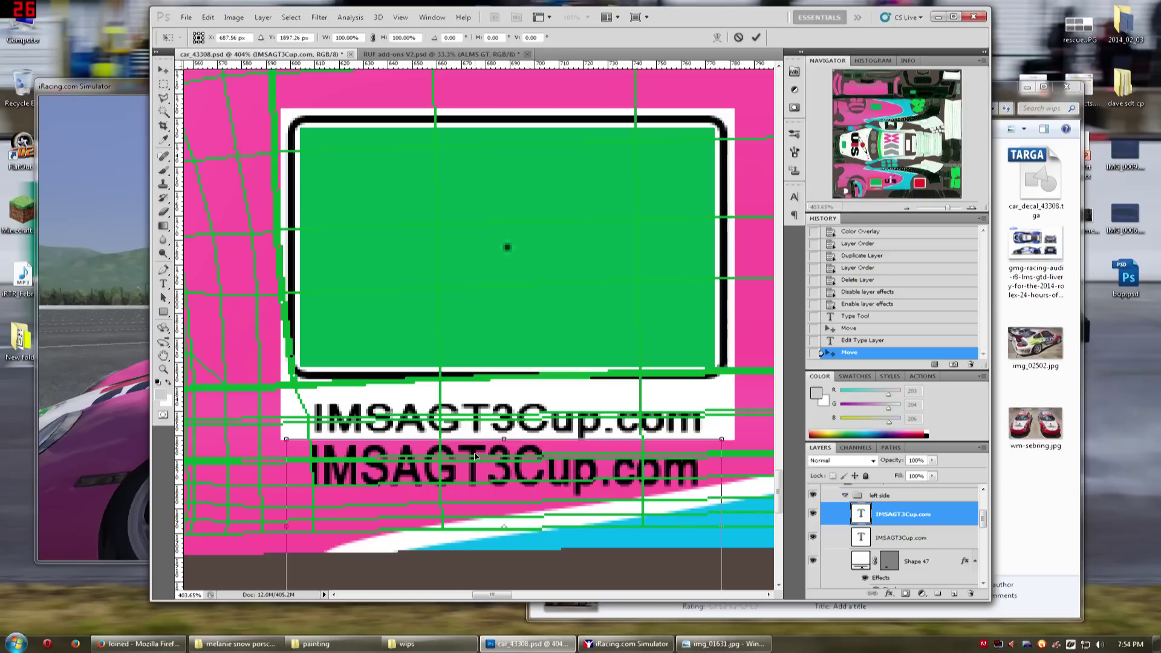
scroll(478, 453, down, 2)
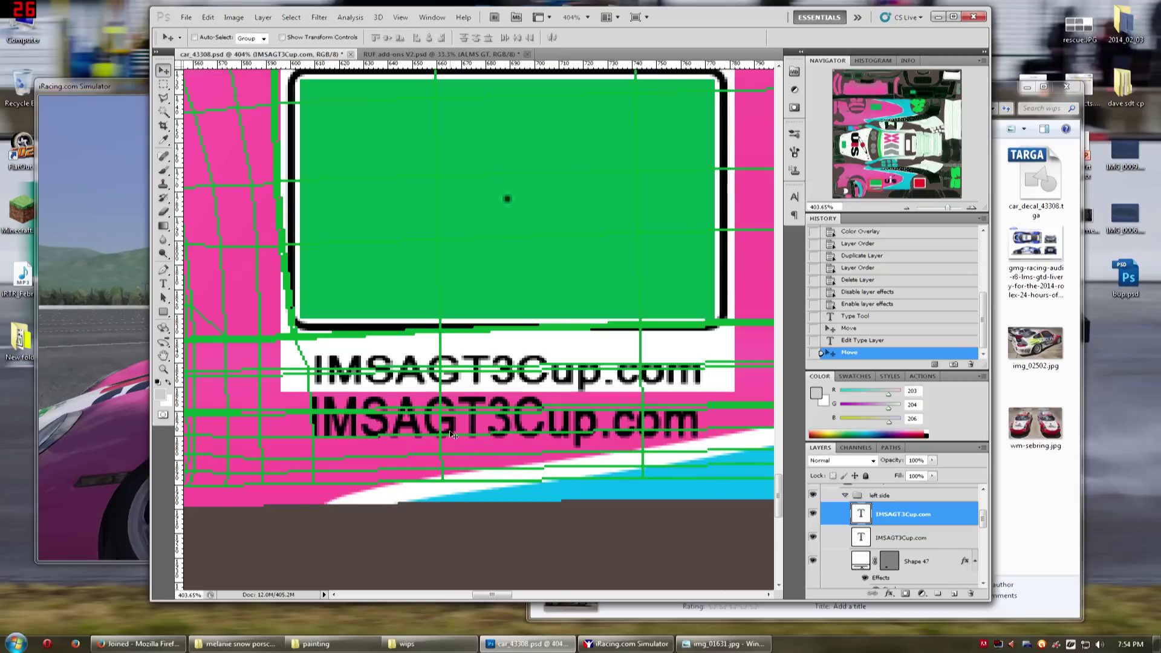
drag(504, 566, 507, 500)
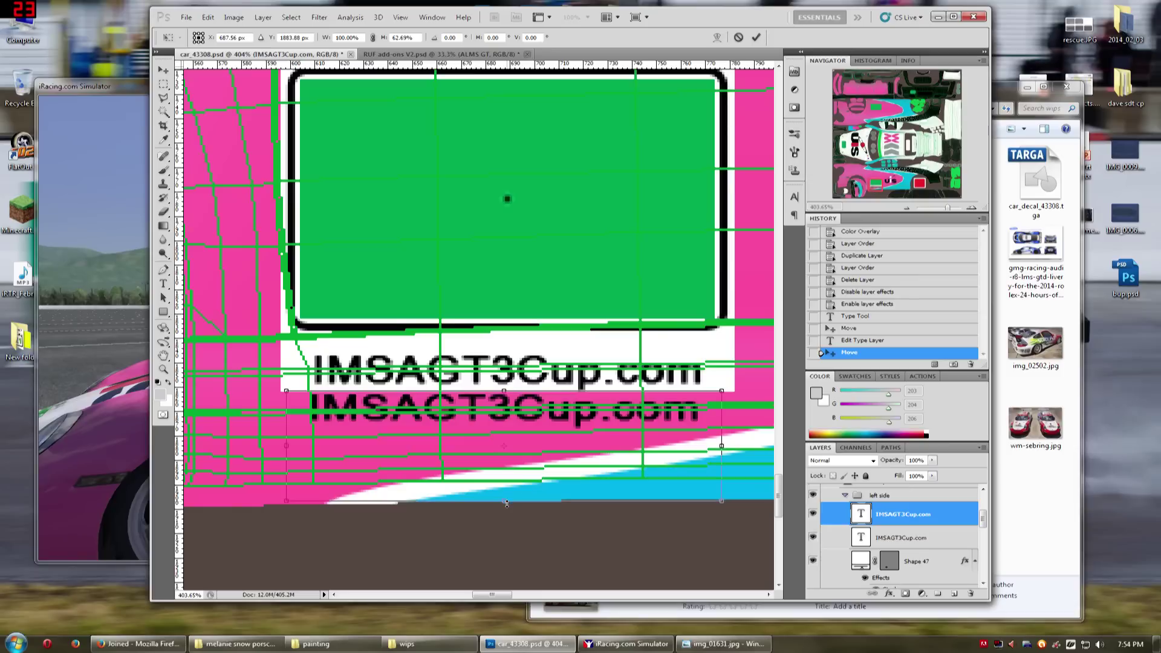
key(Return)
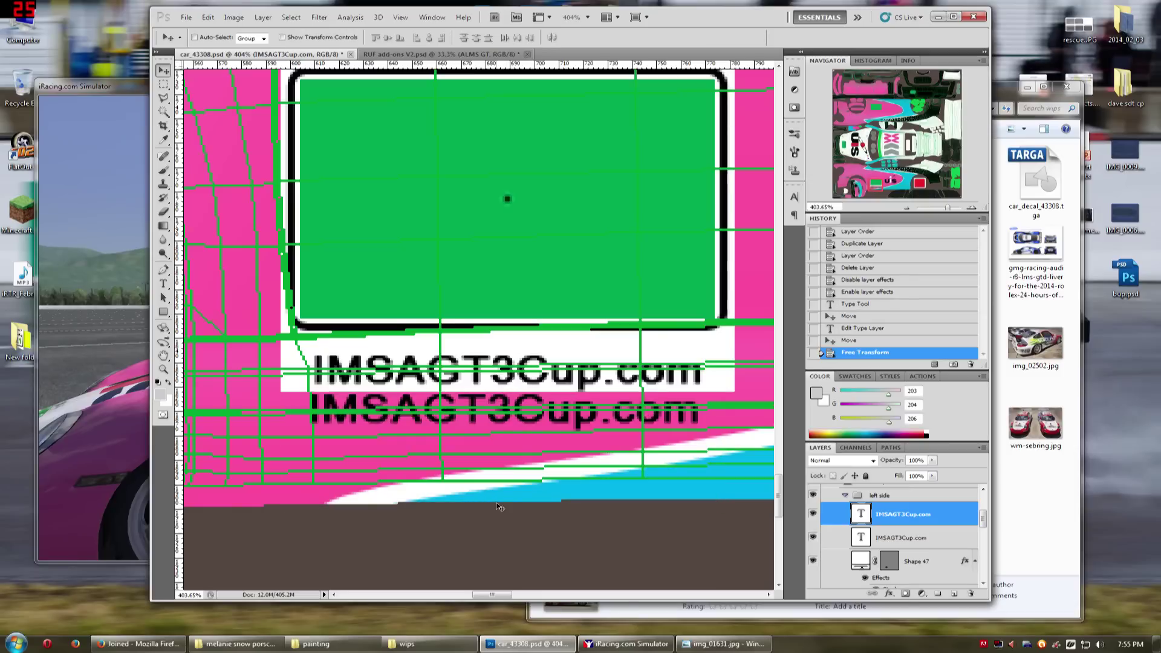
drag(496, 426, 496, 429)
key(Delete)
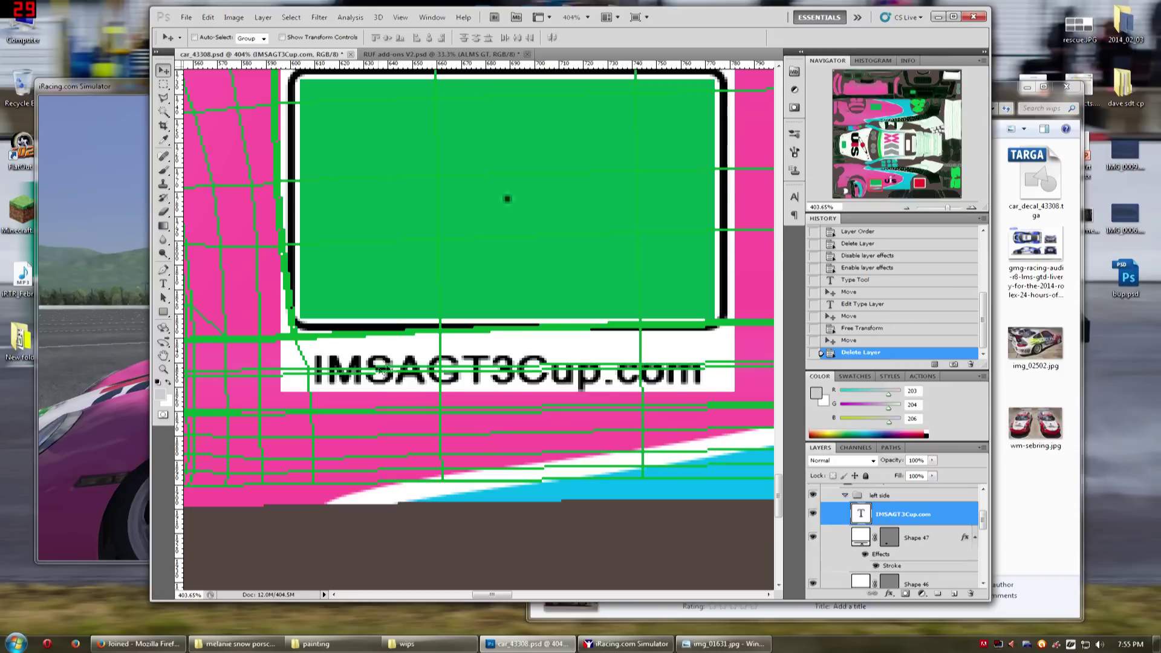
Collapse the number plates' left side group and hide the Turn Off Before Exporting TGA group
click(845, 495)
scroll(611, 316, down, 3)
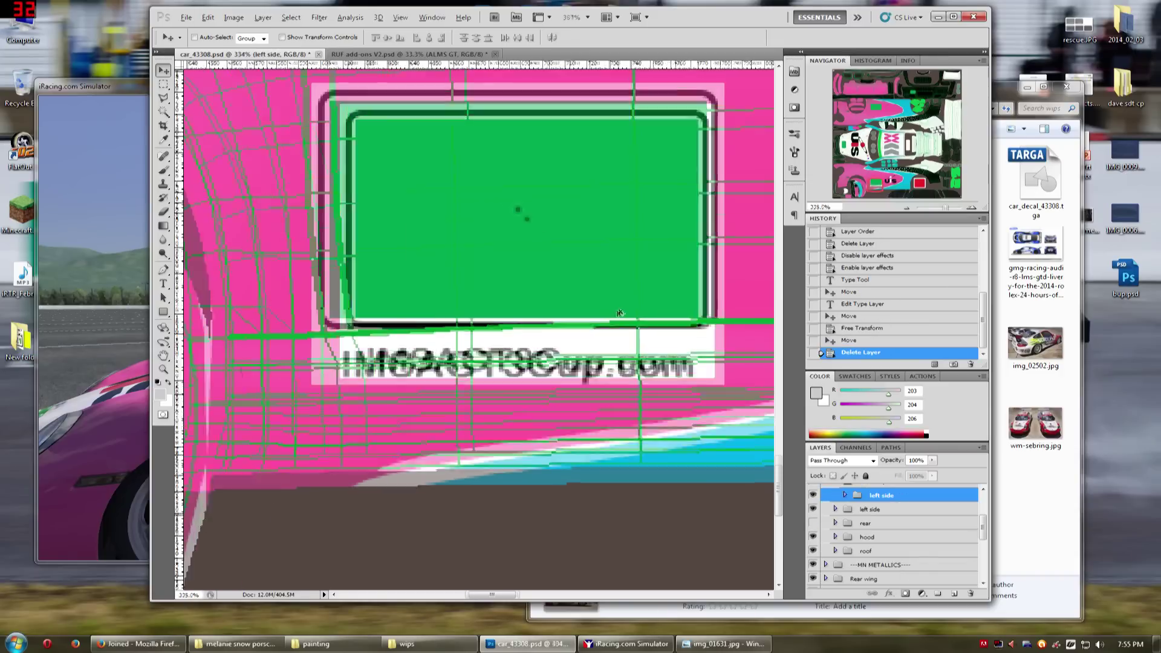
scroll(611, 317, down, 1)
mouse_move(878, 175)
mouse_down()
mouse_move(878, 163)
mouse_move(896, 167)
mouse_up()
scroll(245, 376, down, 3)
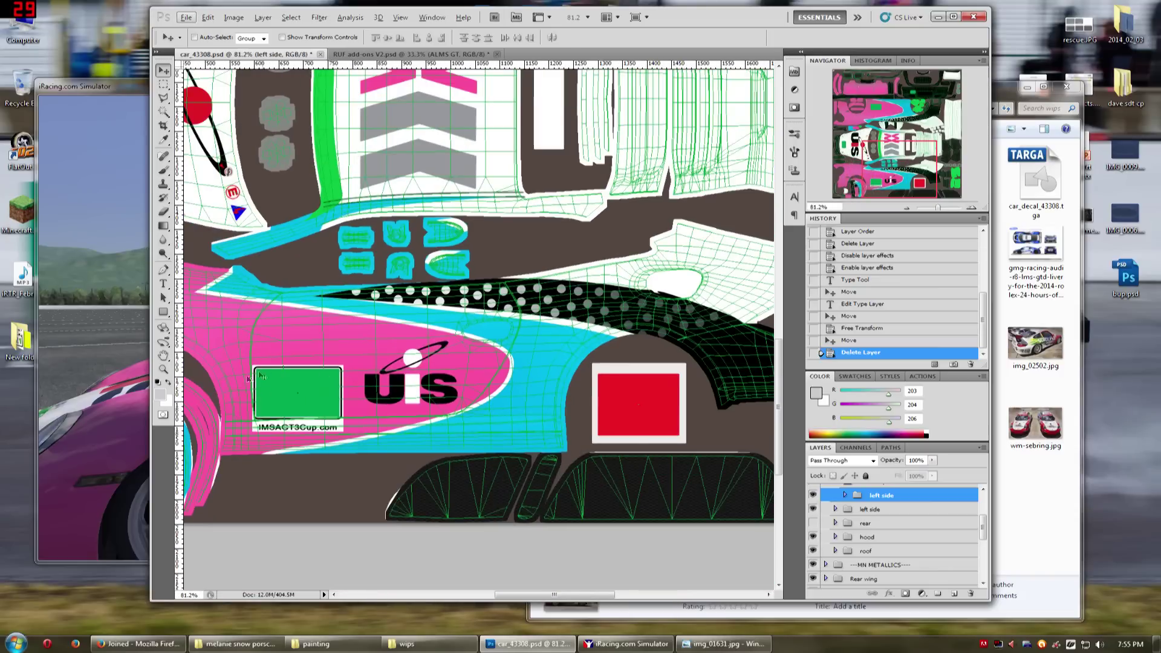
scroll(244, 376, up, 2)
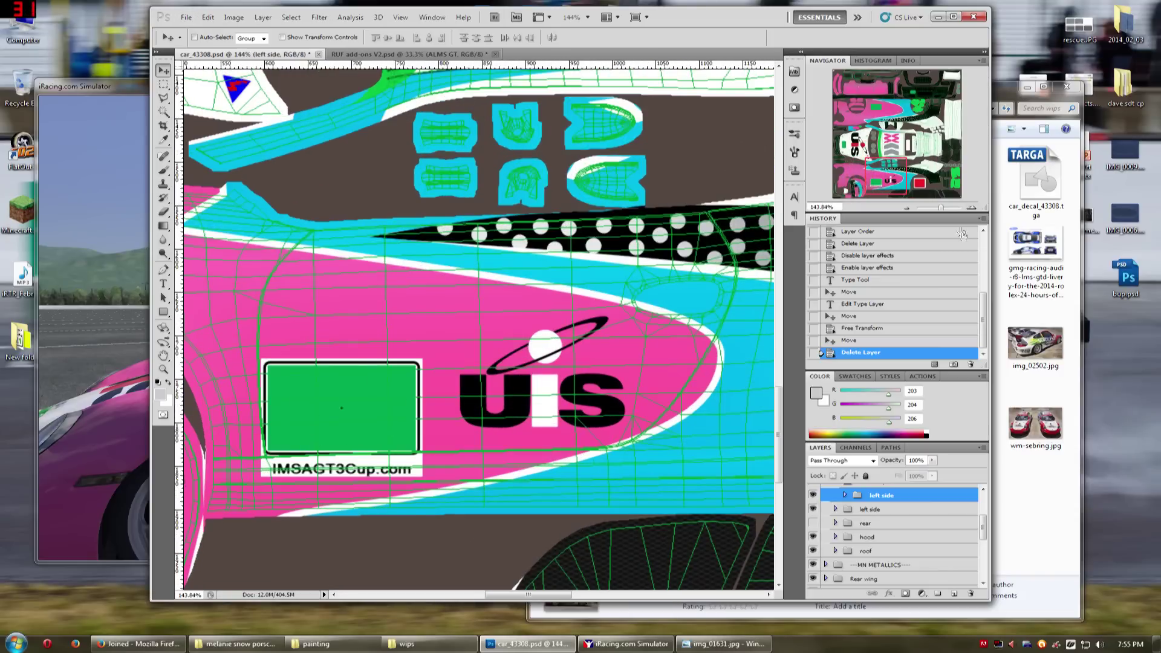
scroll(362, 357, down, 3)
key(alt)
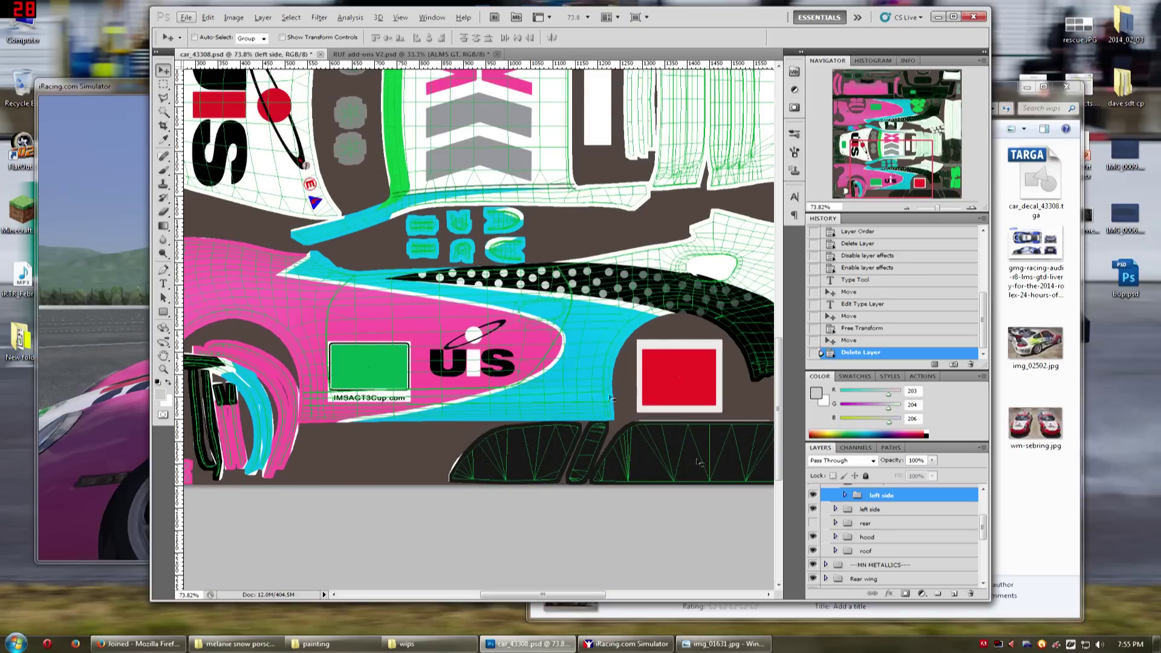
scroll(820, 508, up, 2)
click(812, 495)
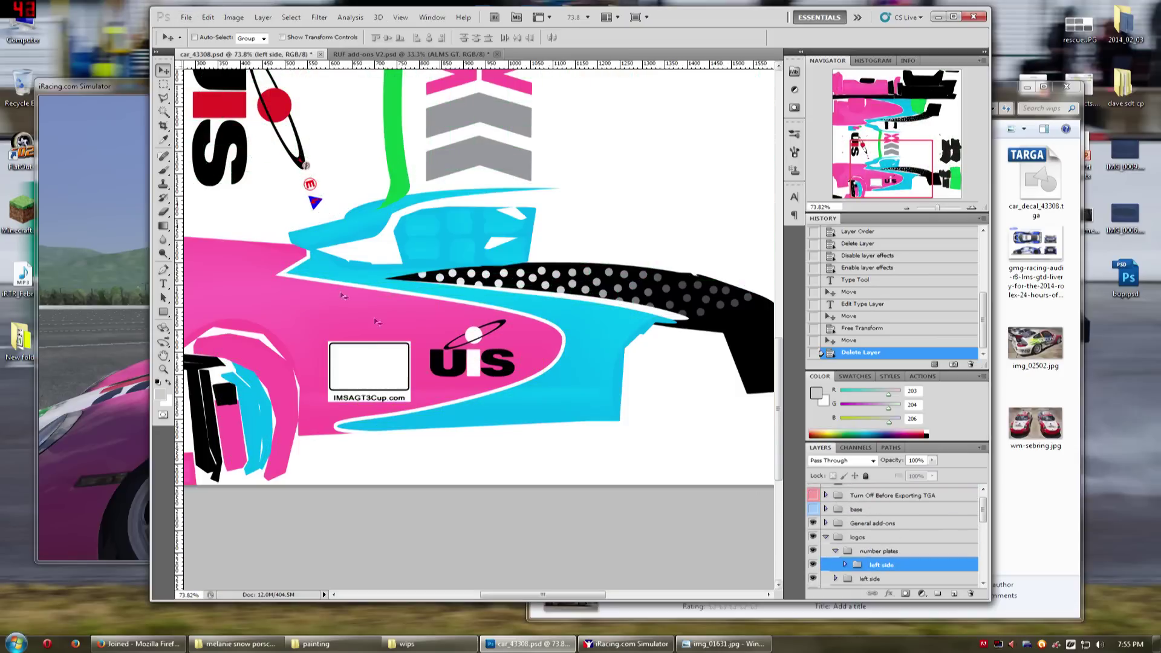
Switch to iRacing, reload the car's paint, examine the door number plate from the side, and minimize the simulator
click(99, 231)
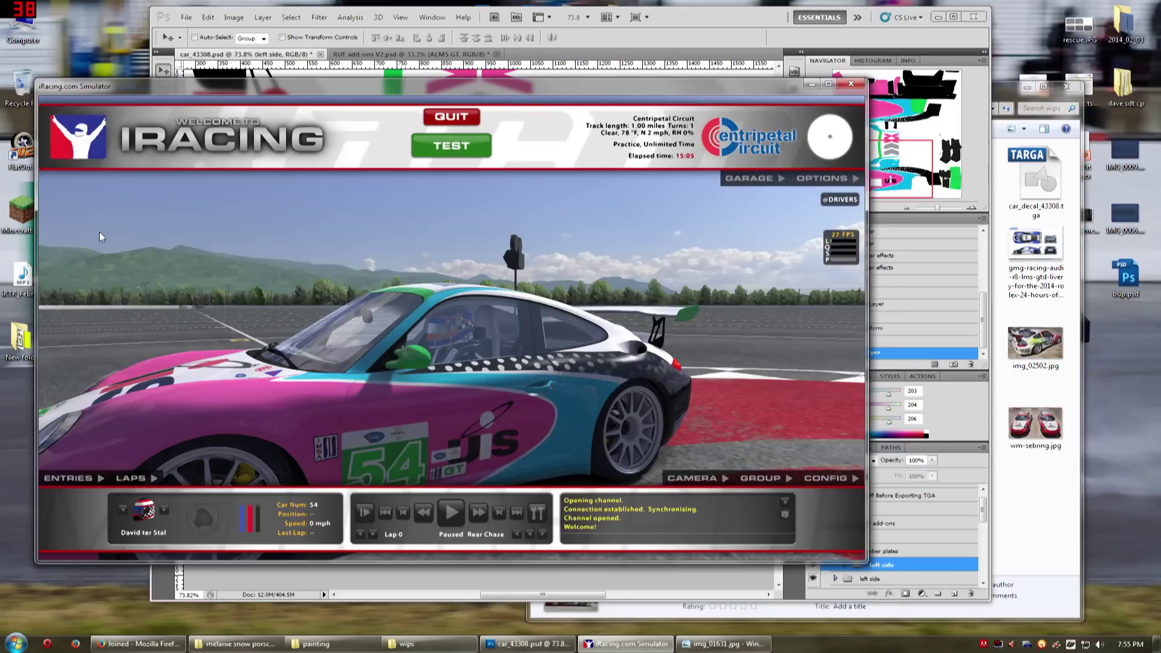
key(ctrl+r)
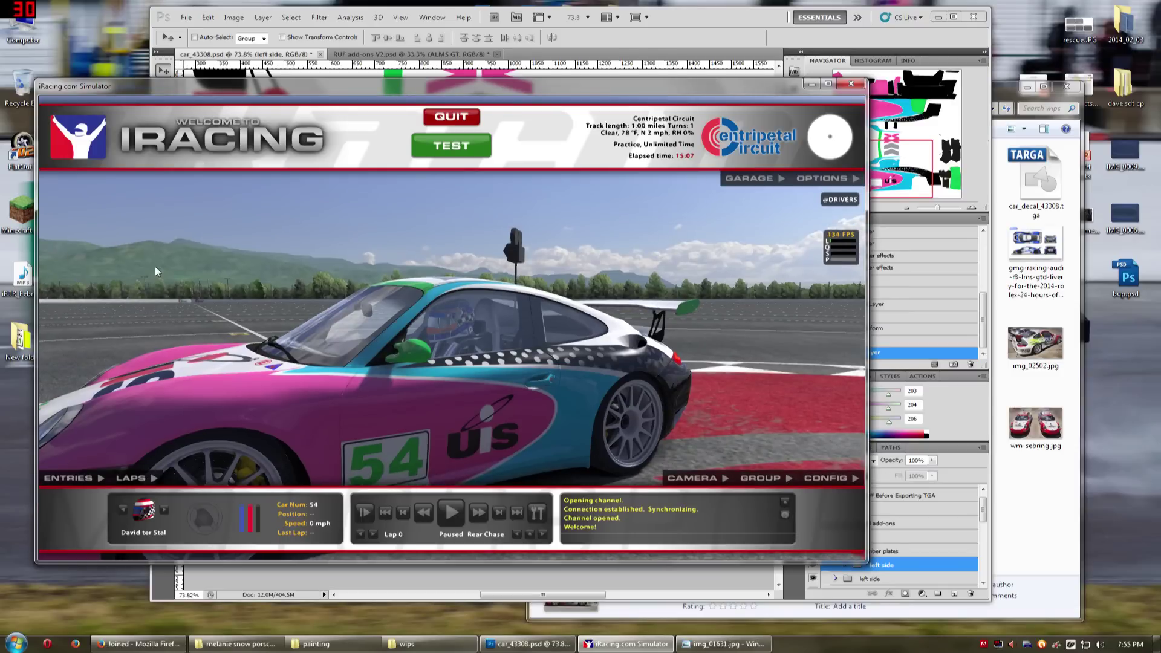
drag(351, 395, 349, 313)
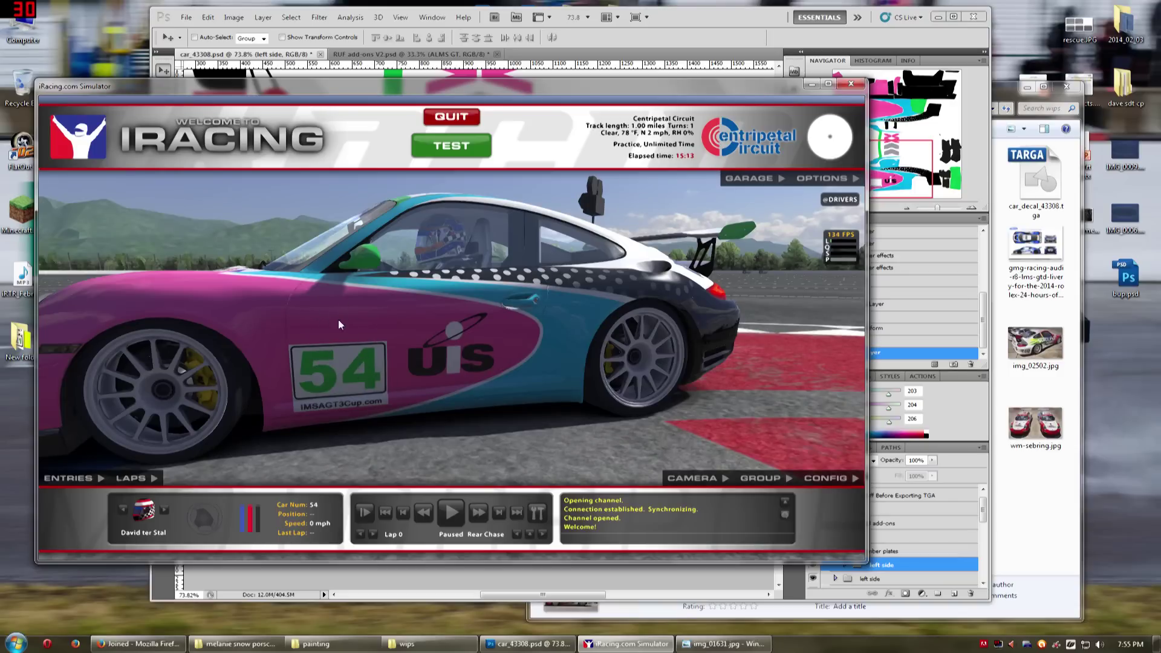
drag(387, 402, 360, 375)
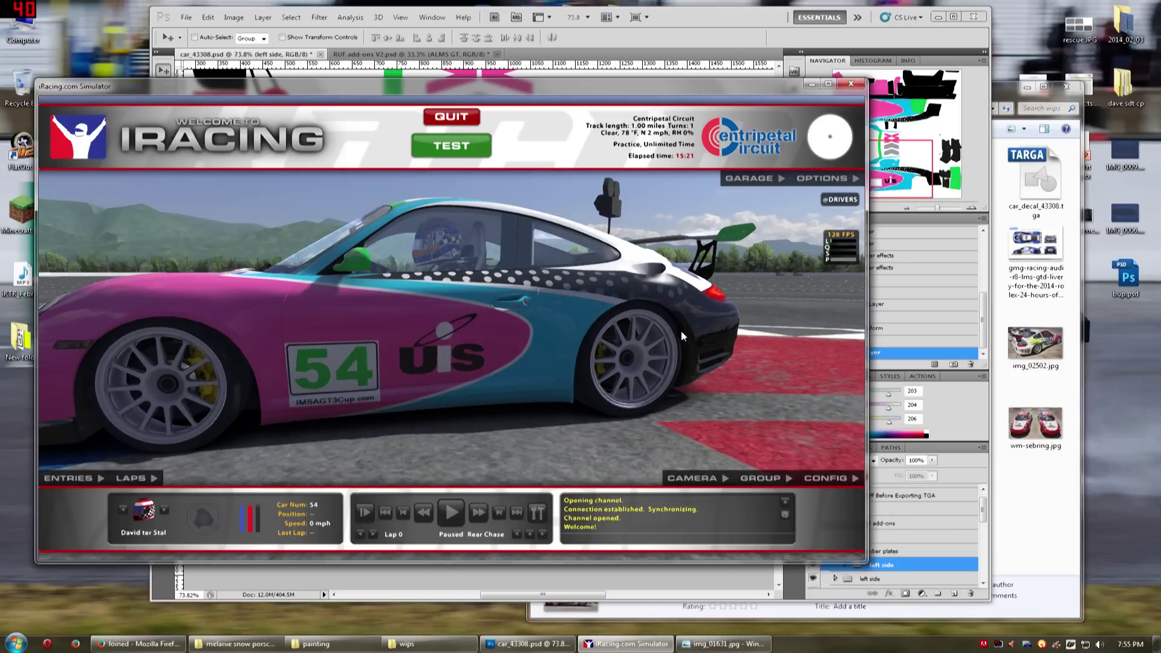
click(812, 84)
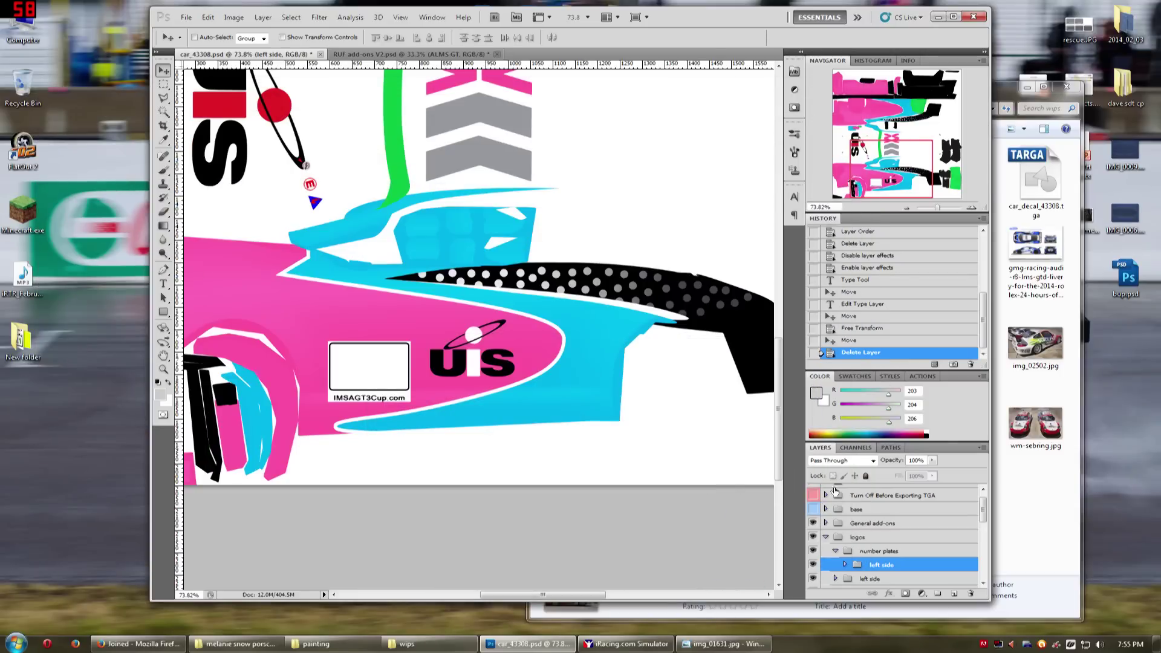
Show the Turn Off Before Exporting TGA group again and make the snow ahead logo in the rear group visible
click(812, 500)
key(ctrl+0)
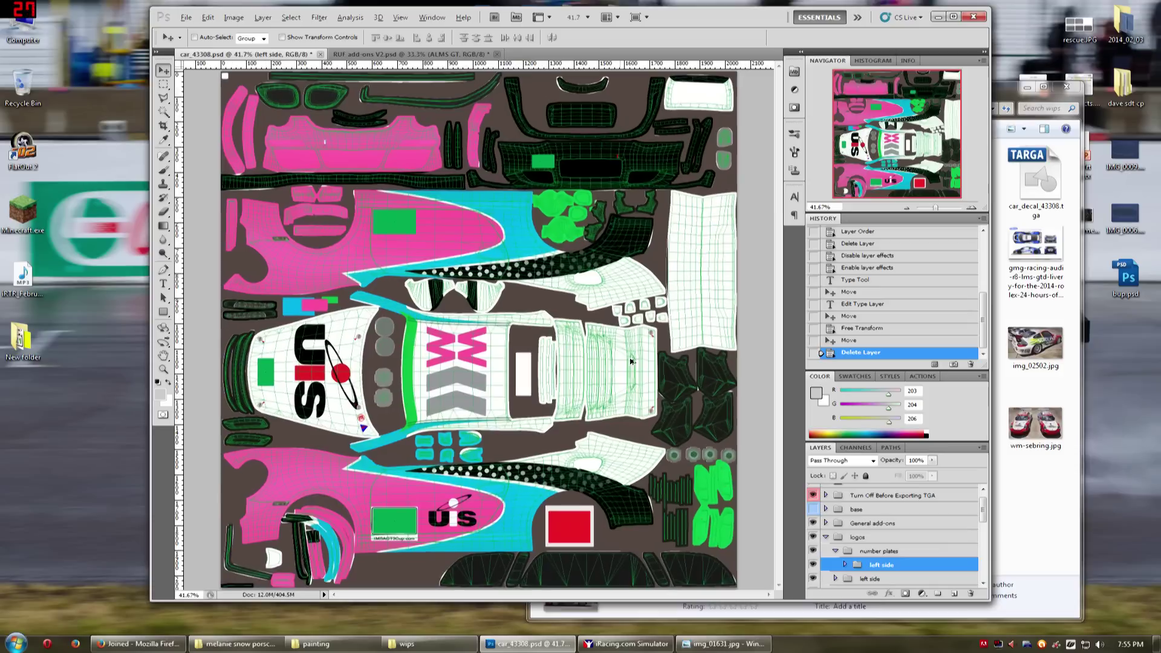
scroll(853, 552, down, 3)
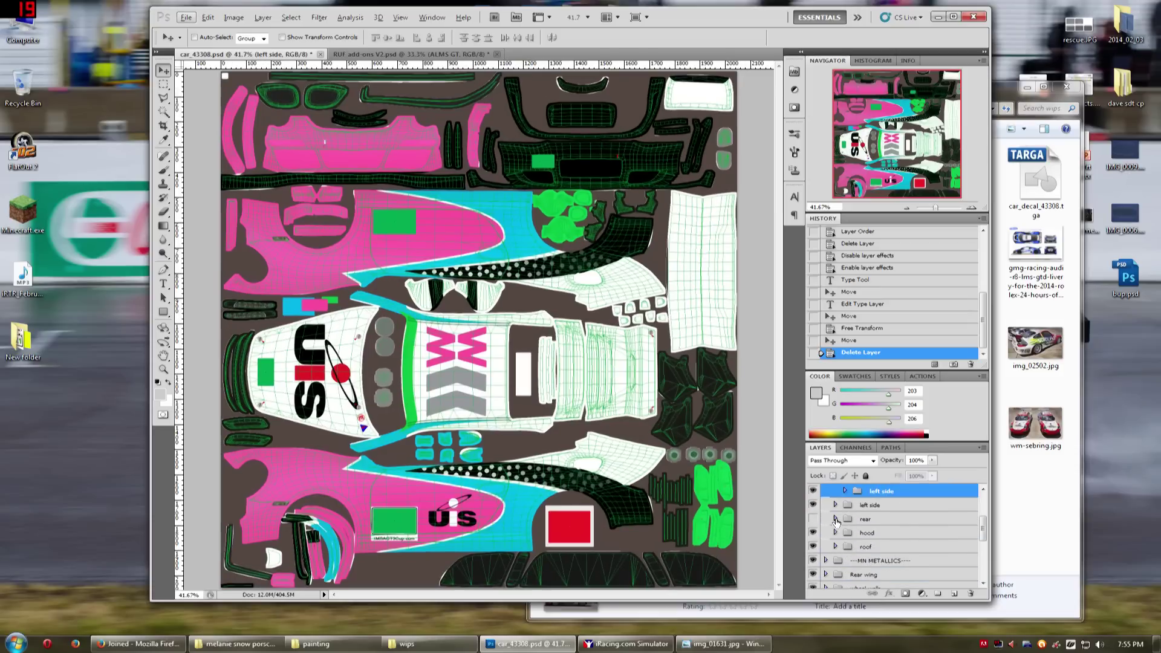
click(835, 519)
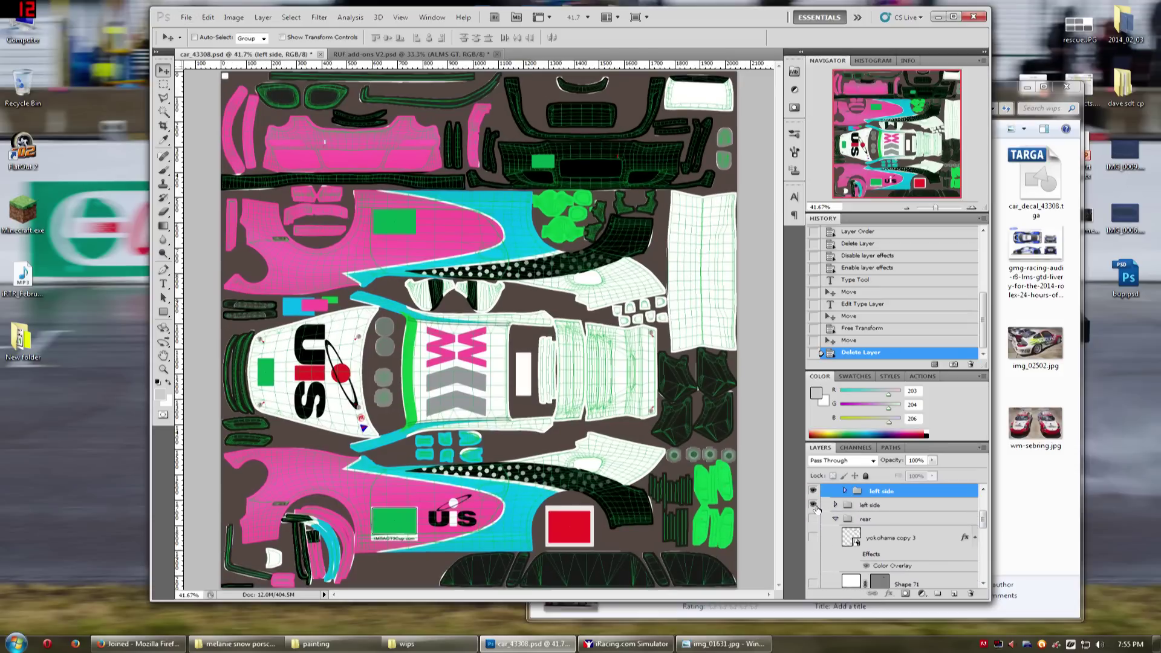
scroll(813, 522, down, 3)
click(813, 547)
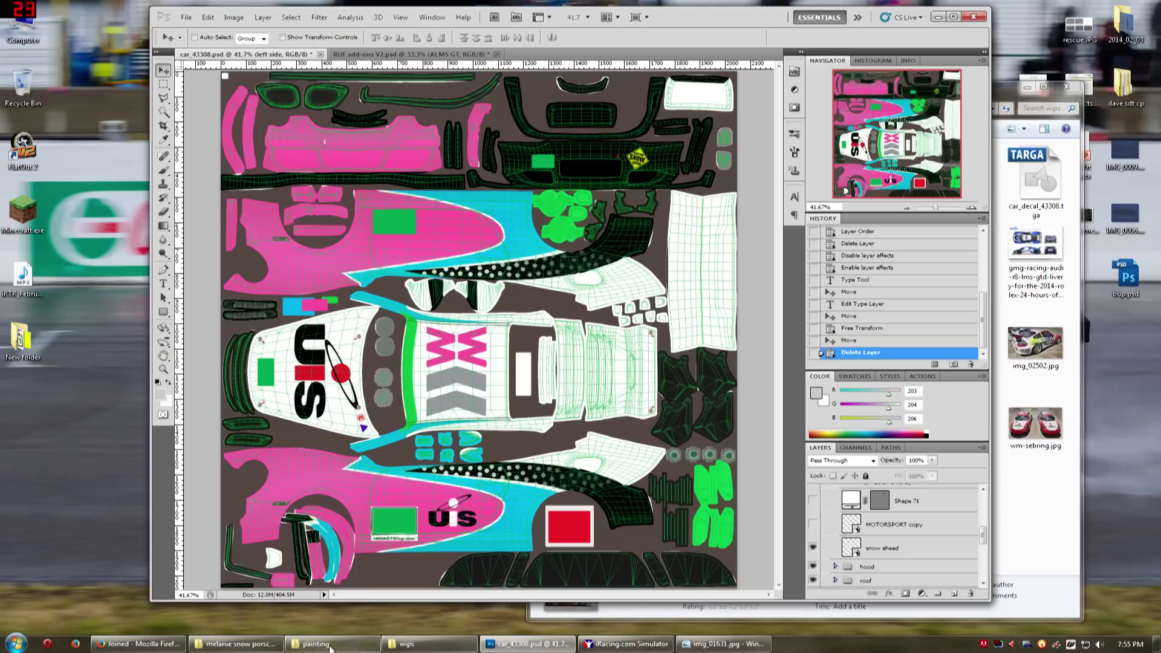
View SNOW-AHEAD-206x206.png from the Porsche reference folder, close it and return to Photoshop
click(259, 644)
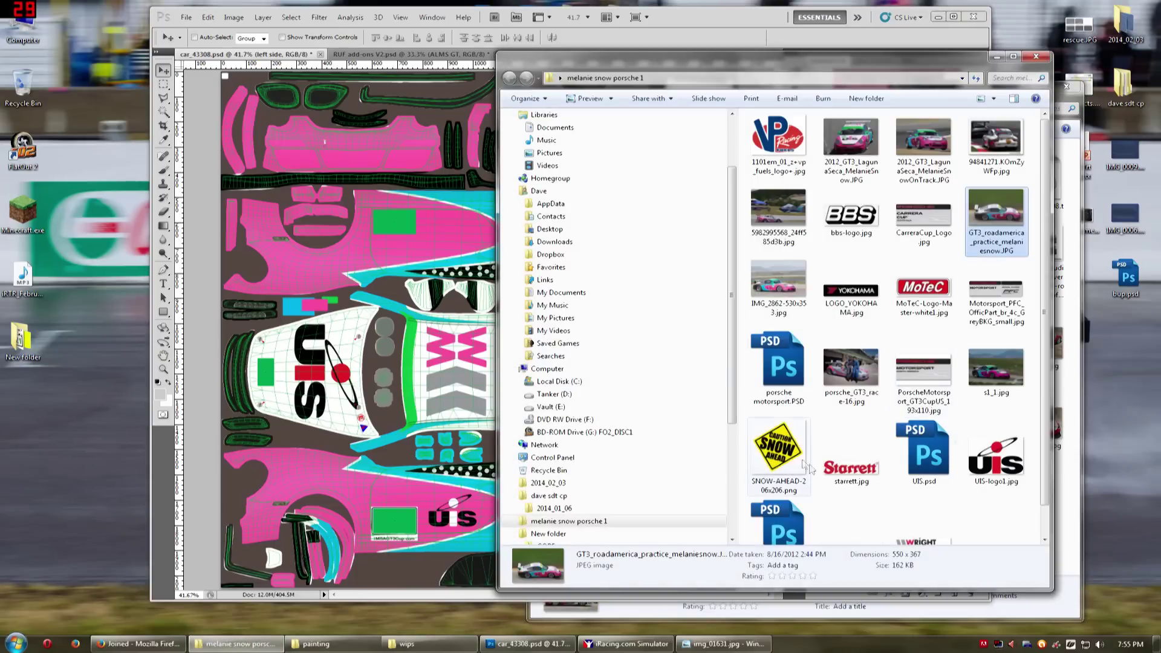
double_click(785, 447)
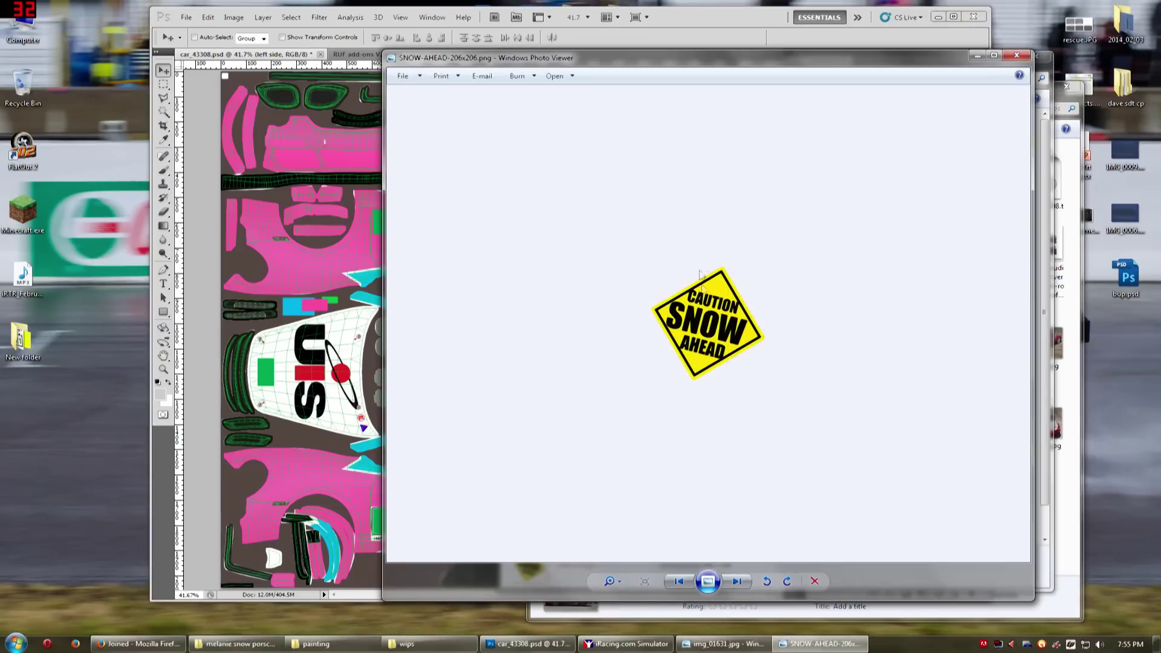
click(1016, 55)
click(701, 19)
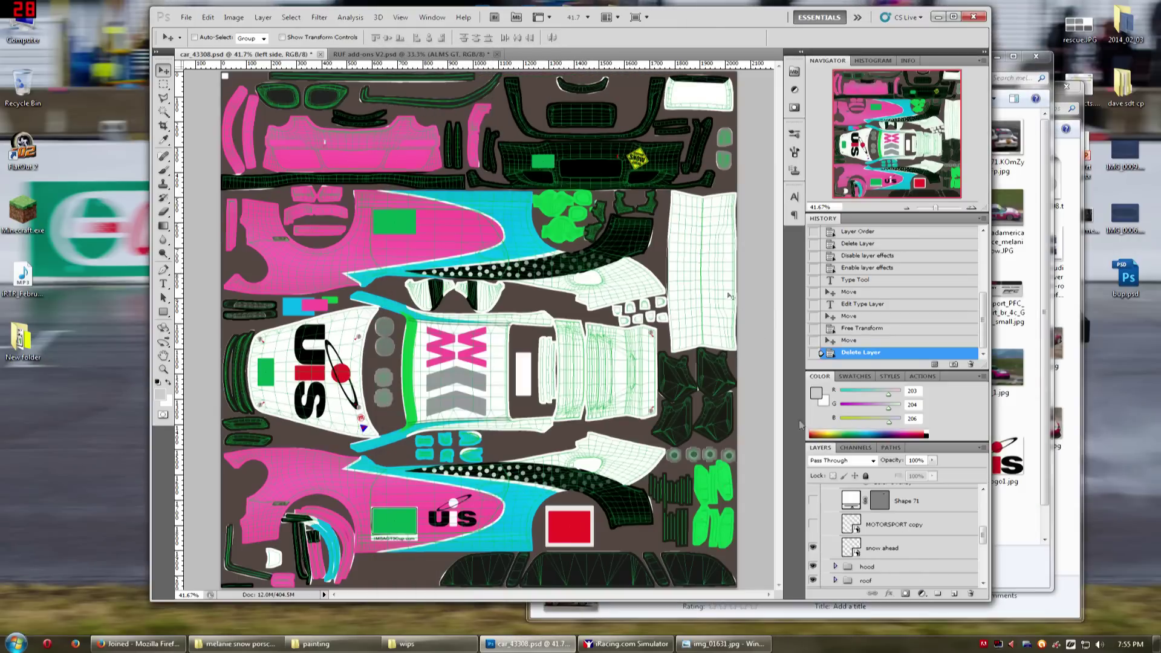
Toggle the MOTORSPORT copy layer's visibility on and off twice, leaving it hidden, and collapse the rear group
click(906, 526)
scroll(877, 538, up, 2)
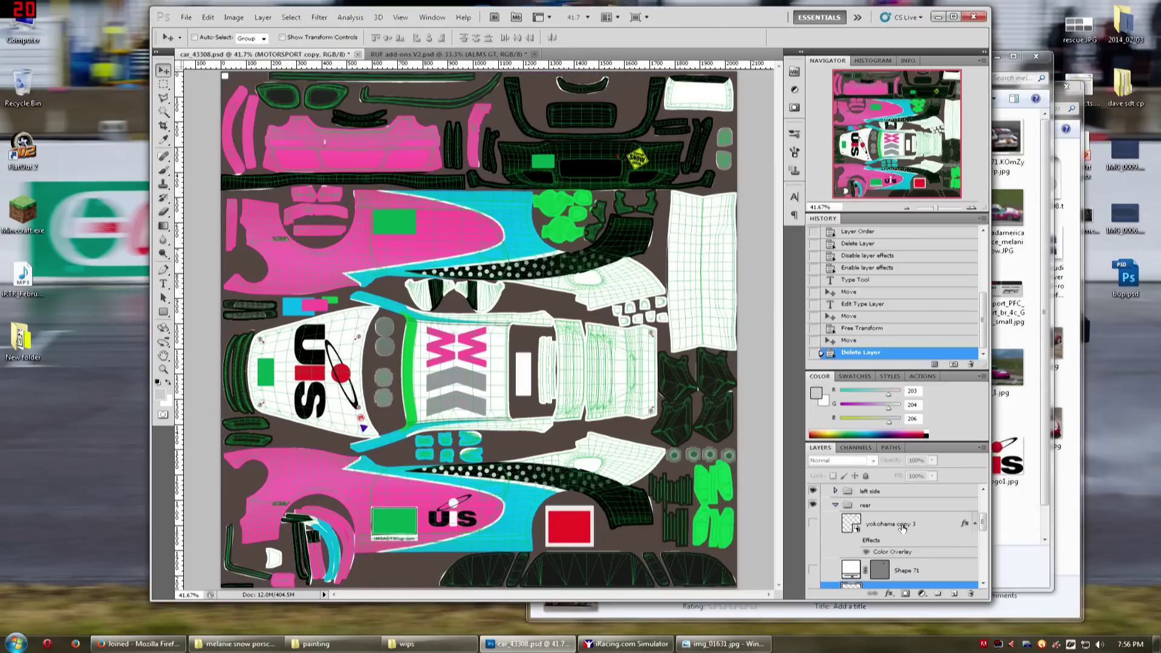
click(813, 580)
click(813, 579)
click(813, 580)
click(813, 579)
scroll(842, 535, up, 2)
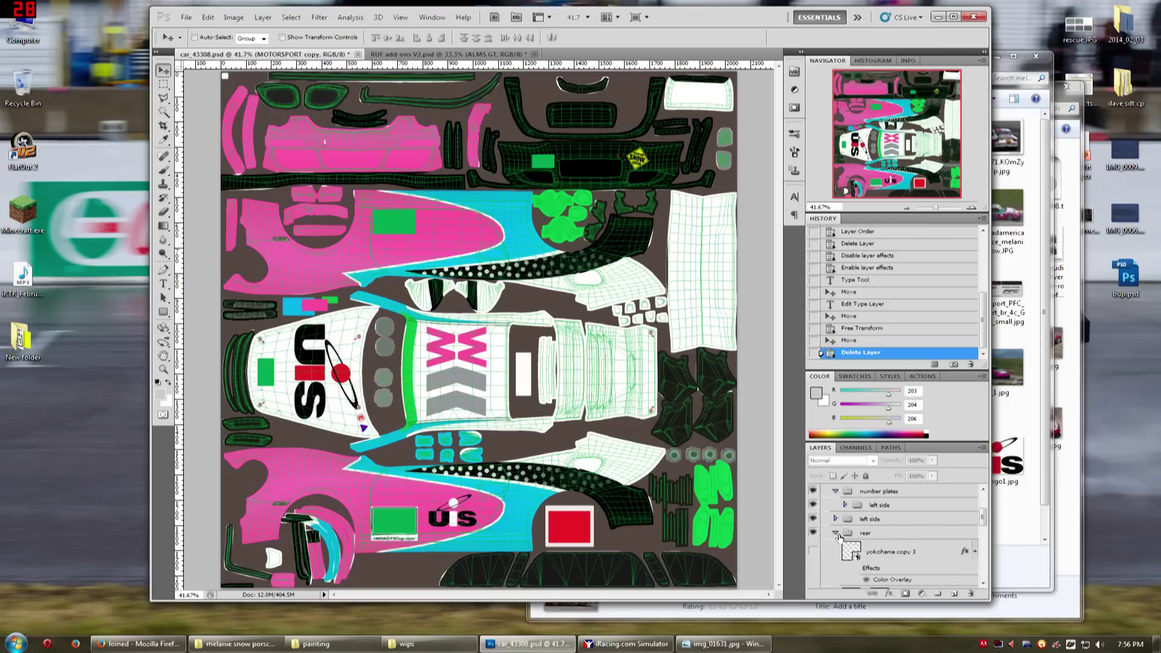
click(837, 533)
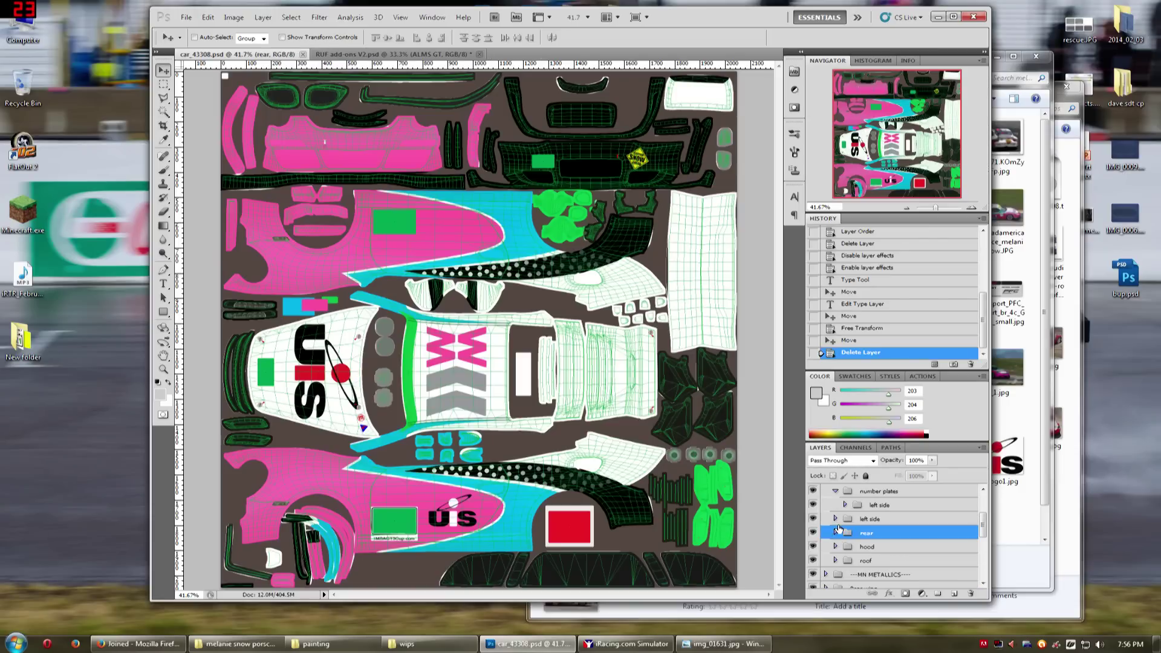
Expand the left side group and make its starrett and bbs logo layers visible
click(836, 531)
scroll(826, 541, down, 5)
scroll(826, 544, down, 3)
click(813, 549)
scroll(831, 559, down, 2)
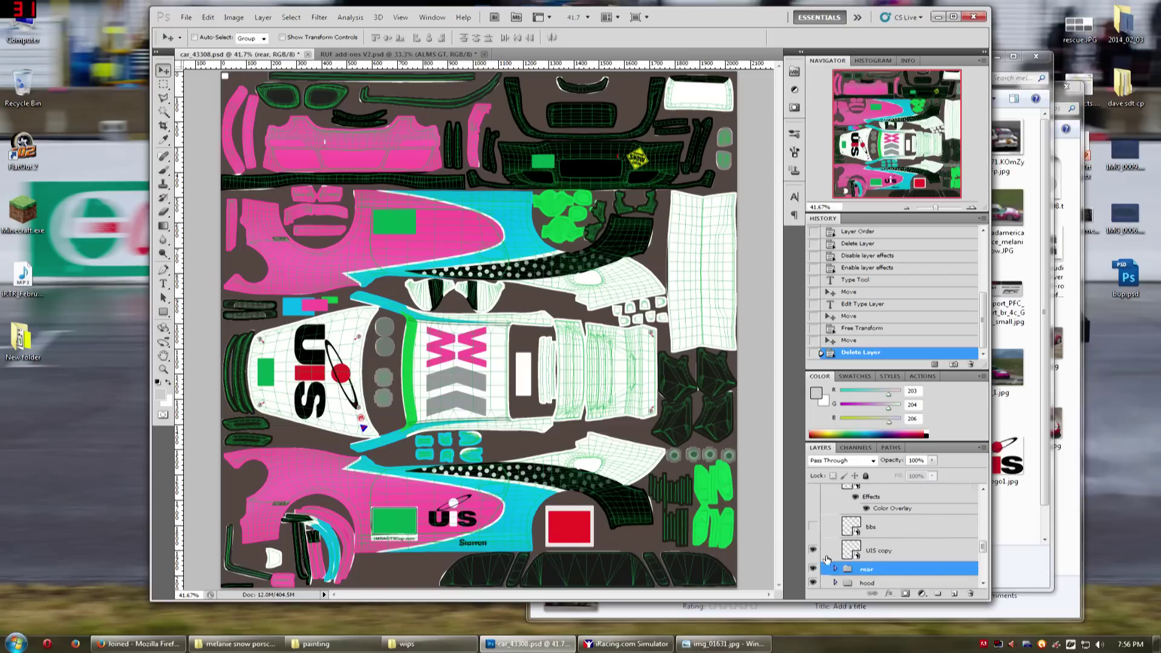
click(813, 528)
scroll(495, 545, up, 3)
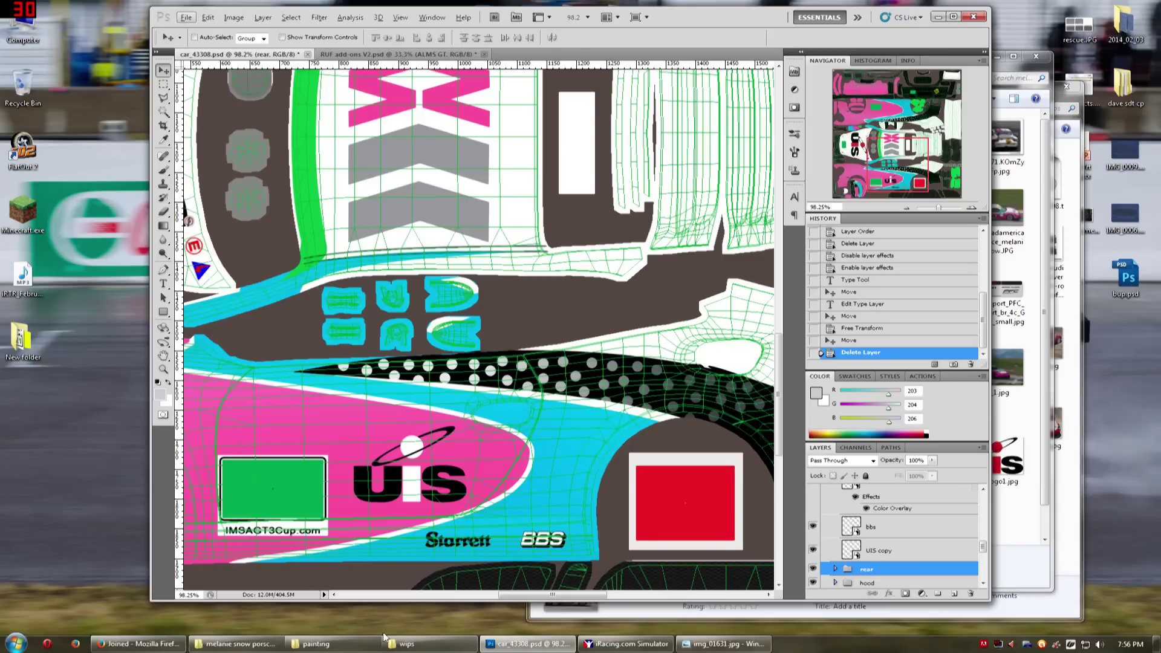
Open starrett.jpg from the Porsche reference folder as a separate document in Photoshop
click(316, 643)
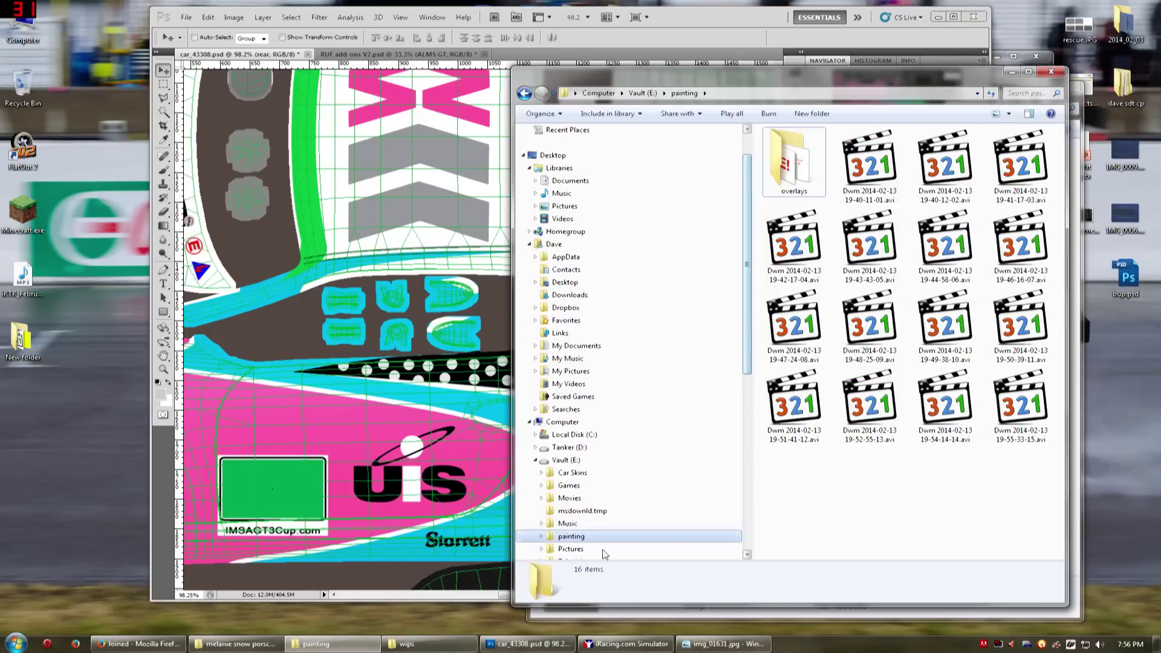
click(338, 644)
click(236, 643)
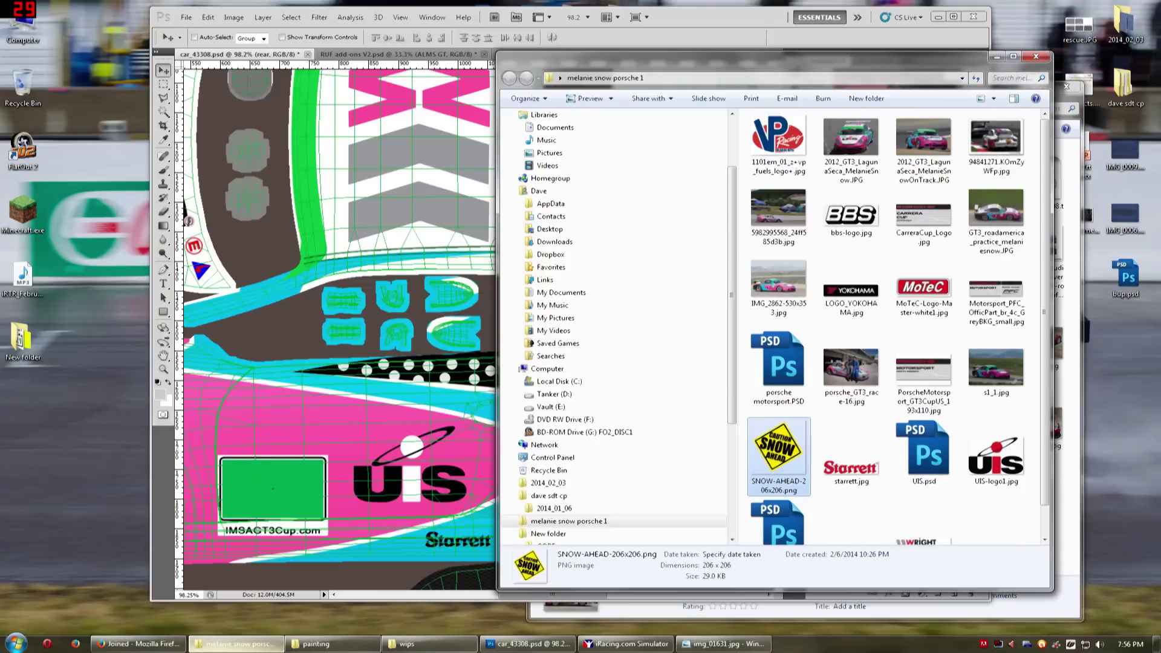
drag(851, 460, 715, 23)
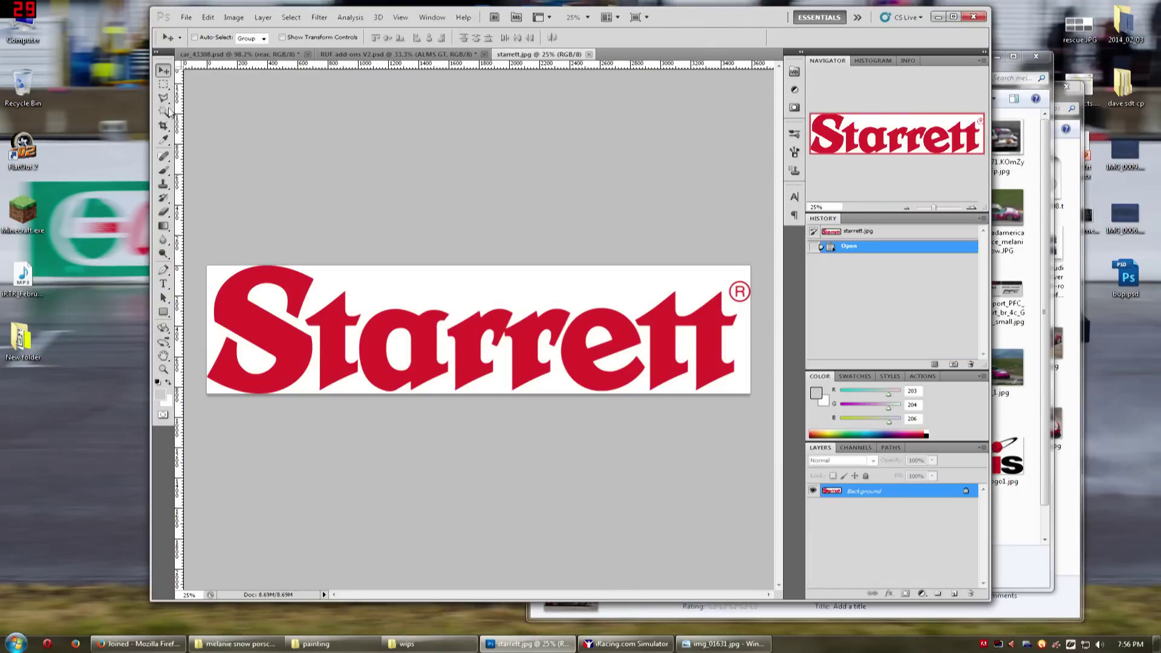
Select the red letters of the Starrett logo with the Magic Wand, adding each letter to the selection
click(165, 111)
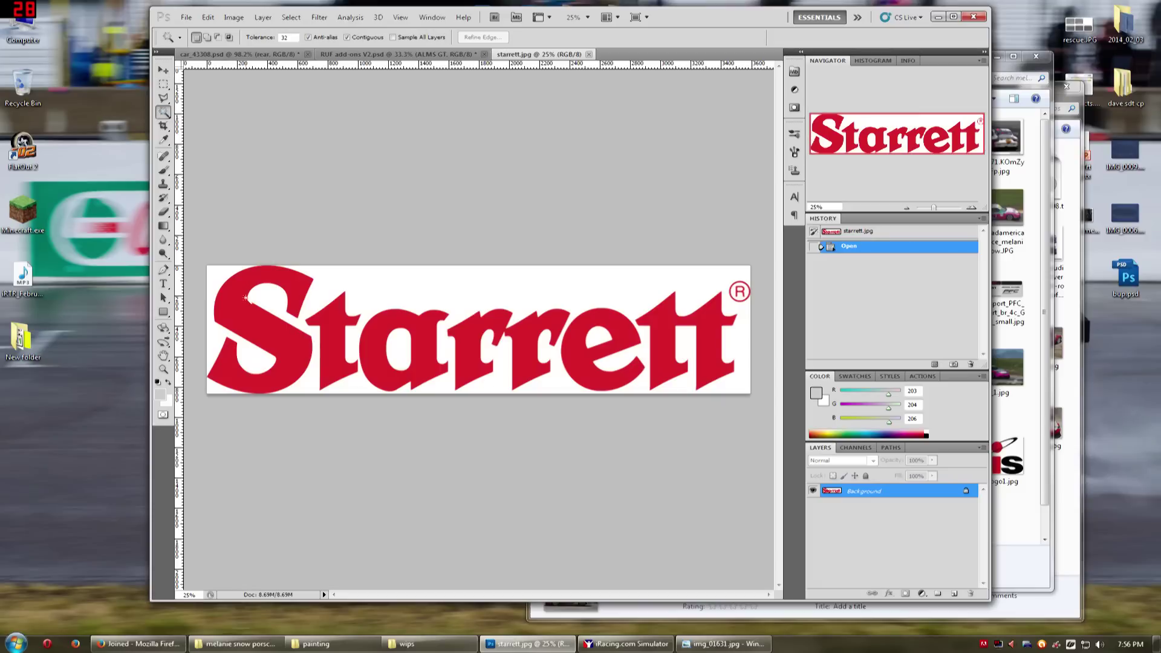
click(232, 298)
shift+click(327, 338)
shift+click(399, 363)
shift+click(563, 330)
shift+click(578, 357)
shift+click(671, 344)
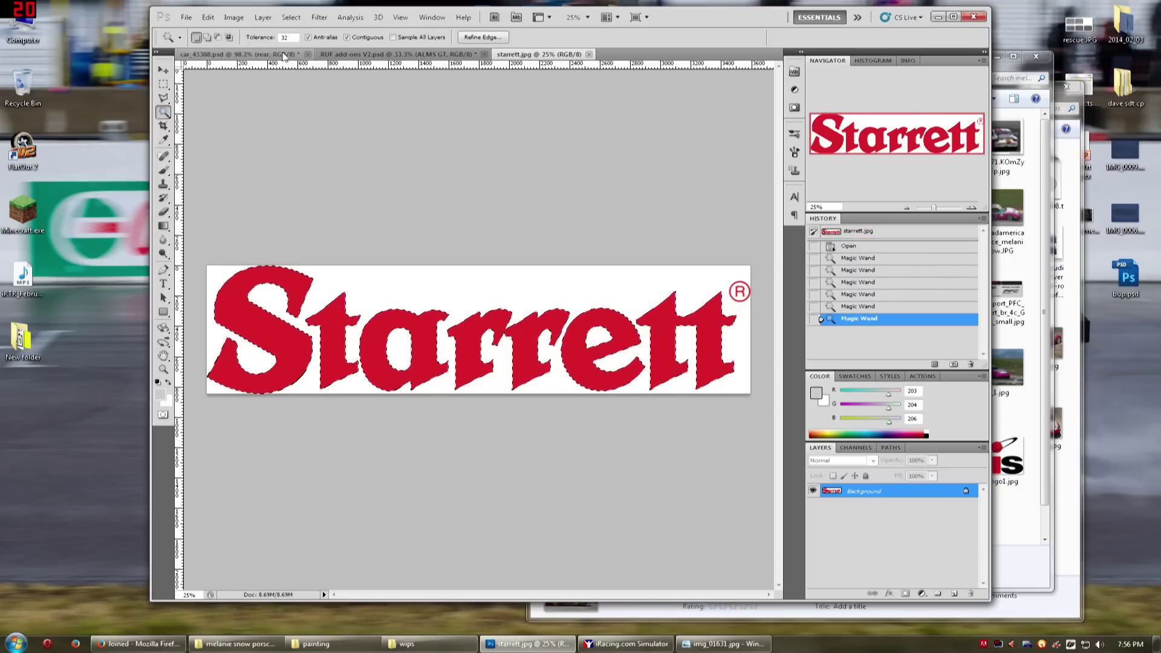
Toggle the starrett layer's effects off and on in car_43308.psd, and close starrett.jpg
click(236, 54)
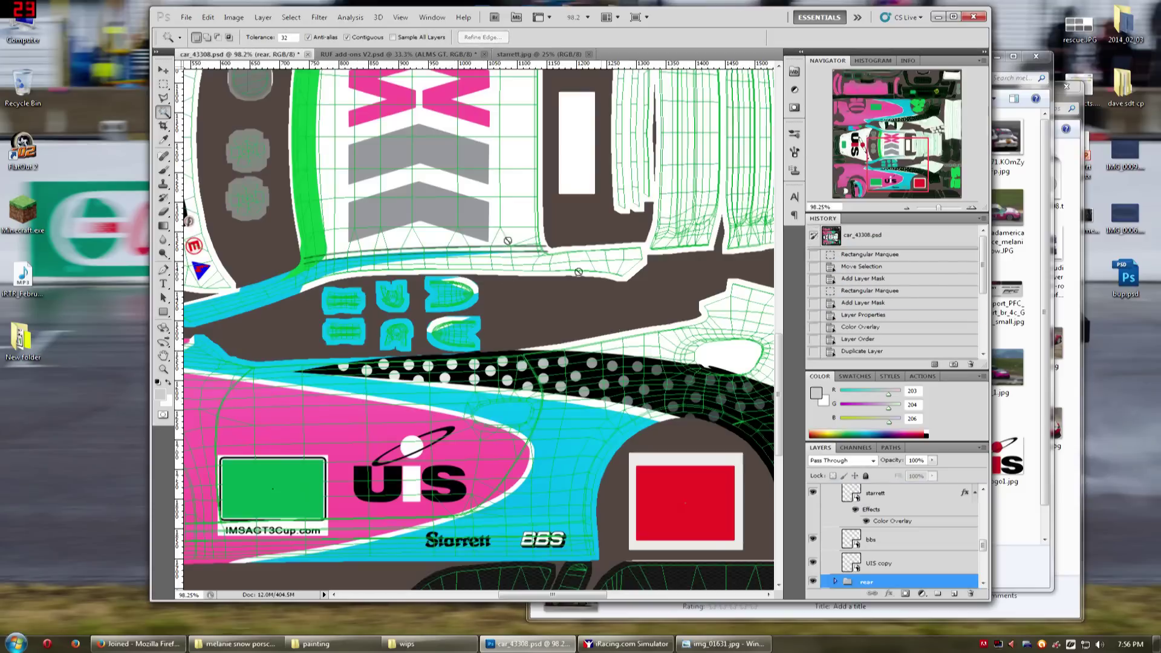
click(856, 510)
click(856, 511)
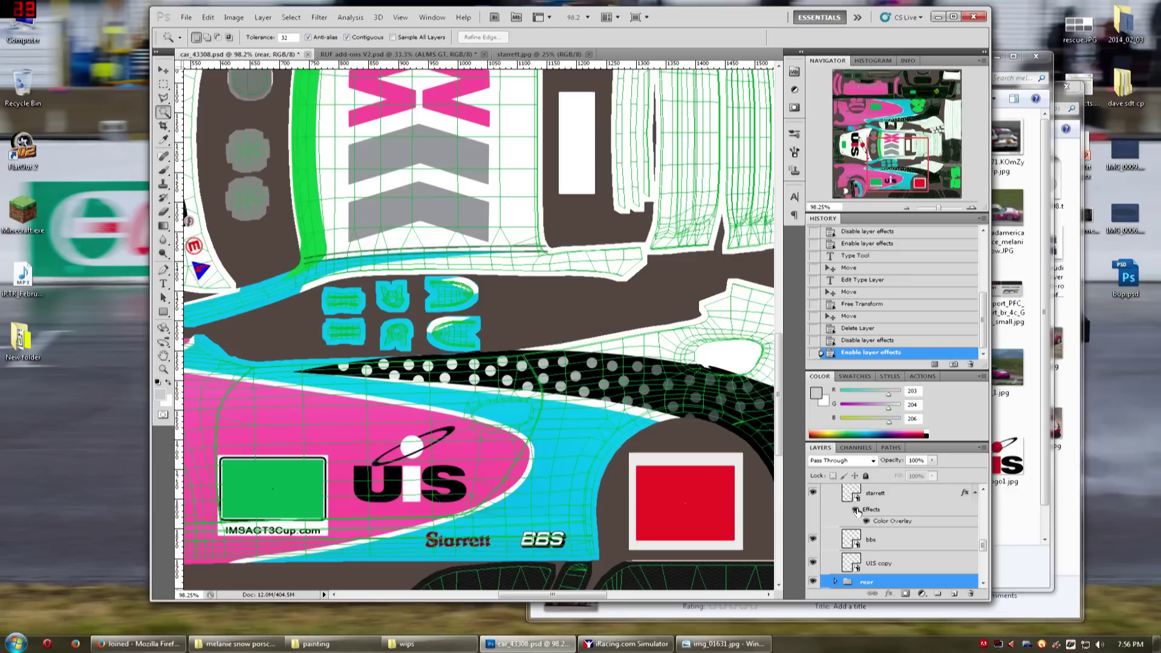
click(537, 54)
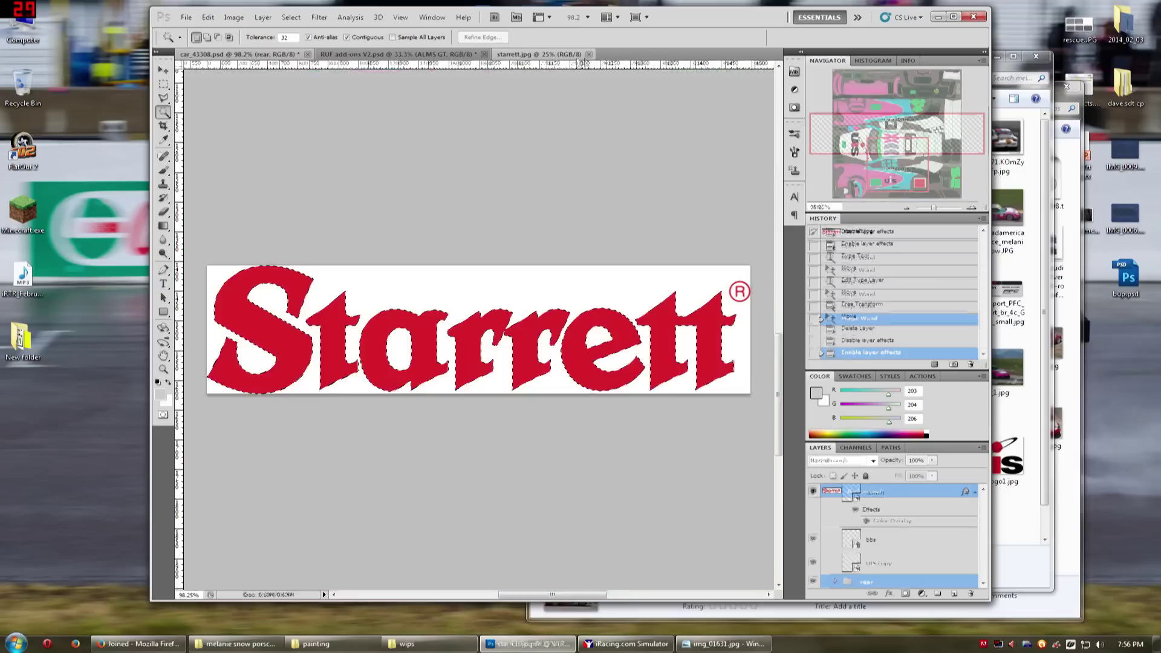
key(ctrl+w)
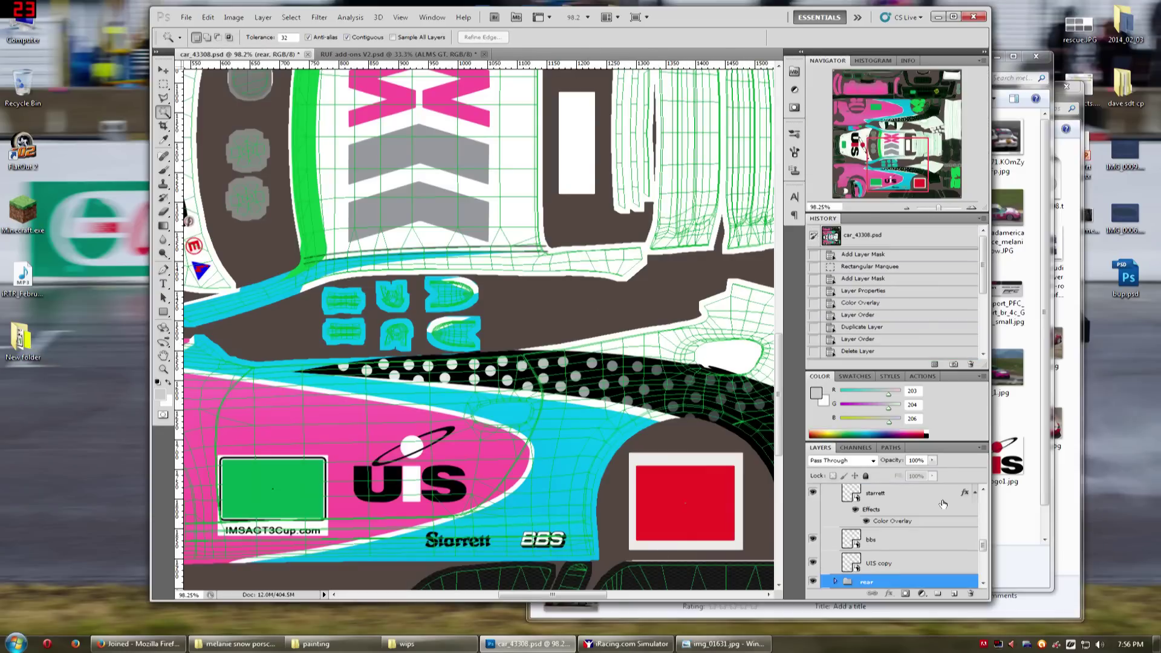
Make the WRIGHT Motorsports copy layer visible and compare its placement with the car's side in iRacing
scroll(835, 540, up, 3)
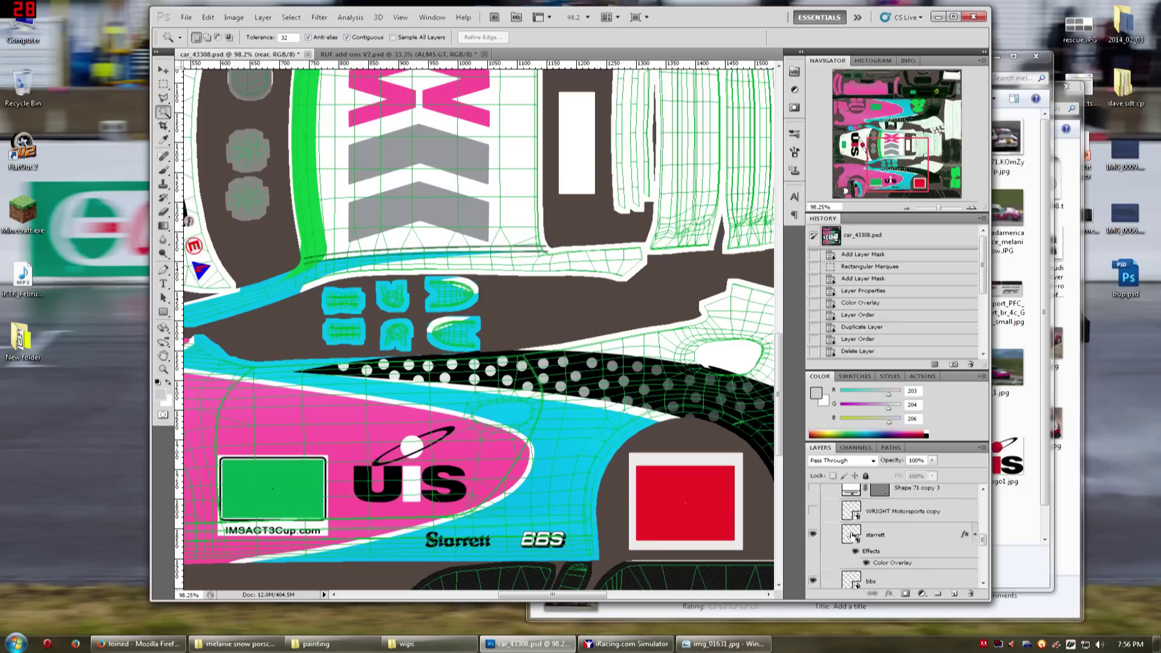
click(886, 533)
click(812, 525)
drag(893, 172, 882, 179)
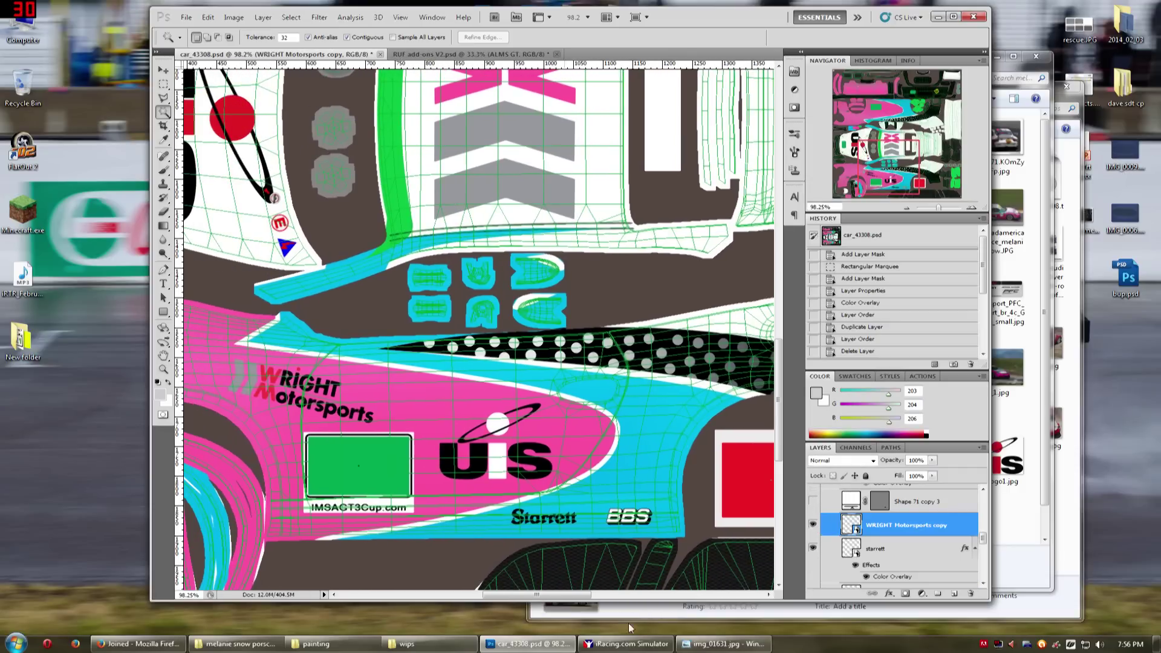
click(615, 636)
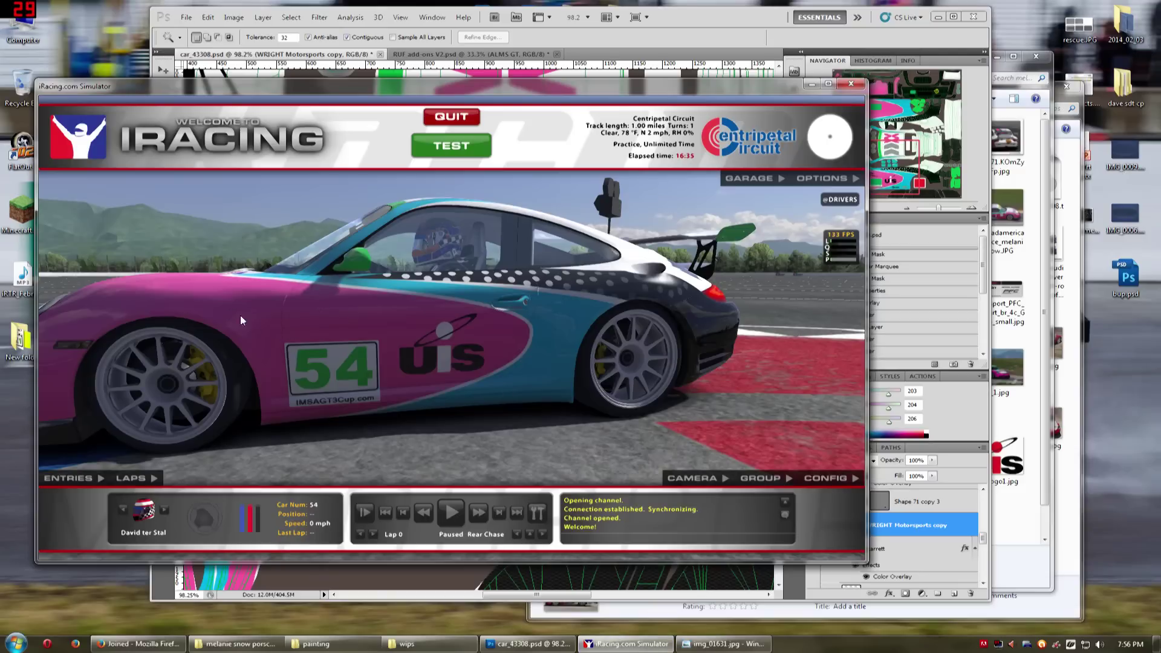
click(811, 84)
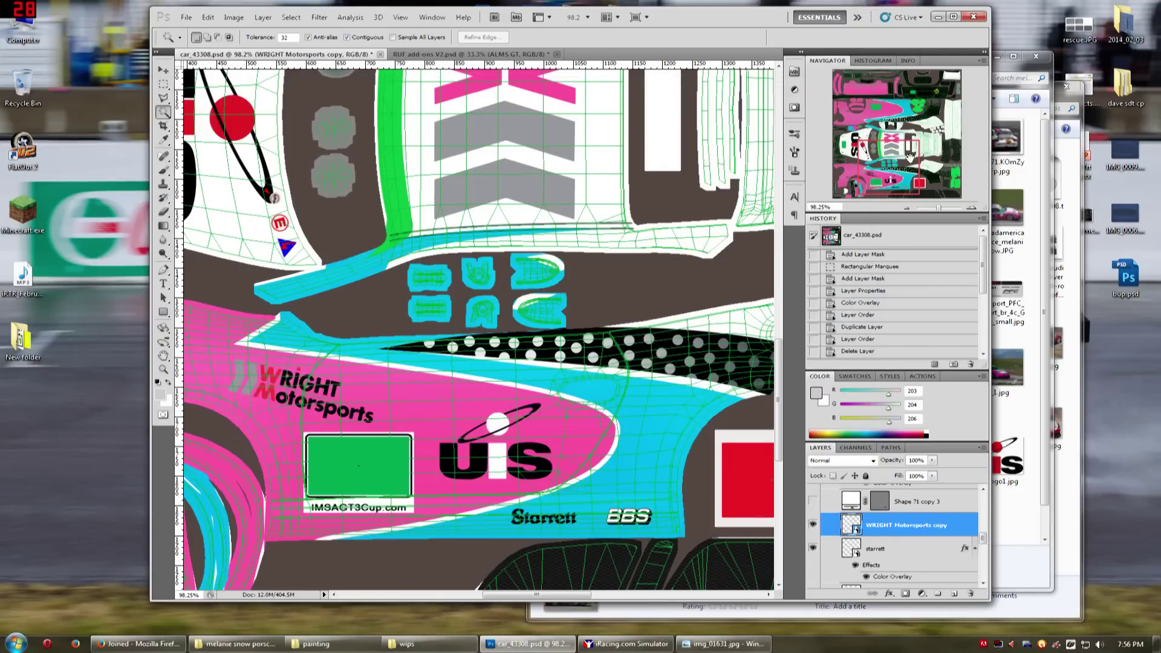
drag(909, 156, 902, 157)
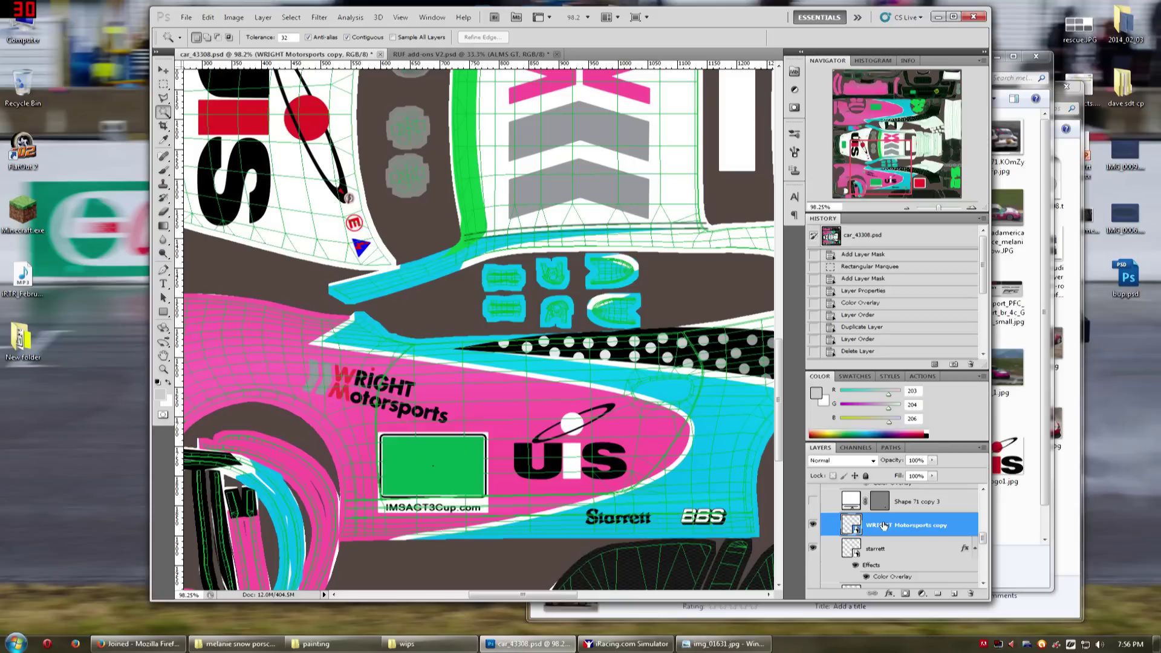
Fit the whole livery in view, examine the fender logos in the reference photo img_01631.jpg, and close the photo
scroll(883, 525, up, 5)
scroll(887, 535, down, 3)
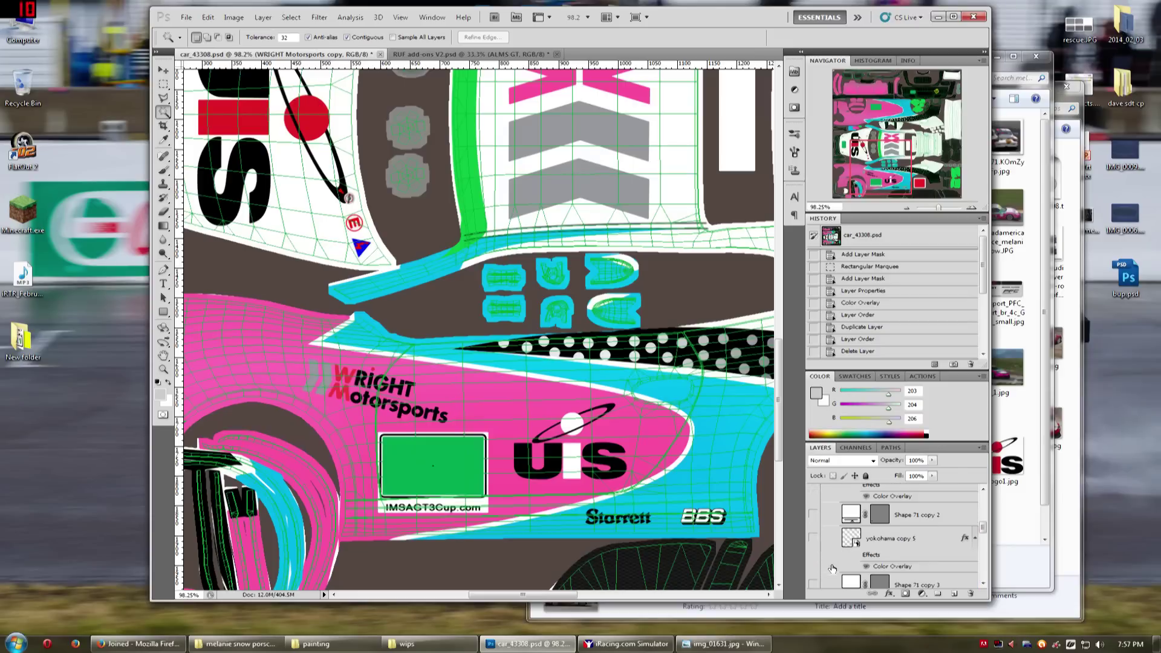
scroll(832, 568, down, 2)
key(ctrl+0)
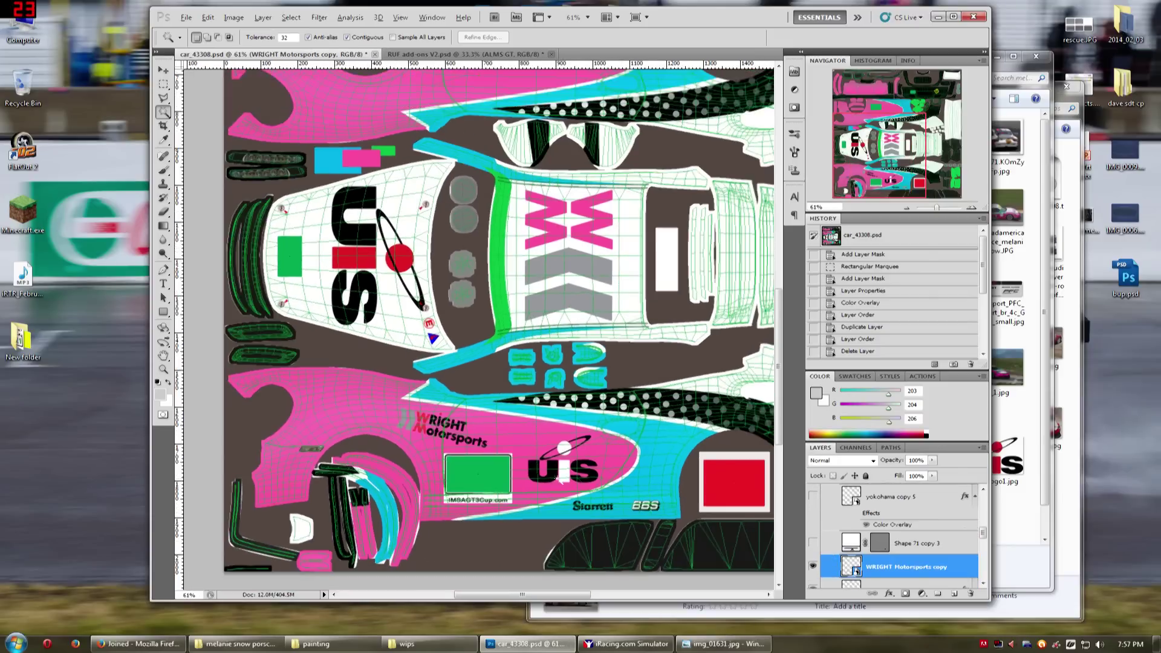
click(723, 643)
scroll(610, 457, down, 4)
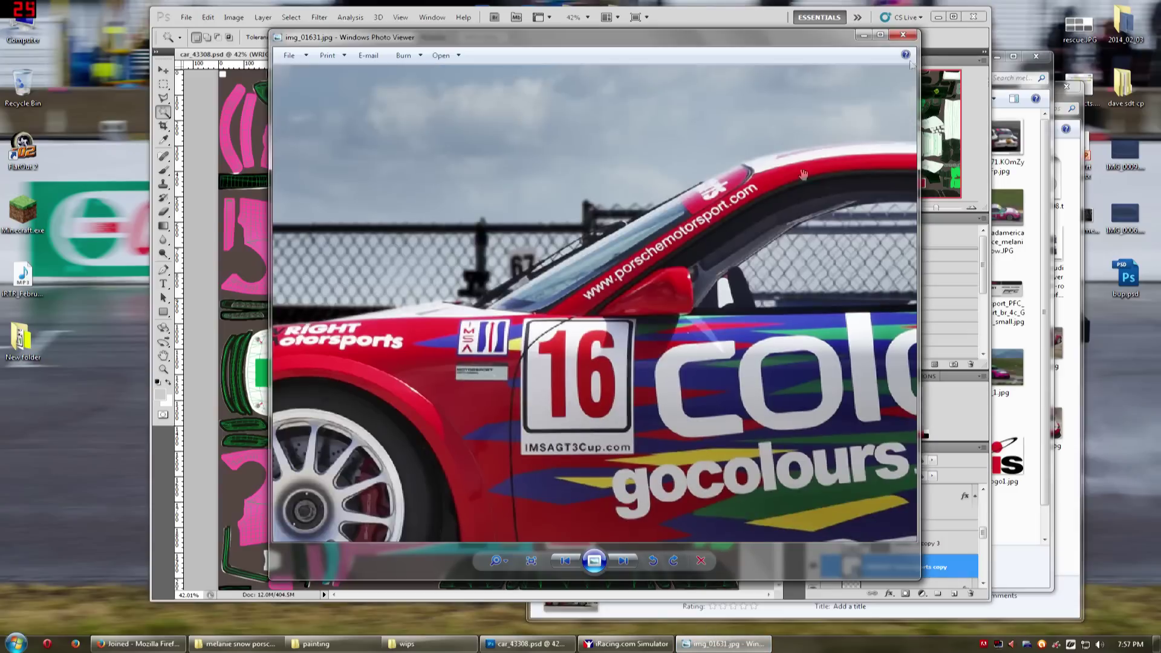
click(901, 35)
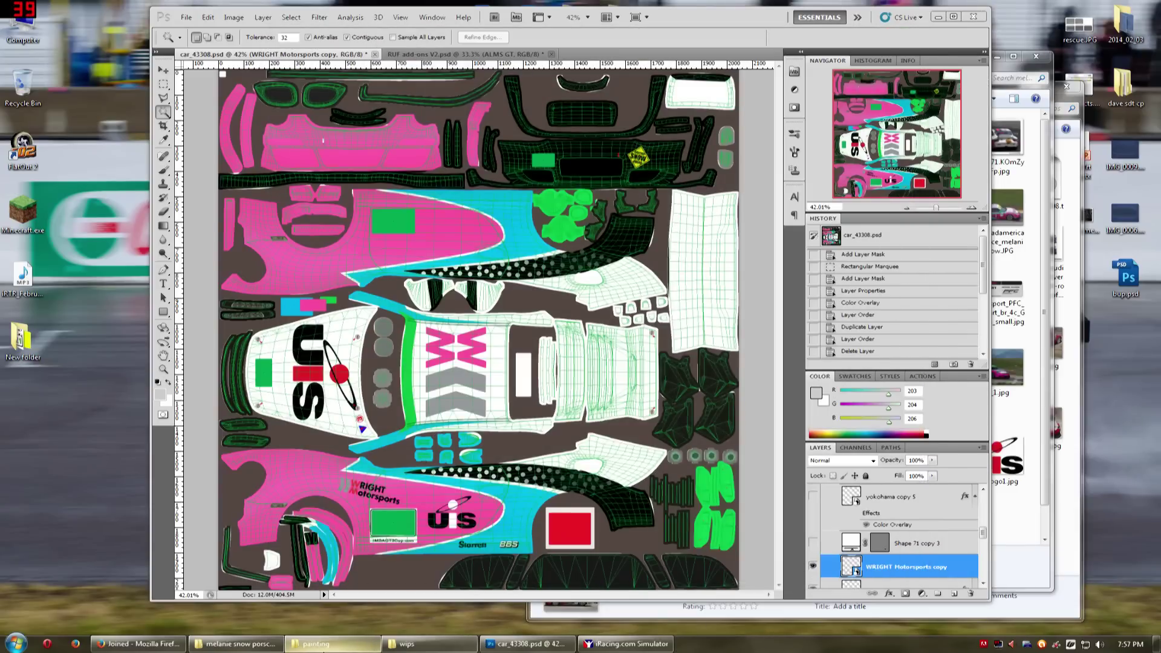
View the GT3 Road America practice photo from the Porsche reference folder and return to Photoshop
click(240, 643)
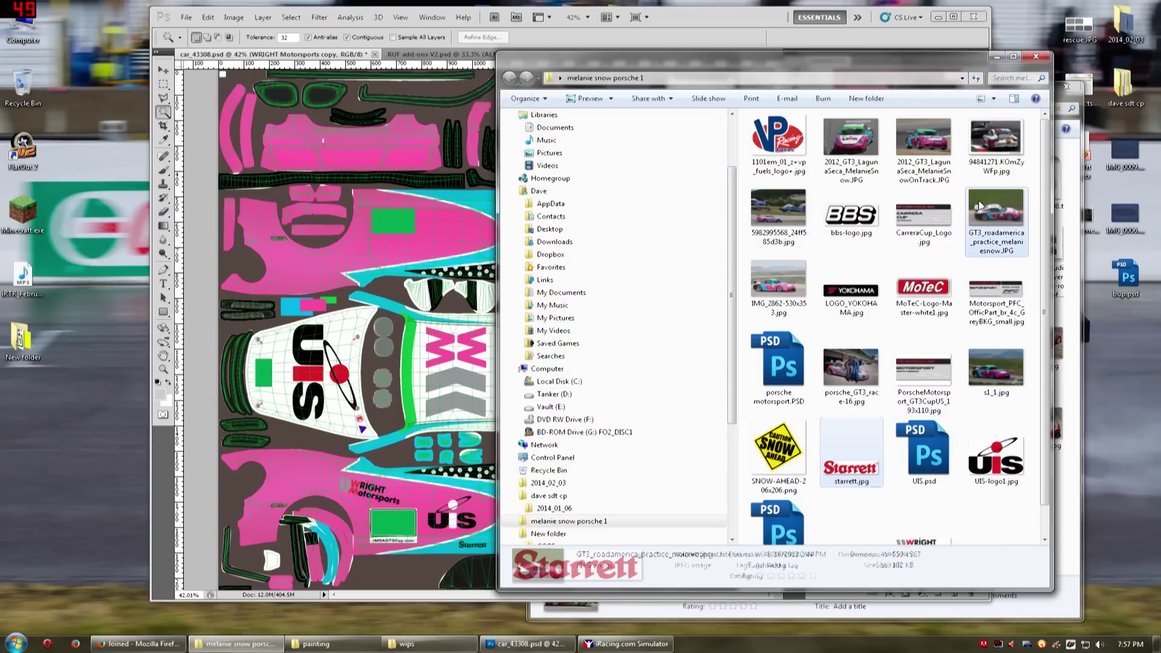
double_click(996, 209)
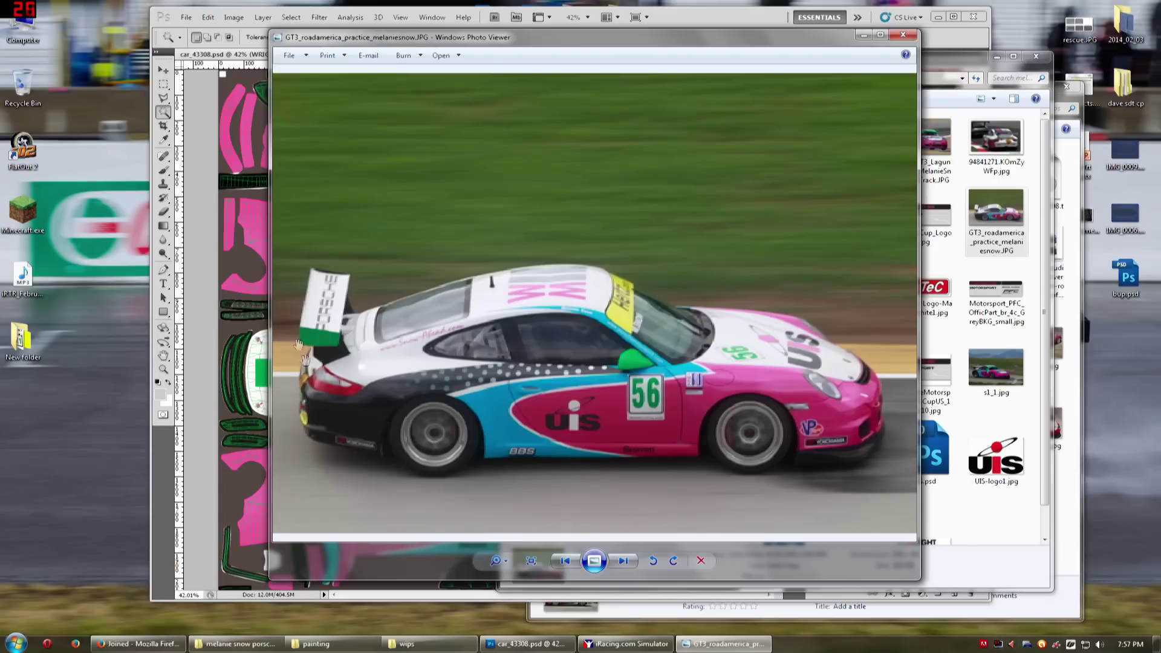
click(903, 34)
click(712, 23)
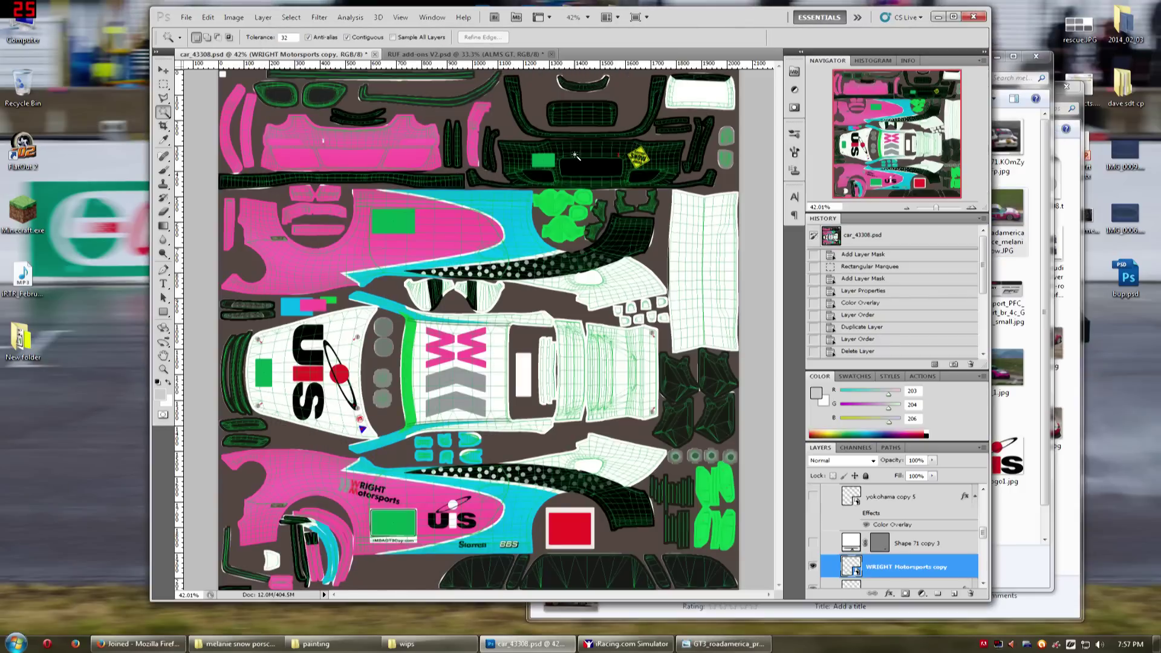
Switch to iRacing, examine the car from the rear around to the front, and minimize the simulator
click(626, 644)
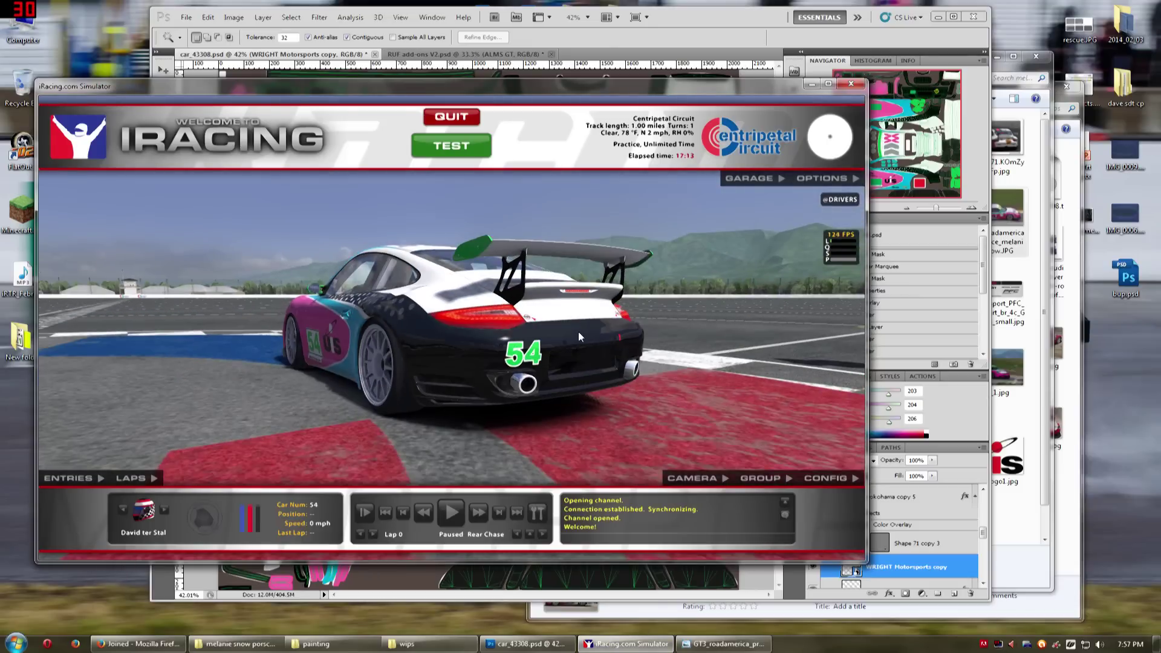
drag(560, 345, 364, 353)
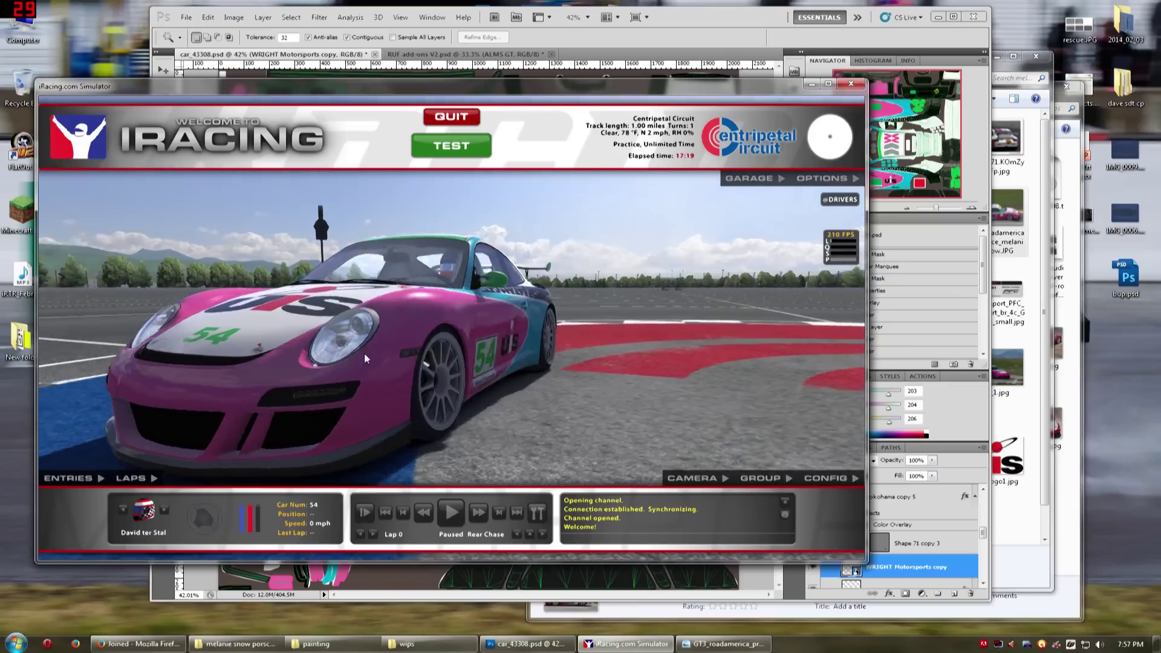
click(811, 84)
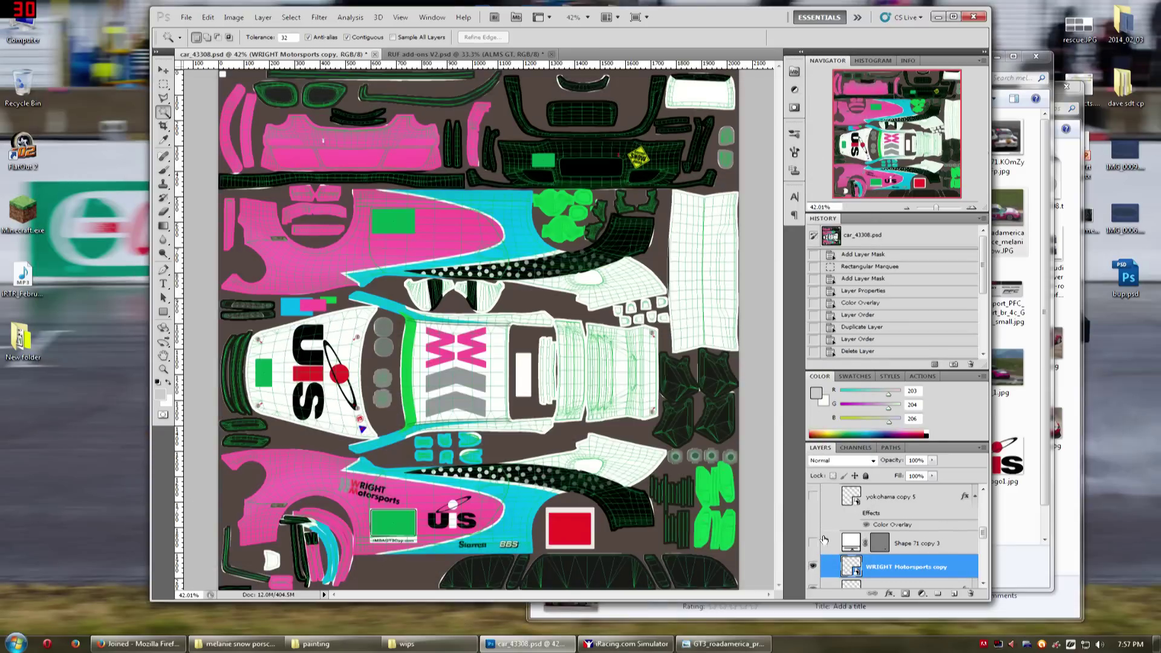
Make the yokohama copy 5 and yokohama copy 4 layers in the left side group visible
scroll(816, 501, up, 3)
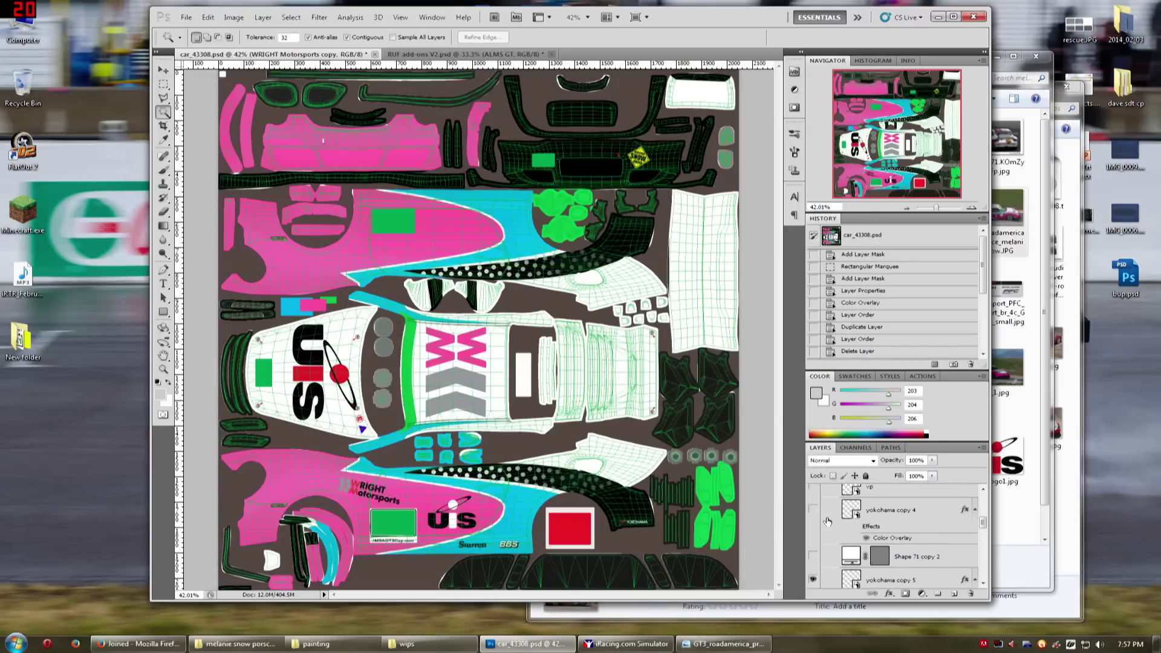
click(813, 510)
scroll(824, 516, up, 3)
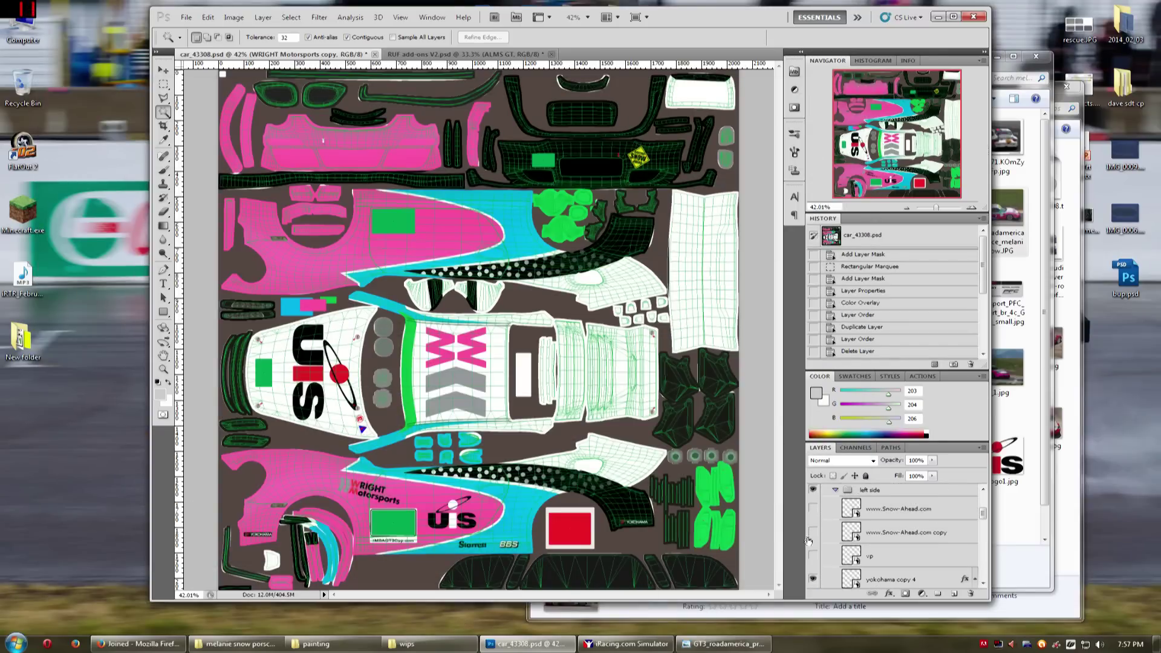
scroll(816, 551, down, 1)
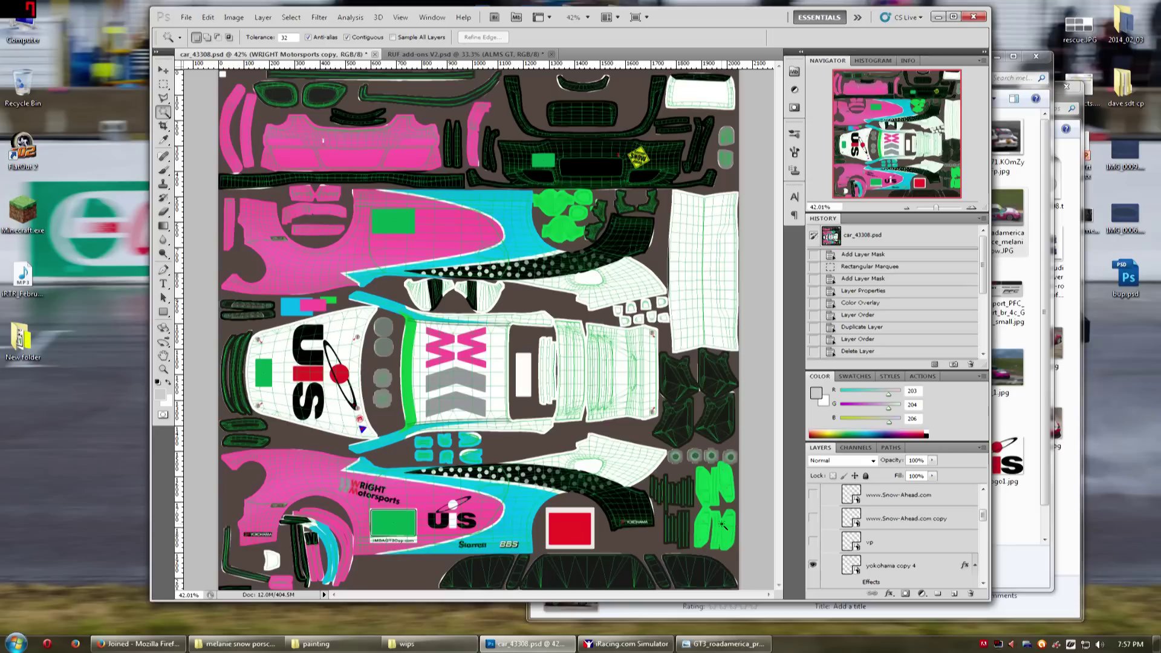
Locate the Yokohama logo among the open folder windows and open LOGO_YOKOHAMA.jpg in Photoshop
click(423, 644)
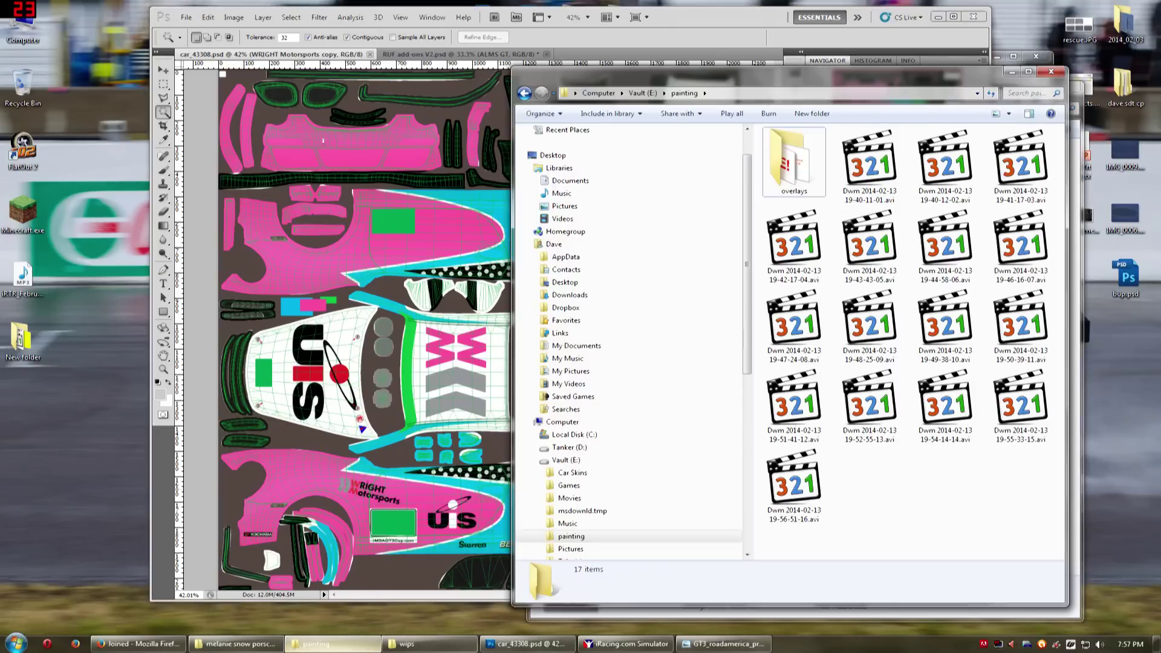
click(424, 644)
click(345, 645)
click(344, 645)
click(170, 649)
click(169, 647)
click(240, 643)
drag(852, 284, 731, 44)
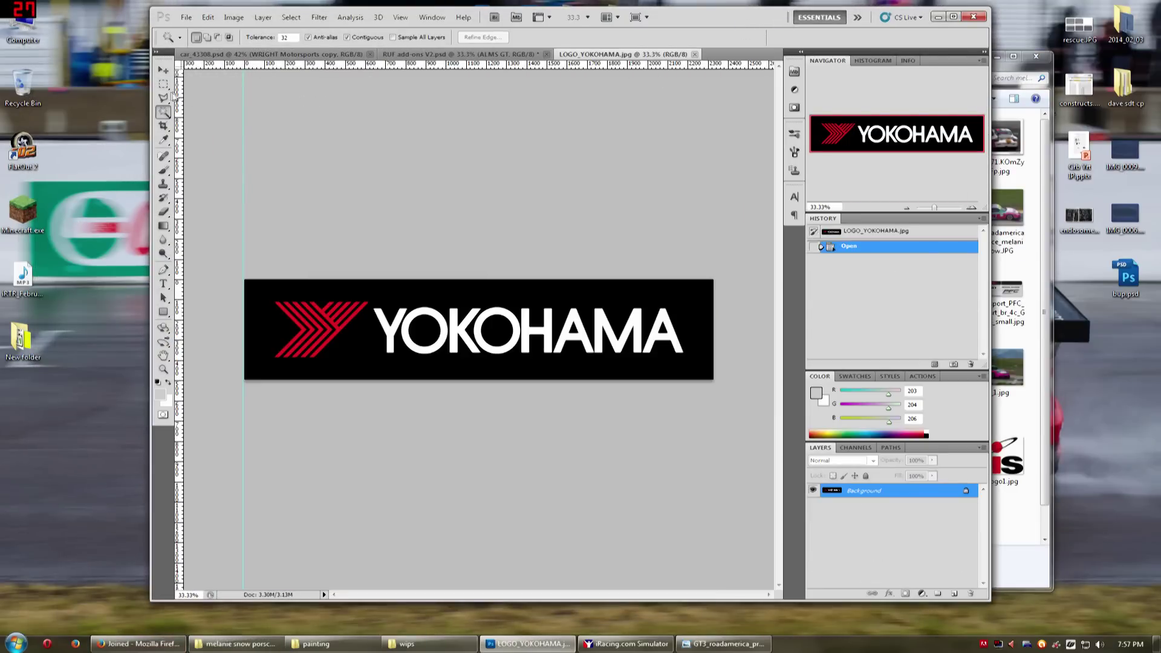
Select the Yokohama emblem and lettering with a rectangular marquee, and transform the selection to fit closer around the logo
key(m)
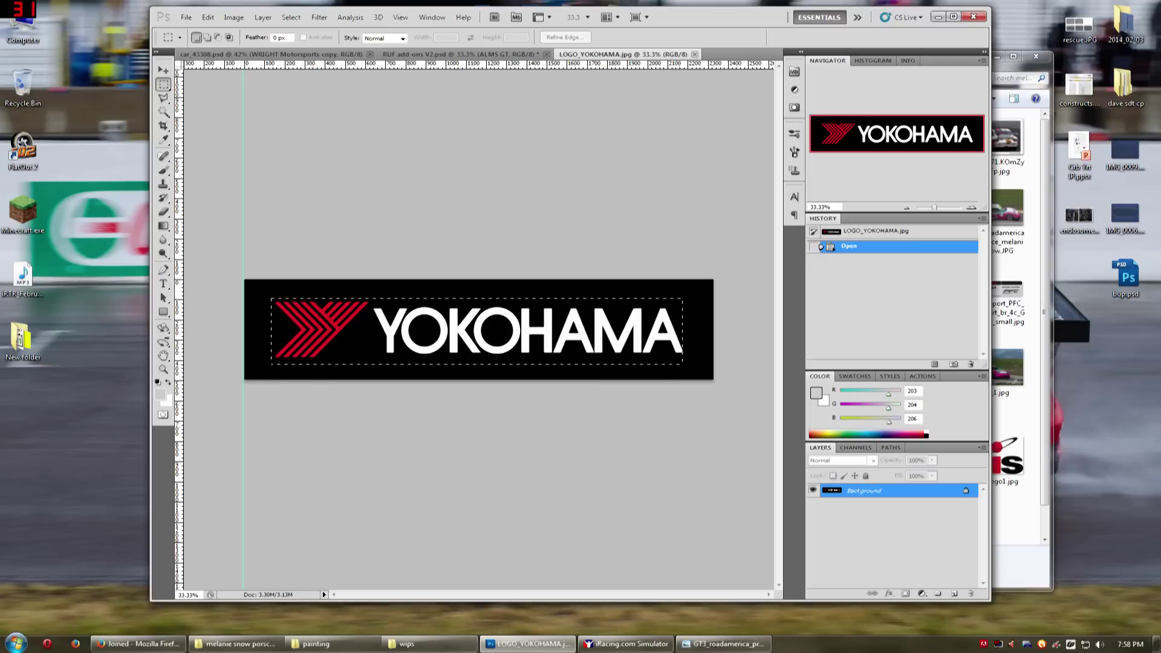
drag(688, 361, 686, 360)
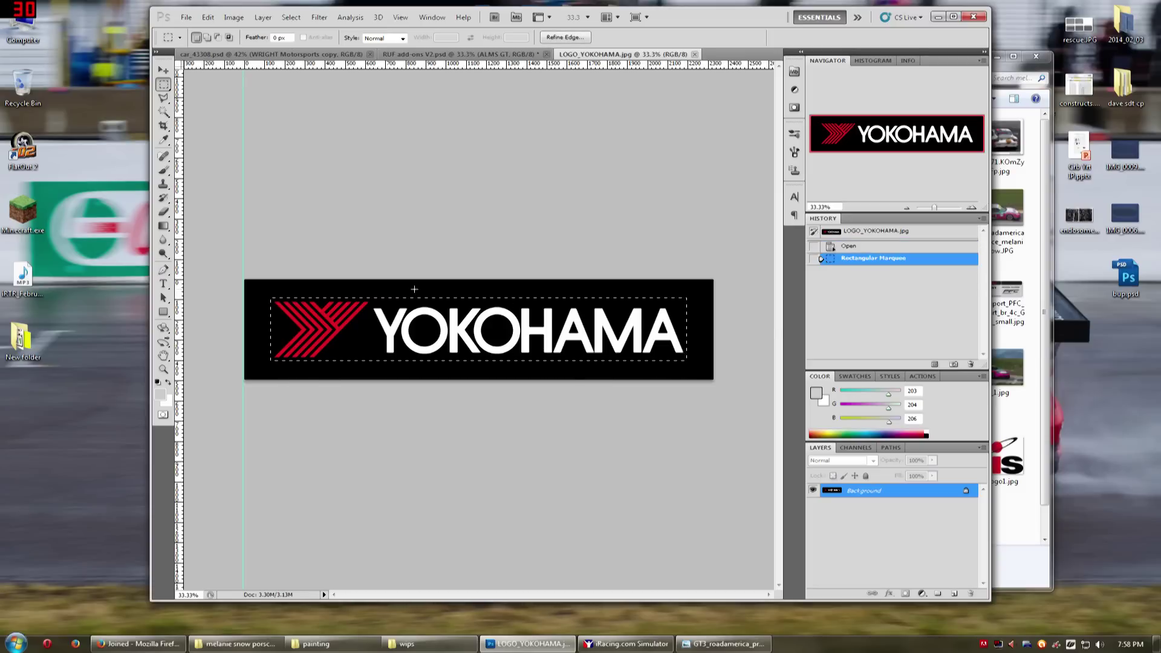
right_click(532, 319)
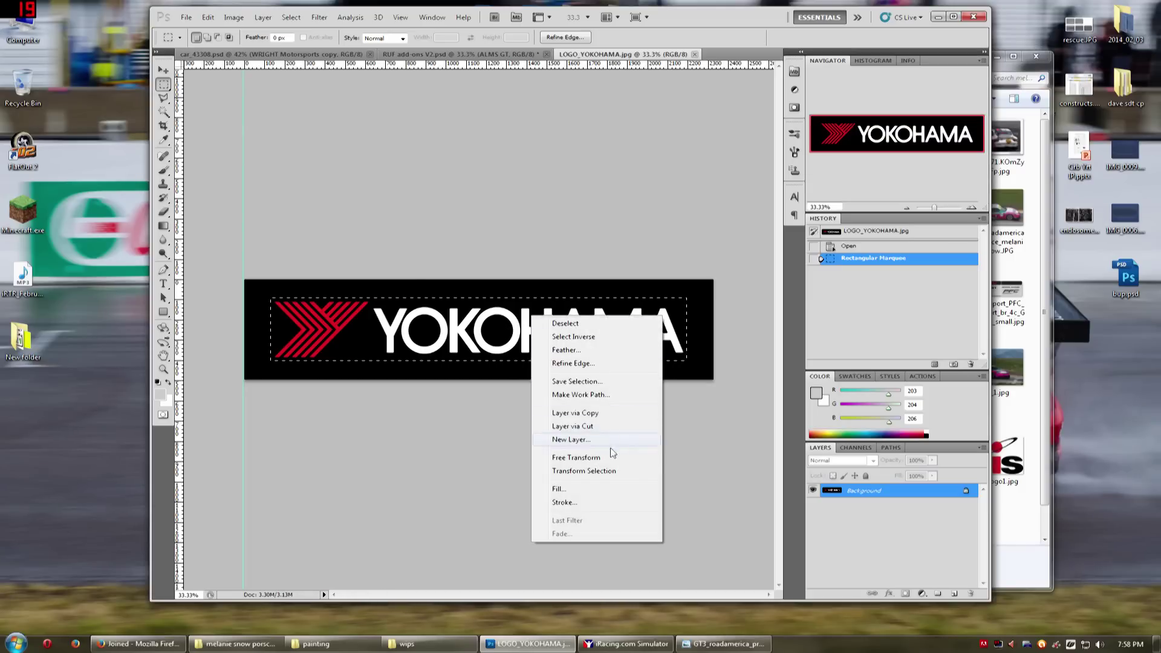
click(627, 471)
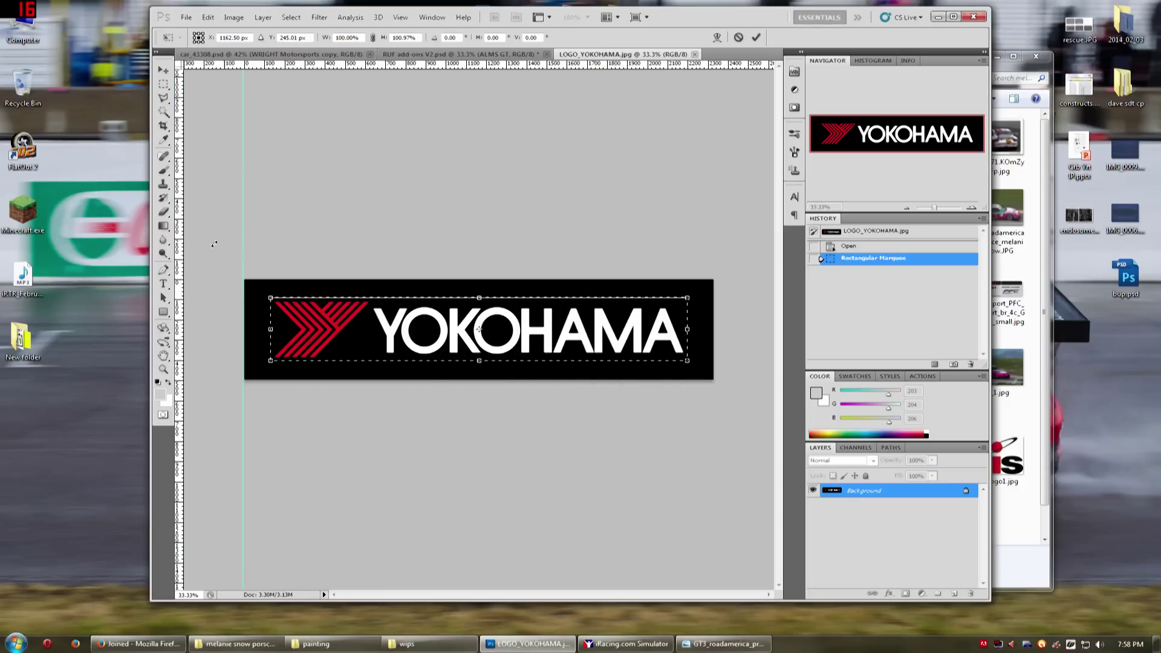
scroll(266, 347, up, 5)
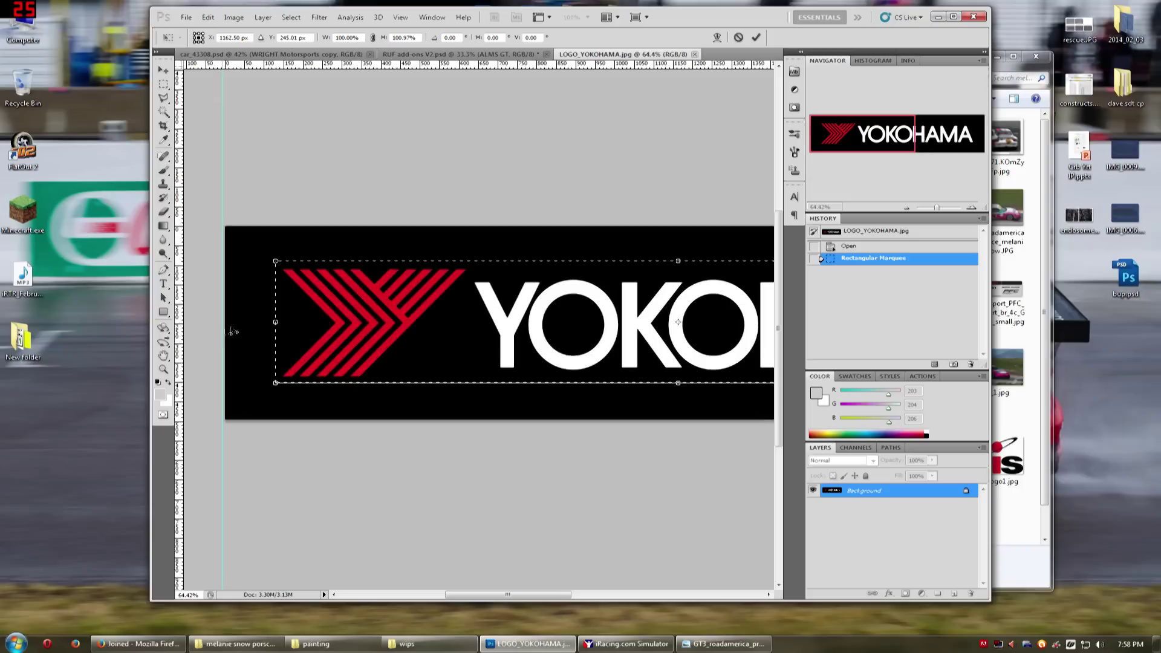
drag(291, 326, 295, 325)
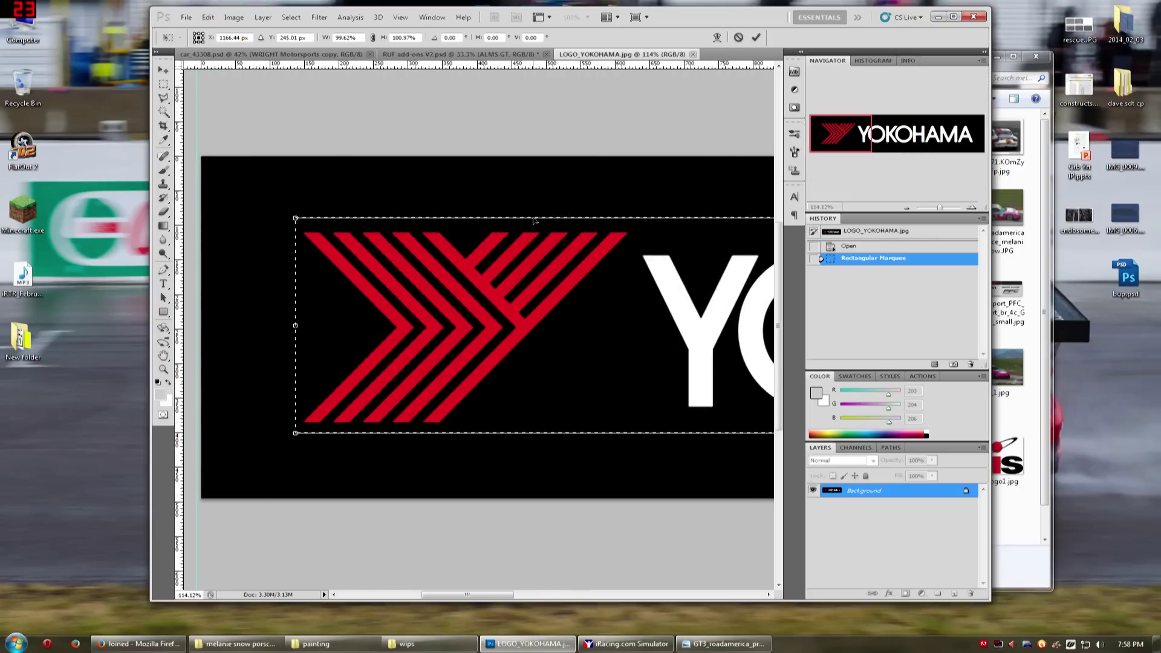
drag(552, 215, 552, 224)
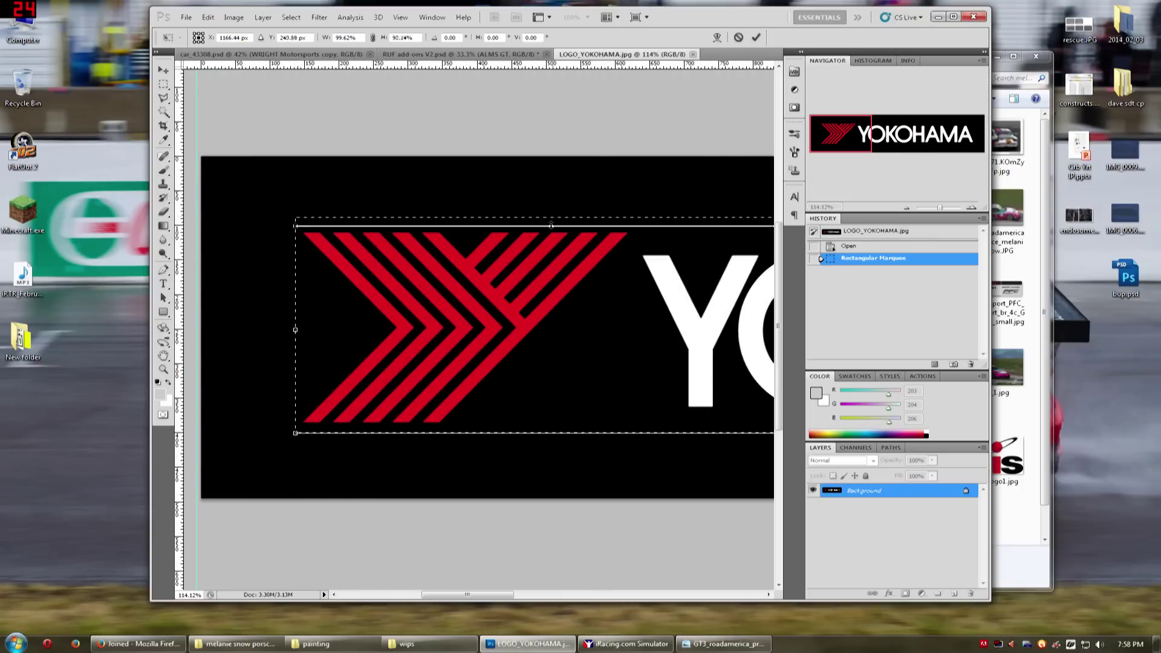
drag(446, 429, 446, 429)
key(Return)
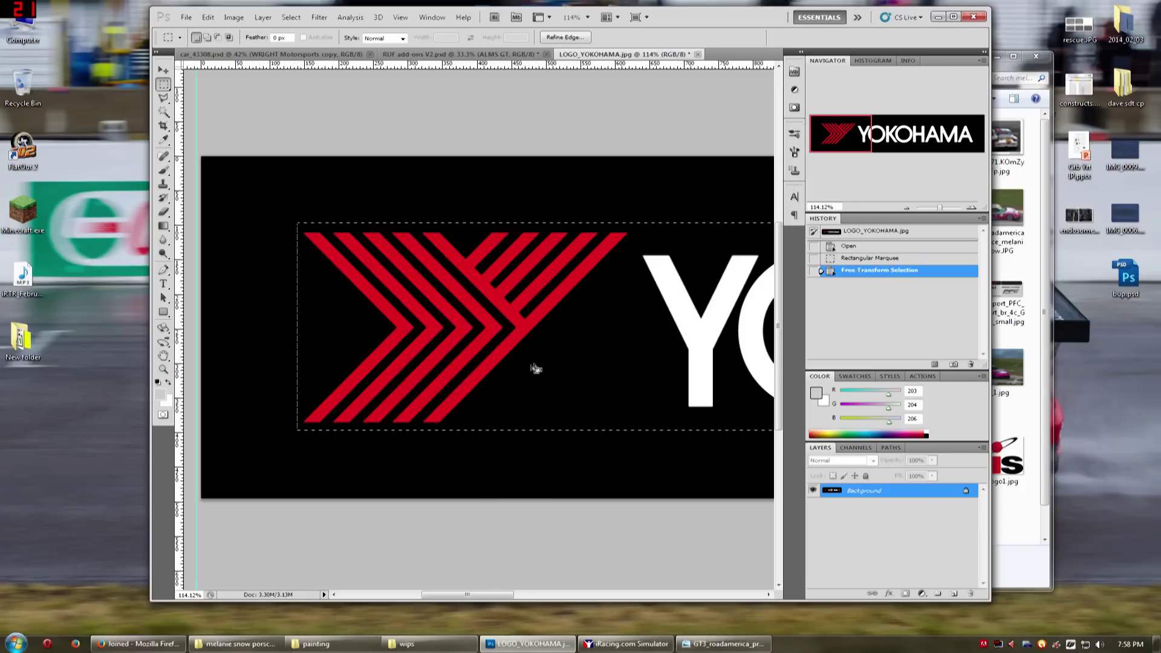
Close LOGO_YOKOHAMA.jpg without saving the changes
scroll(553, 395, down, 5)
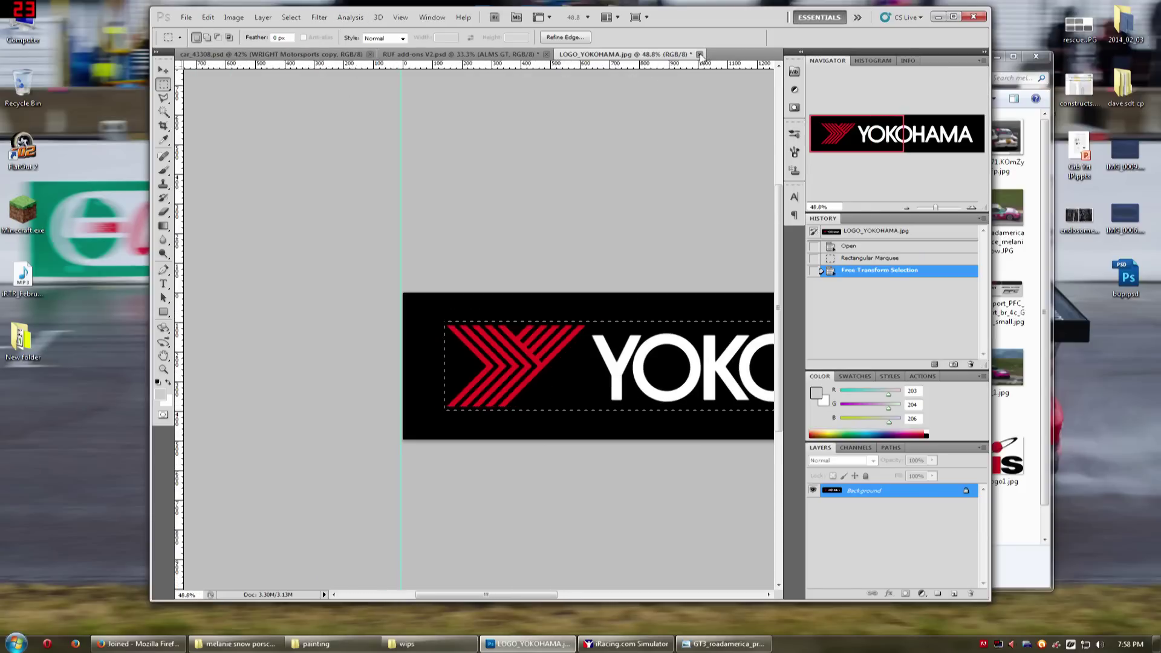
click(698, 54)
click(573, 246)
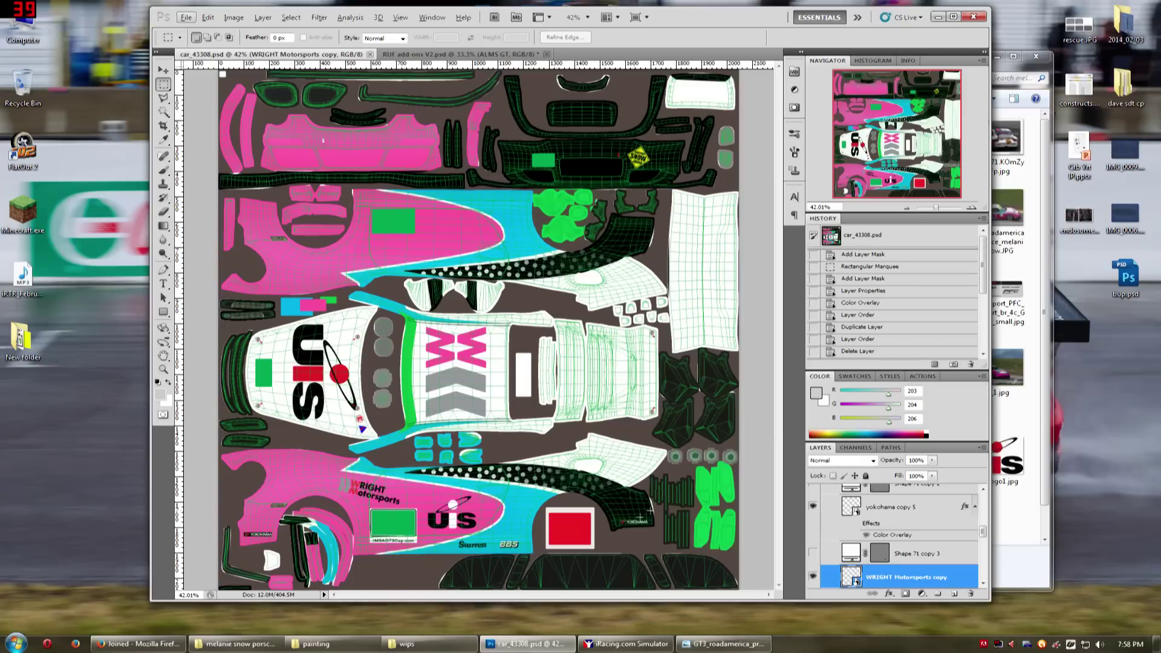
Check the Yokohama decals in the GT3 Road America practice photo, and make the Shape 71 copy 3 layer visible
scroll(302, 553, up, 3)
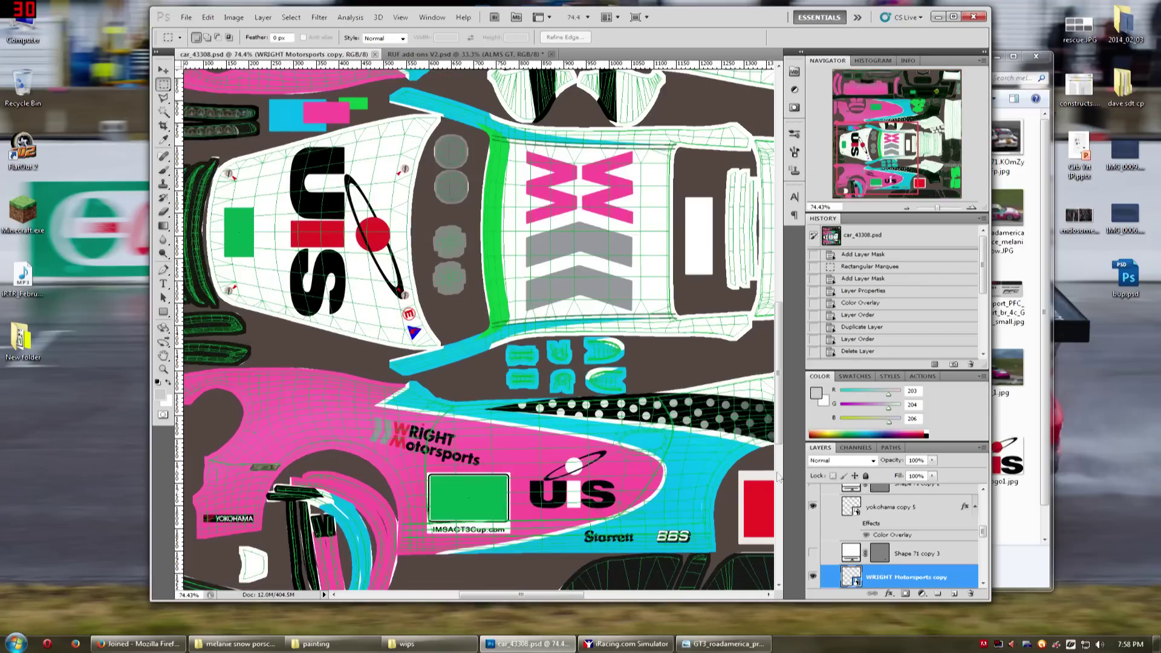
click(723, 643)
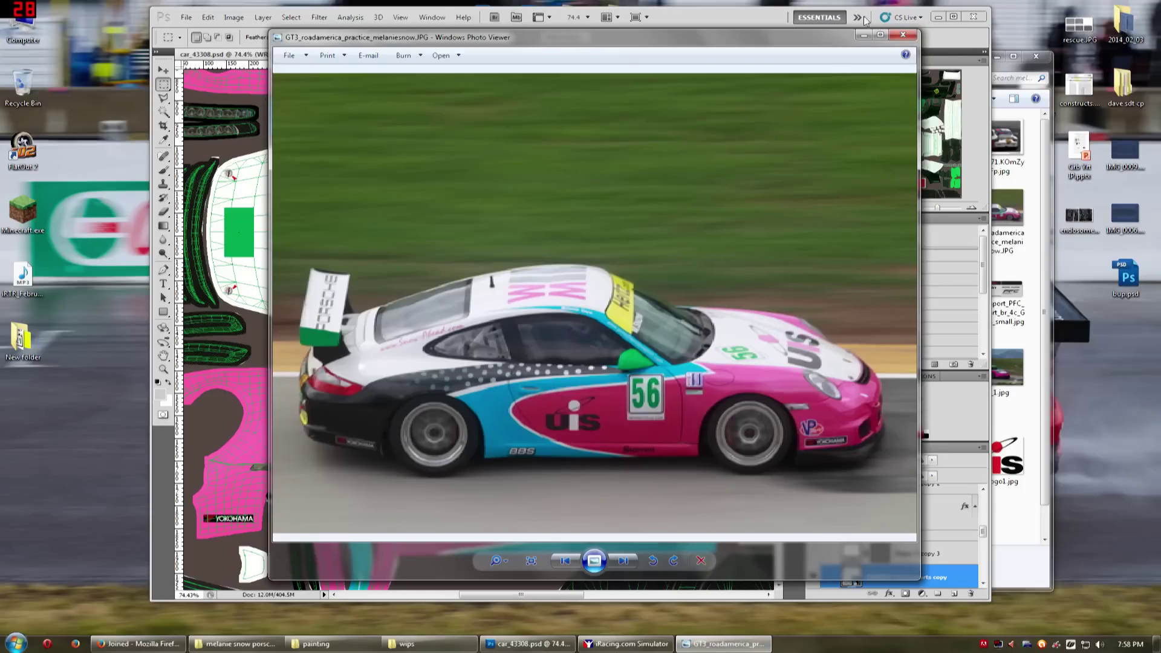
click(863, 35)
click(813, 554)
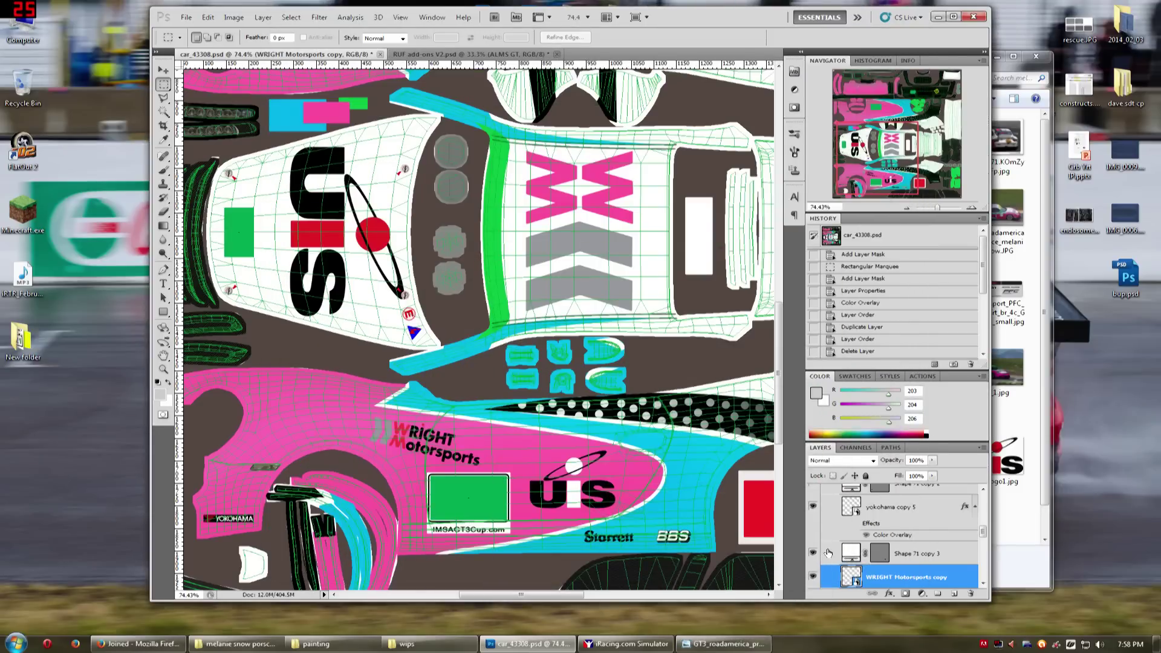
Examine the Yokohama logo on the black rear quarter panel with the Turn Off Before Exporting TGA group hidden
drag(885, 165, 922, 168)
scroll(839, 543, up, 3)
scroll(824, 551, down, 3)
scroll(816, 502, up, 1)
scroll(616, 480, up, 5)
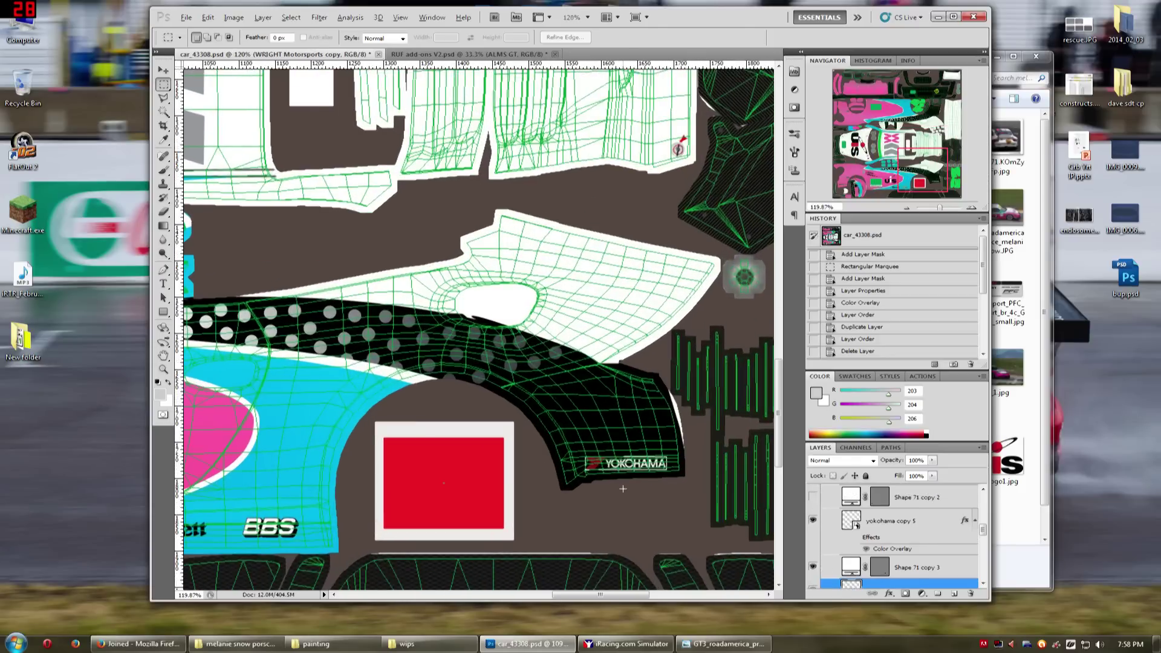
scroll(623, 489, up, 3)
scroll(821, 511, up, 8)
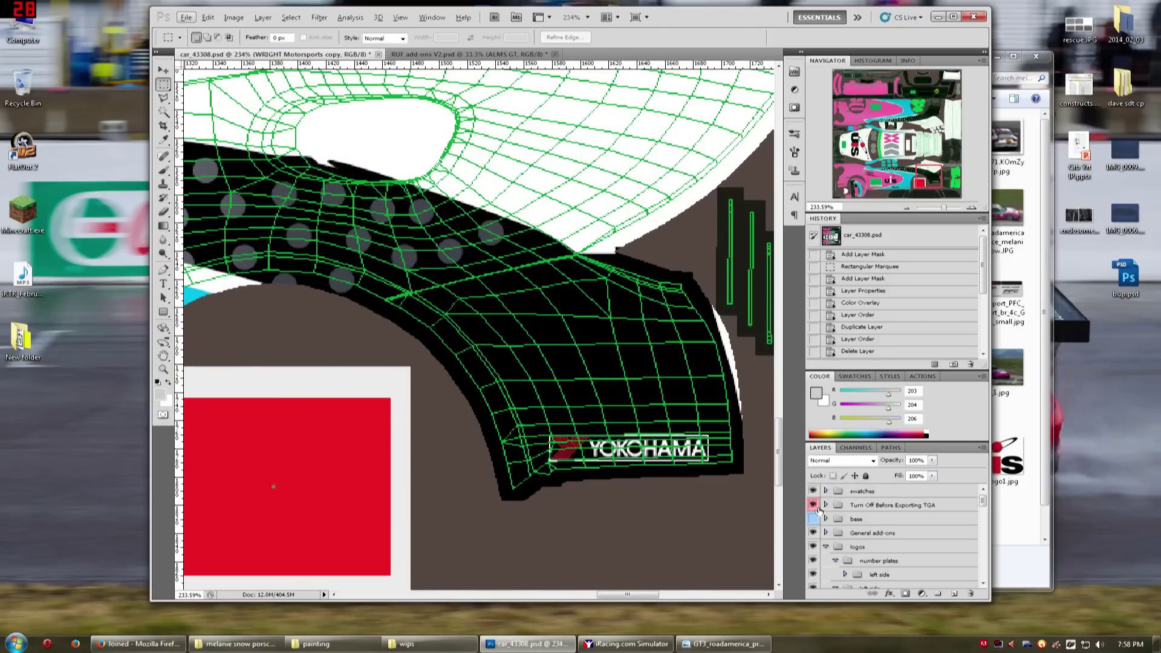
click(814, 505)
scroll(596, 461, up, 3)
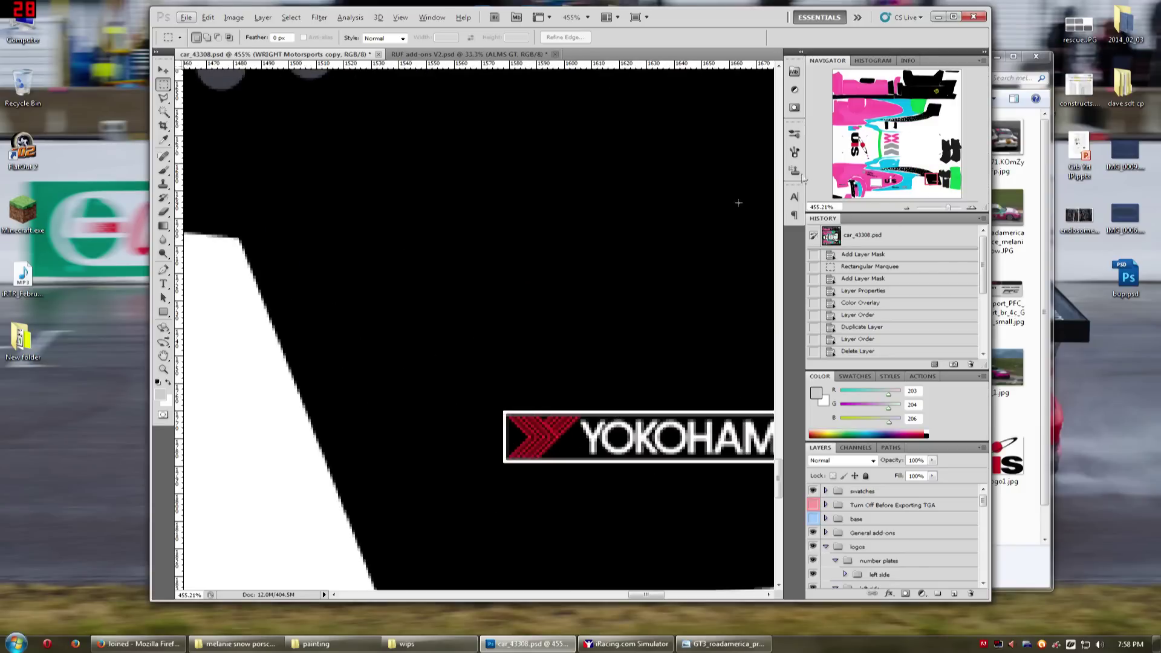
Make the Shape 71 copy 2 layer visible to outline the Yokohama logo on the left front fender
click(844, 181)
right_click(891, 546)
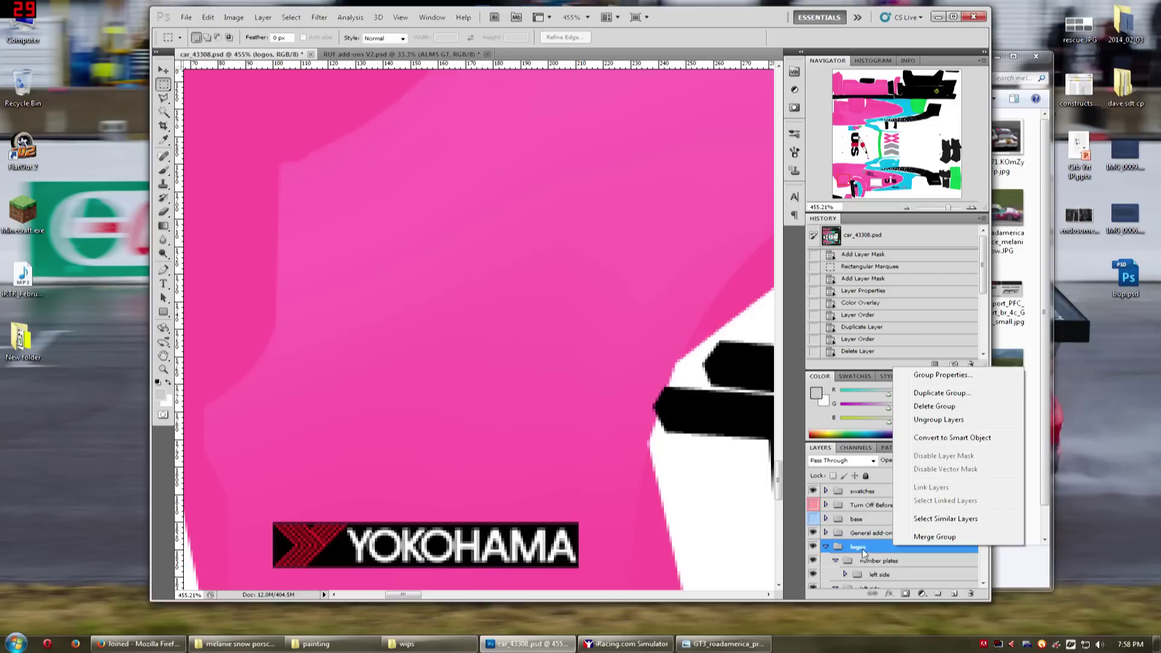
click(862, 548)
scroll(862, 549, down, 3)
scroll(862, 547, down, 5)
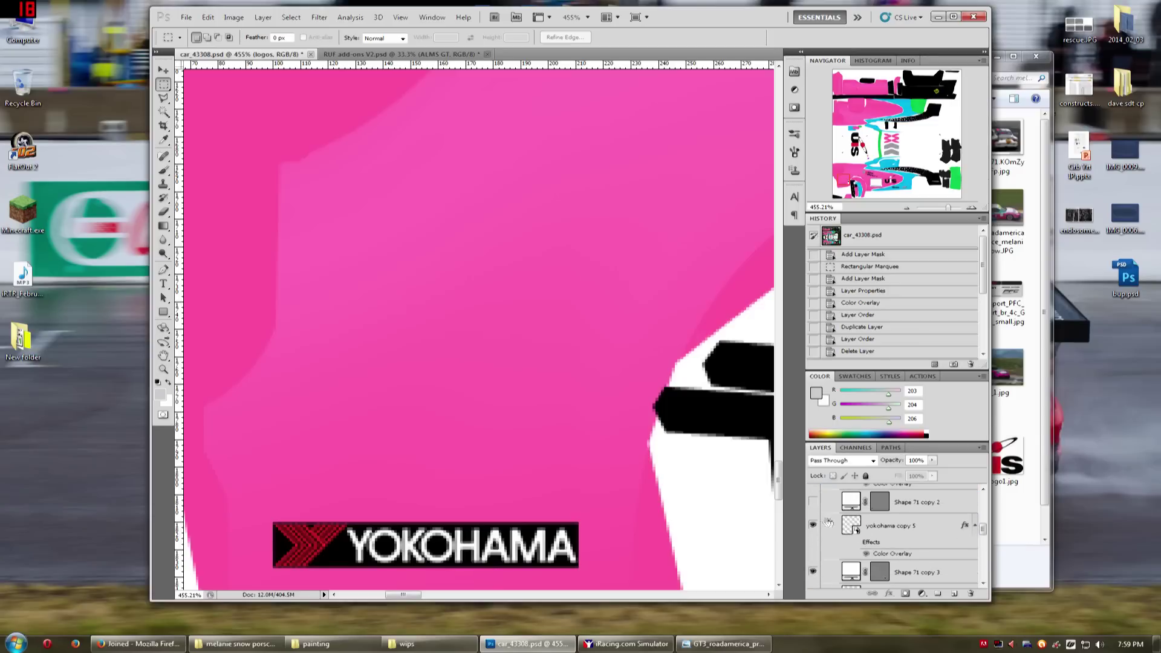
click(814, 501)
scroll(639, 404, down, 10)
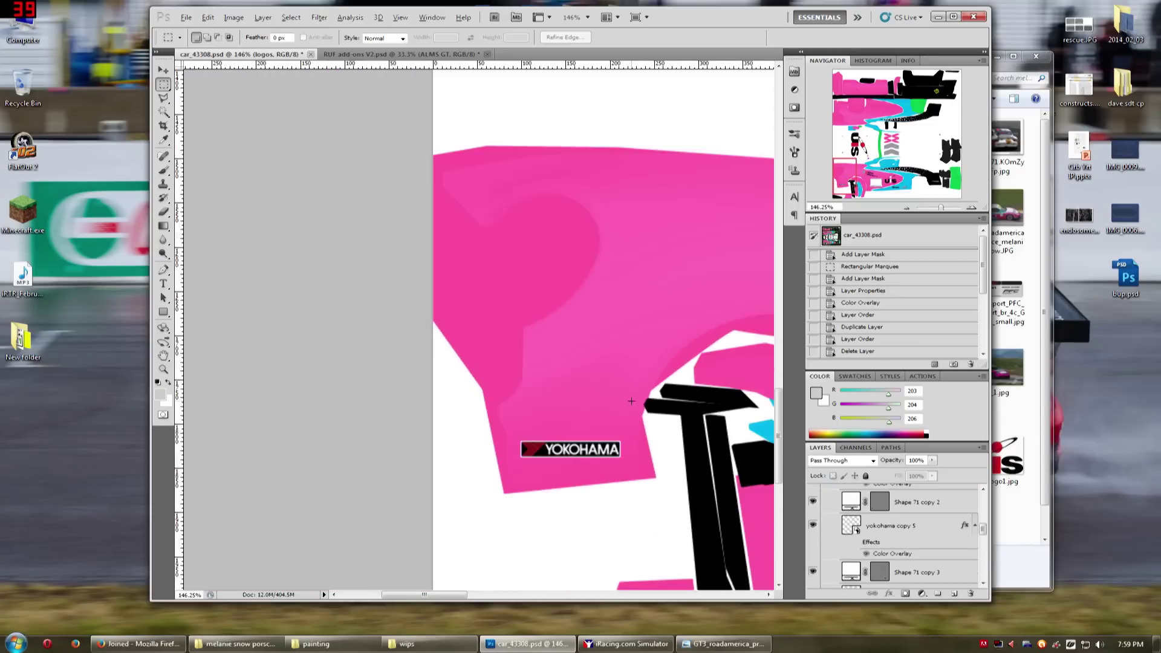
scroll(851, 547, up, 8)
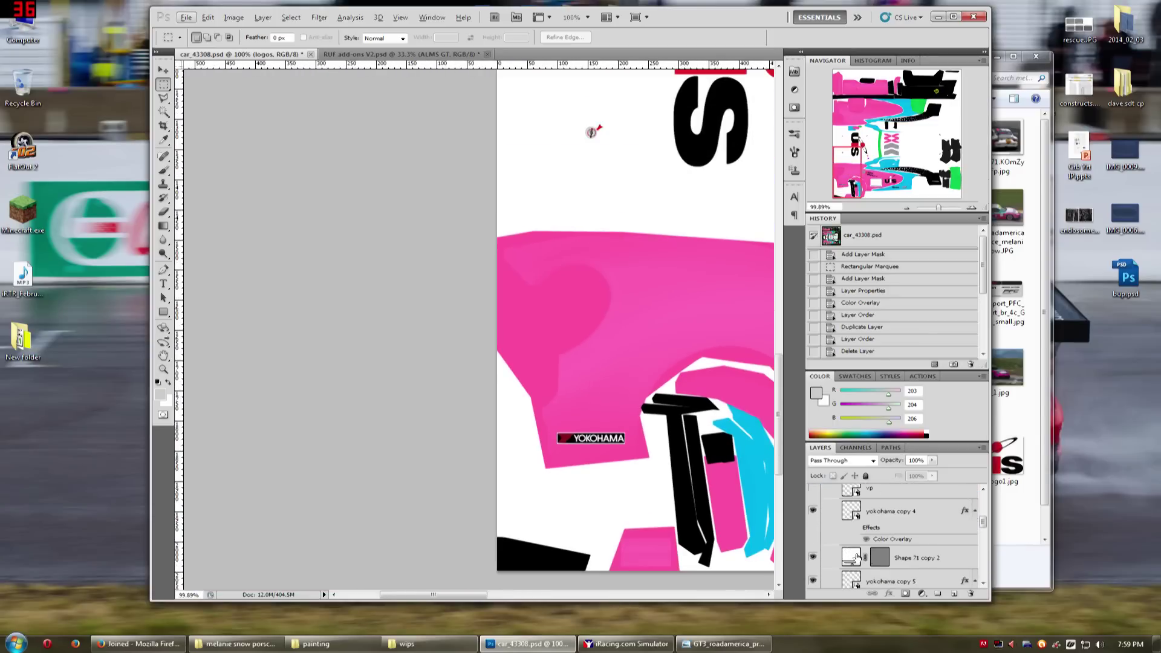
Show the Turn Off Before Exporting TGA group again
click(870, 92)
scroll(433, 238, down, 3)
scroll(846, 526, up, 2)
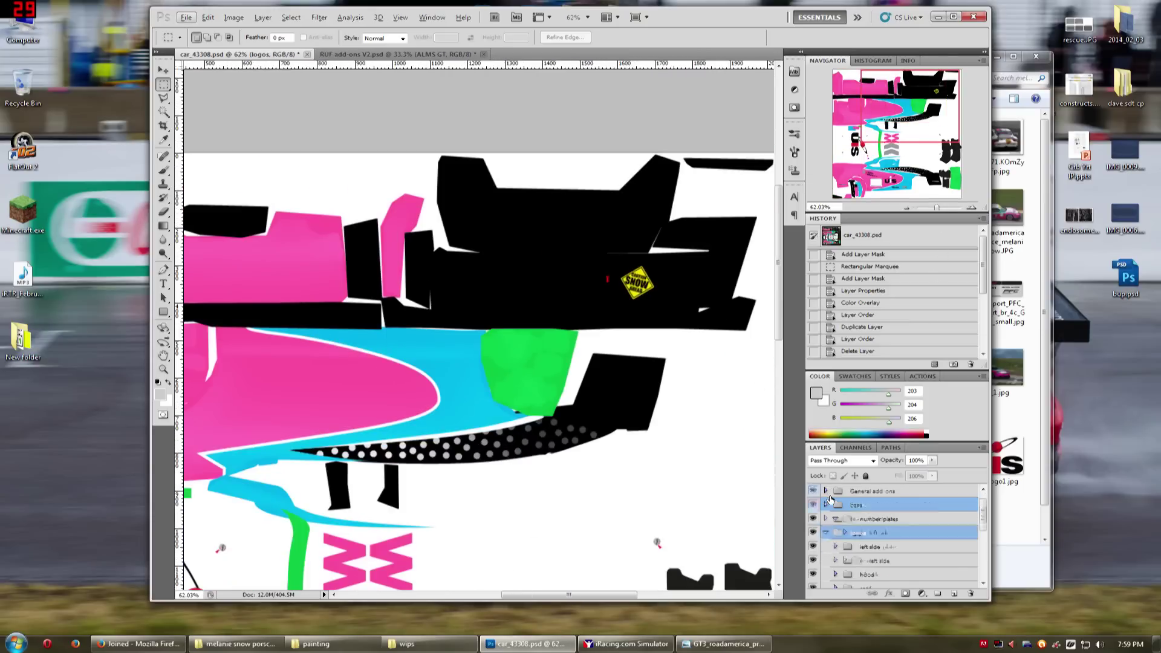
click(814, 505)
Make the yokohama copy 3 and Shape 71 layers in the rear group visible, and collapse the group
scroll(846, 544, down, 2)
click(834, 518)
scroll(833, 519, down, 2)
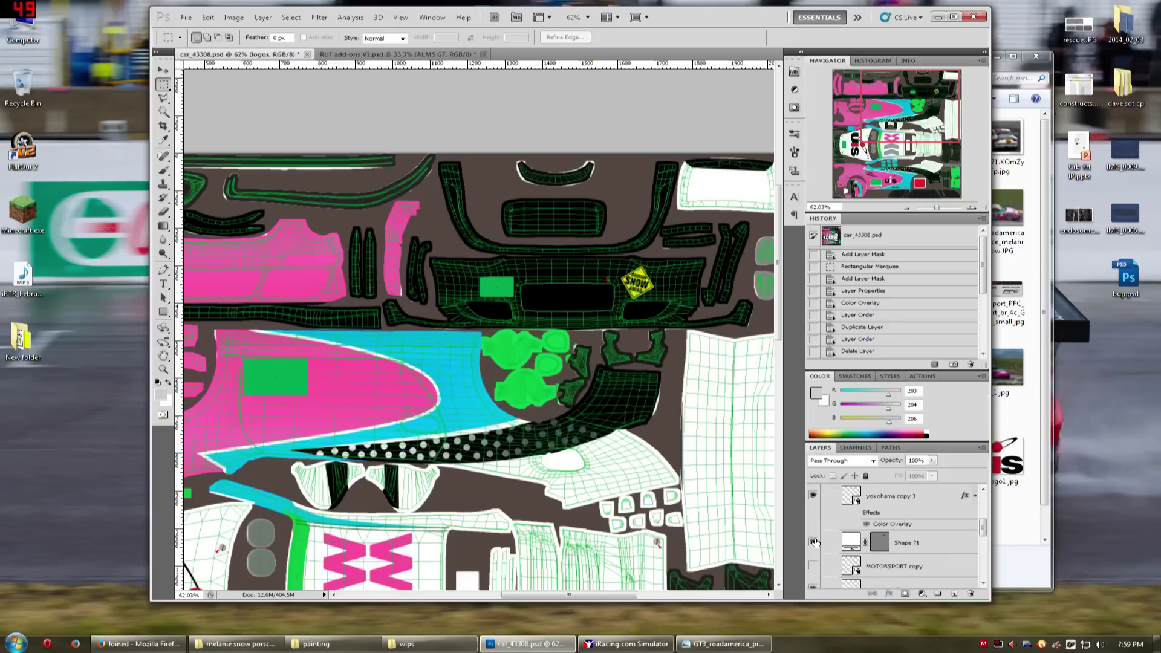
click(813, 542)
scroll(834, 547, up, 5)
click(835, 546)
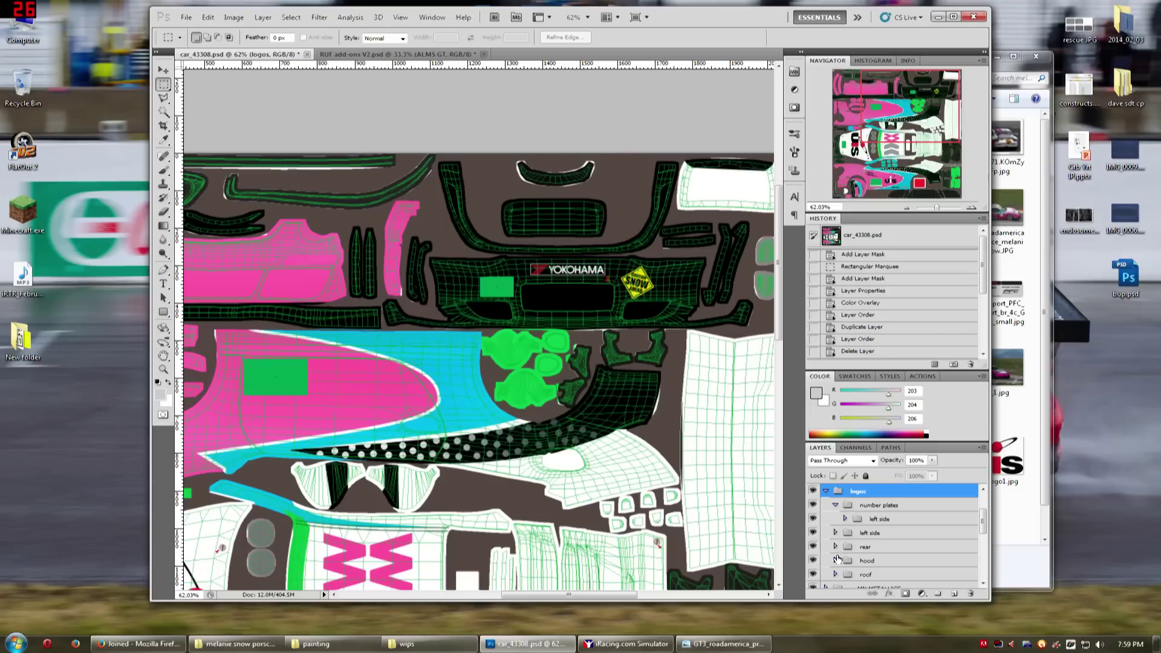
Make the yokohama copy and Shape 71 copy layers in the hood group visible, check the logo, and collapse the group
click(835, 561)
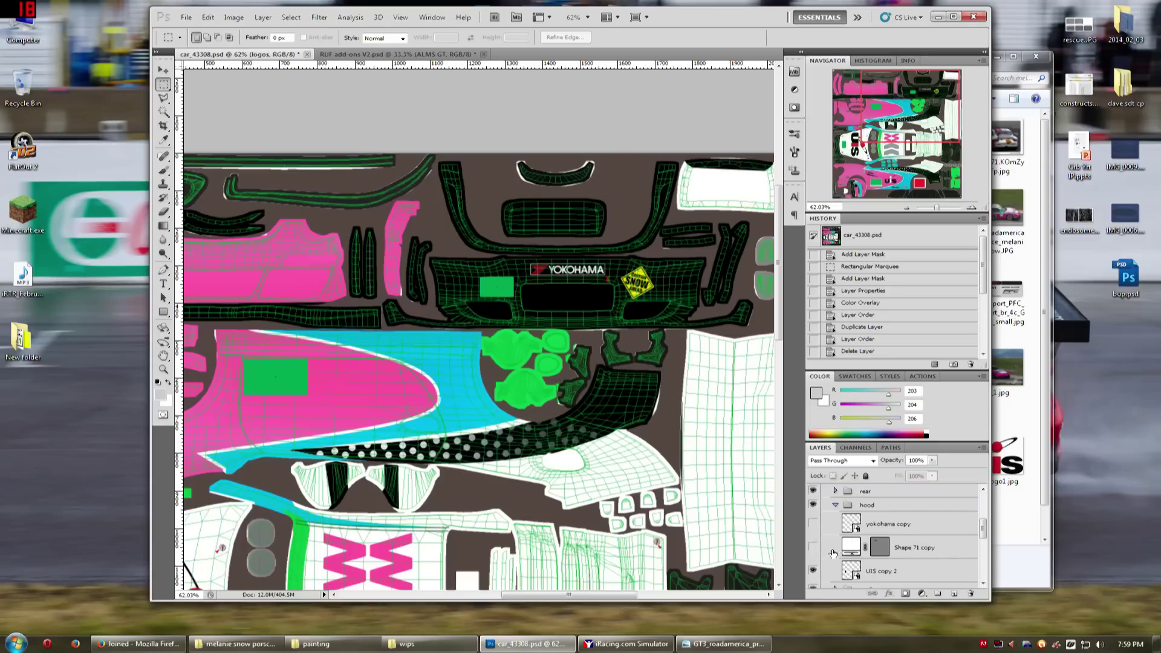
drag(814, 524, 813, 547)
drag(864, 82, 835, 85)
scroll(339, 176, up, 5)
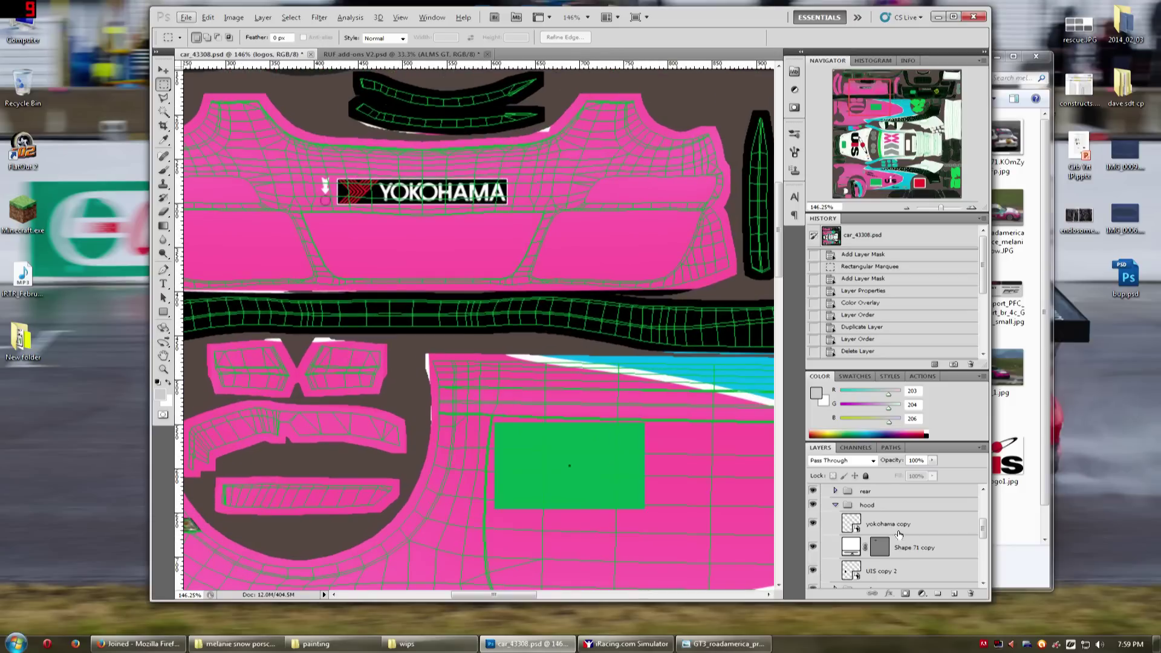
click(835, 504)
Save the livery file car_43308.psd and collapse the number plates group
drag(876, 94, 894, 144)
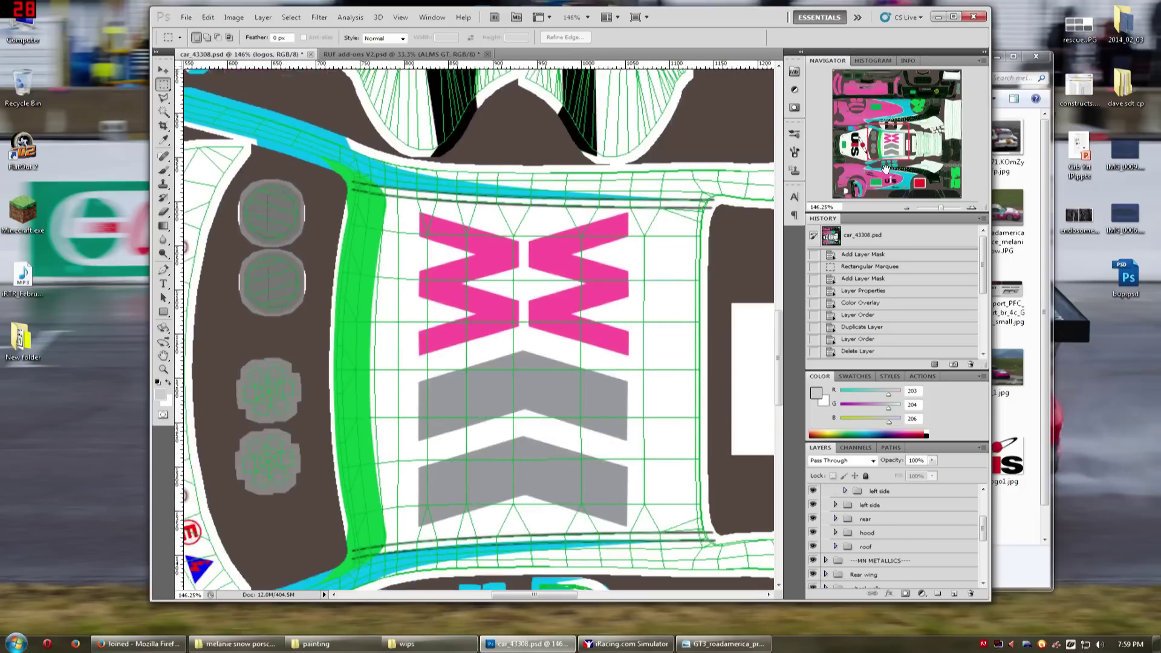
scroll(894, 144, down, 6)
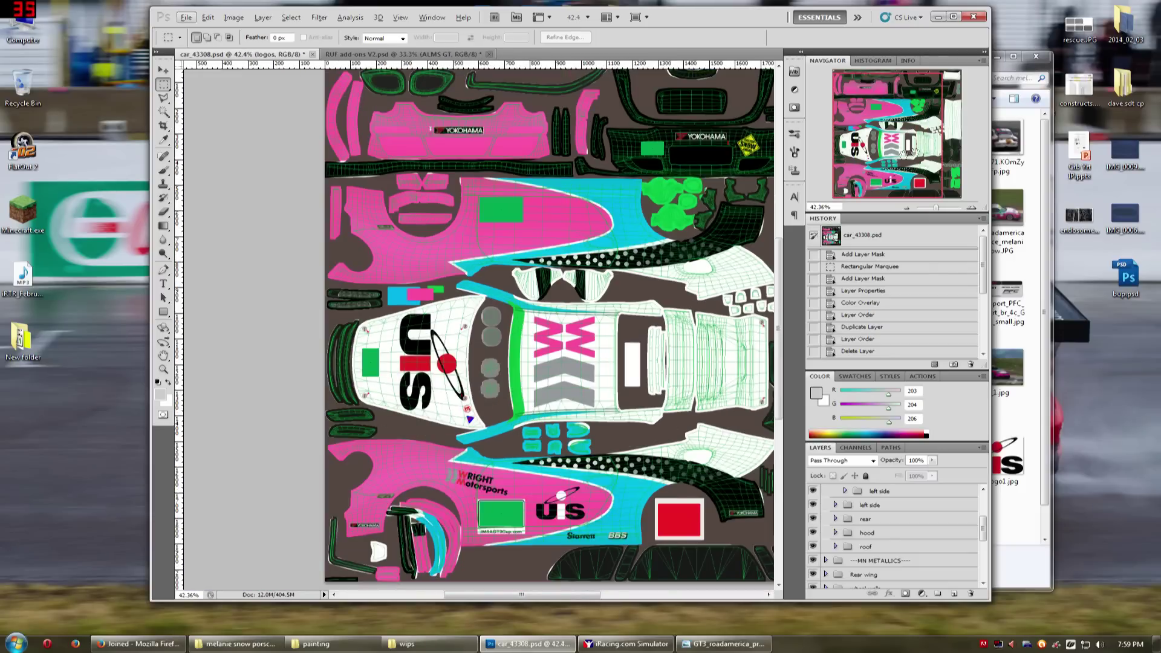
key(ctrl+s)
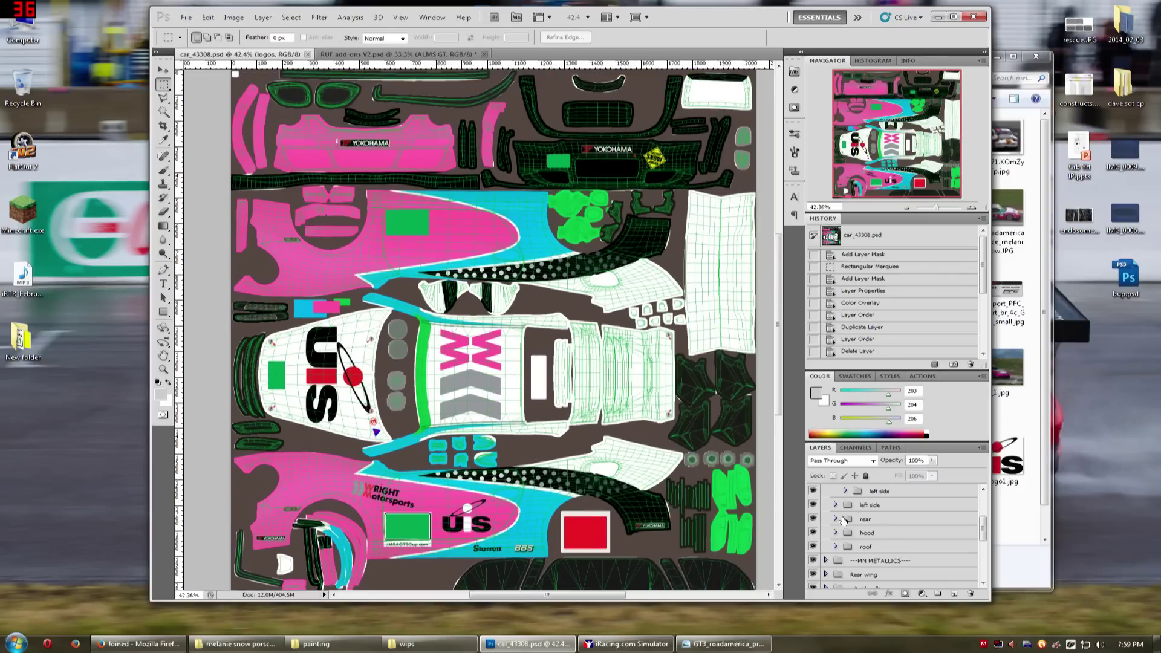
scroll(865, 532, up, 1)
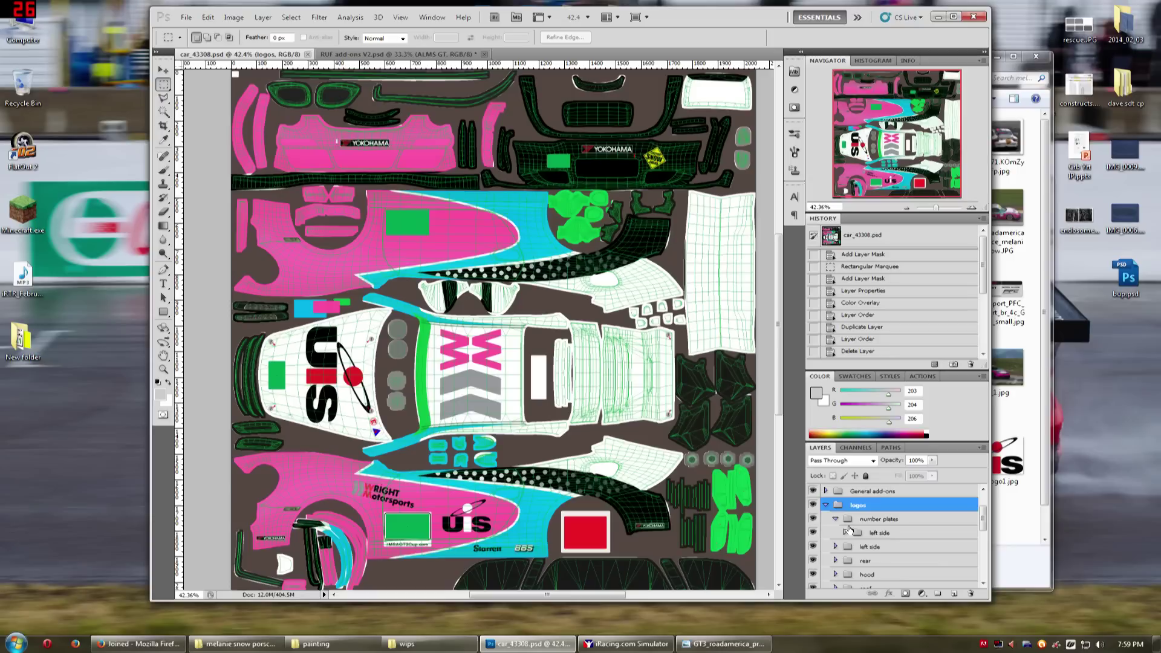
click(836, 519)
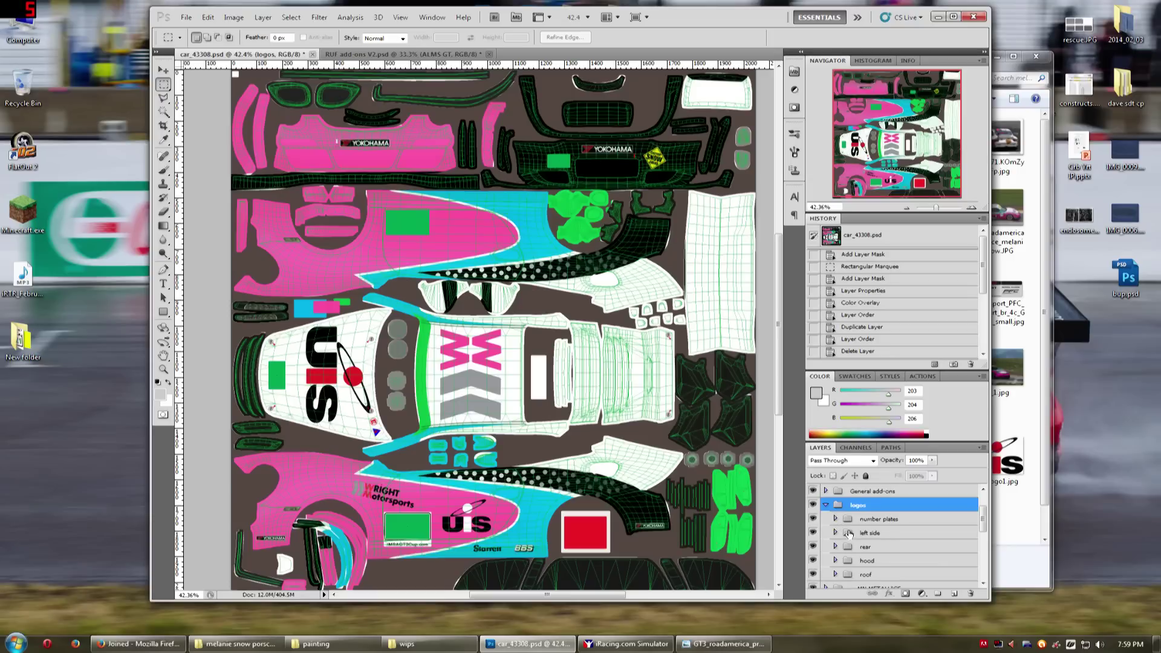
scroll(462, 488, down, 1)
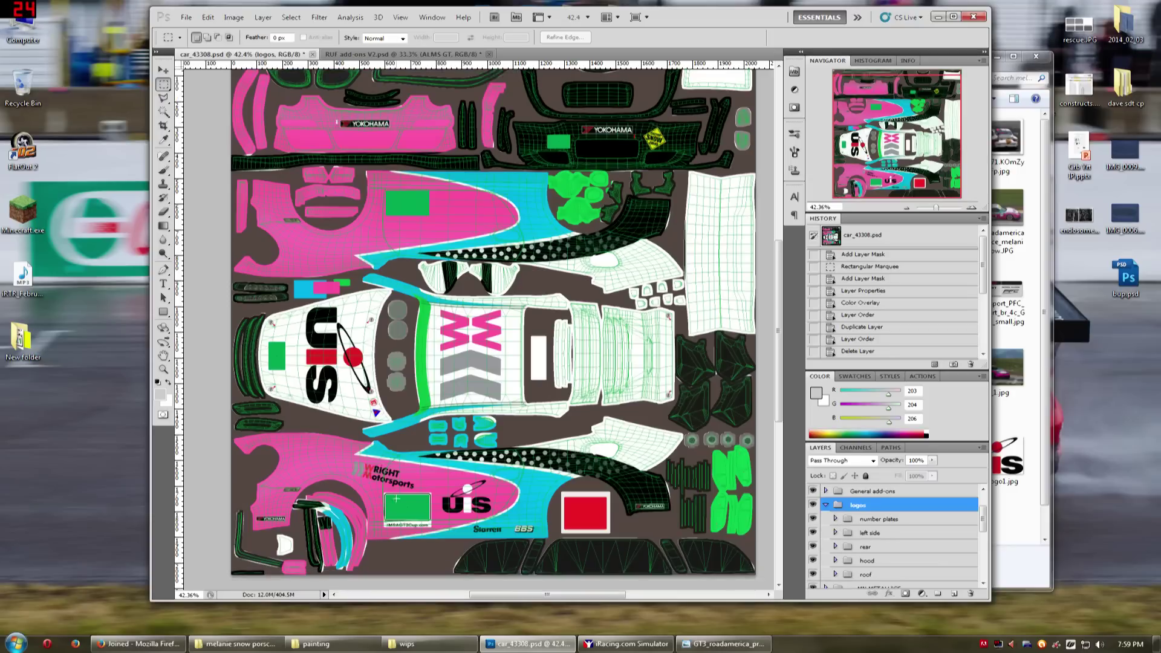
scroll(395, 502, down, 2)
scroll(414, 499, up, 2)
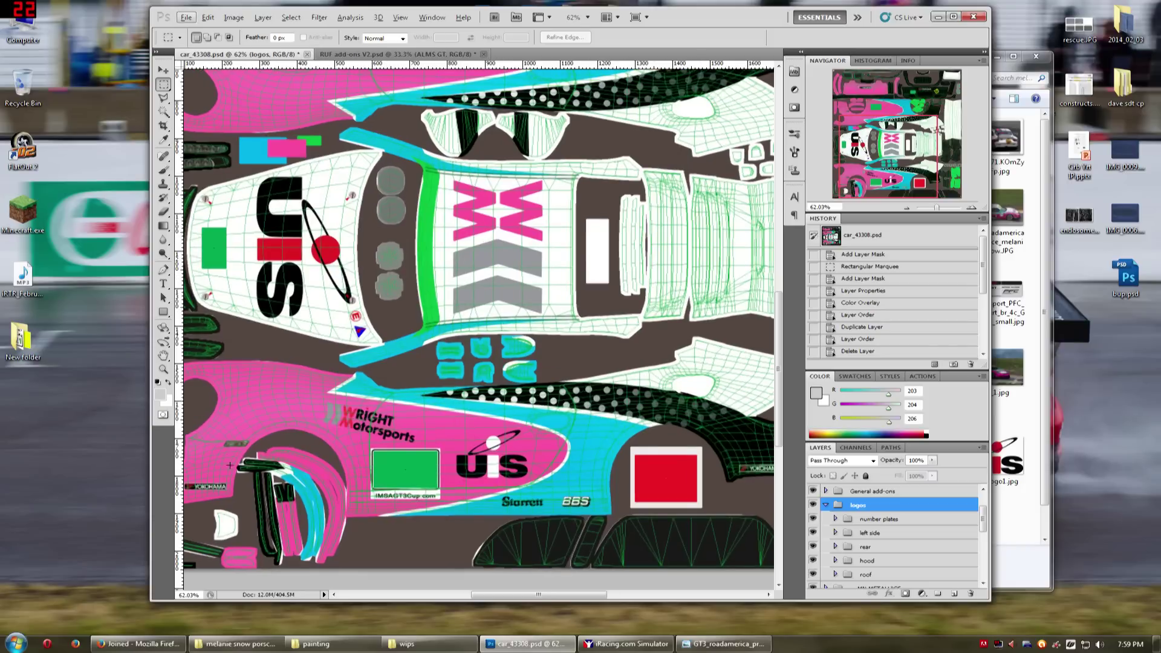
drag(894, 145, 897, 143)
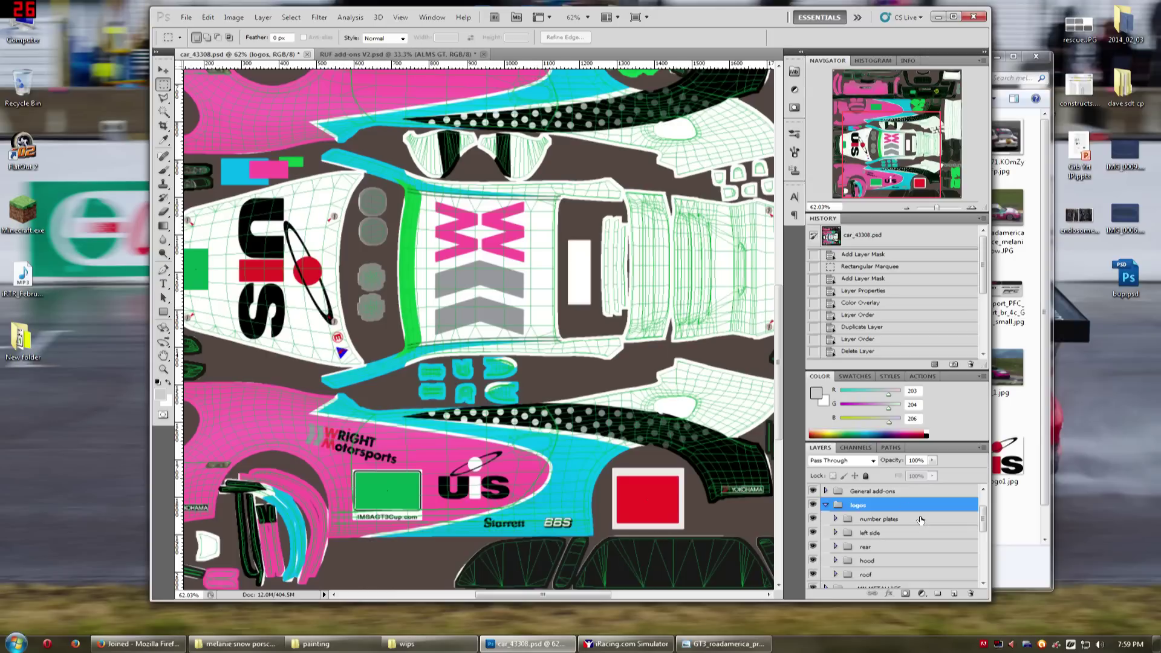
Expand the rear group in the layer list and bring the car's rear bumper into view
scroll(852, 544, down, 2)
click(835, 519)
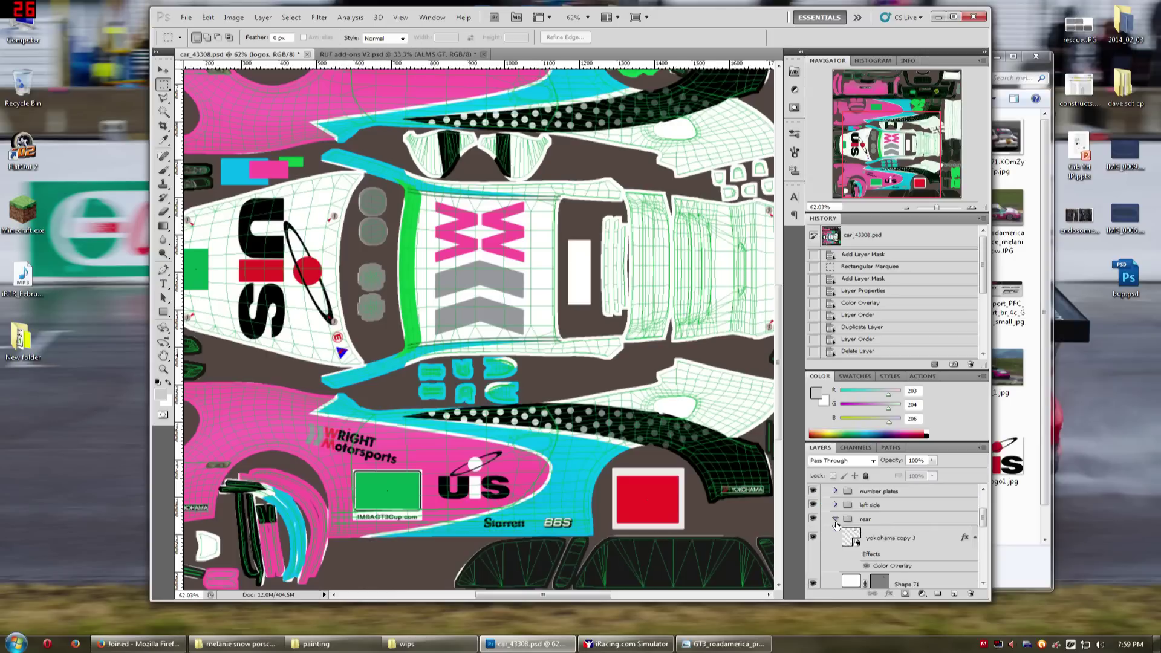
scroll(836, 525, down, 3)
drag(898, 157, 920, 115)
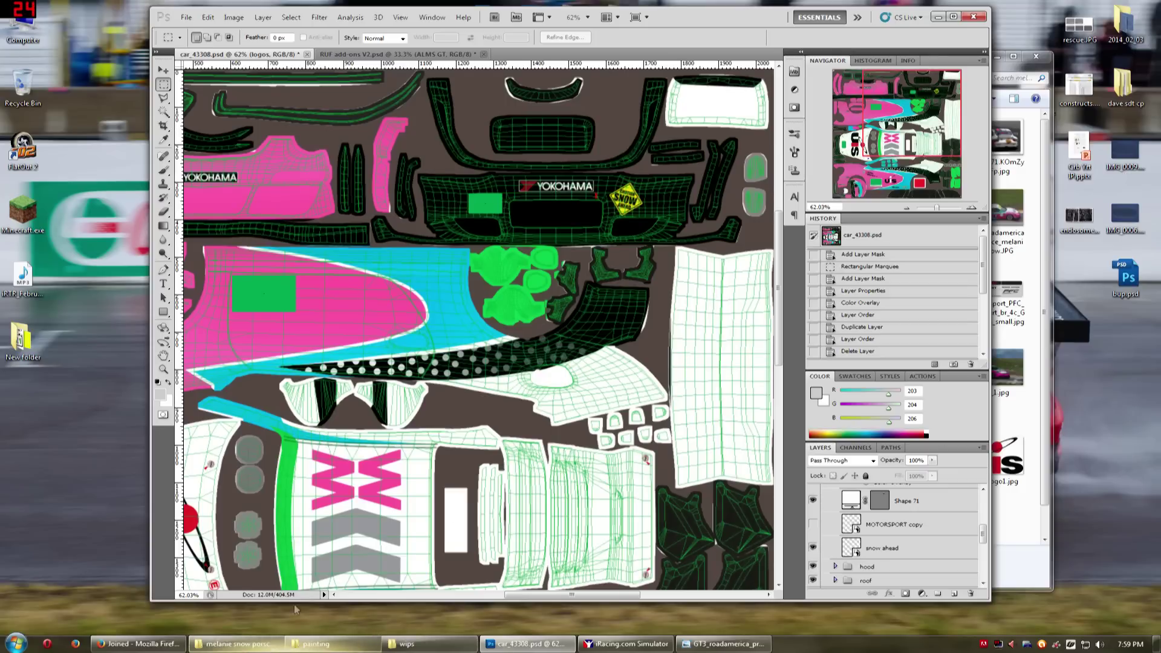
click(239, 644)
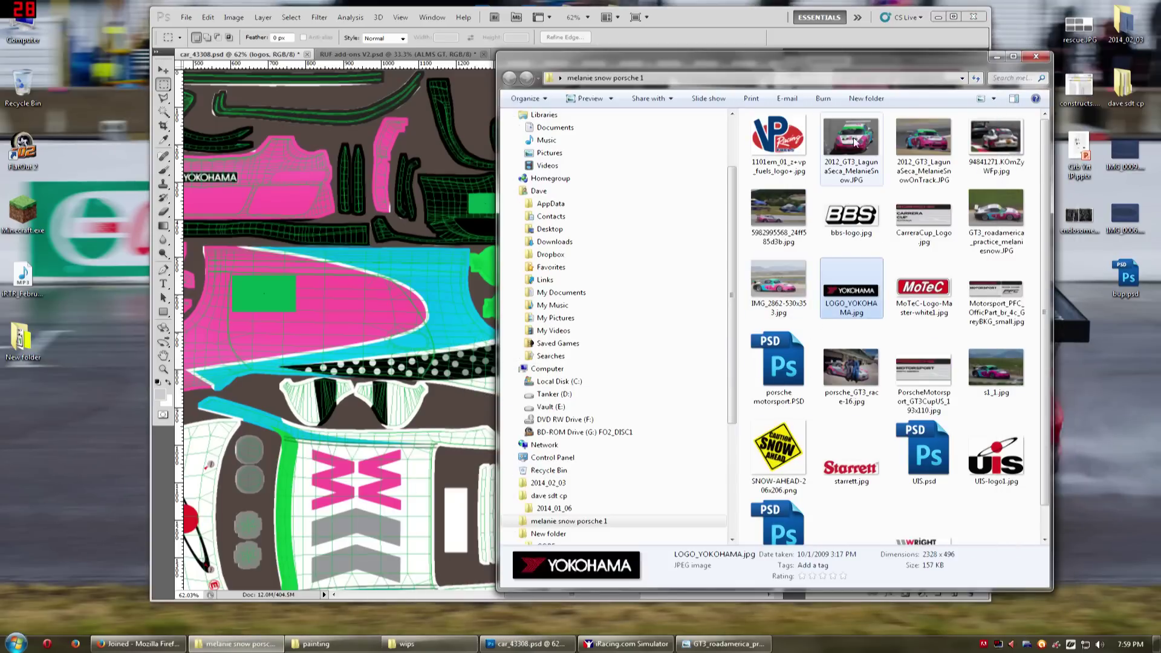
click(773, 209)
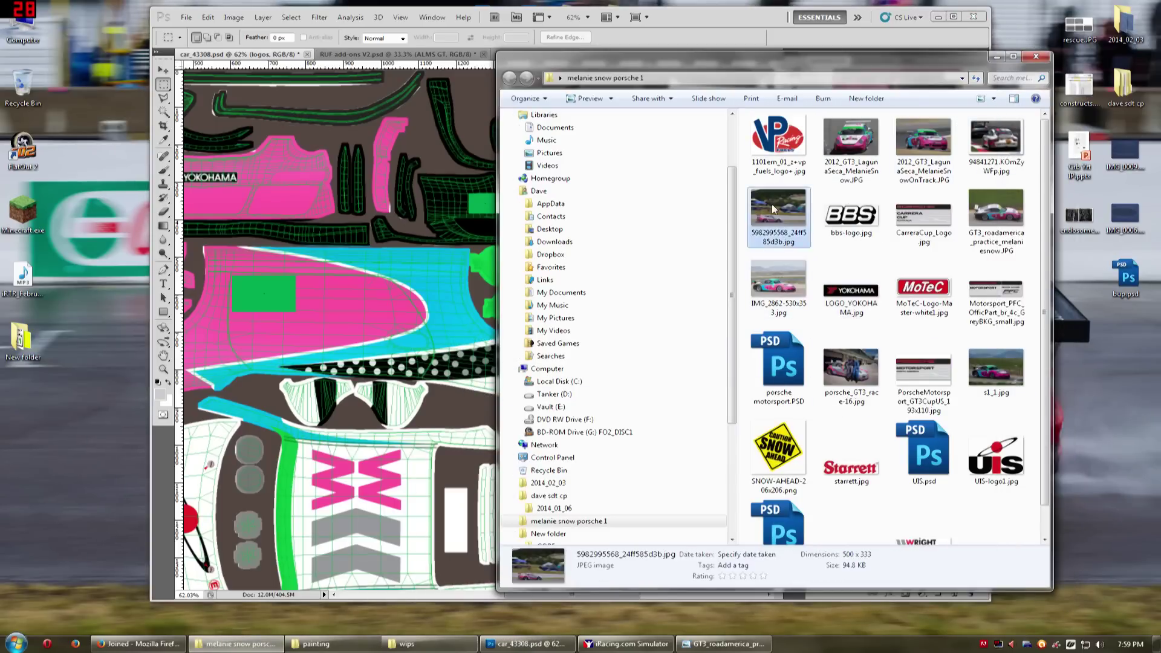
double_click(772, 208)
scroll(487, 371, up, 5)
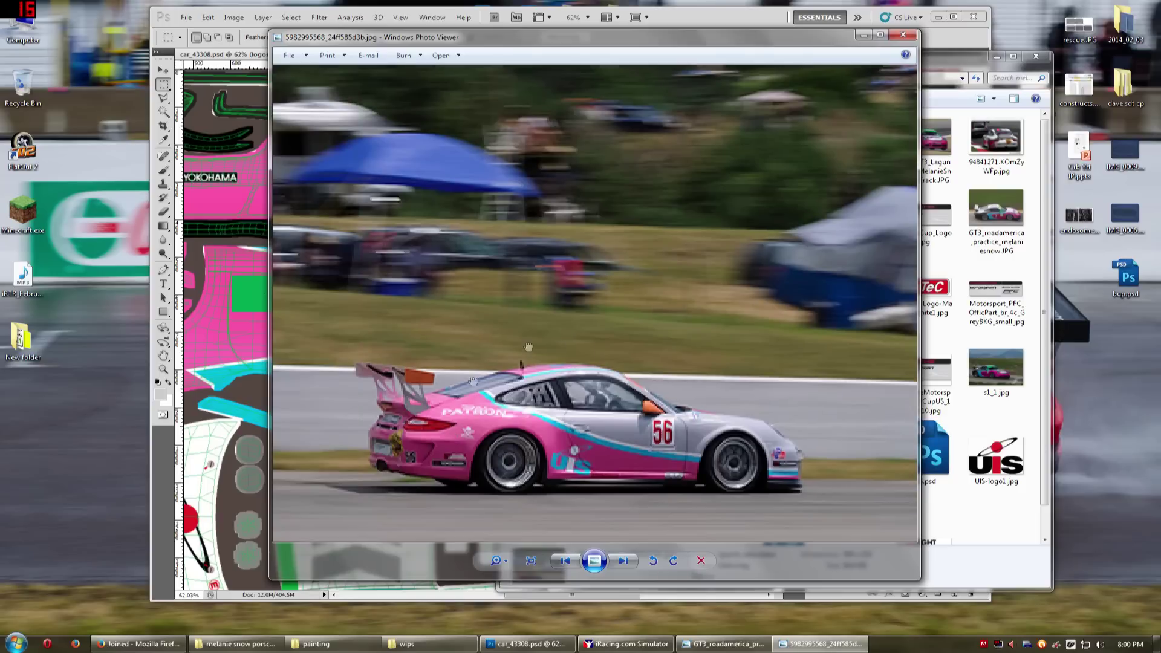
scroll(414, 429, up, 4)
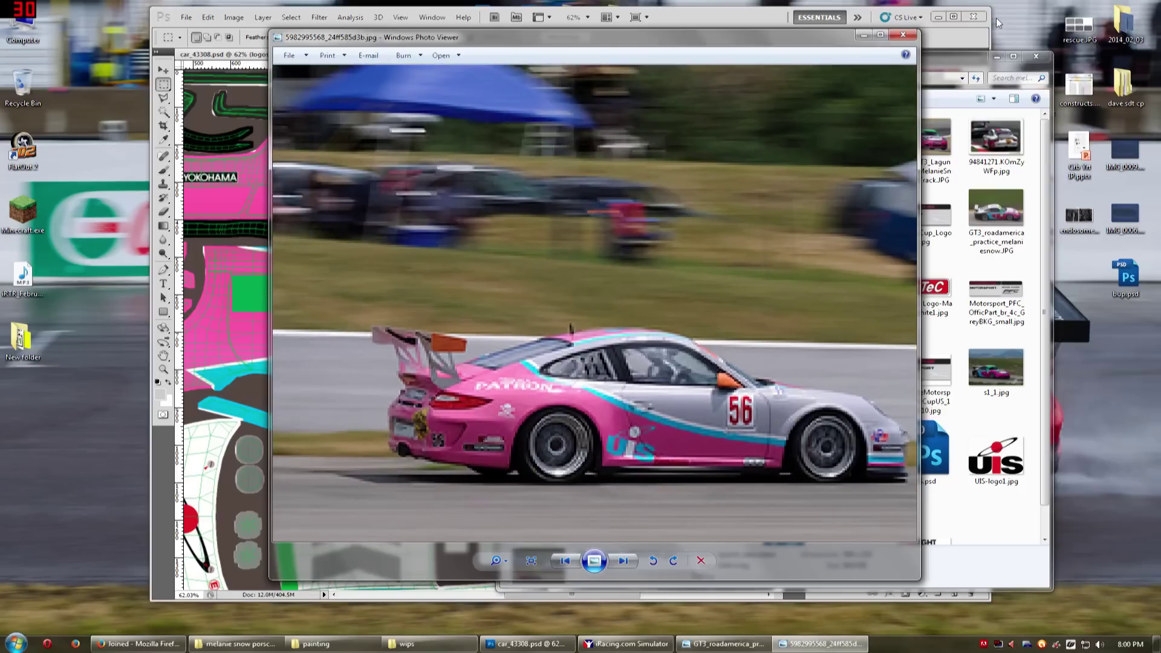
click(903, 34)
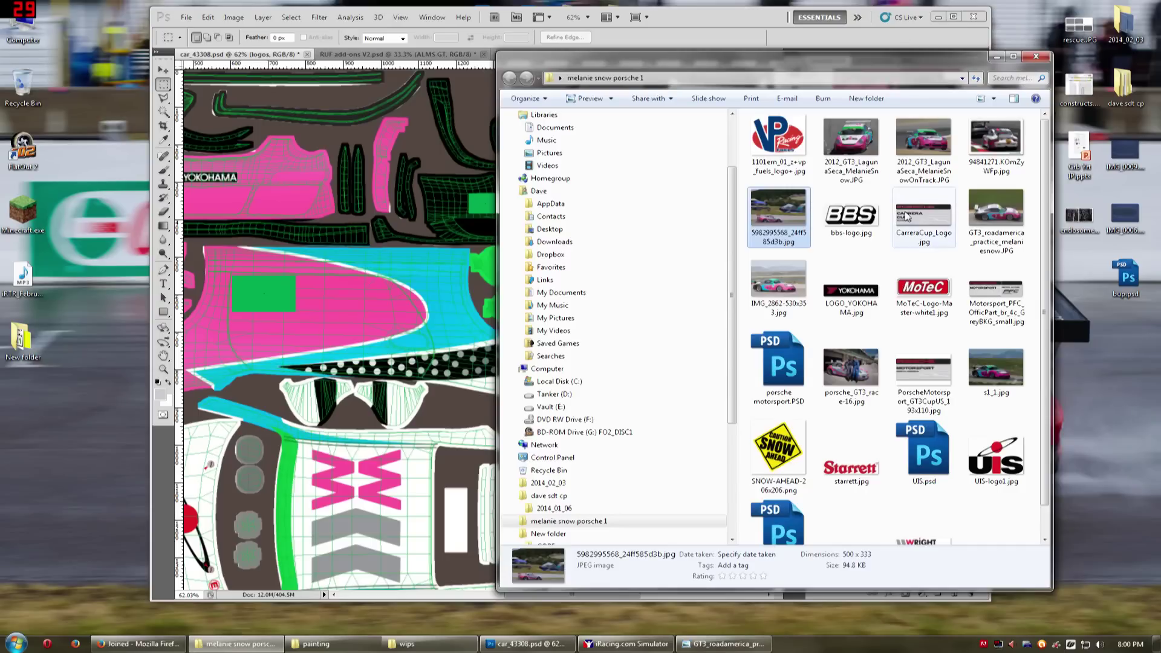
View the logo images PorscheMotorsport_GT3CupUS_193x110.jpg and CarreraCup_Logo.jpg one after the other, closing each
double_click(919, 379)
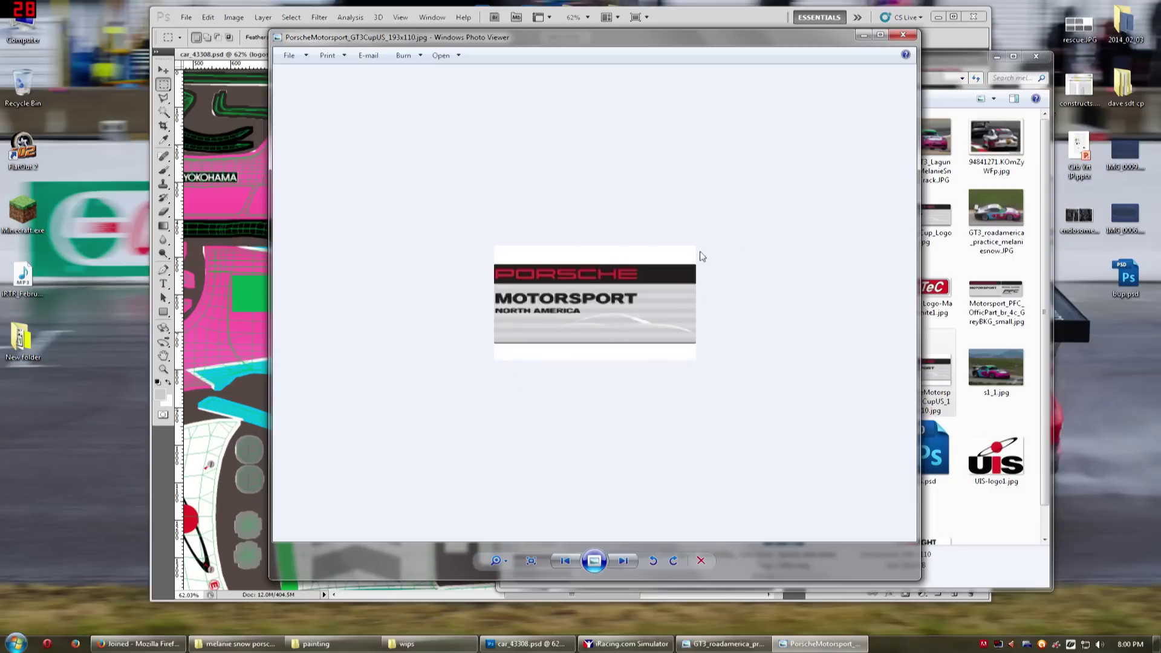
click(904, 36)
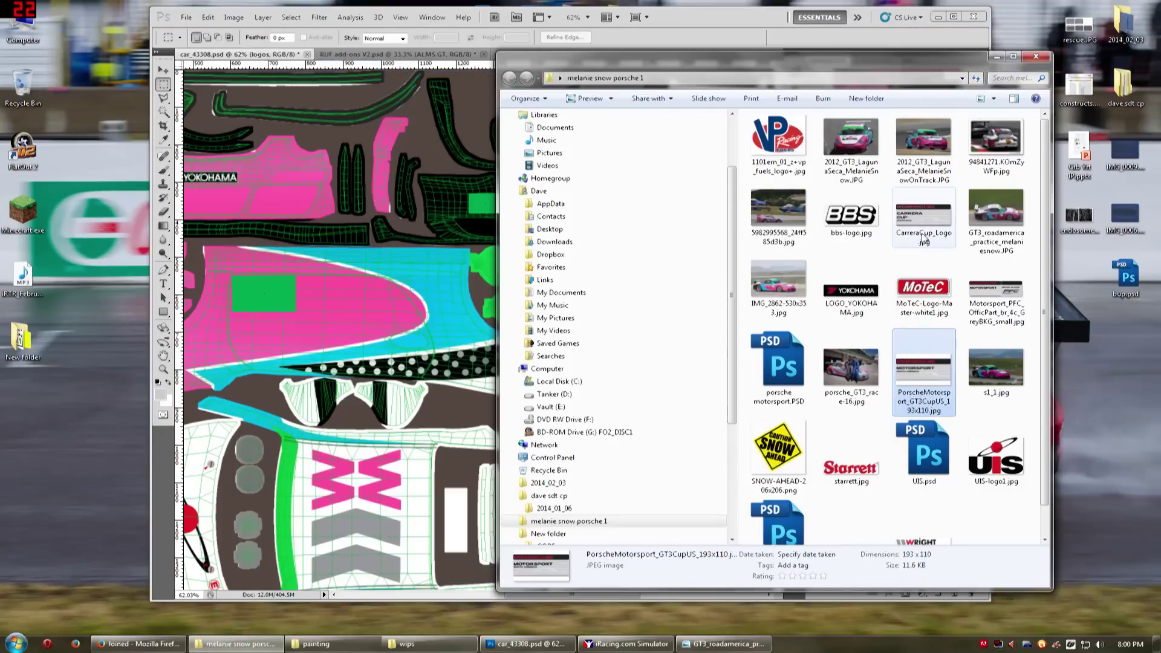
double_click(930, 216)
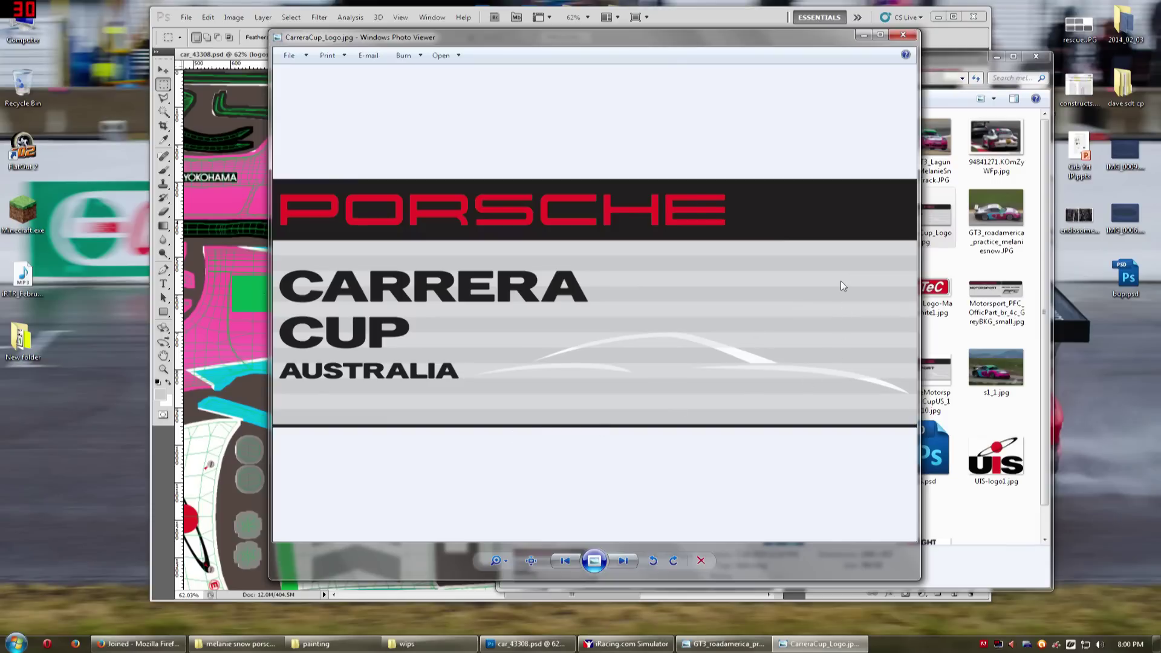
click(904, 36)
Open porsche motorsport.PSD, hide the MOTORSPORT, NORTH AMERICA and boxes layers, and expand the boxes group
double_click(765, 357)
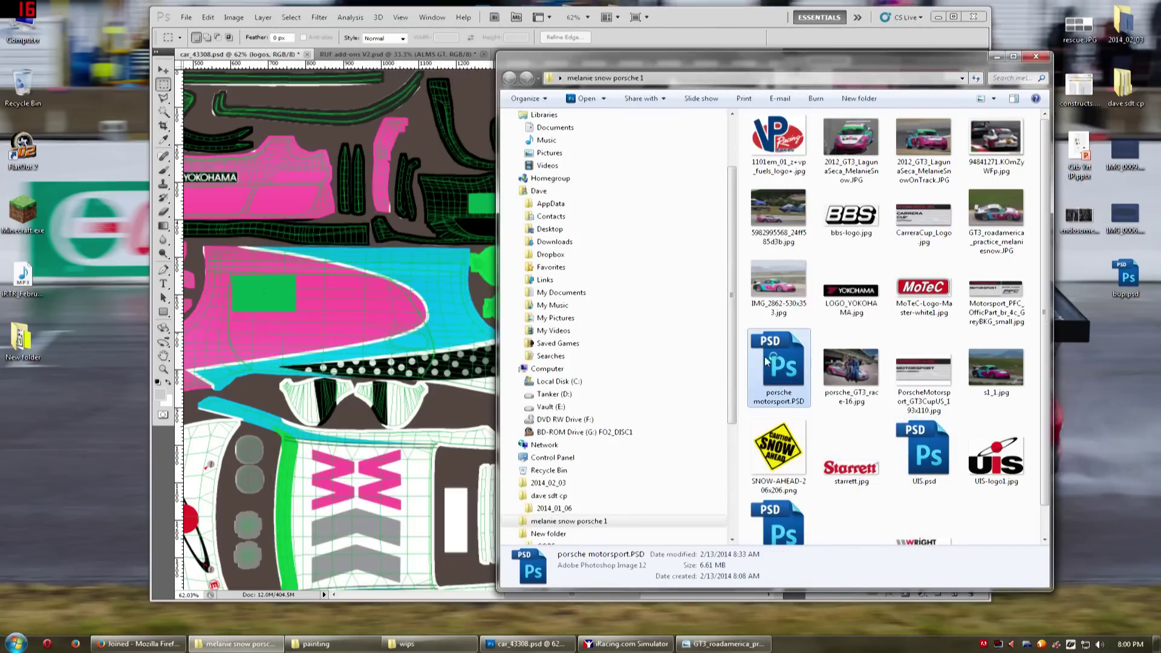
drag(813, 490, 808, 519)
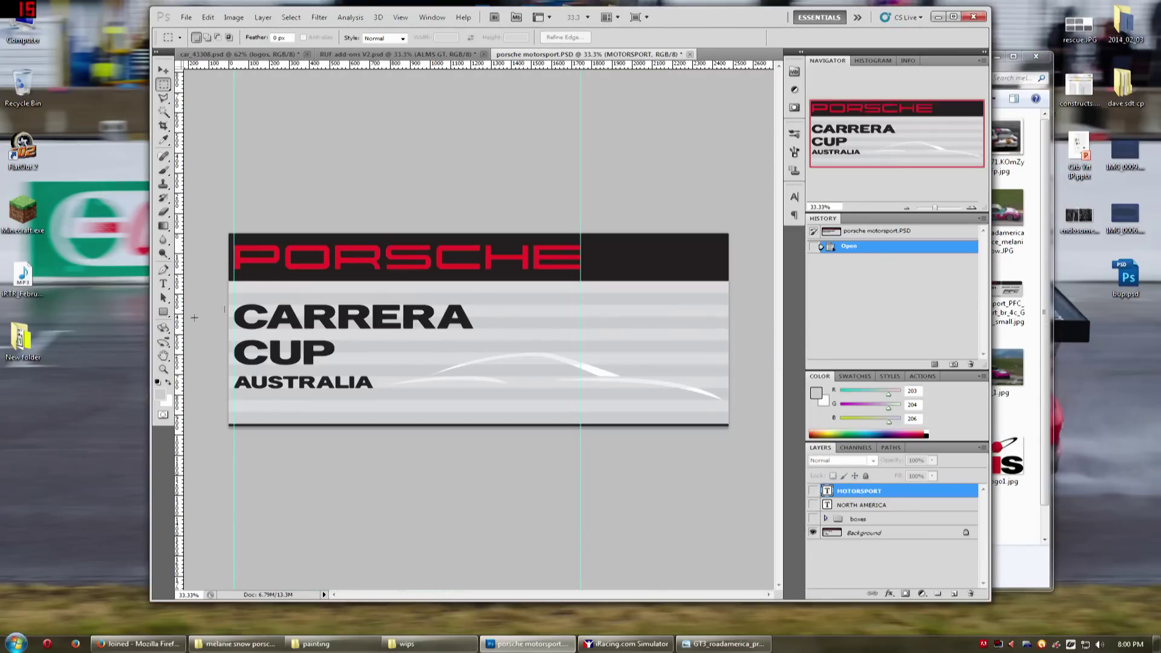
click(825, 520)
scroll(819, 514, down, 1)
click(814, 492)
click(815, 492)
Examine the original Carrera Cup Australia lettering up close and make the boxes group visible to cover it
scroll(290, 392, up, 3)
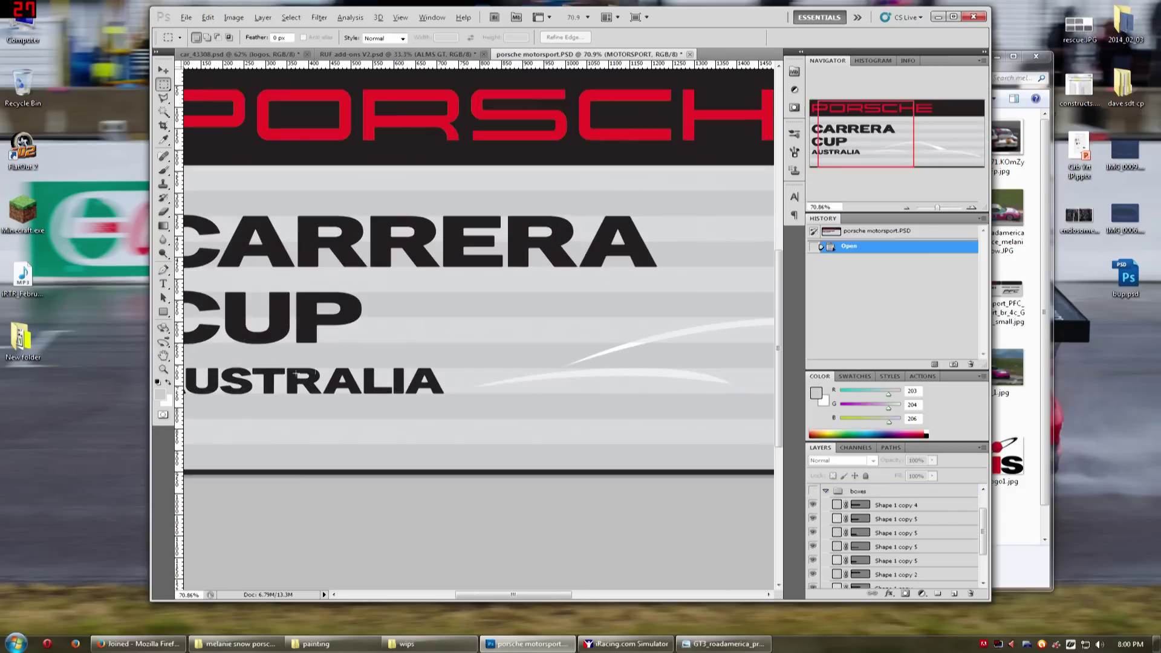
drag(912, 100, 862, 122)
scroll(337, 370, up, 1)
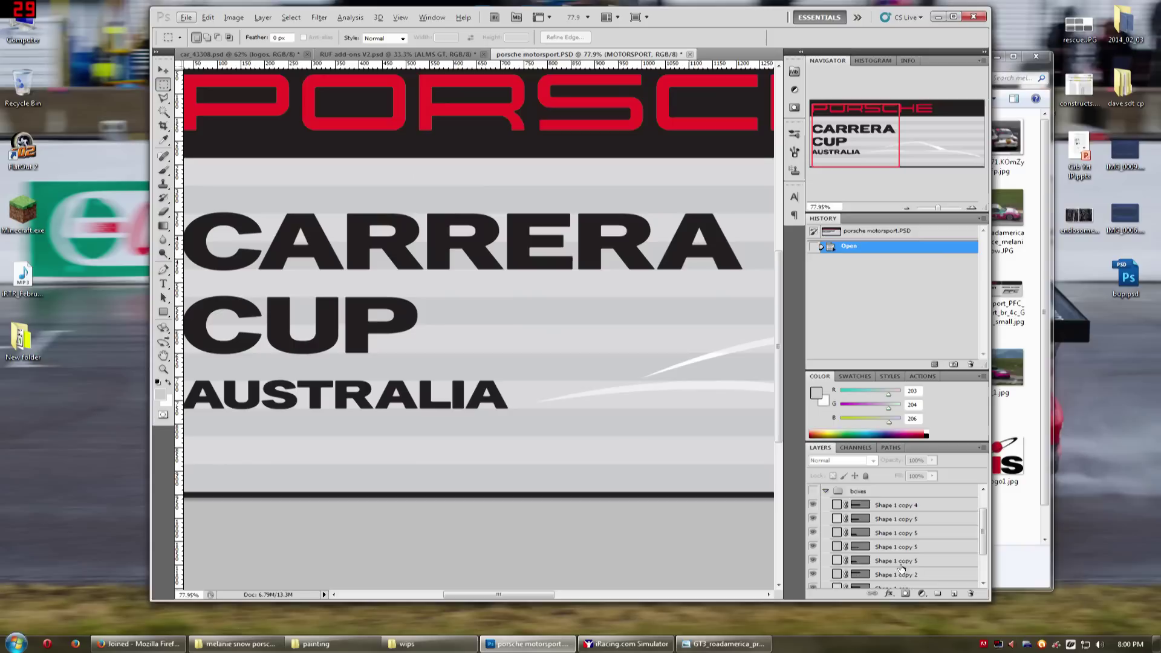
scroll(816, 518, up, 2)
click(813, 519)
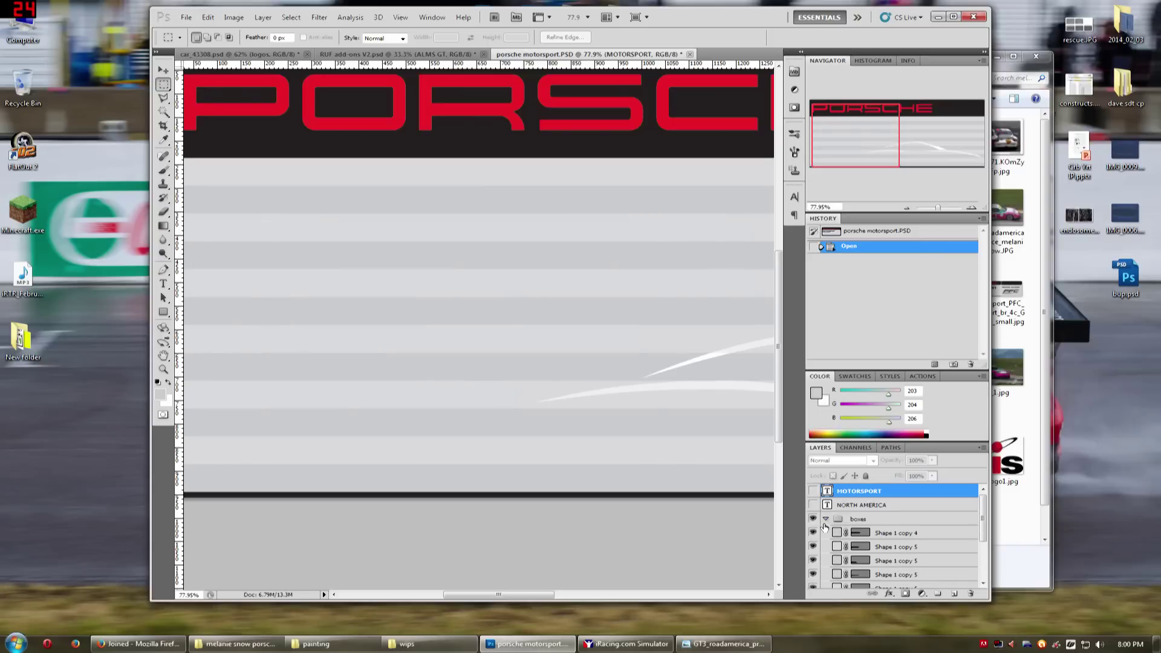
Toggle individual Shape 1 copy layers to check how they cover the original lettering, and collapse the boxes group
click(814, 560)
click(815, 549)
click(815, 548)
click(815, 549)
click(815, 549)
click(815, 549)
click(815, 549)
click(814, 534)
click(814, 535)
click(826, 518)
click(826, 519)
click(833, 520)
click(826, 519)
Lower the boxes group's opacity to 67% to compare it with the lettering underneath, and restore it to 100%
drag(892, 462, 871, 461)
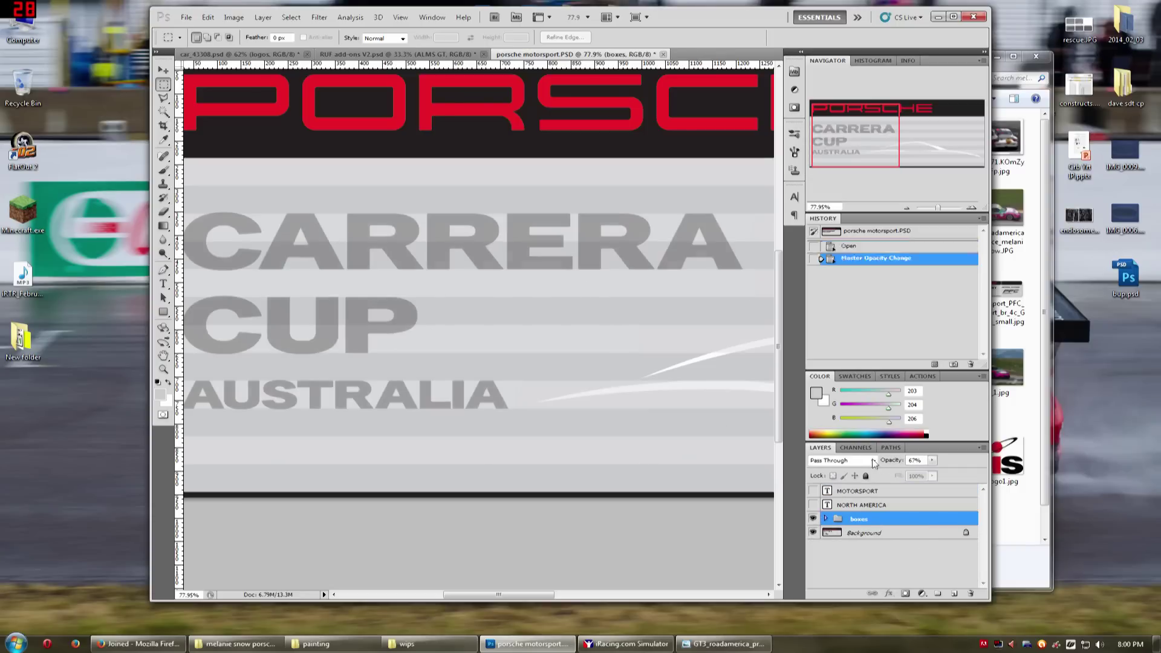
scroll(667, 298, down, 1)
scroll(667, 298, down, 1)
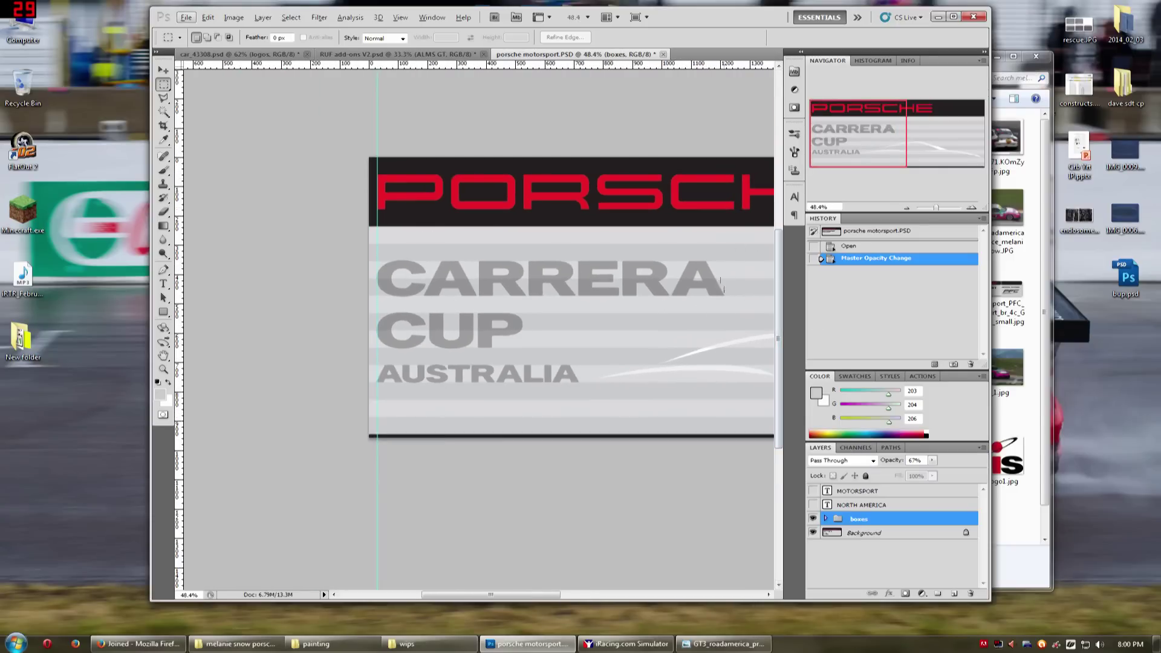
drag(887, 461, 919, 461)
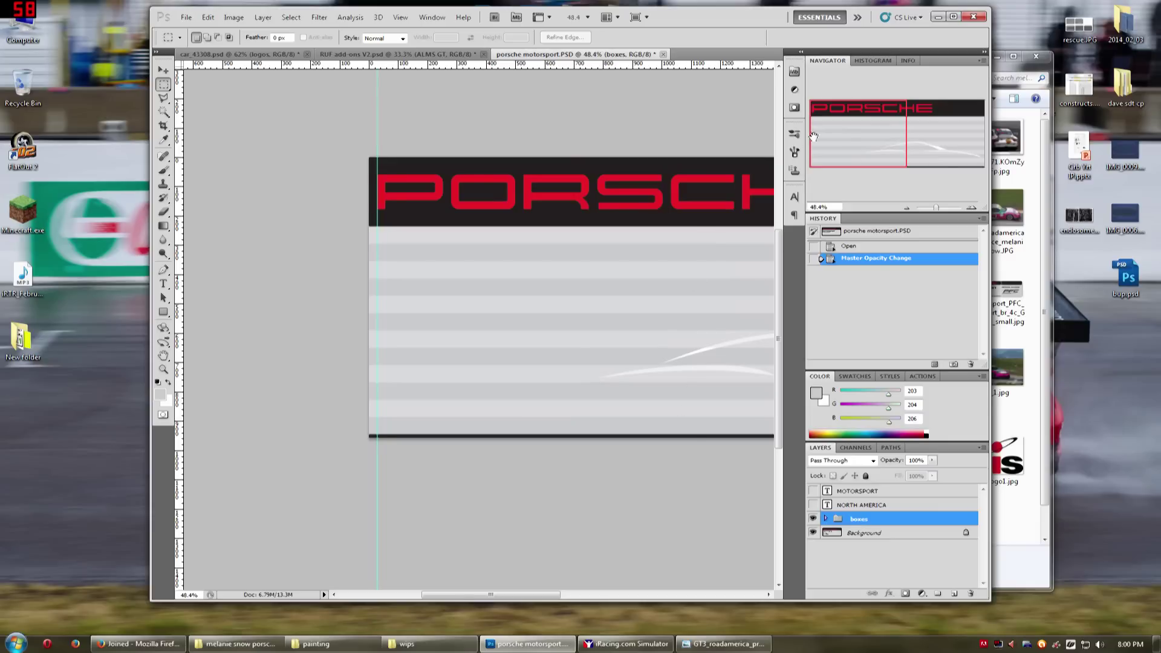
drag(809, 145, 855, 147)
scroll(485, 267, down, 1)
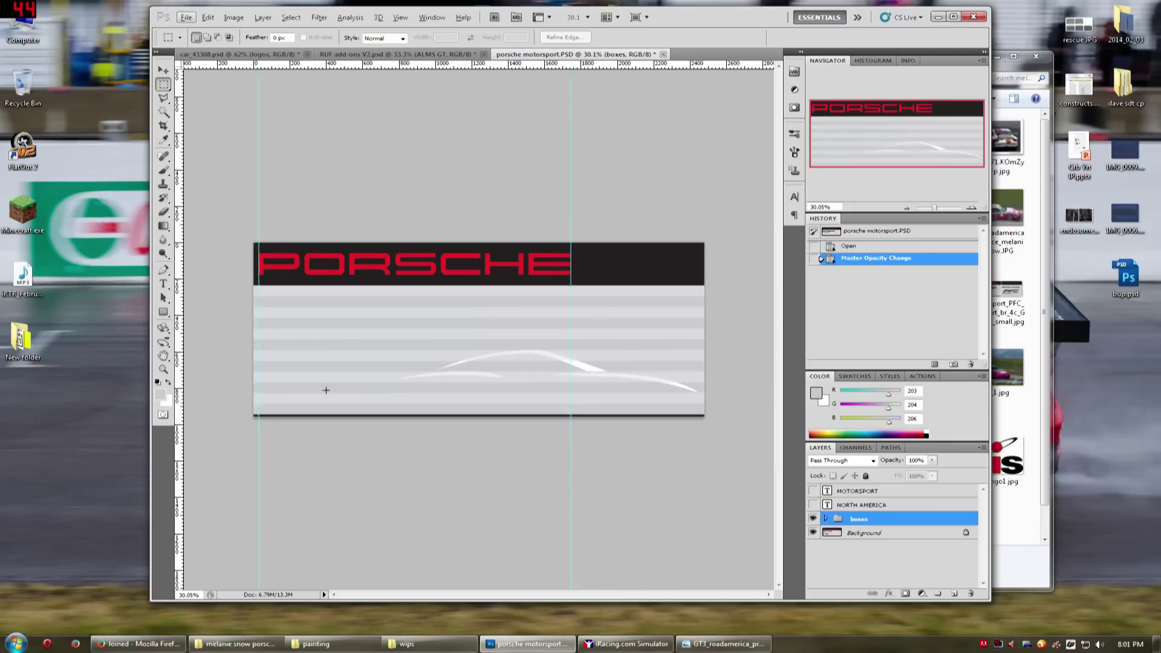
Make the MOTORSPORT text layer visible and check its font settings with the Type tool
click(813, 518)
click(813, 518)
click(814, 491)
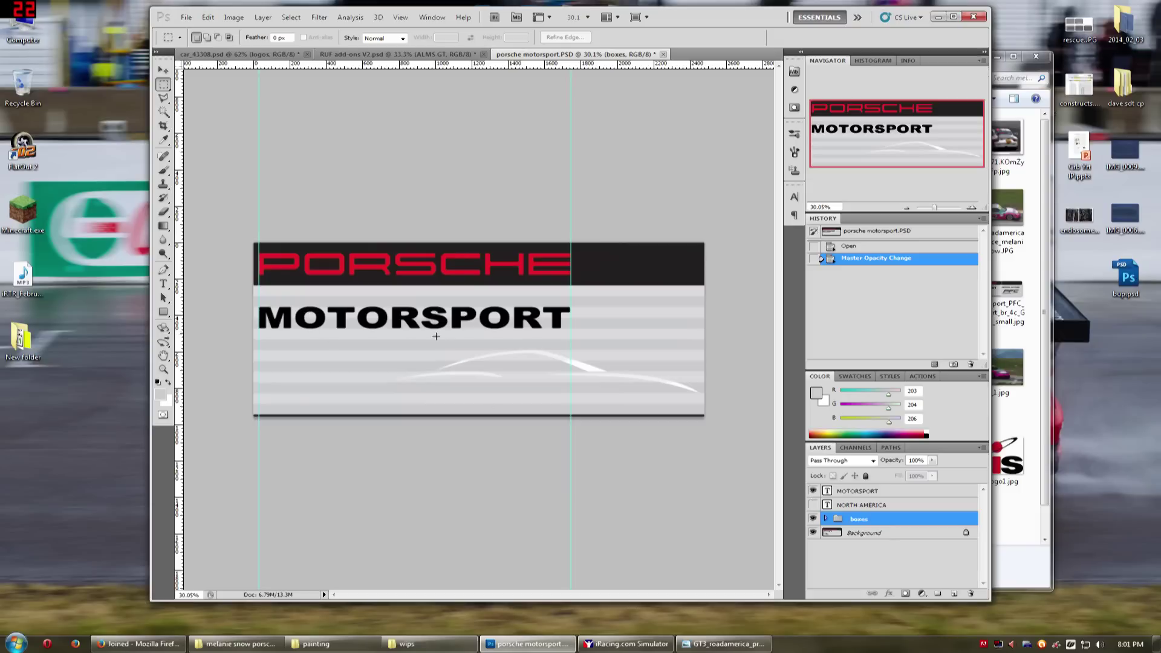
key(t)
click(411, 324)
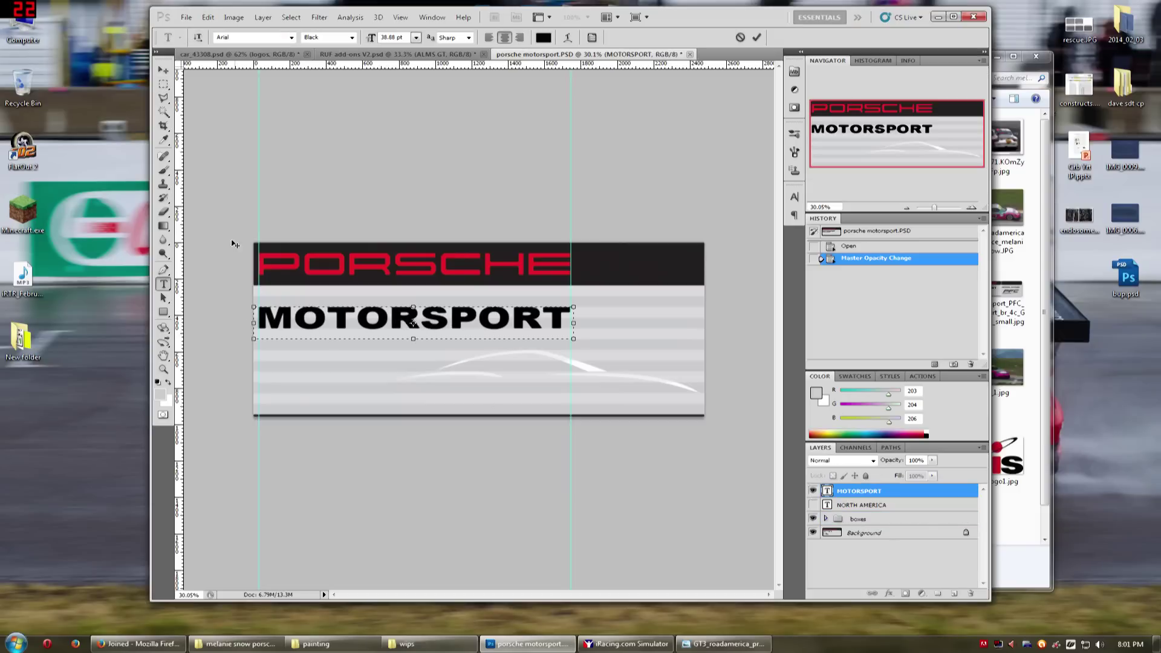
click(376, 91)
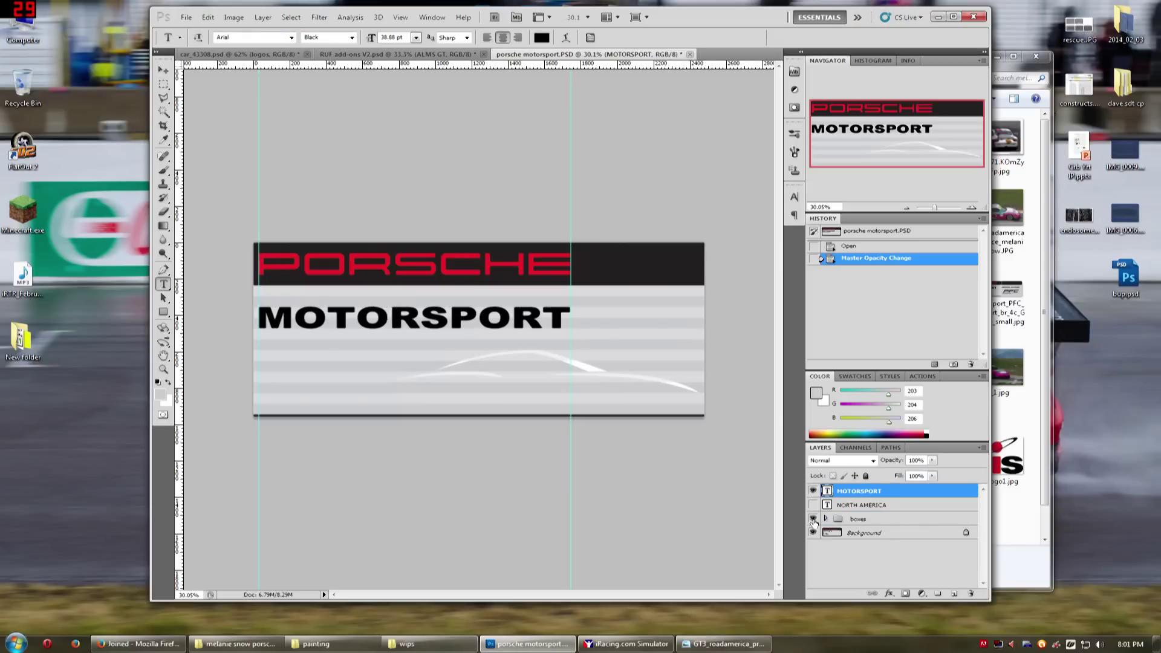
Compare the MOTORSPORT text with the original CARRERA lettering by moving it up, undo the move, and show the boxes group again
click(813, 519)
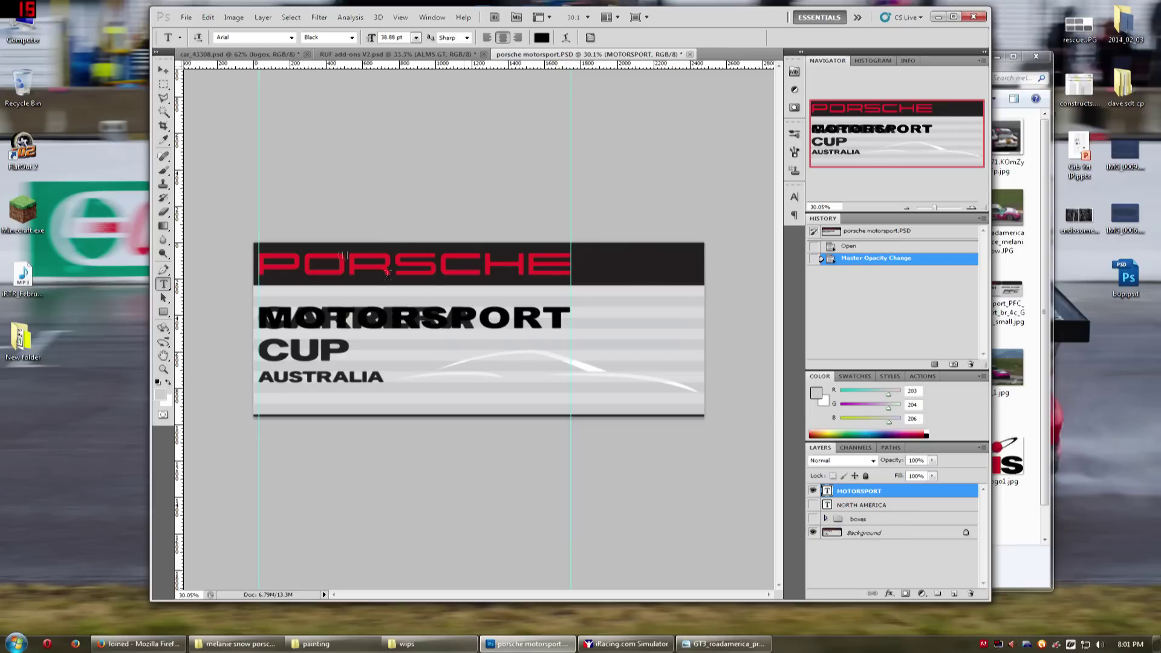
click(162, 70)
drag(358, 326, 361, 307)
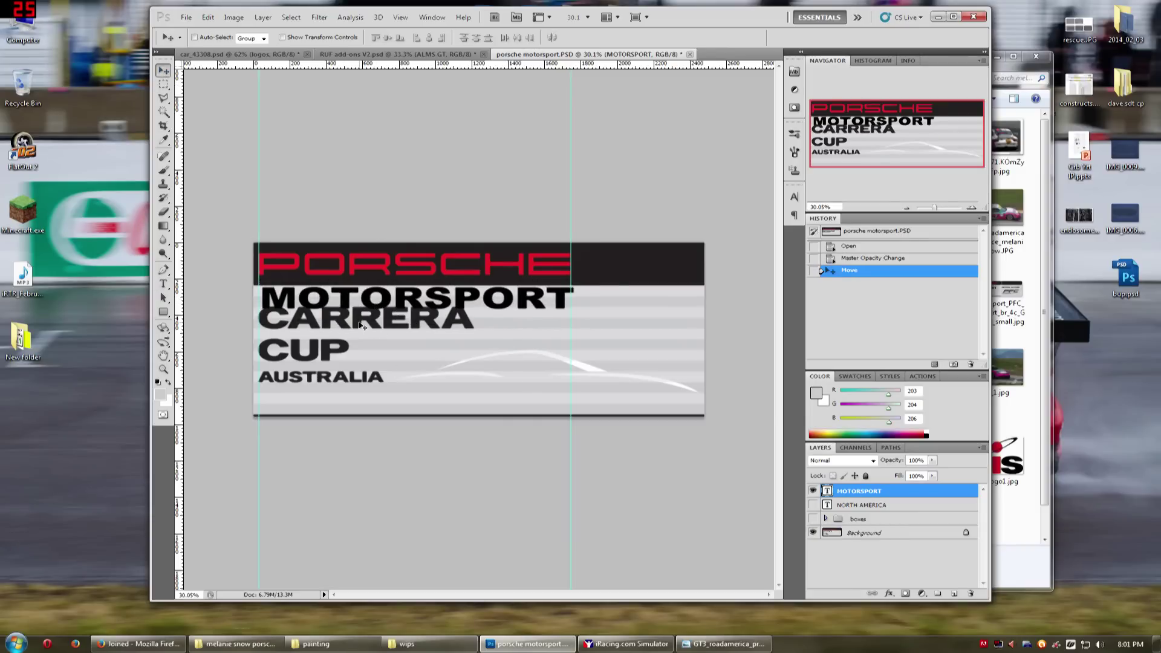
key(ctrl+z)
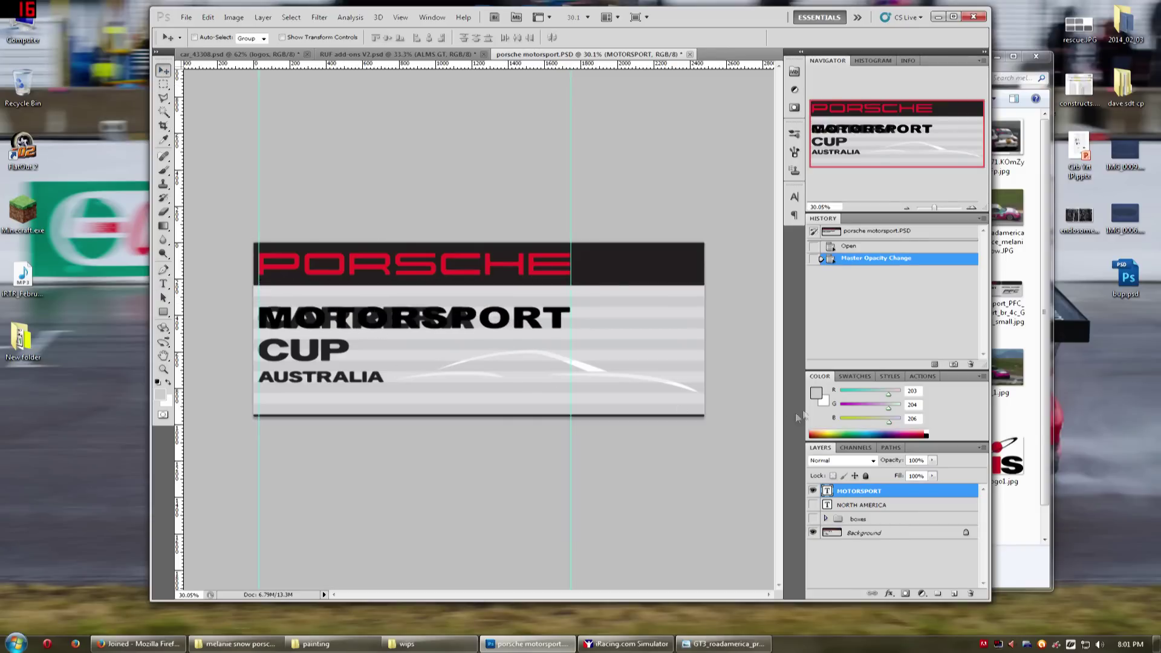
click(814, 533)
click(813, 533)
click(813, 519)
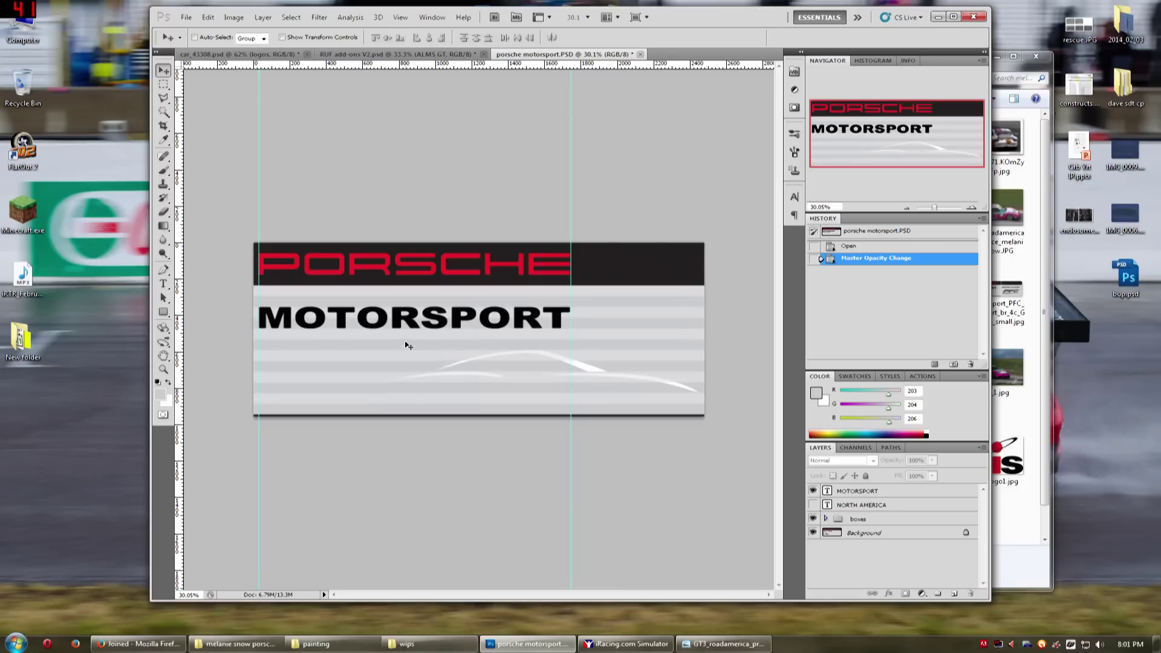
Try to reduce the height of the MOTORSPORT text to 86.87% with Free Transform
click(859, 494)
key(ctrl+t)
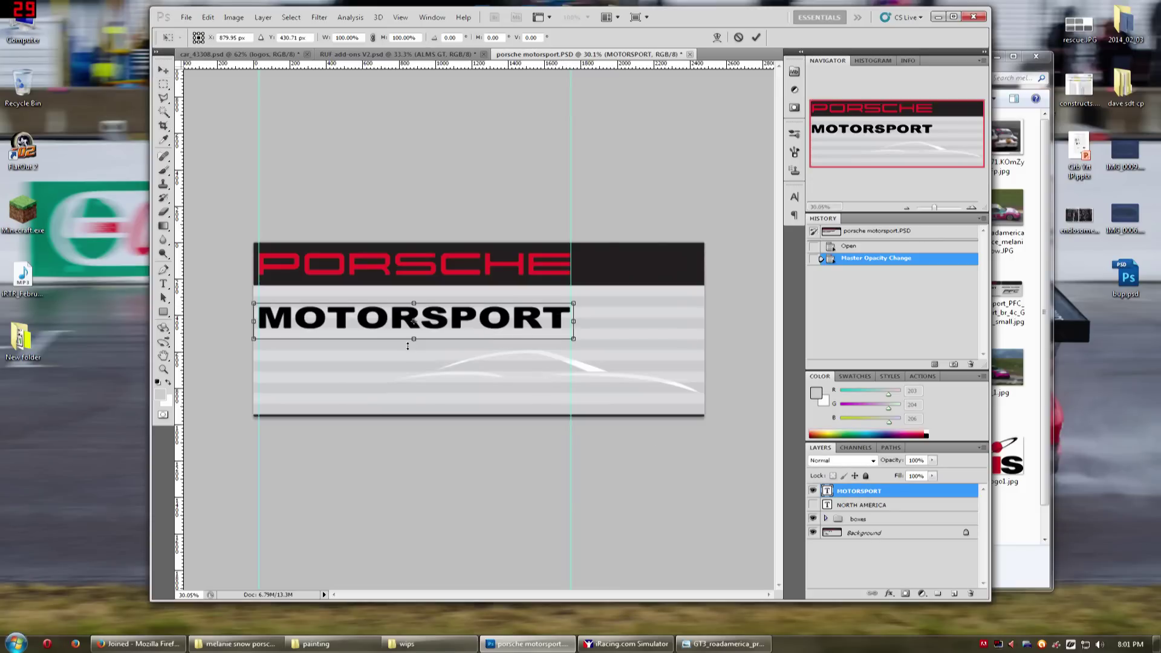
scroll(382, 321, up, 3)
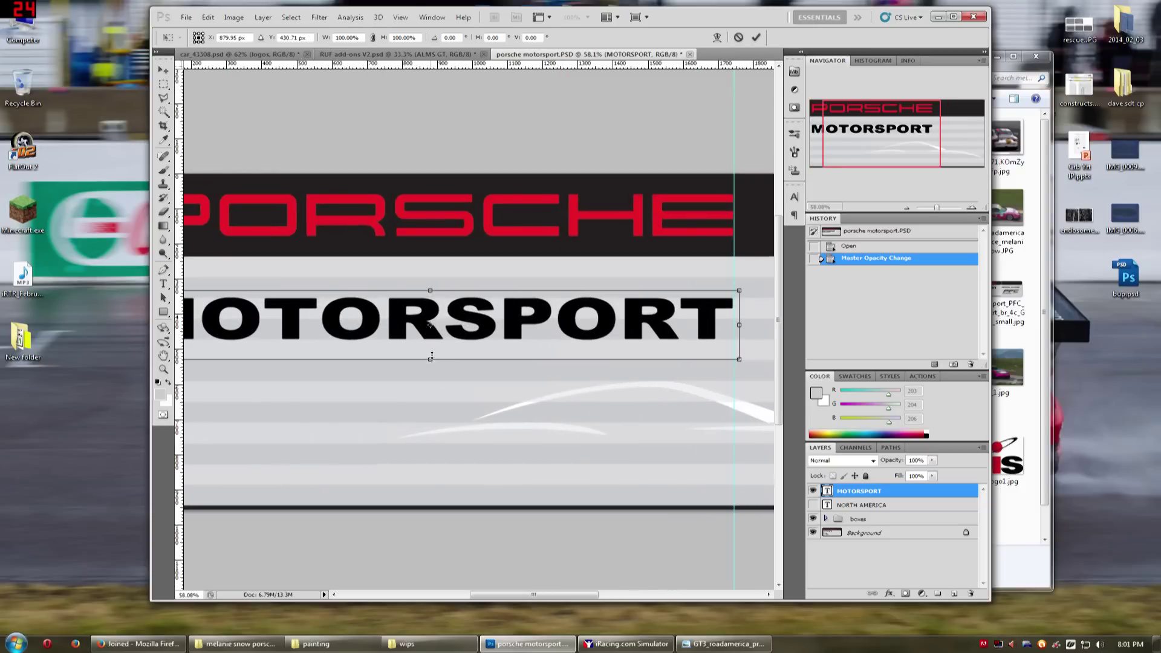
drag(430, 360, 433, 350)
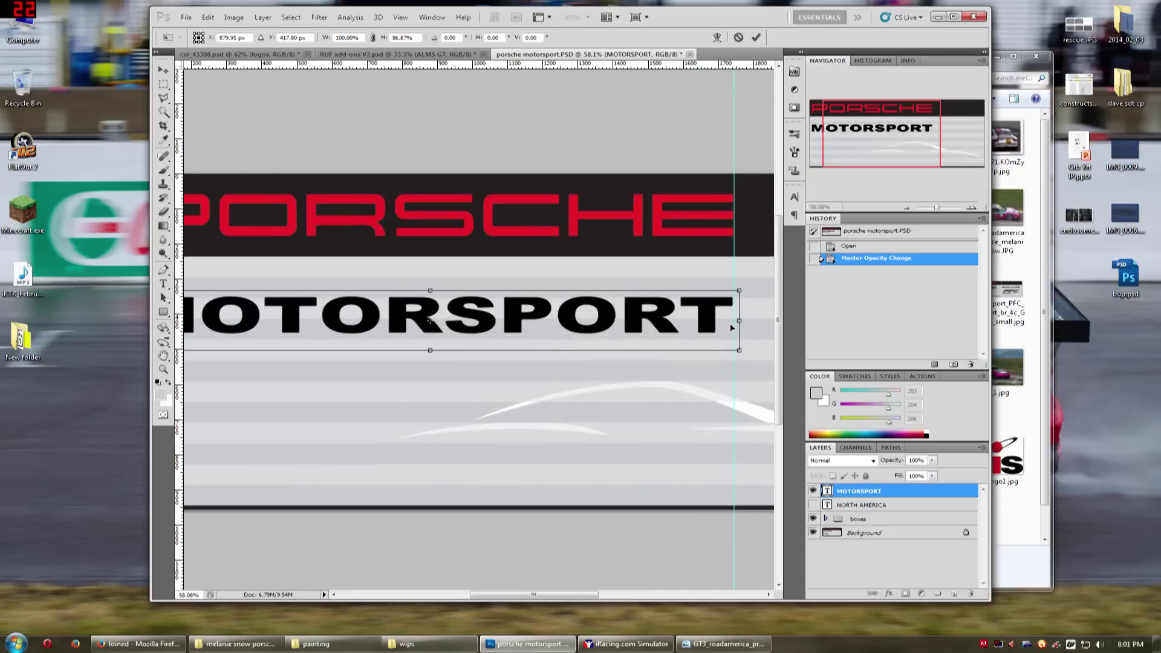
key(Return)
Make the NORTH AMERICA text layer visible and check the complete logo
scroll(562, 325, down, 2)
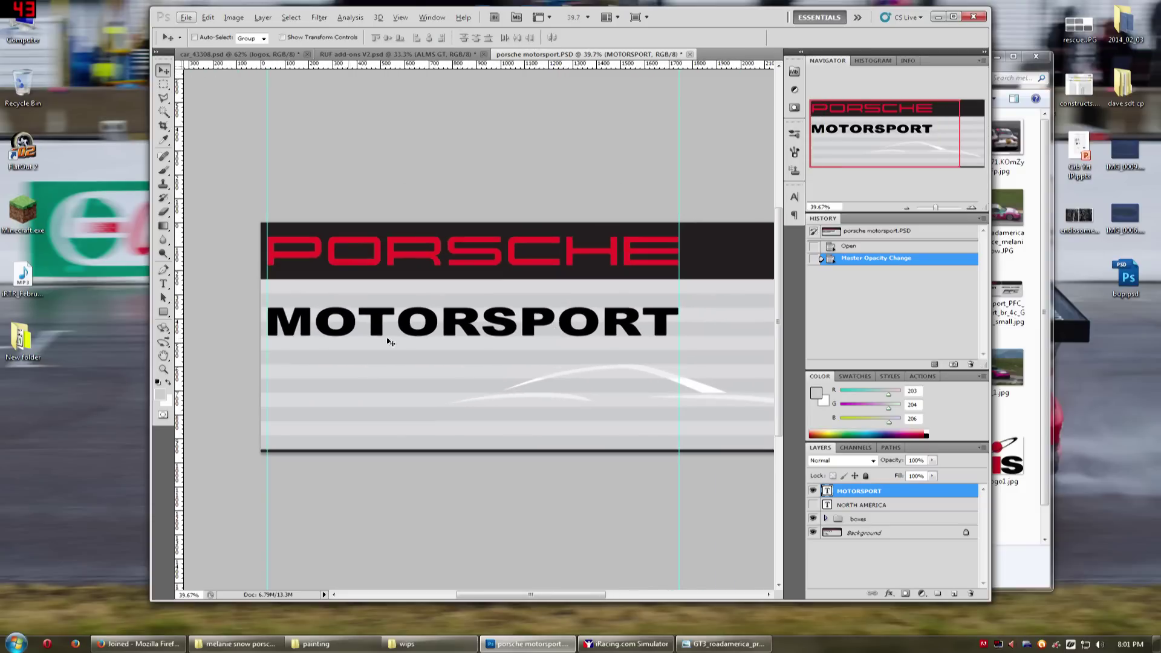
click(812, 504)
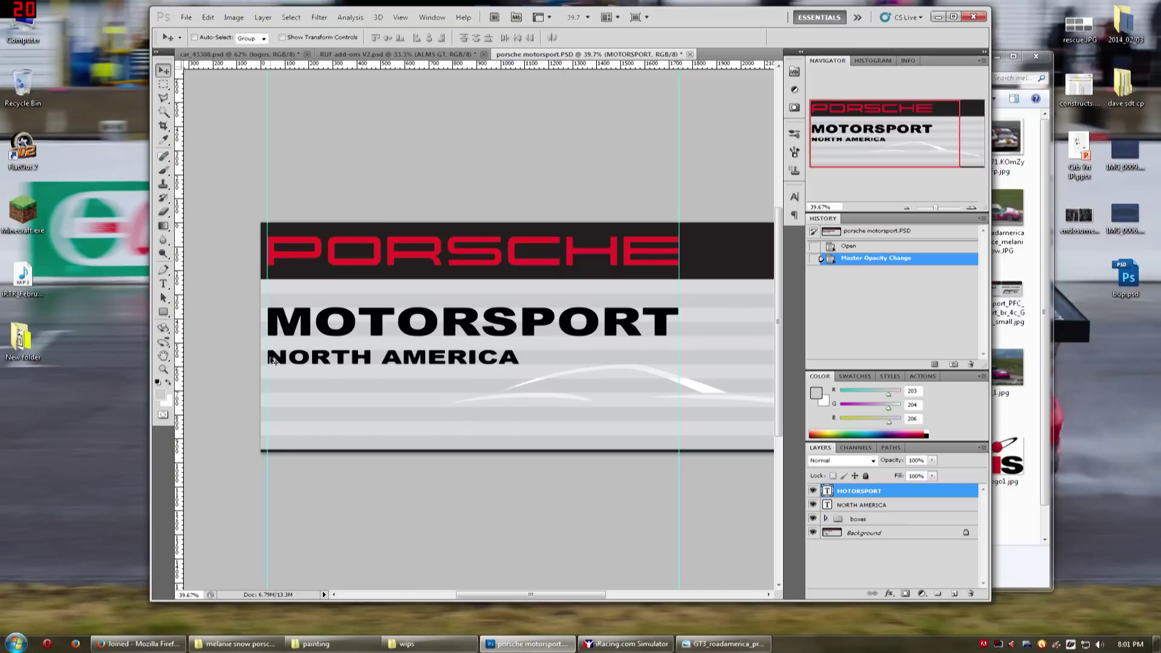
scroll(592, 350, down, 3)
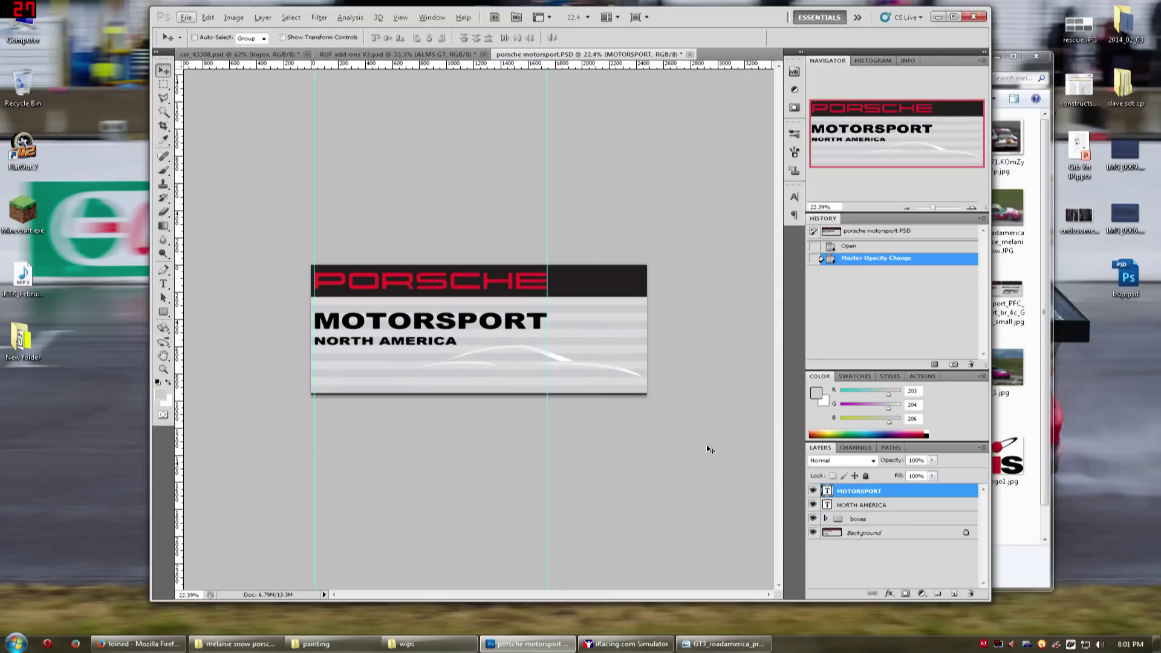
Select all the logo's layers from MOTORSPORT through Background and review the available layer commands
drag(813, 491, 814, 519)
shift+click(873, 532)
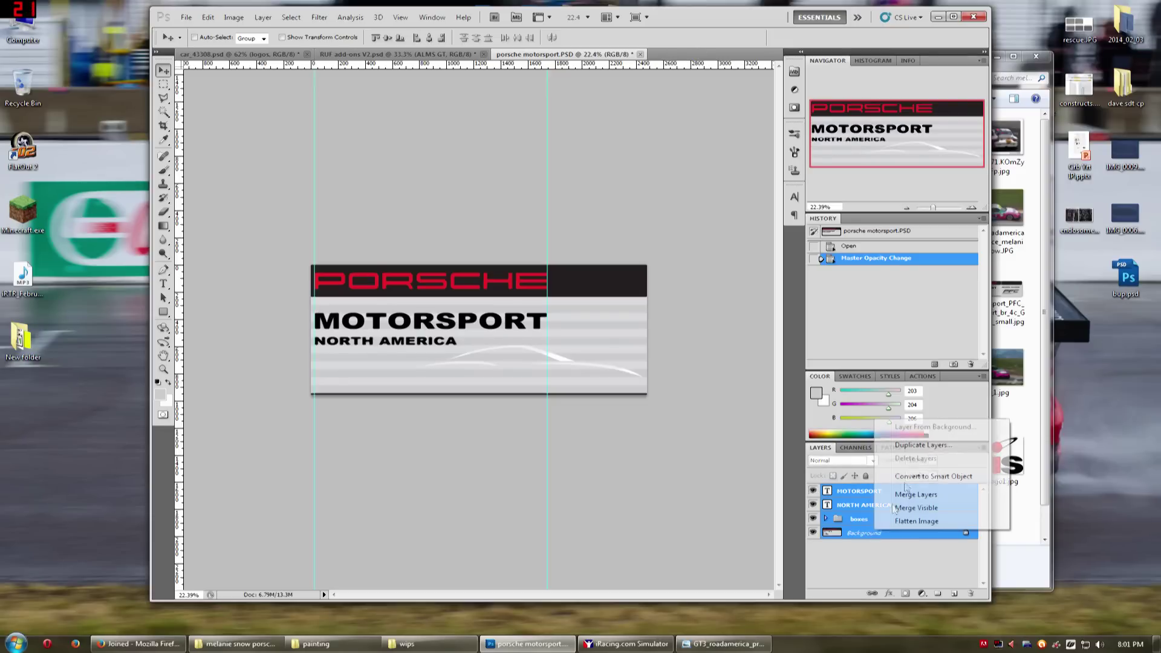
right_click(875, 531)
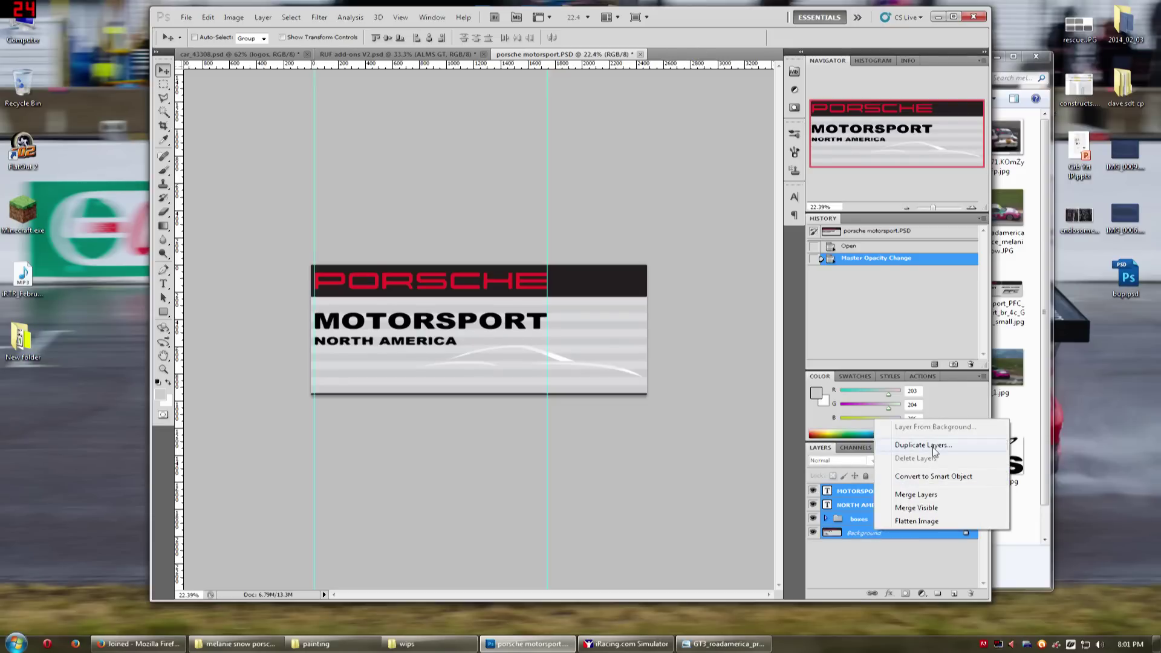
click(348, 54)
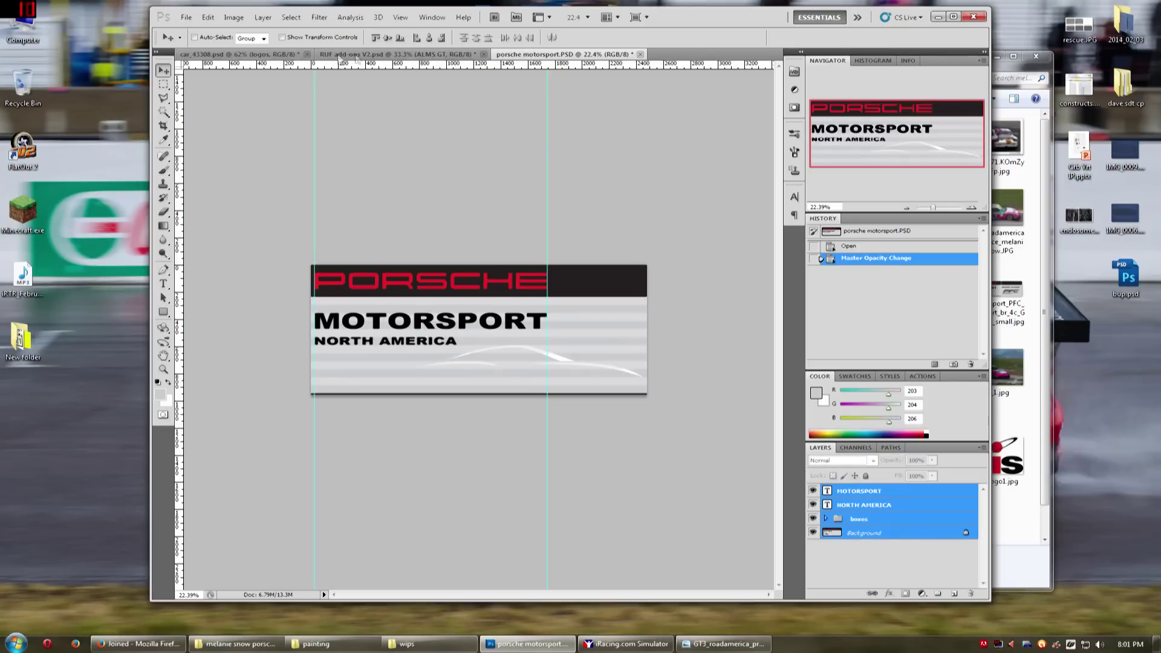
Switch to the car_43308.psd document and make the MOTORSPORT copy layer in the rear logos visible
click(340, 55)
click(248, 55)
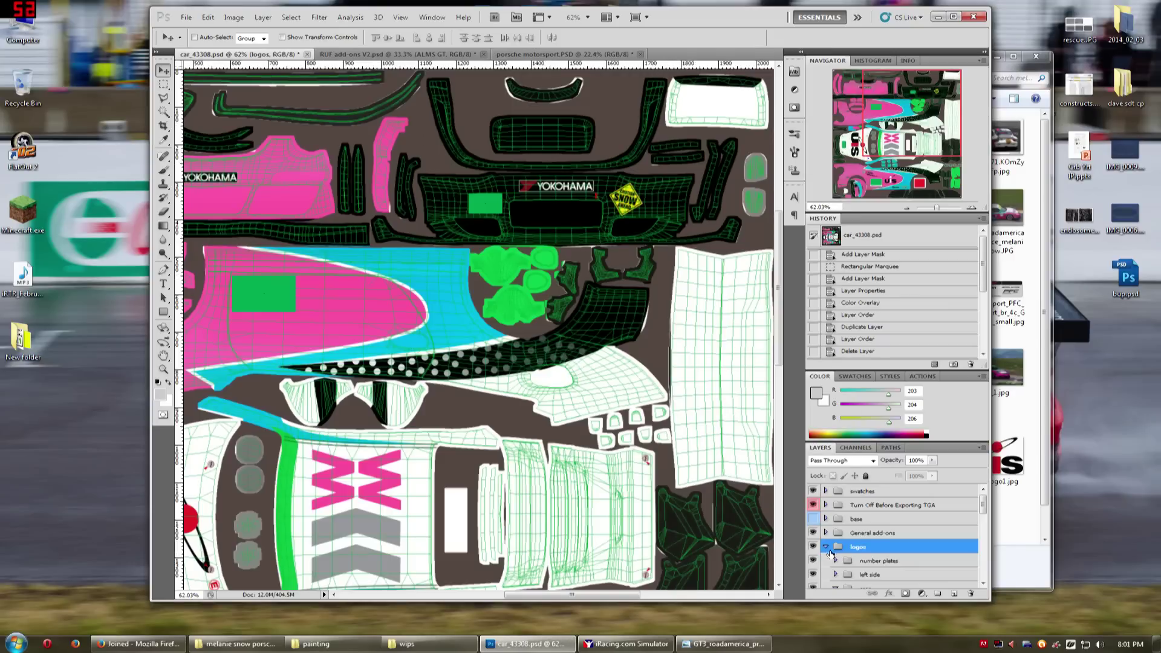
scroll(830, 552, down, 5)
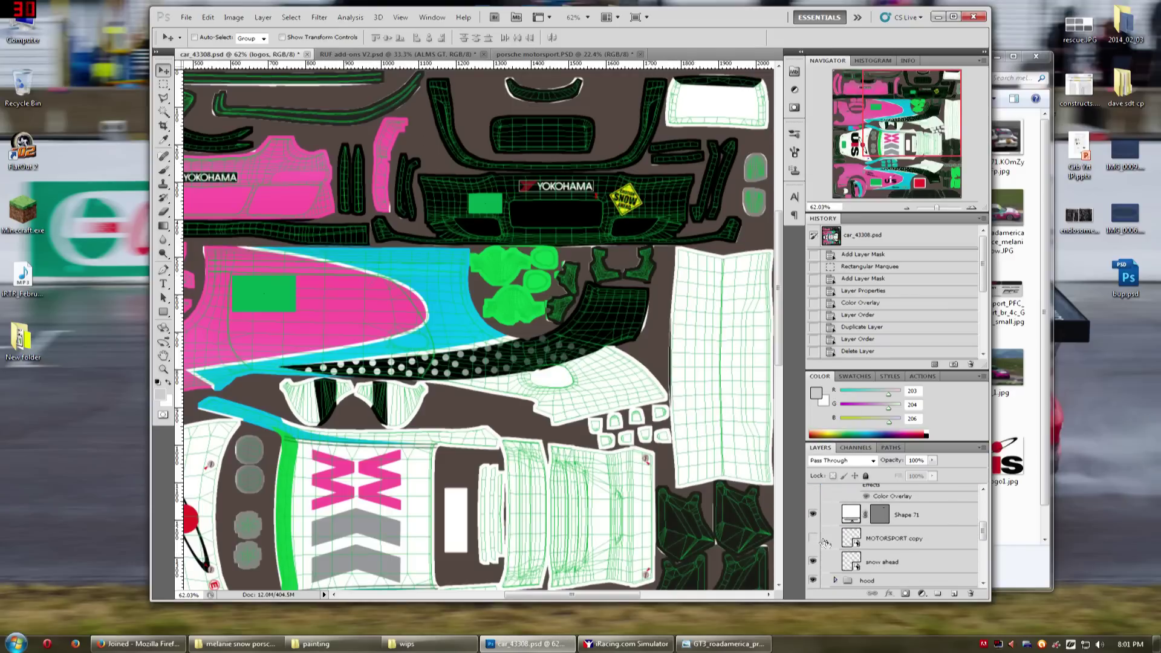
click(813, 539)
scroll(856, 541, up, 1)
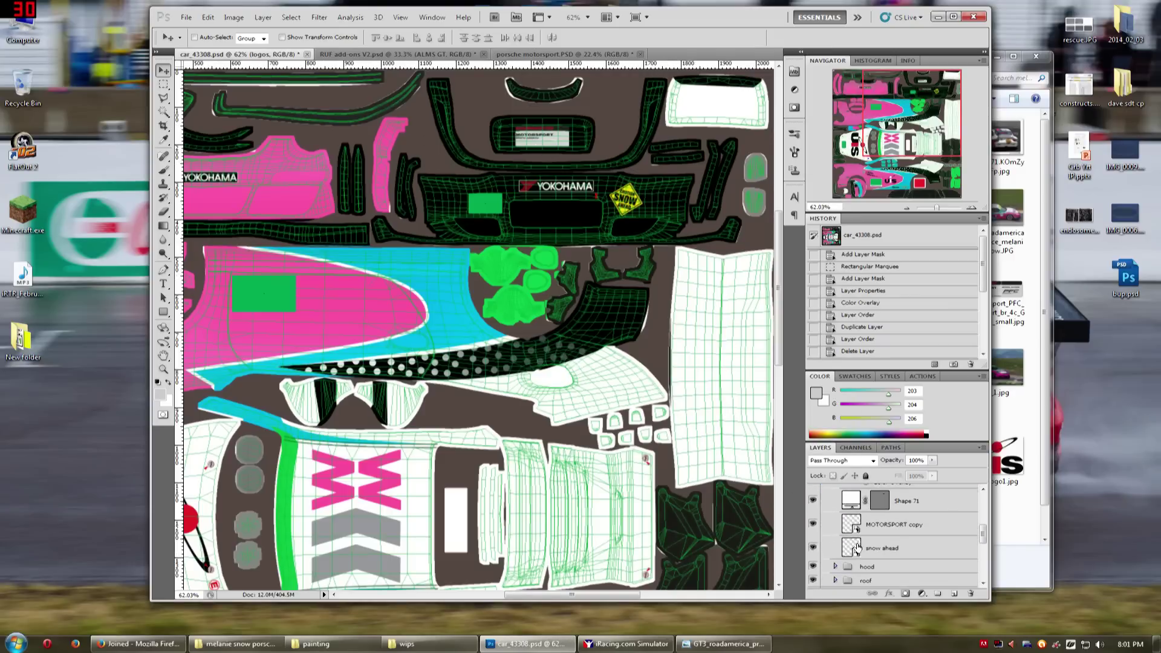
Collapse the rear group, hide the Turn Off Before Exporting TGA group and save the livery
scroll(838, 520, up, 4)
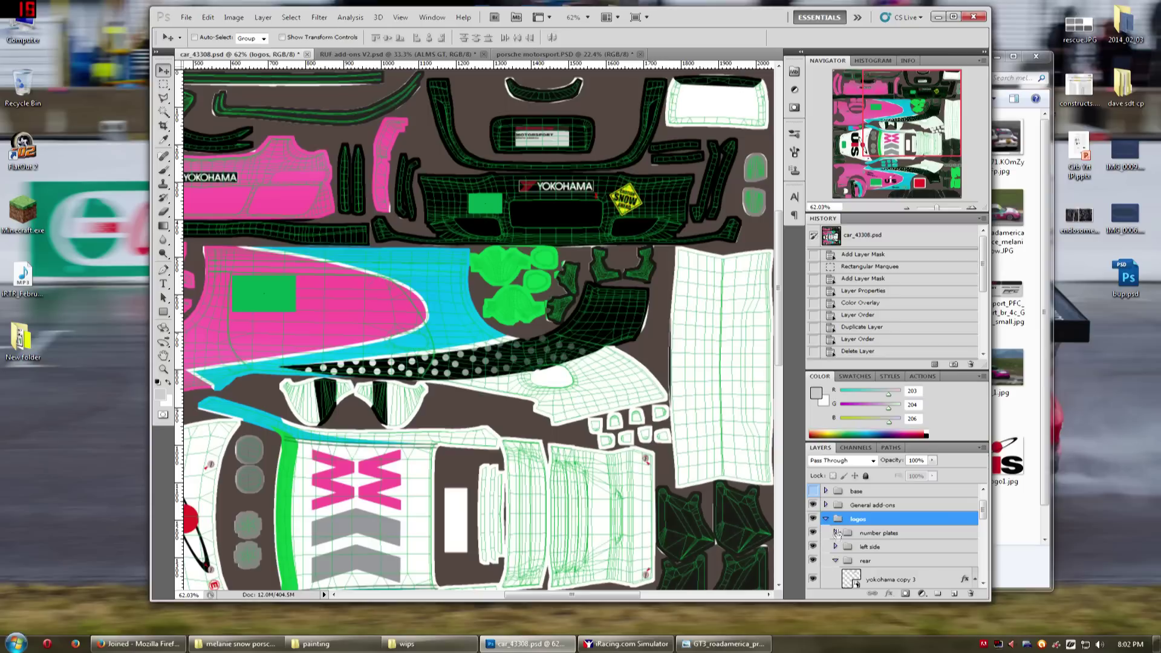
click(836, 561)
scroll(814, 518, up, 1)
drag(813, 493, 813, 505)
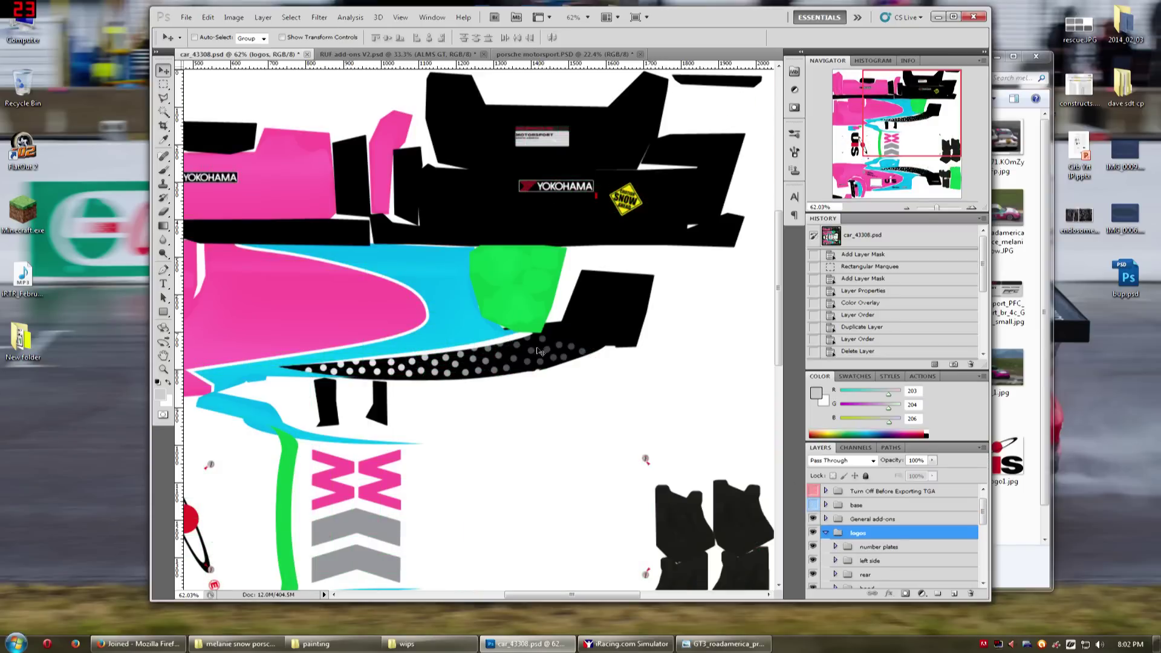
key(ctrl+s)
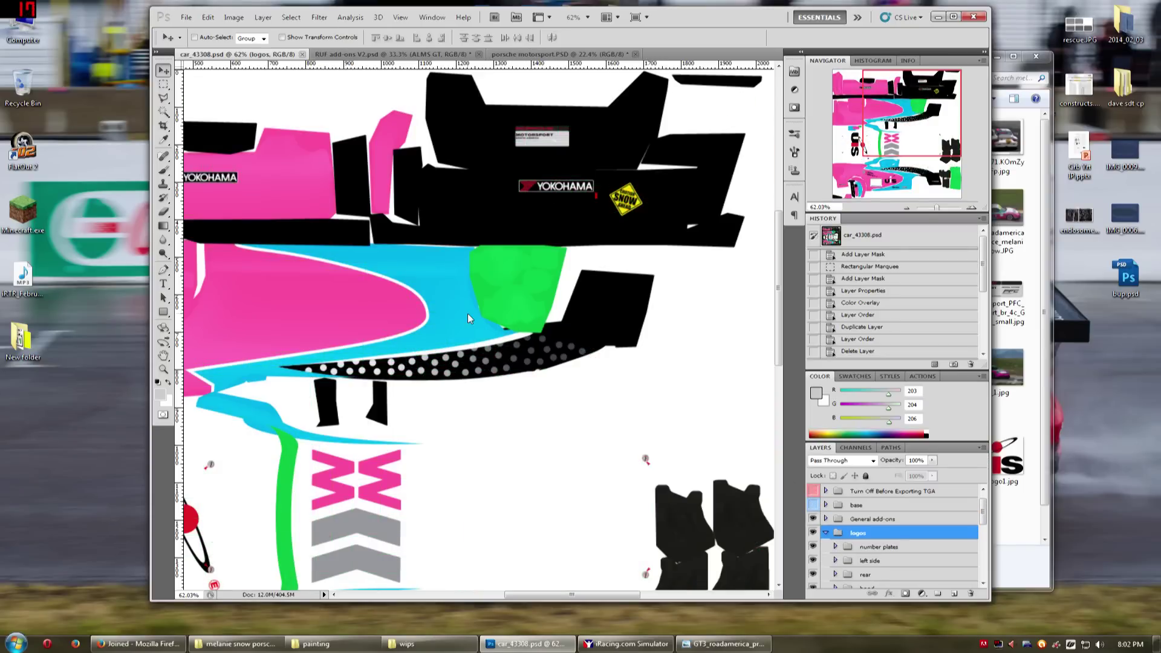
Switch to the iRacing simulator, reload the car's paint and examine the logos on the rear bumper from several angles
click(625, 643)
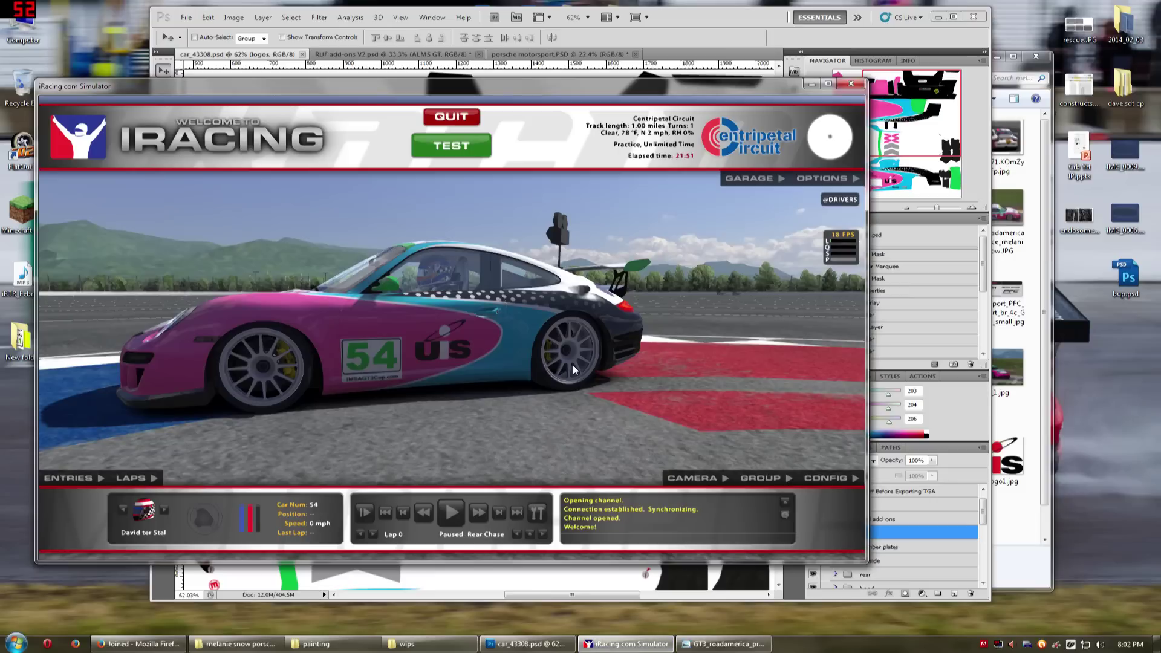
key(ctrl+r)
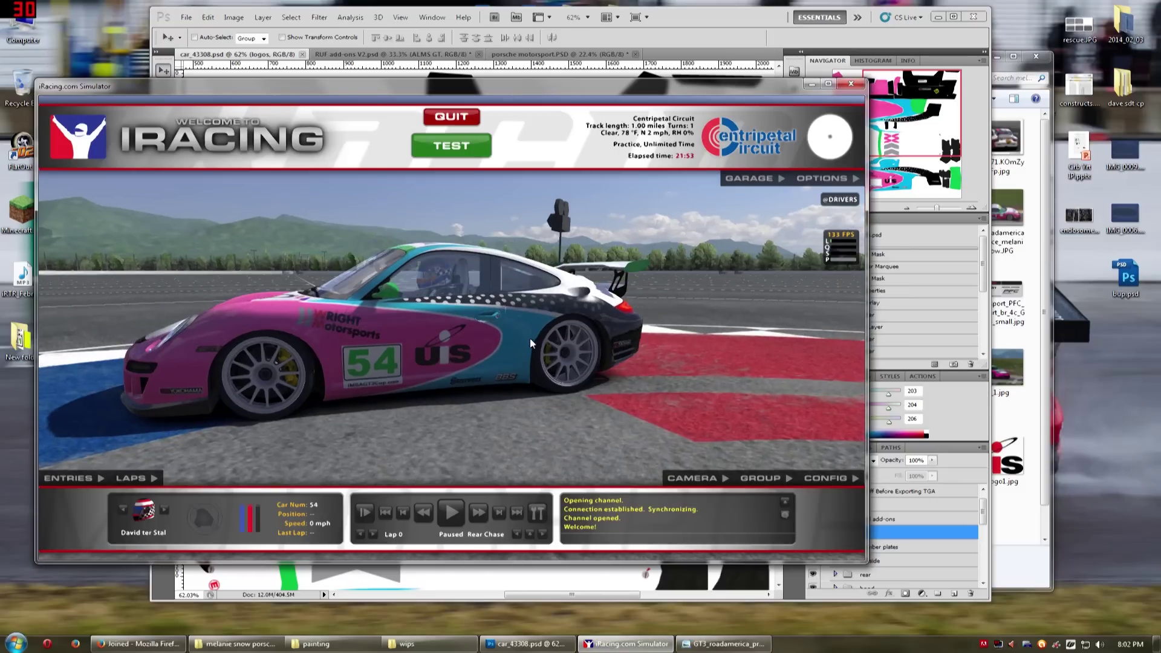
drag(347, 316, 207, 418)
drag(452, 368, 497, 369)
scroll(496, 368, up, 4)
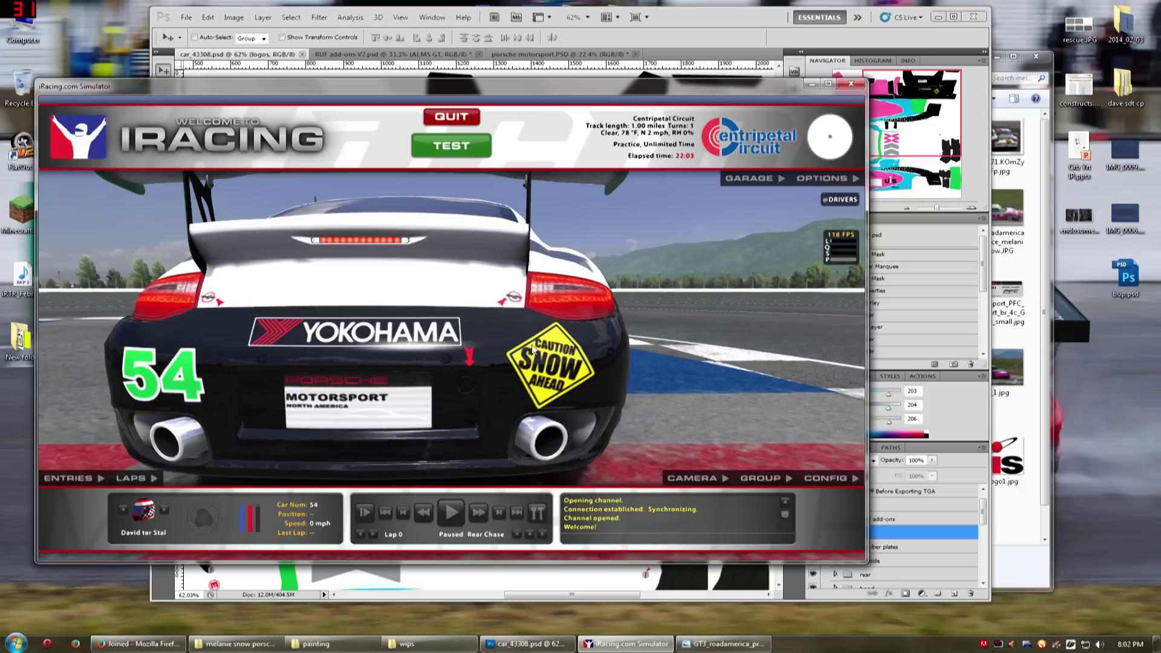
drag(555, 326, 540, 327)
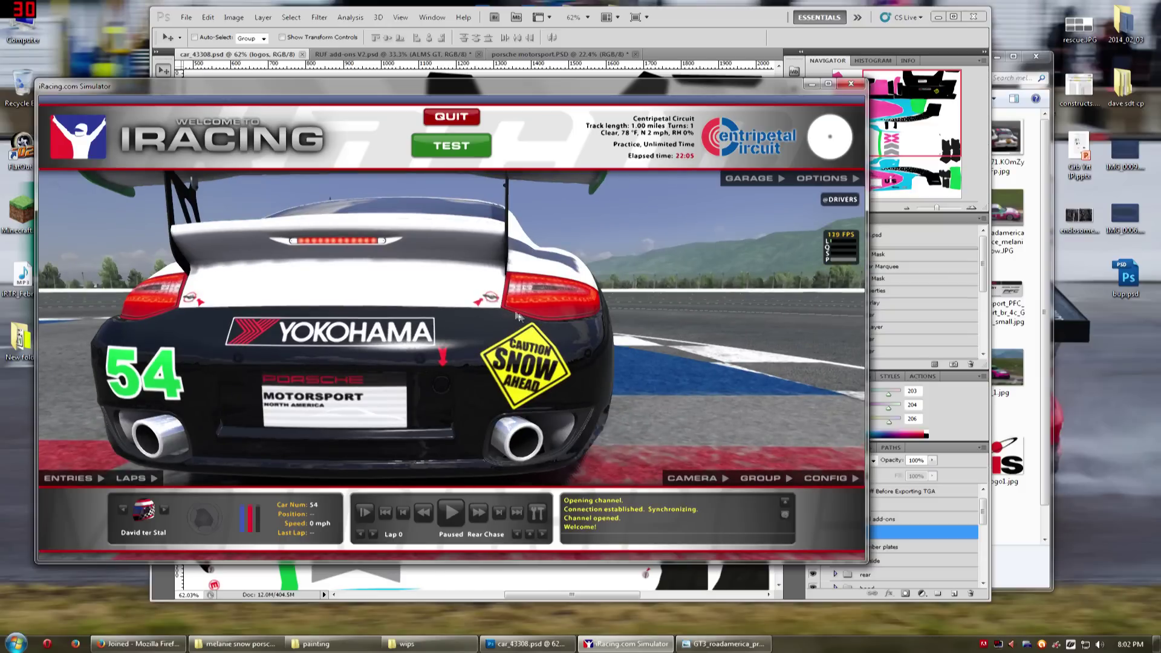
drag(558, 414, 448, 359)
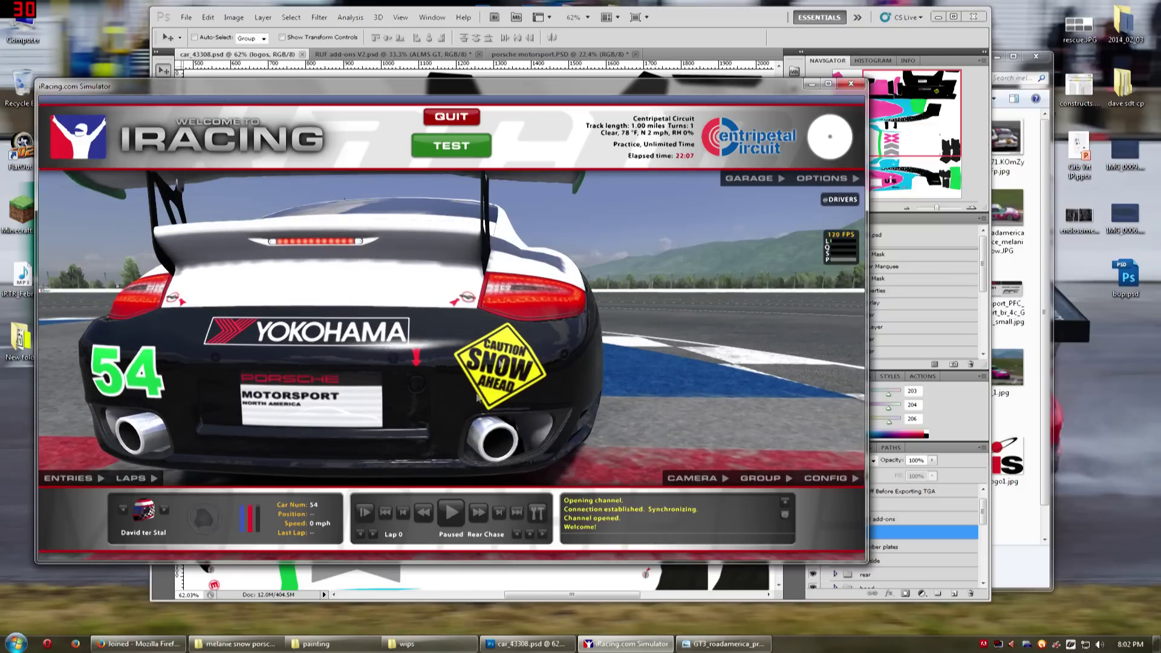
drag(477, 398, 501, 364)
drag(428, 407, 541, 409)
drag(562, 324, 495, 282)
Return to Photoshop and show the Turn Off Before Exporting TGA group again
key(alt+Tab)
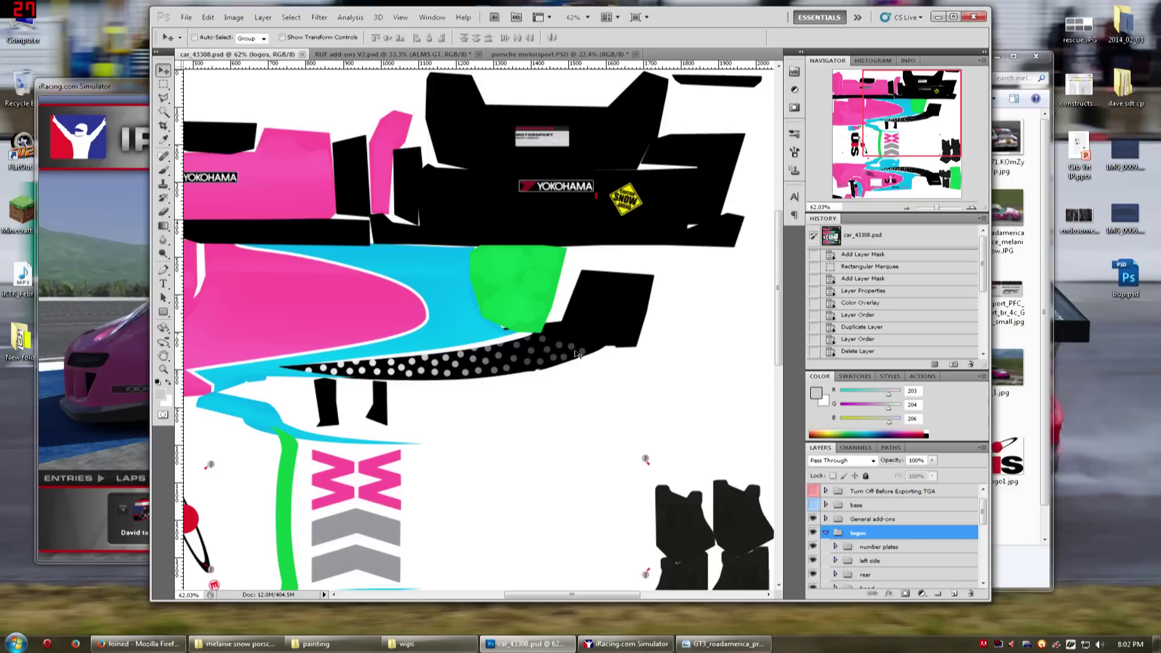
click(813, 491)
scroll(553, 378, down, 6)
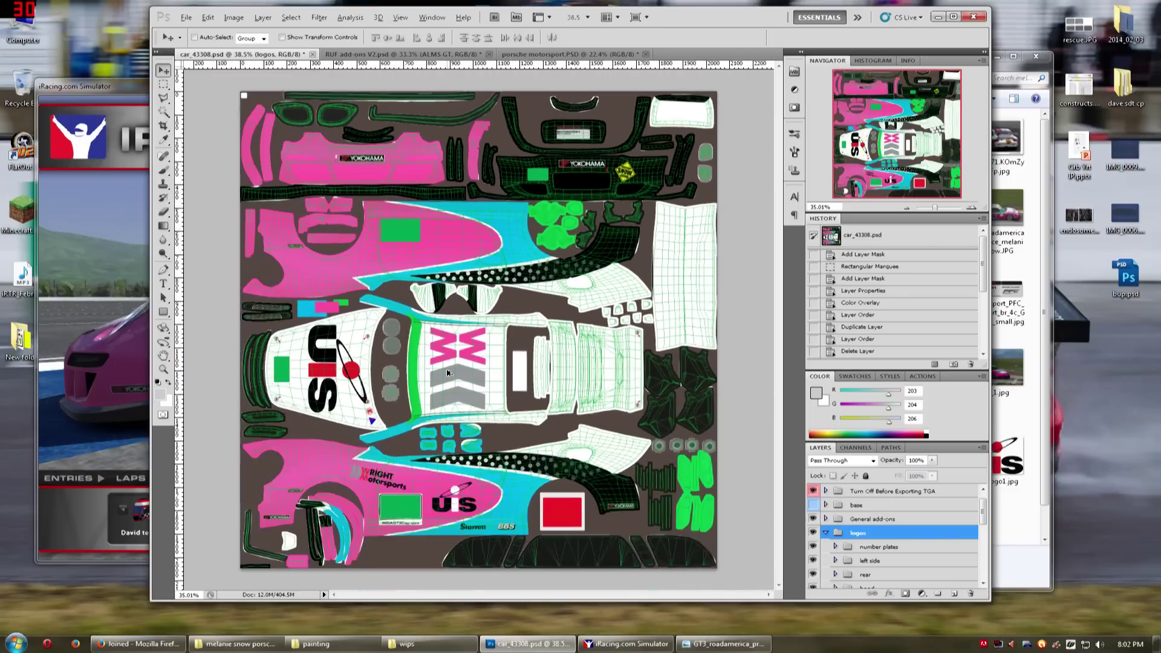
scroll(558, 501, up, 2)
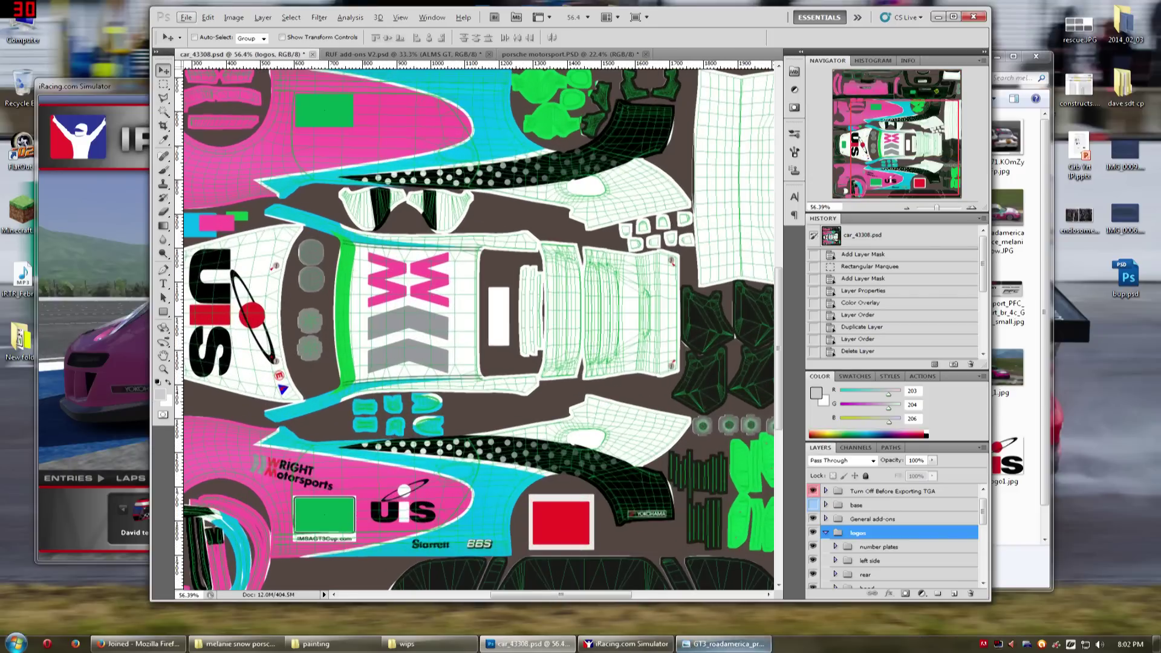
Show the vp layer in the left side logos group and compare its placement with the GT3 Road America reference photo
click(722, 643)
scroll(805, 440, up, 2)
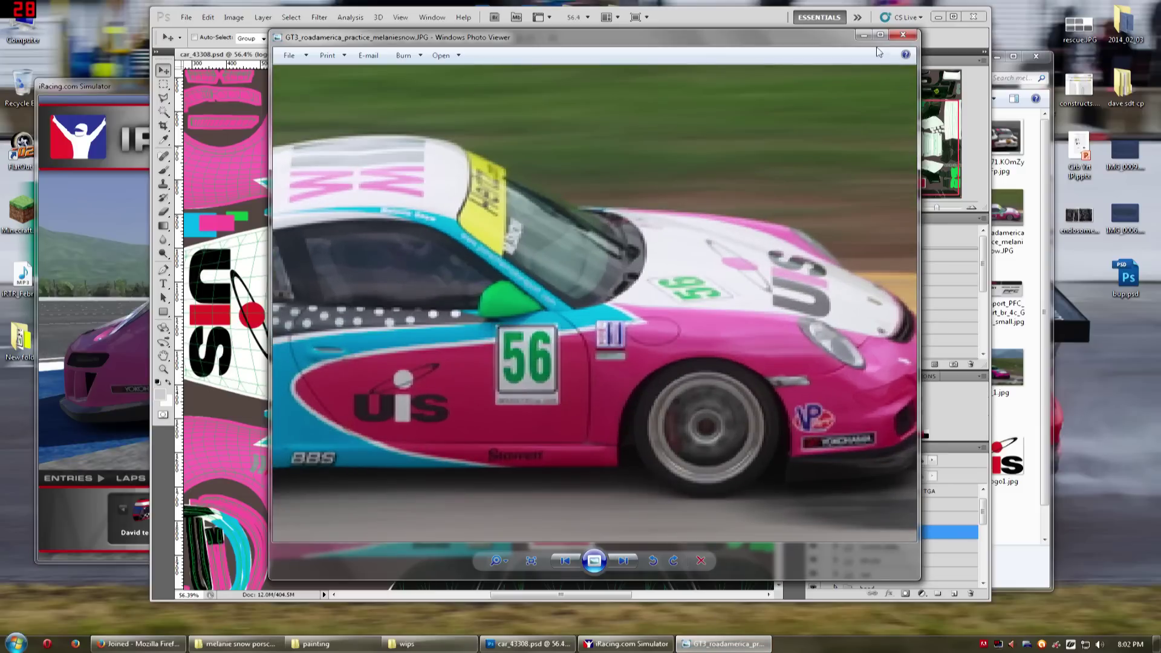
click(860, 37)
scroll(872, 558, down, 1)
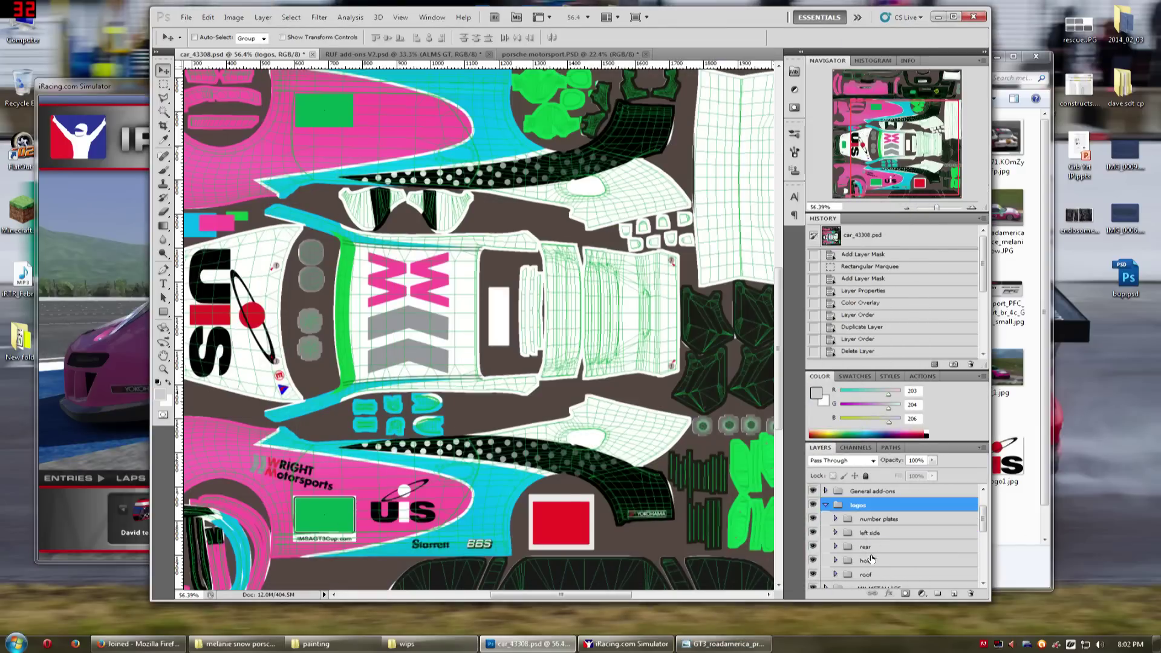
click(835, 532)
scroll(832, 532, down, 3)
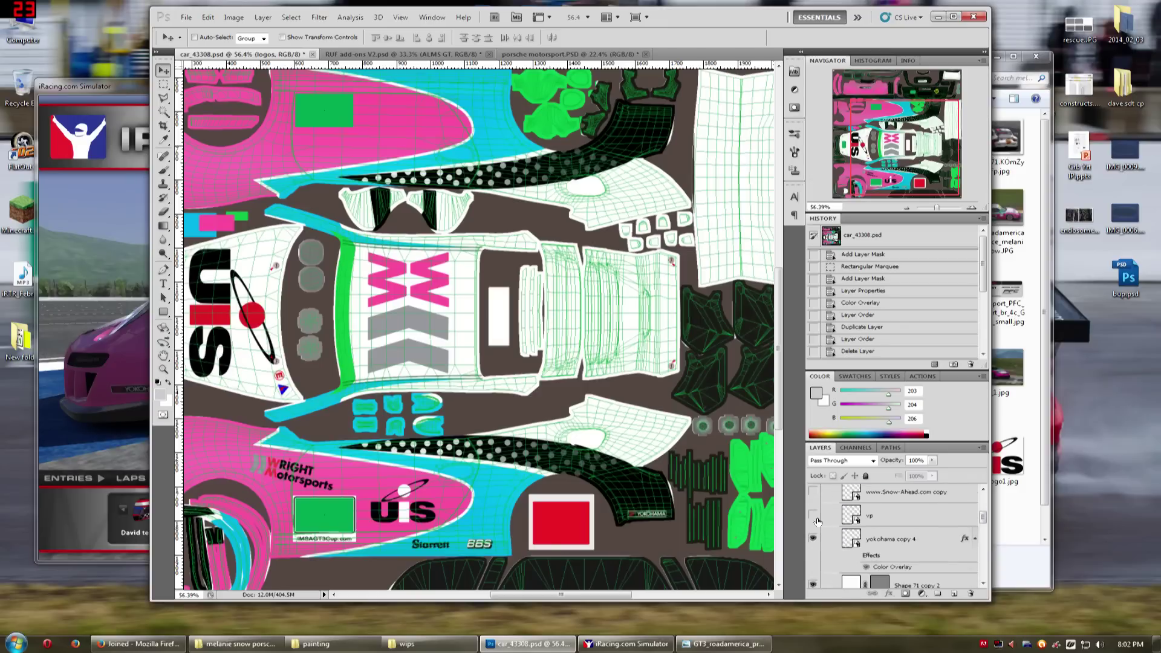
drag(947, 169, 929, 171)
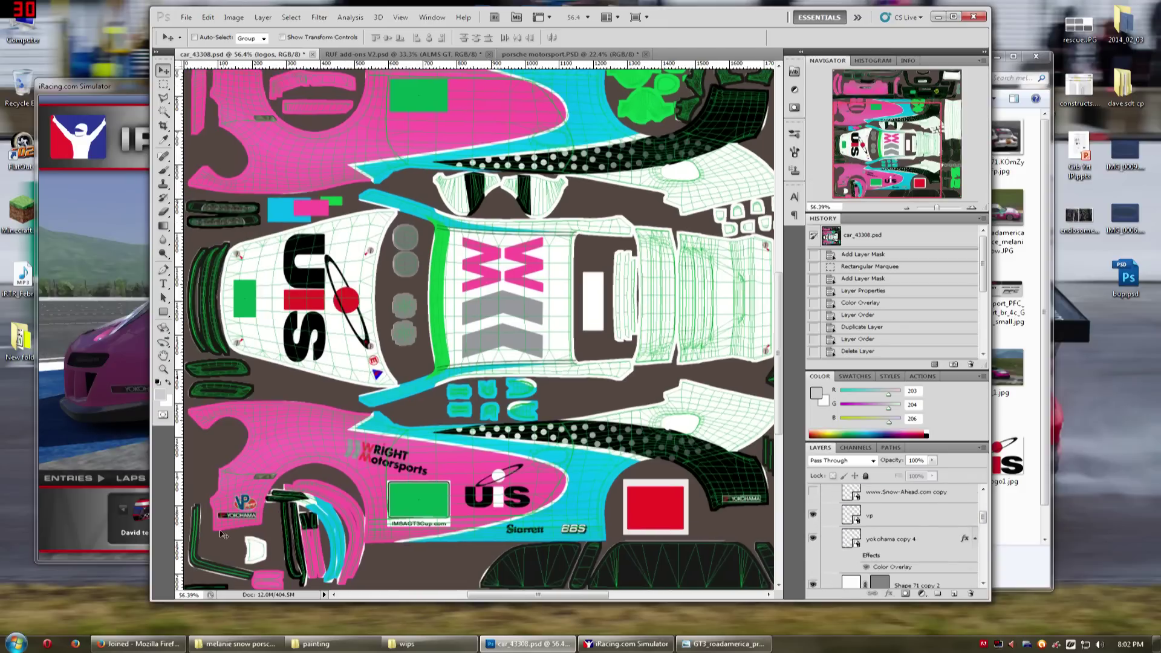
click(722, 645)
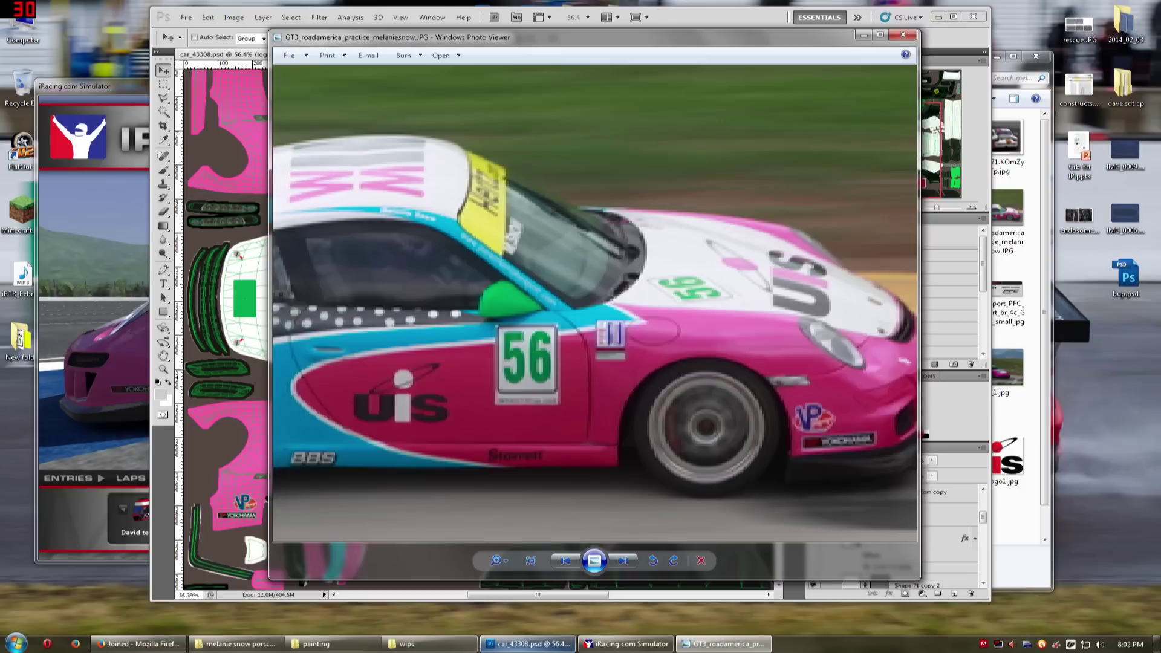
Return to Photoshop and close the porsche motorsport.PSD document
click(544, 646)
click(635, 55)
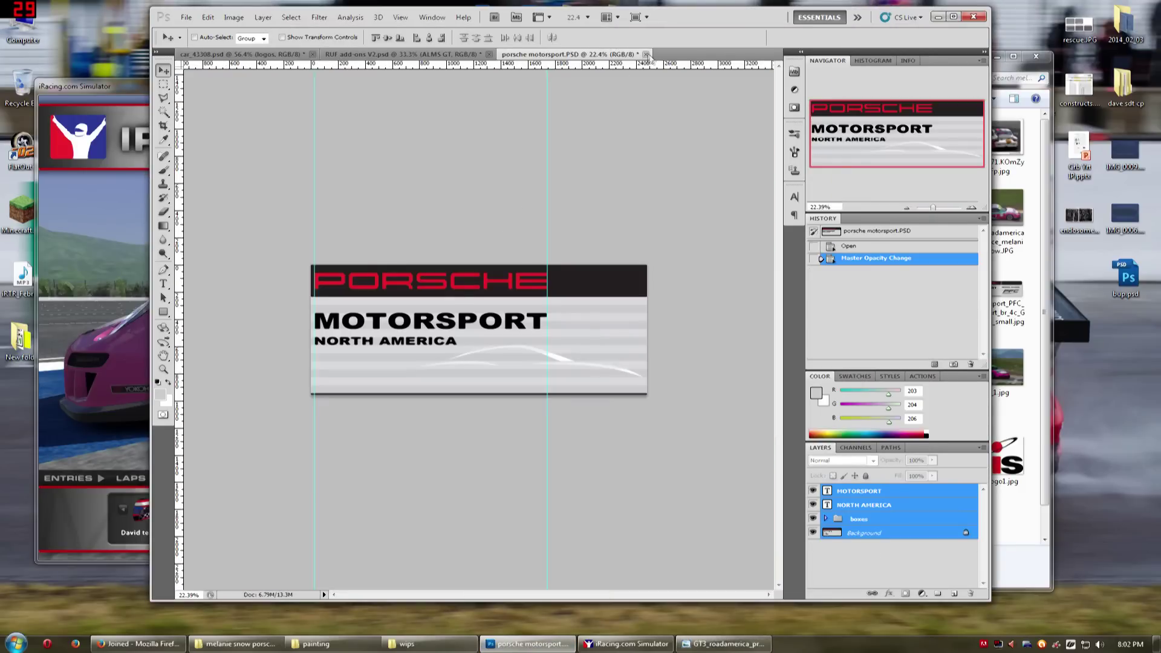
click(647, 54)
click(599, 243)
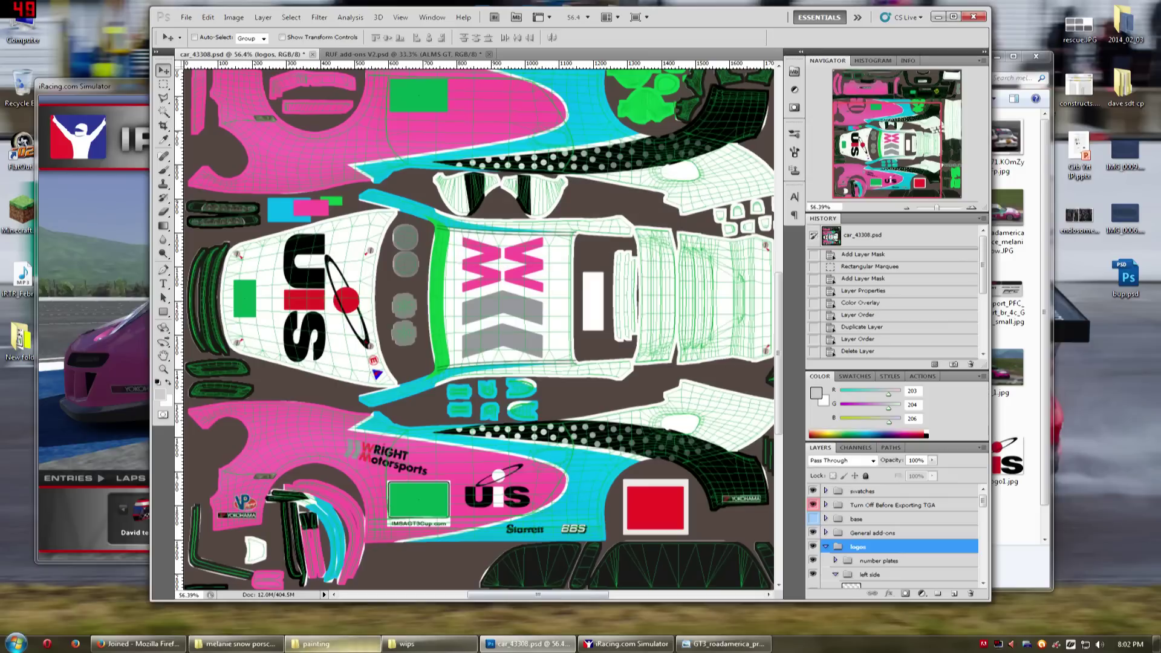
Open the VP Racing Fuels logo JPG from the reference folder, copy it into a new document and close the original
click(236, 643)
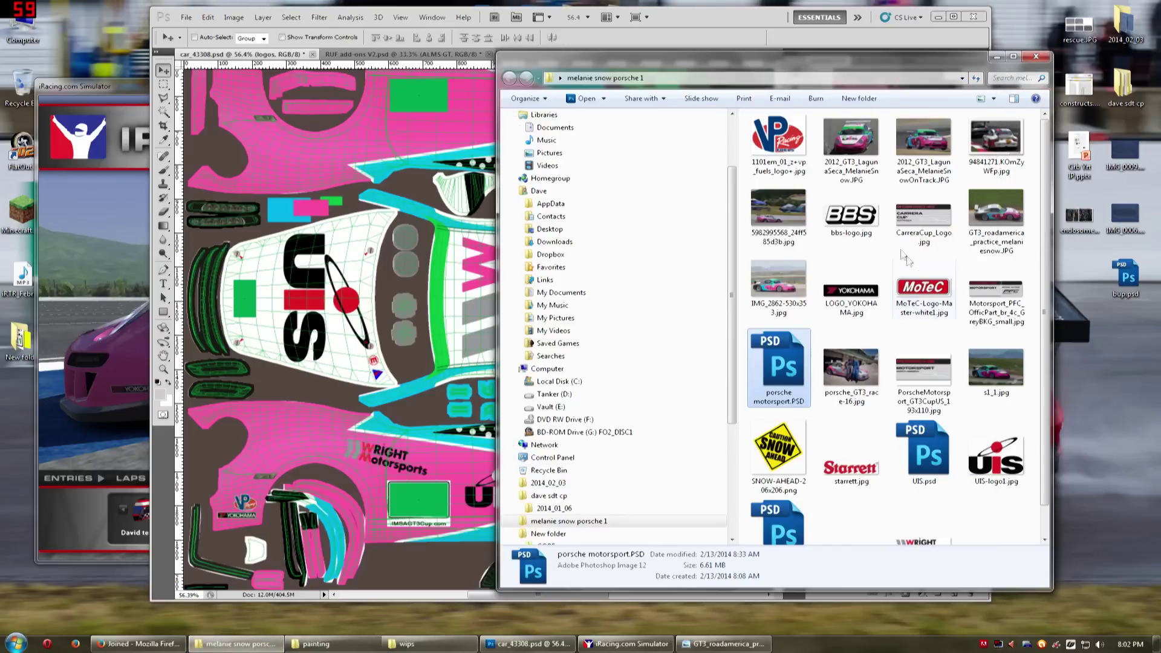
double_click(778, 139)
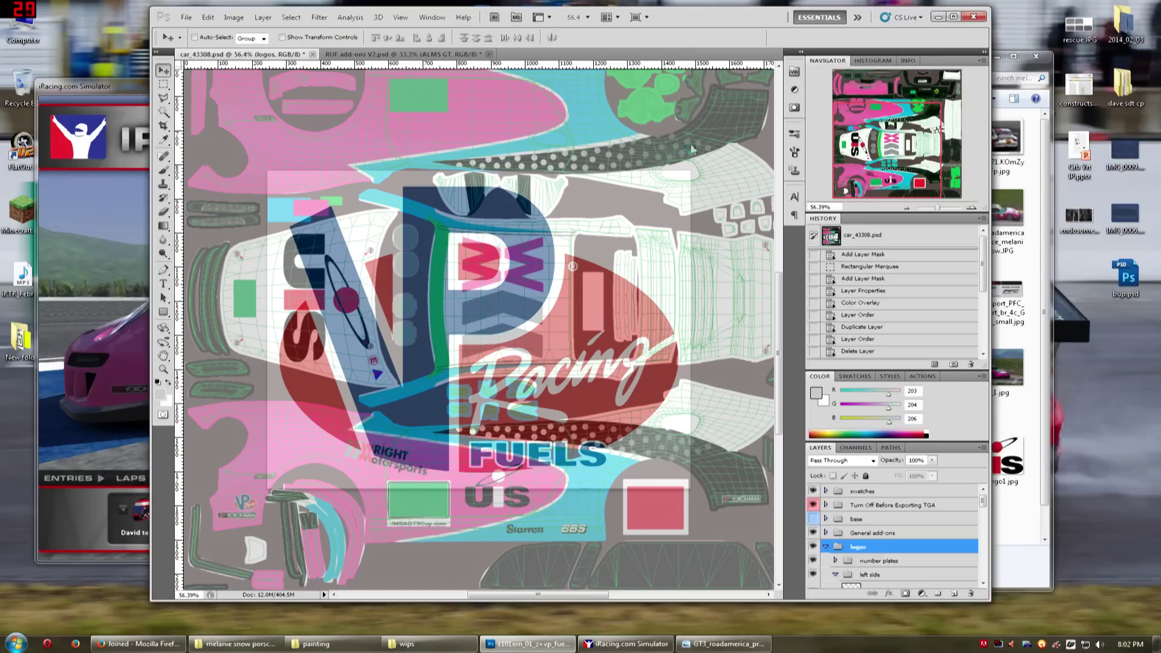
key(ctrl+a)
key(ctrl+c)
key(ctrl+n)
key(Return)
key(ctrl+v)
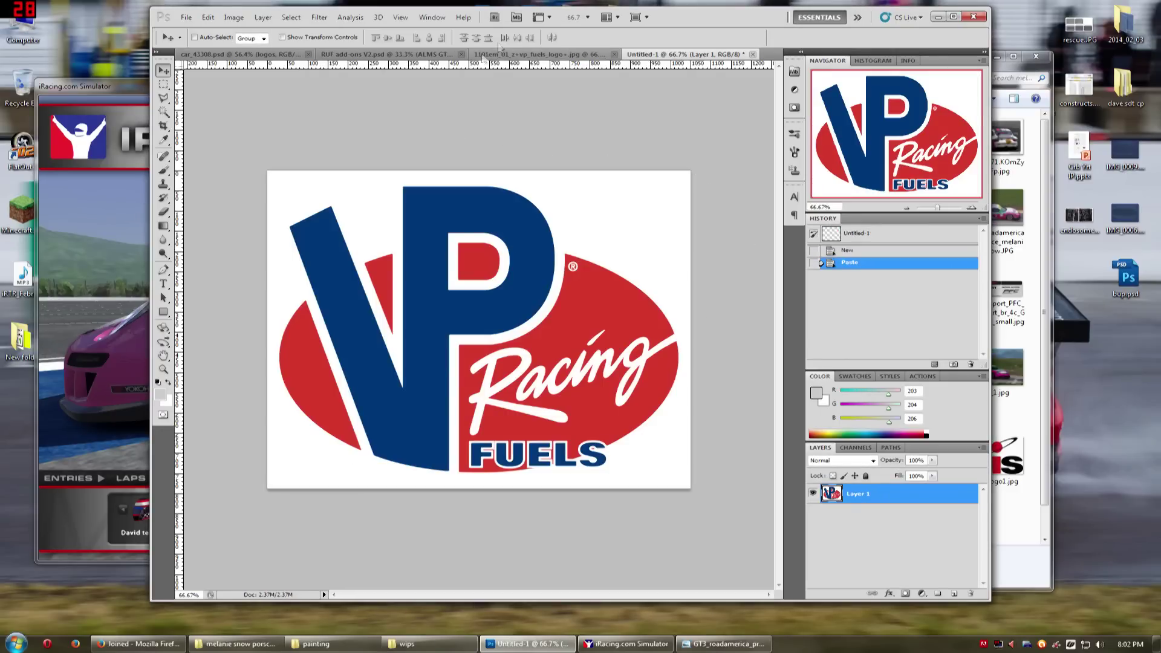
click(579, 54)
click(619, 55)
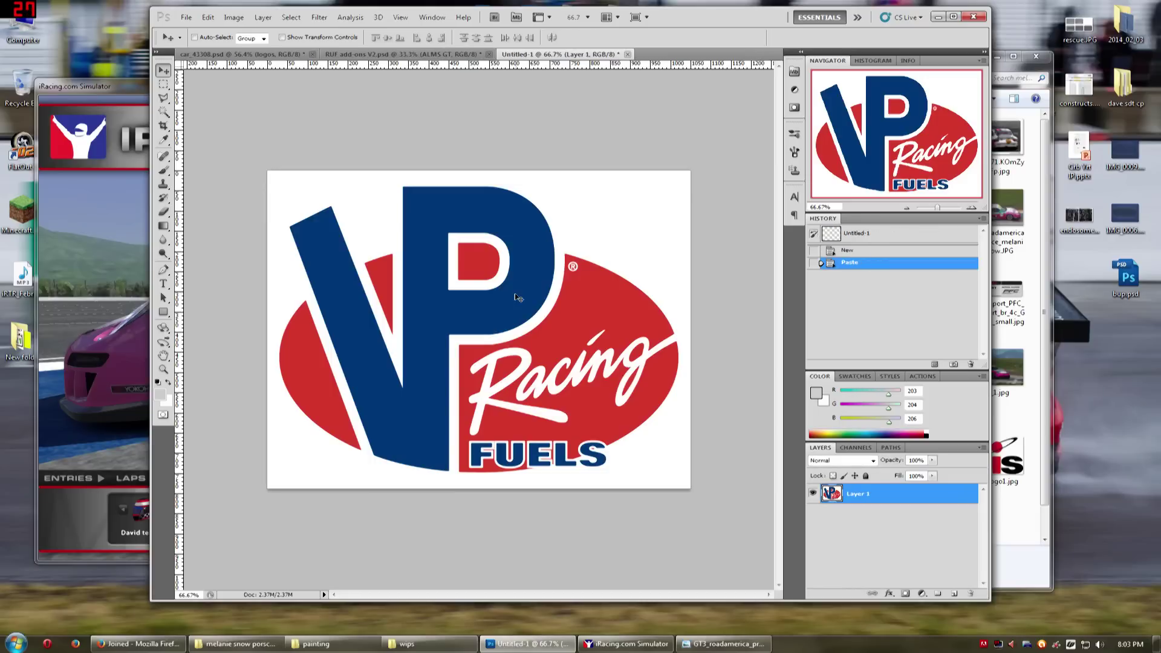
Delete the white background around the VP Racing Fuels logo using the Magic Wand, and clear the selection
click(169, 113)
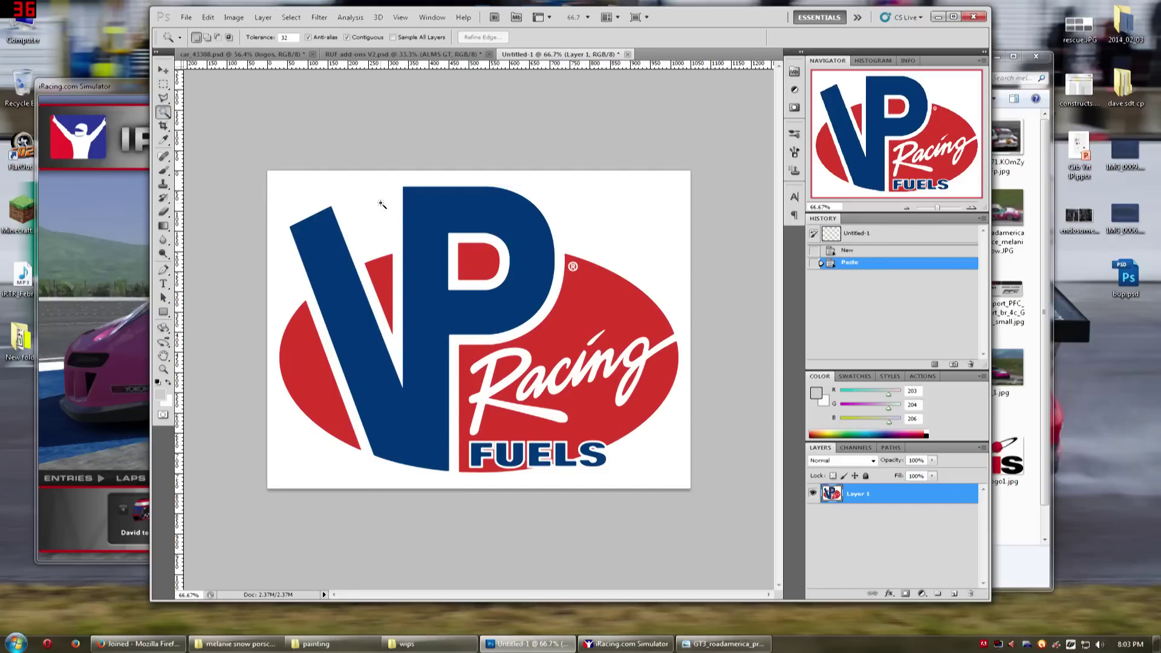
click(382, 205)
key(Delete)
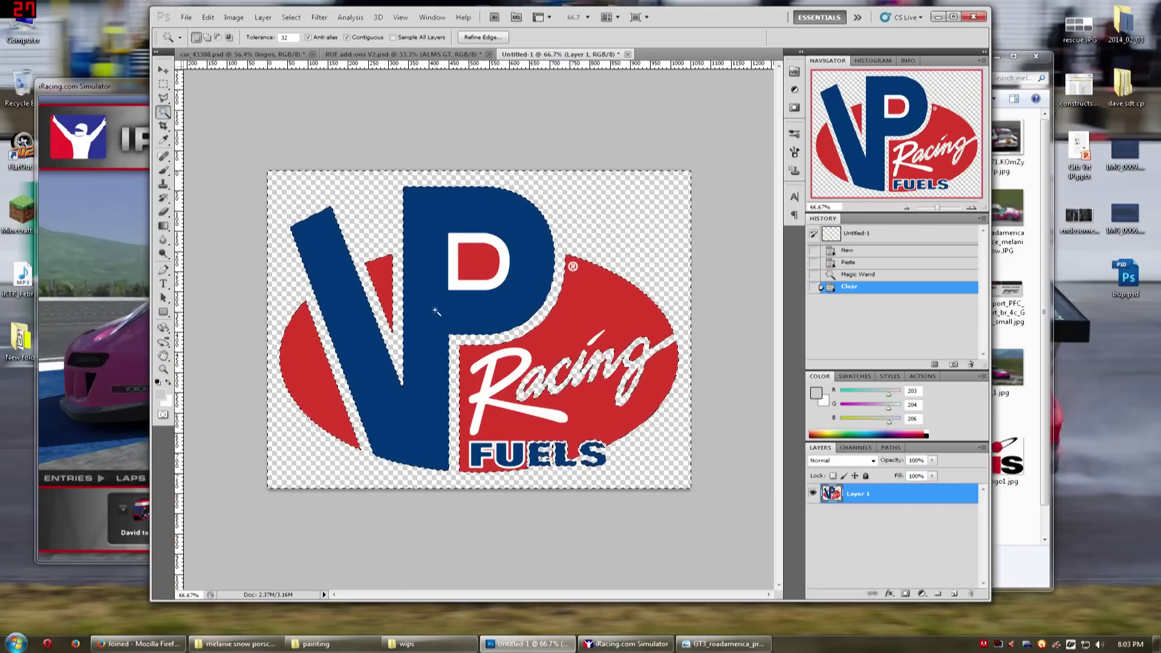
key(ctrl+d)
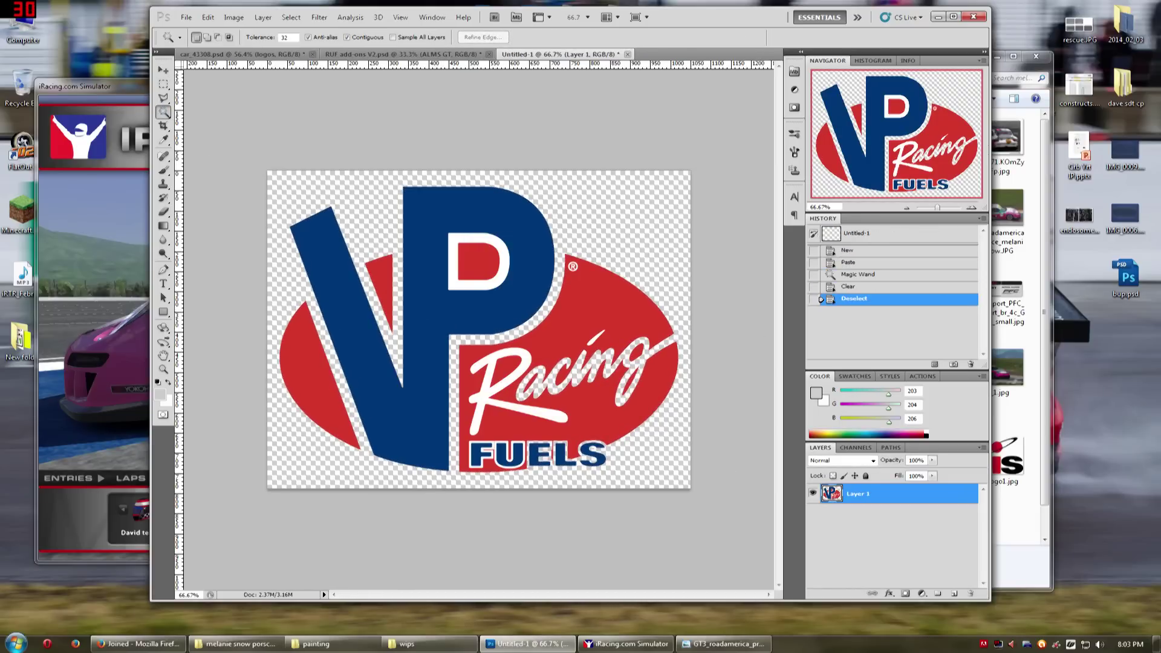
Add a white outside Stroke layer style to the VP logo layer, thick enough to outline the lettering
double_click(927, 502)
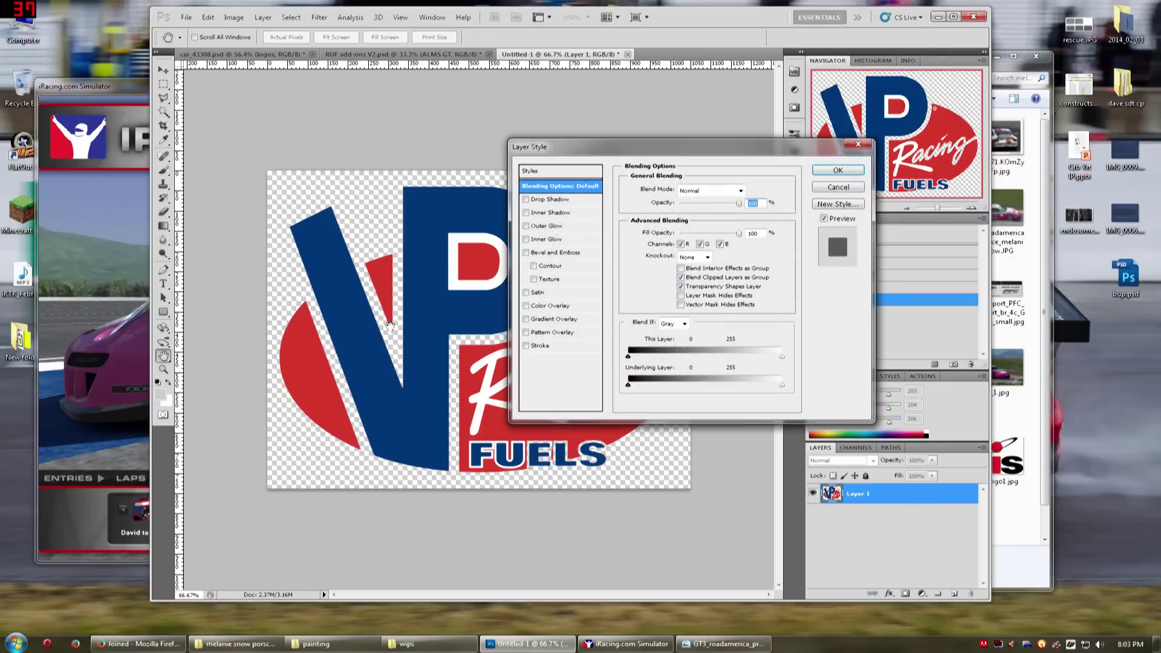
click(548, 345)
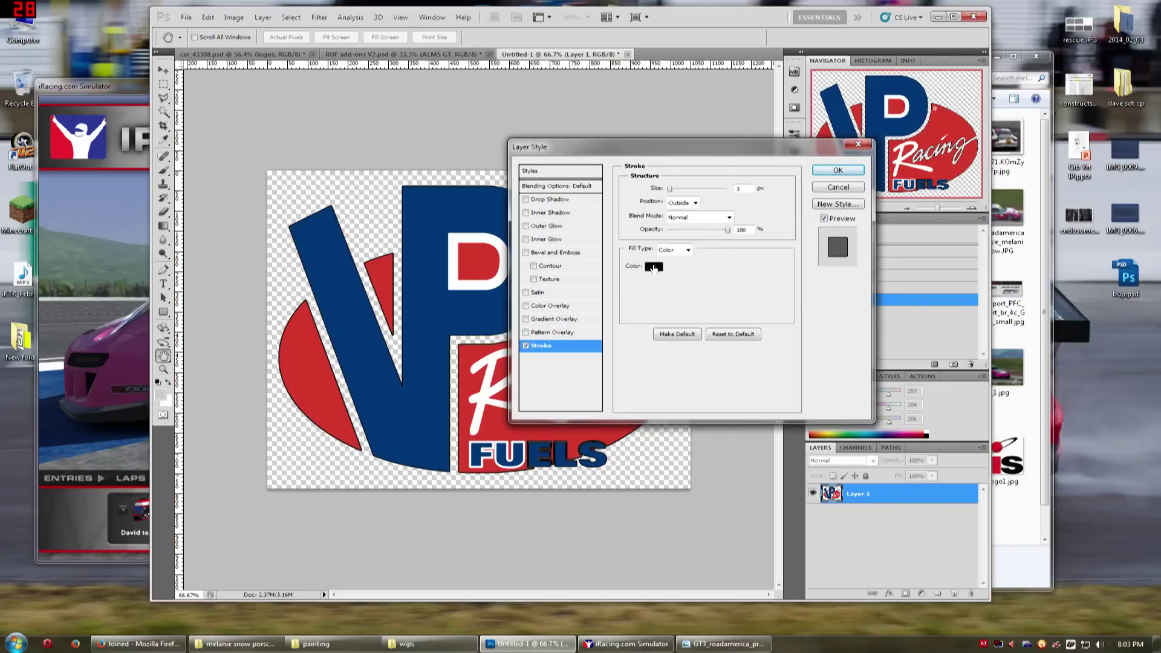
click(654, 267)
click(290, 92)
click(563, 81)
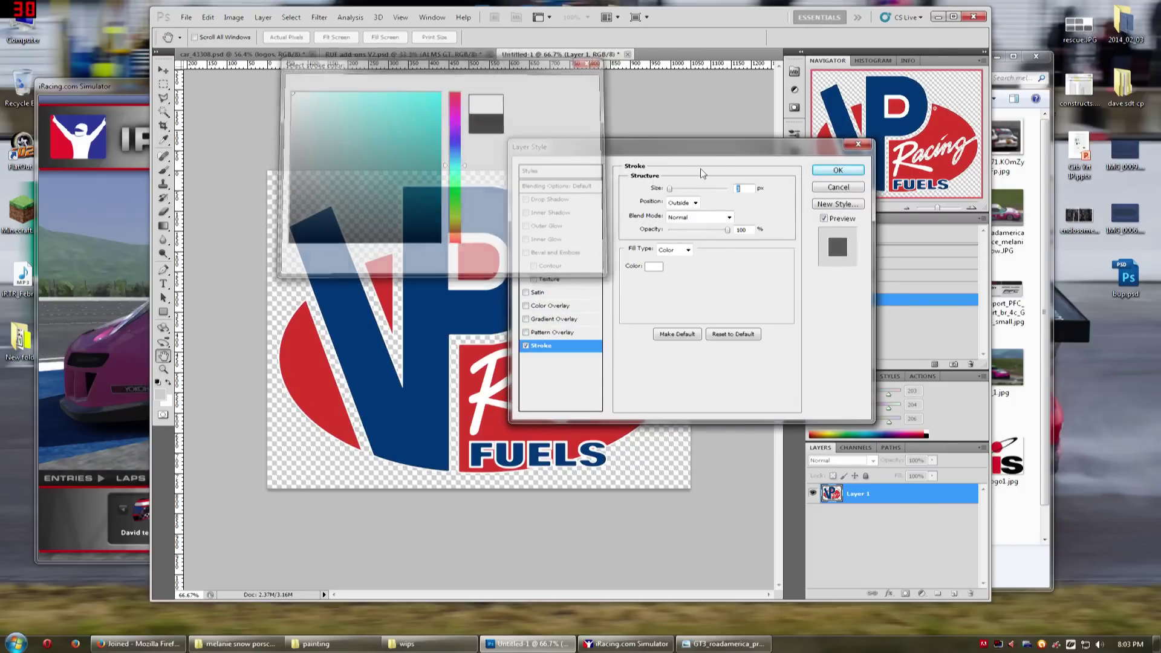
drag(712, 146, 911, 127)
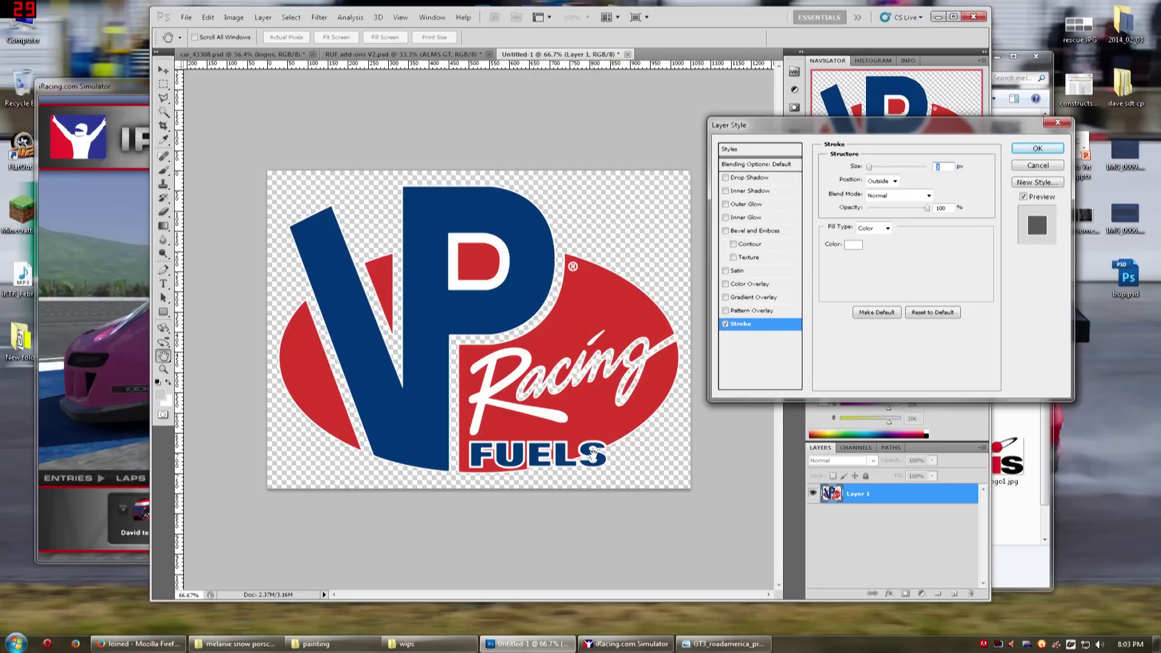
scroll(597, 473, up, 6)
scroll(589, 482, down, 1)
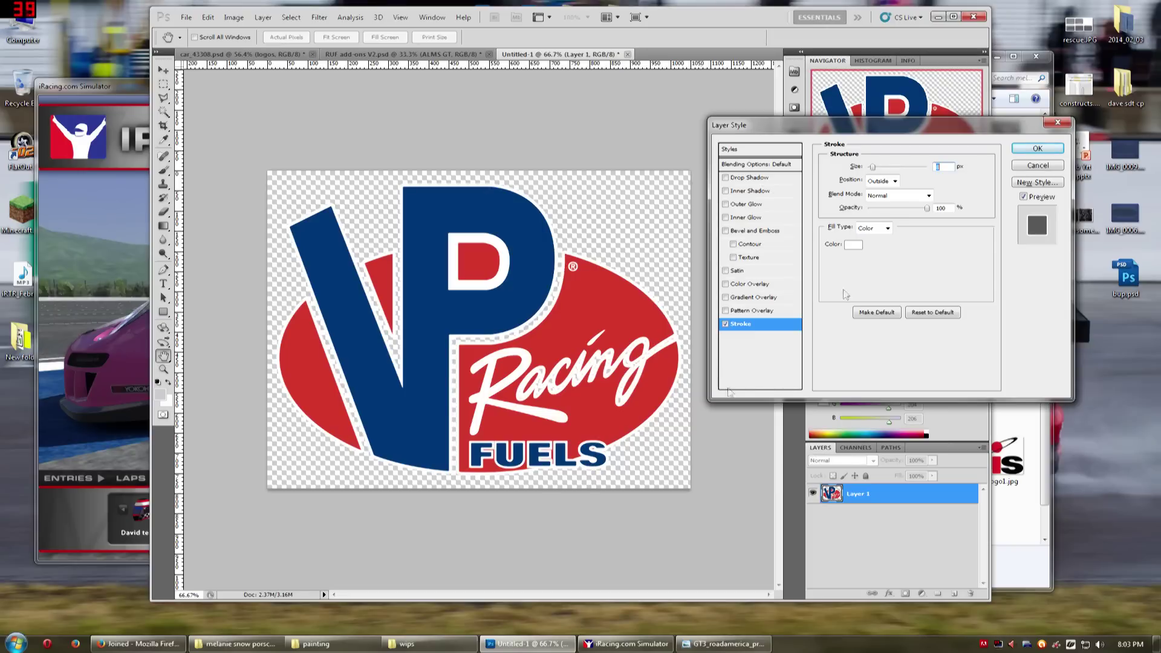
click(1037, 149)
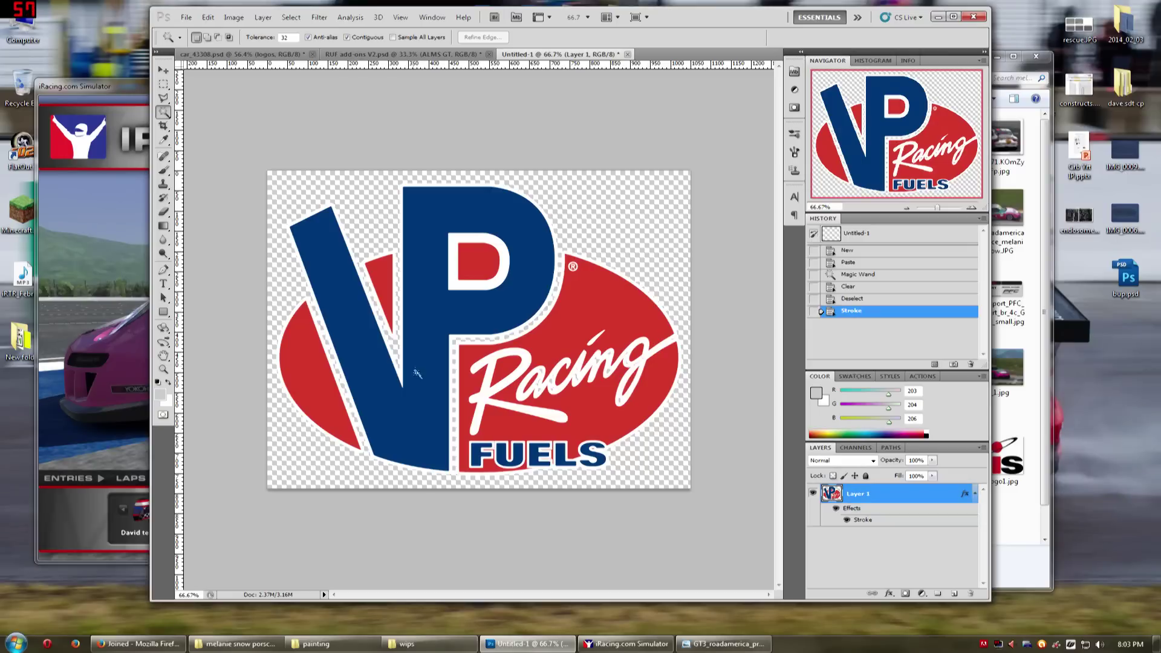
Start a Pen tool shape on the VP logo with a curve following the red oval's upper edge across the V
key(p)
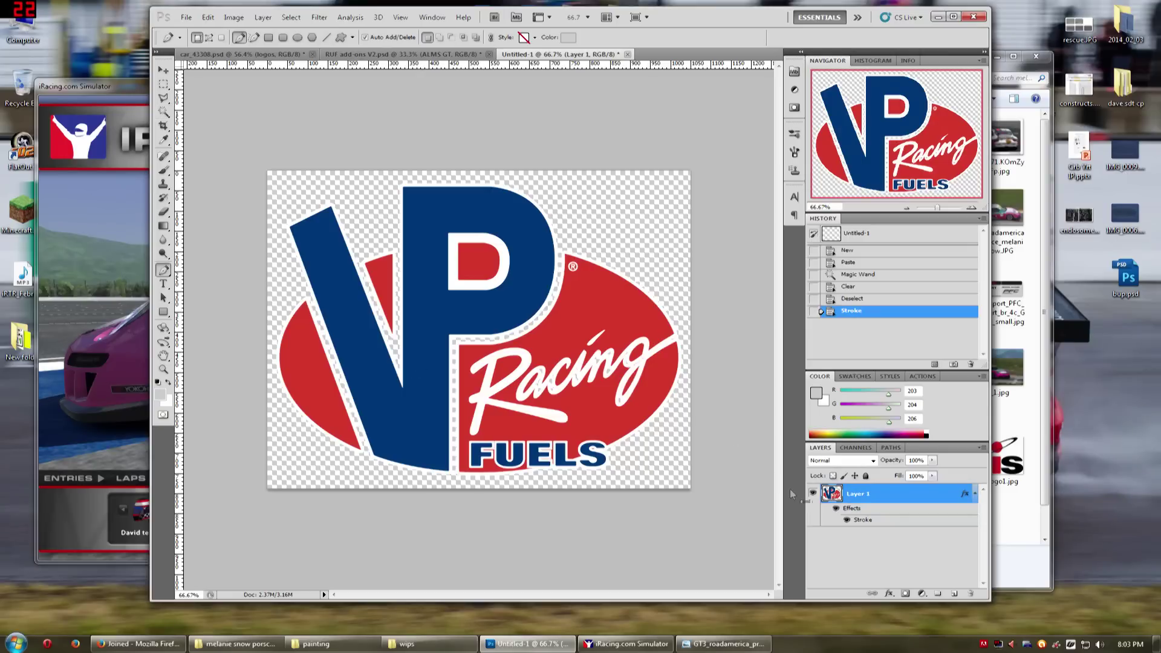
scroll(363, 306, up, 6)
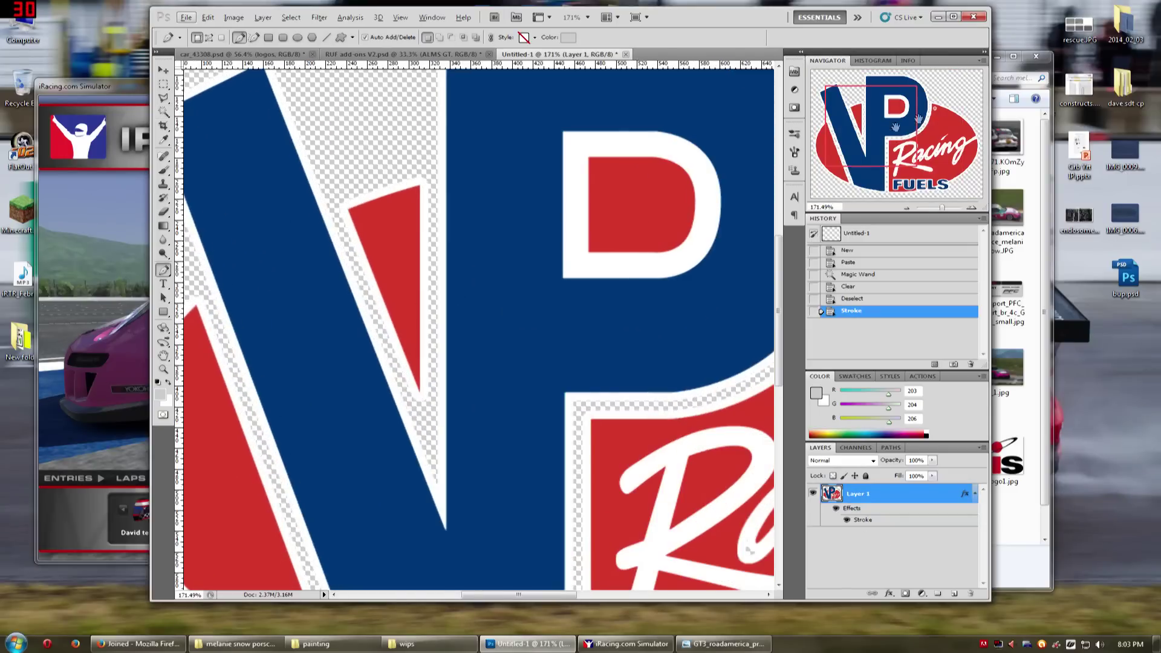
drag(916, 119, 870, 109)
scroll(311, 376, up, 1)
drag(248, 399, 287, 352)
click(290, 354)
drag(441, 269, 545, 224)
mouse_move(442, 271)
mouse_down()
mouse_move(532, 241)
mouse_move(441, 266)
mouse_up()
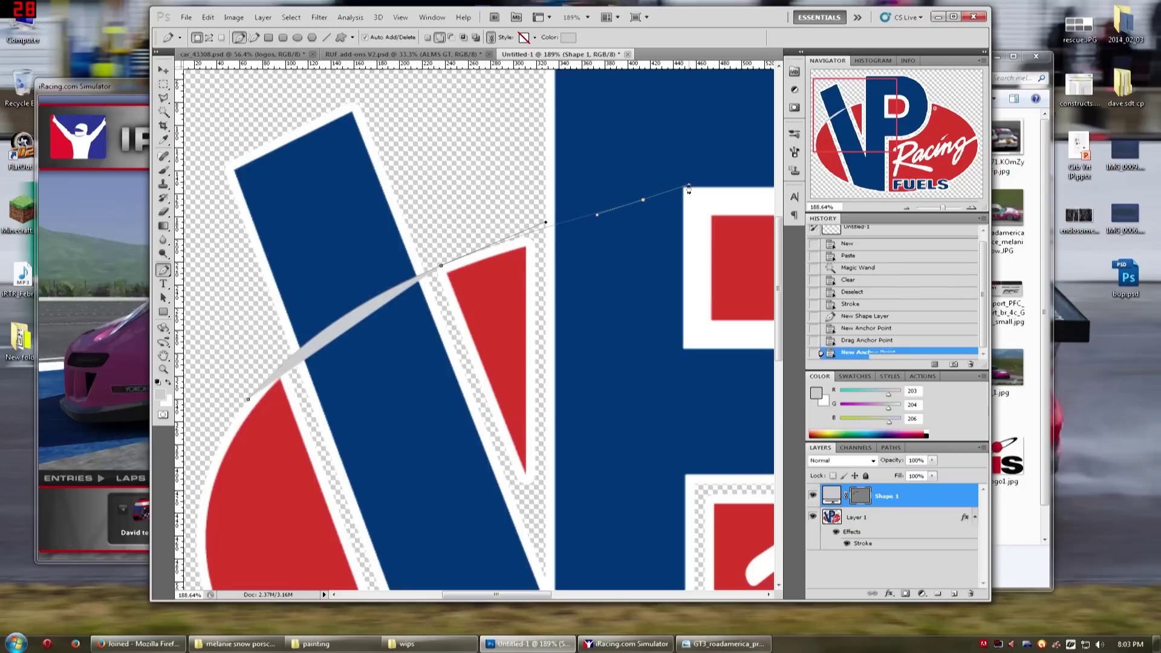
Extend the shape along the oval's upper edge into the P's stem, and down beside the P's inner opening
drag(546, 223, 497, 279)
key(ctrl+z)
drag(546, 222, 496, 298)
click(494, 283)
drag(511, 243, 557, 233)
click(668, 215)
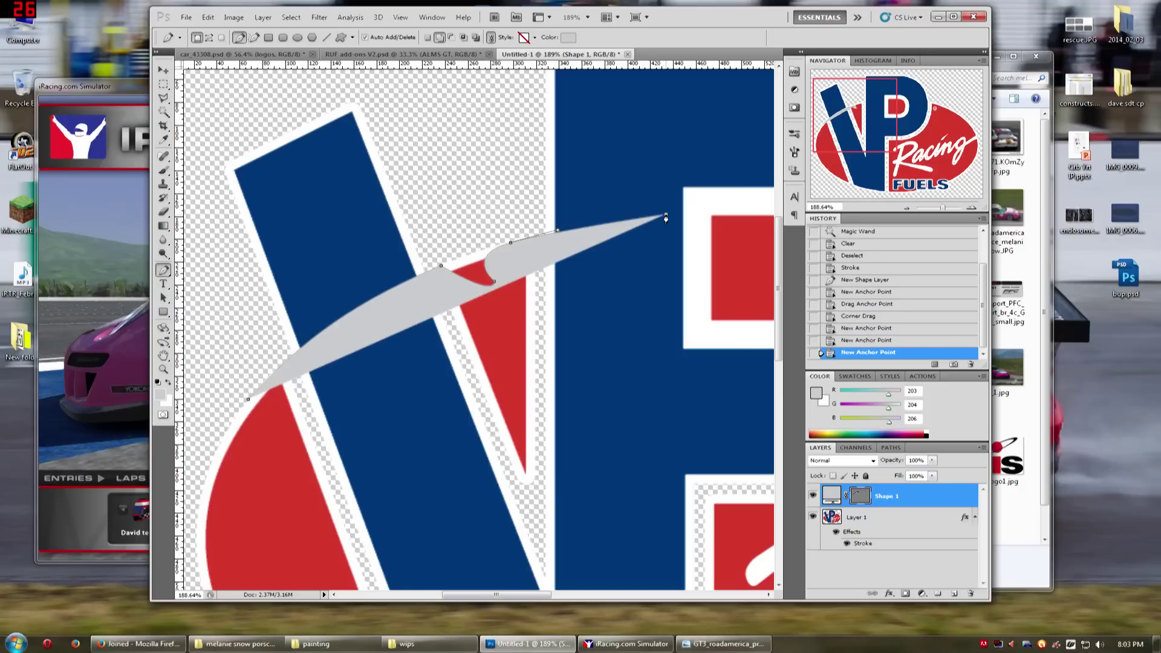
click(668, 357)
scroll(643, 496, down, 3)
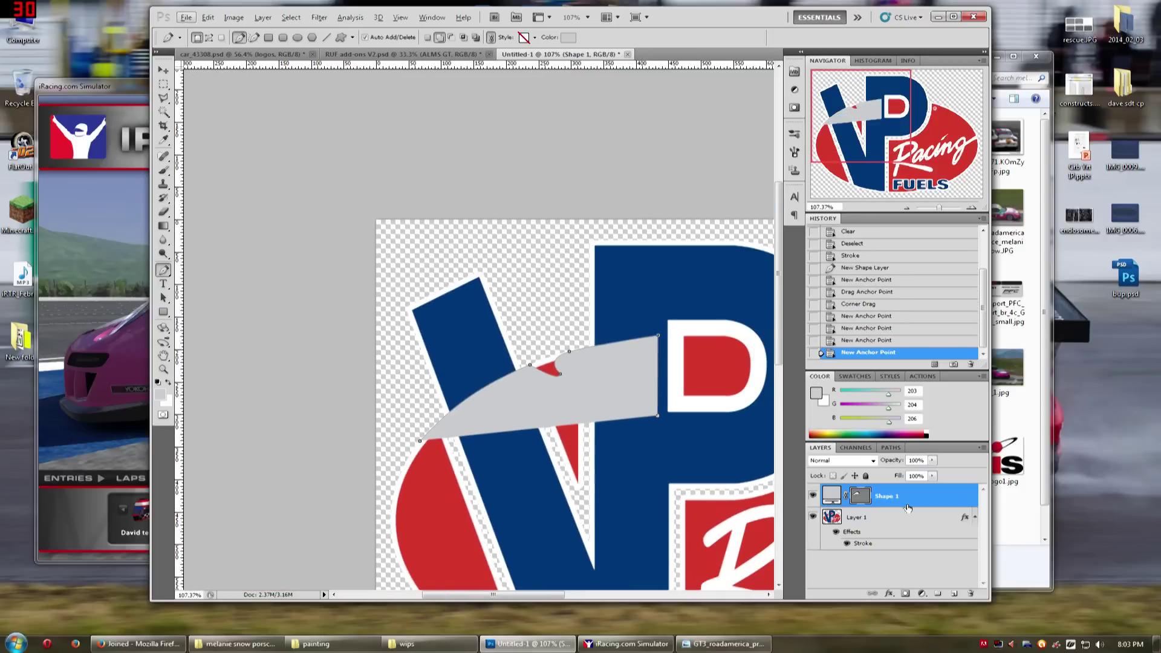
Change the shape's fill colour to white and extend its outline down across the lower part of the V
double_click(834, 496)
click(286, 89)
click(565, 81)
scroll(514, 383, down, 2)
scroll(610, 477, down, 1)
click(616, 493)
click(510, 496)
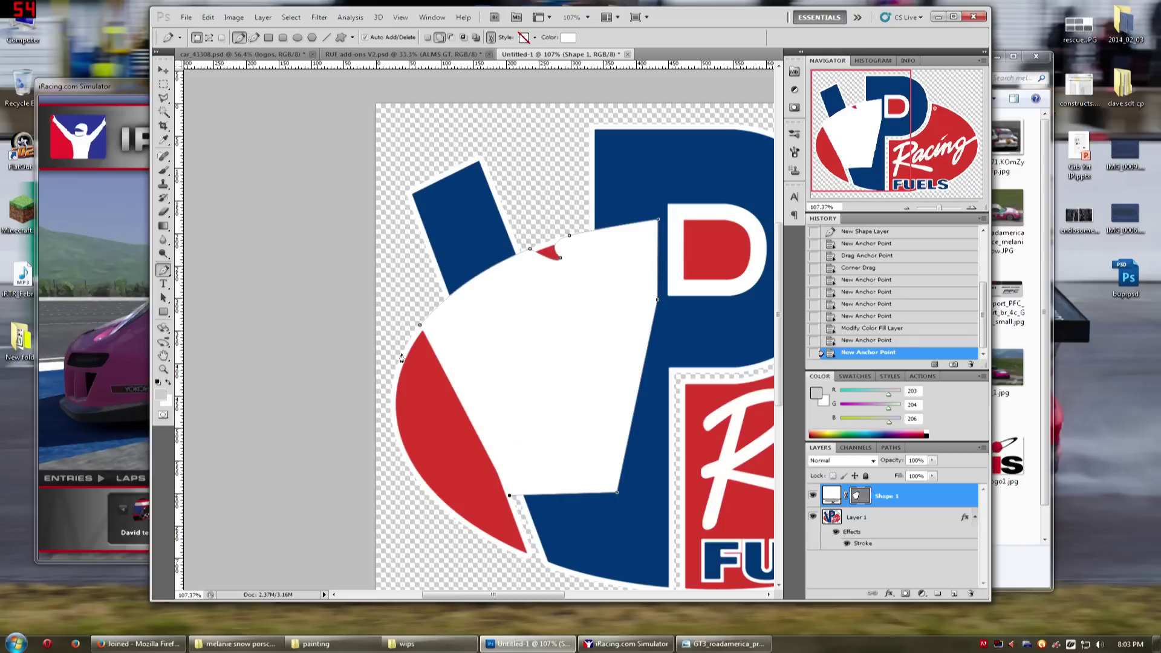
Send the white shape behind the VP logo layer, and close the untitled logo document without saving
key(ctrl+bracketleft)
key(Return)
scroll(590, 306, down, 6)
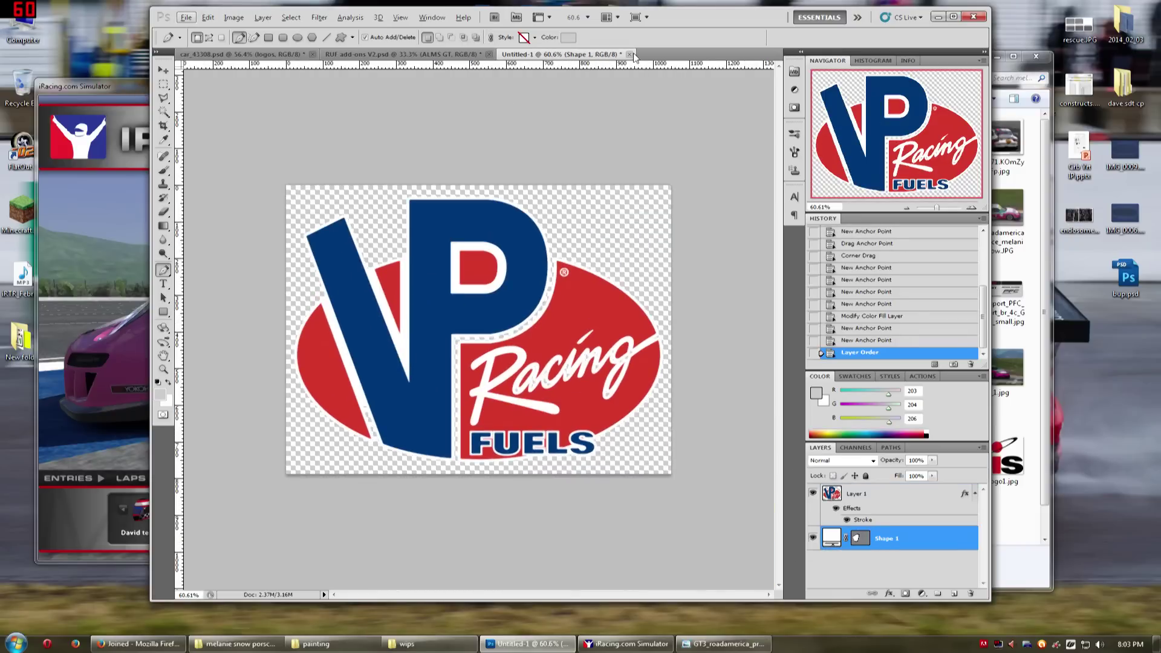
click(630, 54)
click(573, 237)
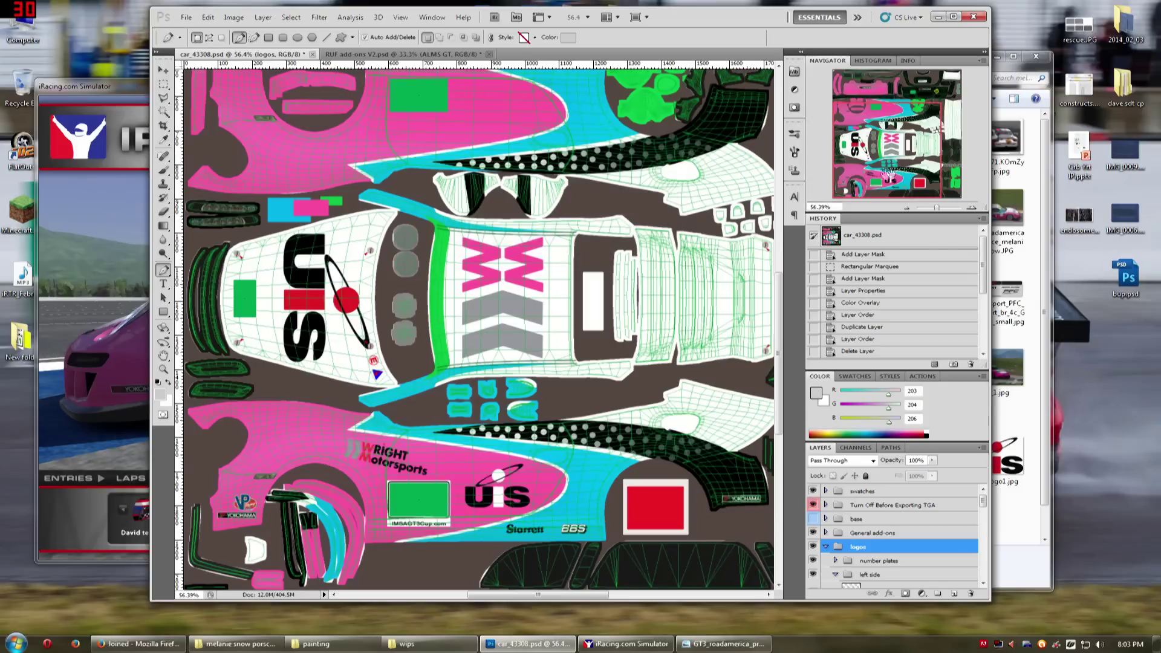
scroll(840, 555, down, 1)
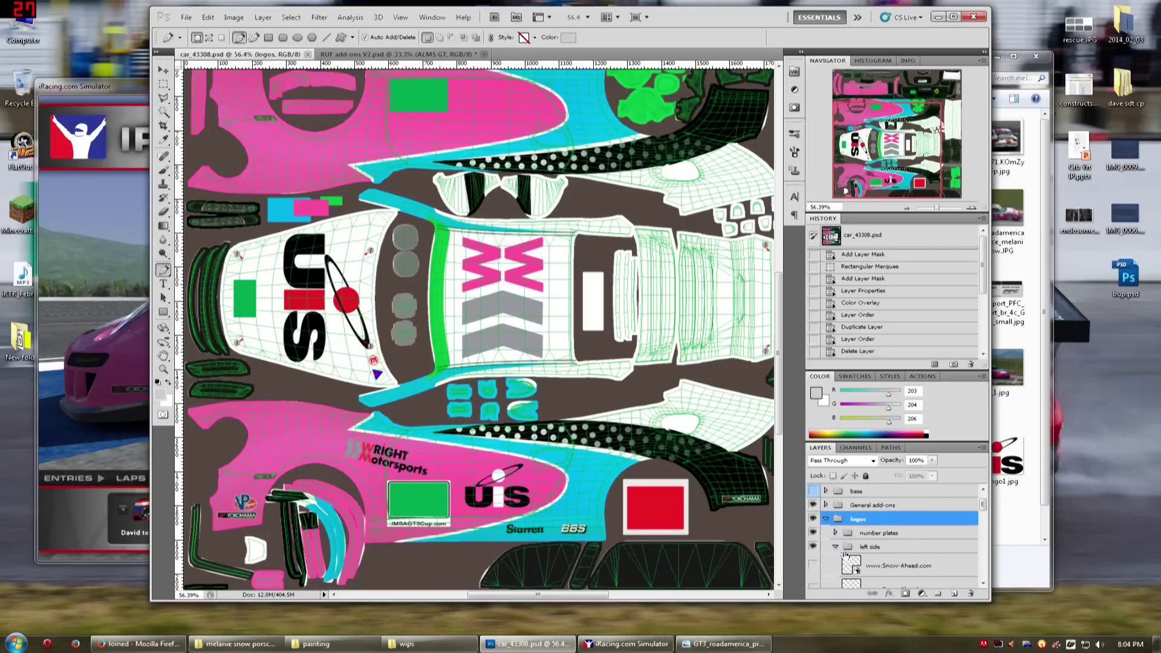
scroll(838, 549, down, 2)
drag(653, 450, 541, 447)
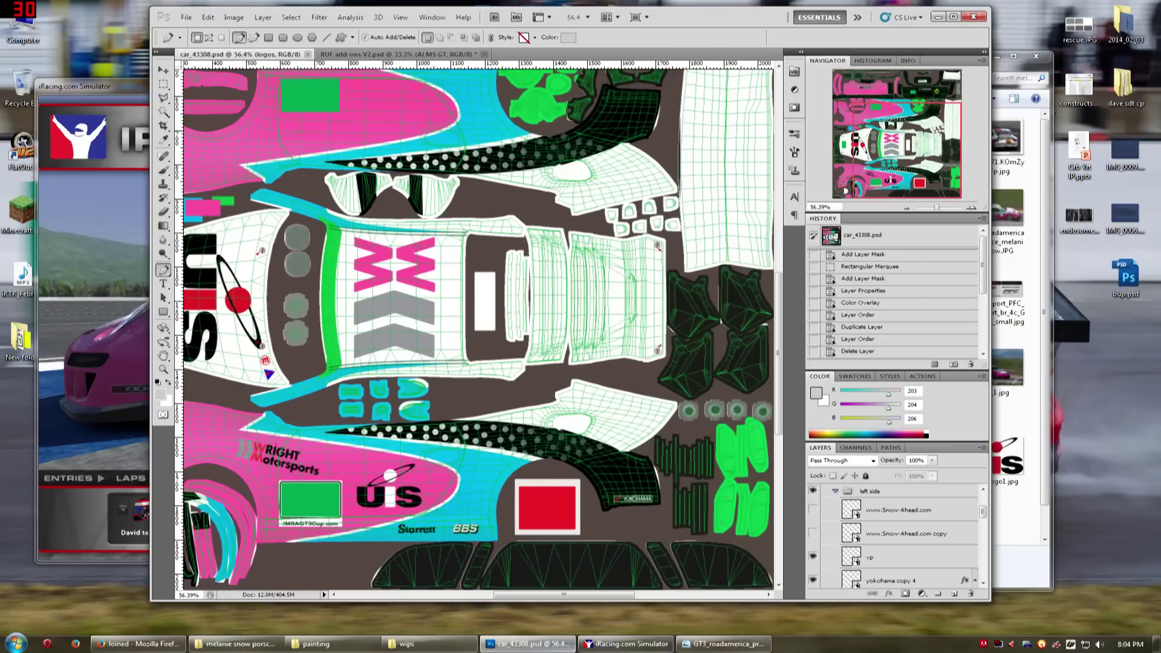
click(714, 644)
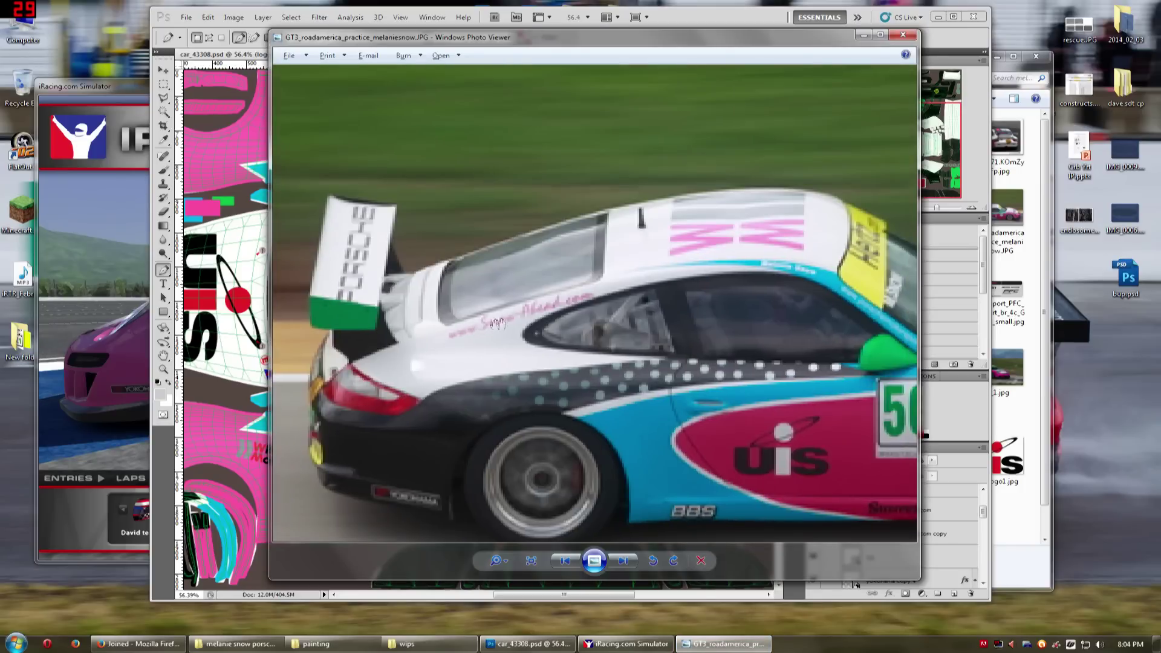
click(863, 35)
click(813, 510)
click(812, 533)
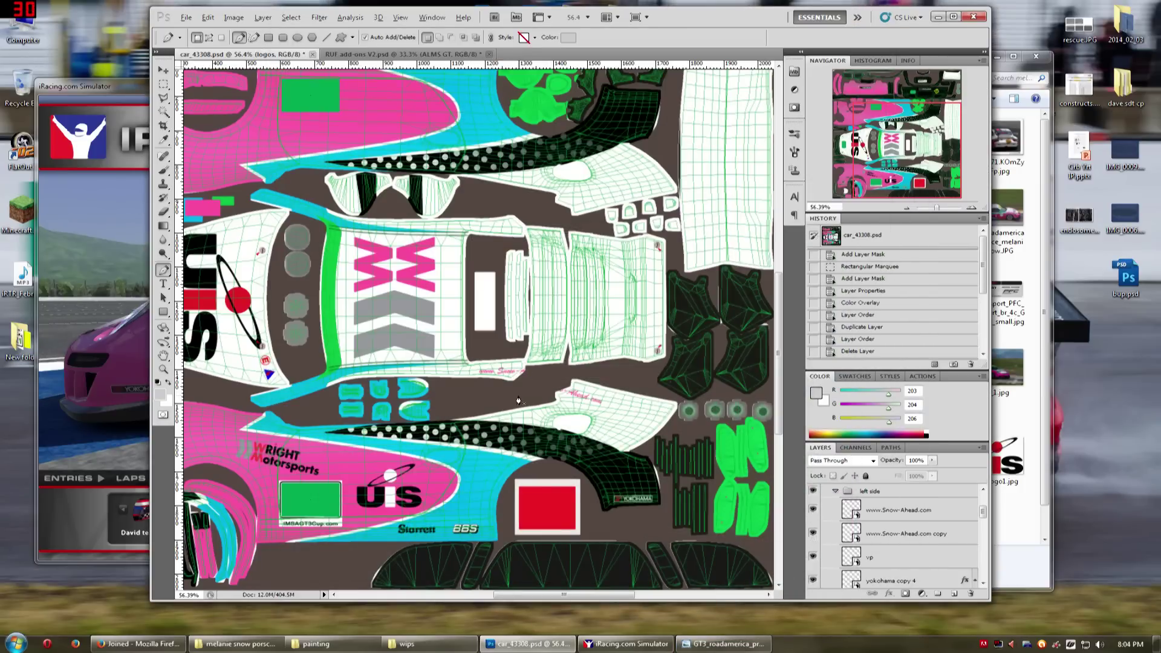
scroll(518, 401, up, 3)
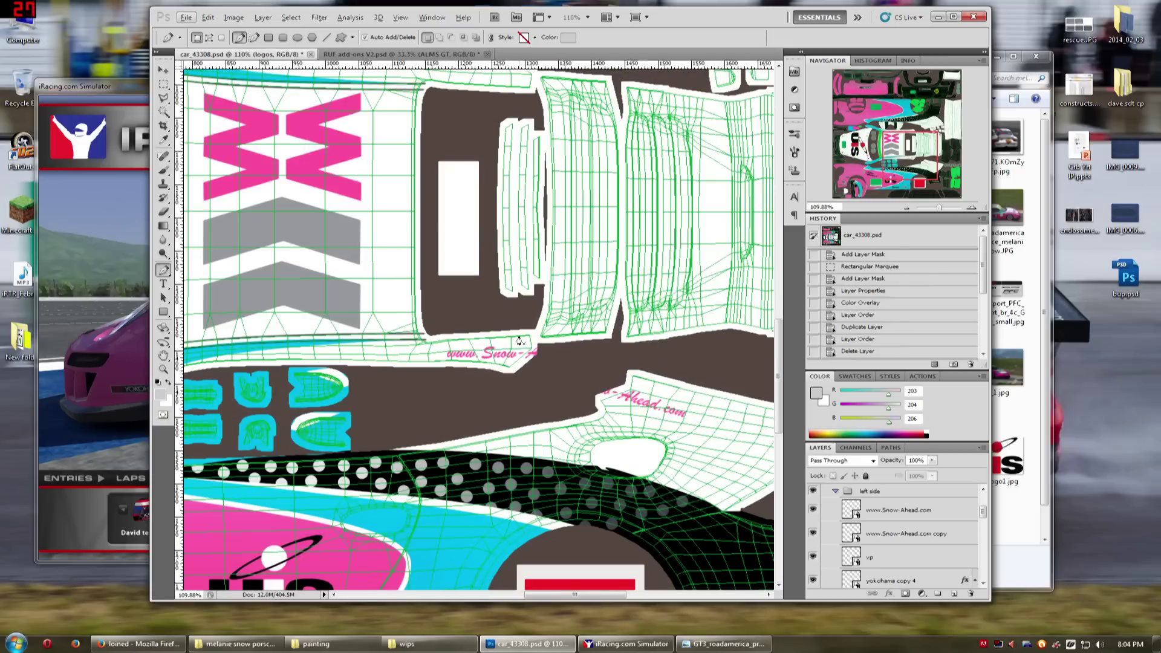
key(alt+Tab)
key(alt+Tab)
click(128, 89)
drag(556, 260, 599, 295)
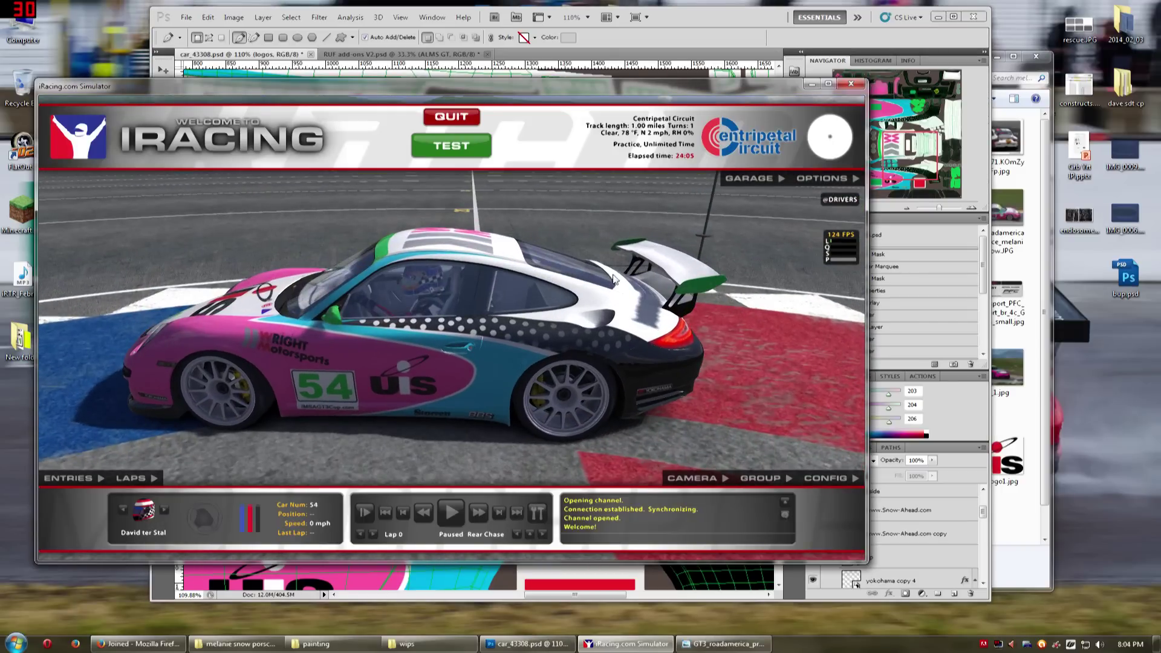
key(alt+Tab)
scroll(577, 373, up, 6)
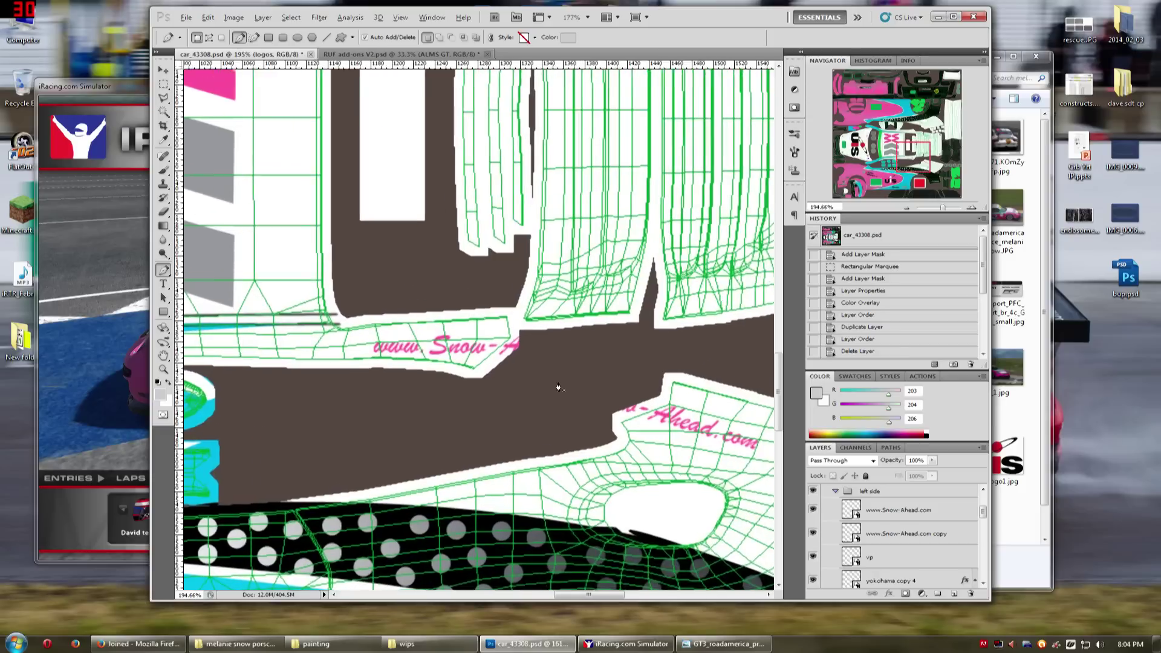
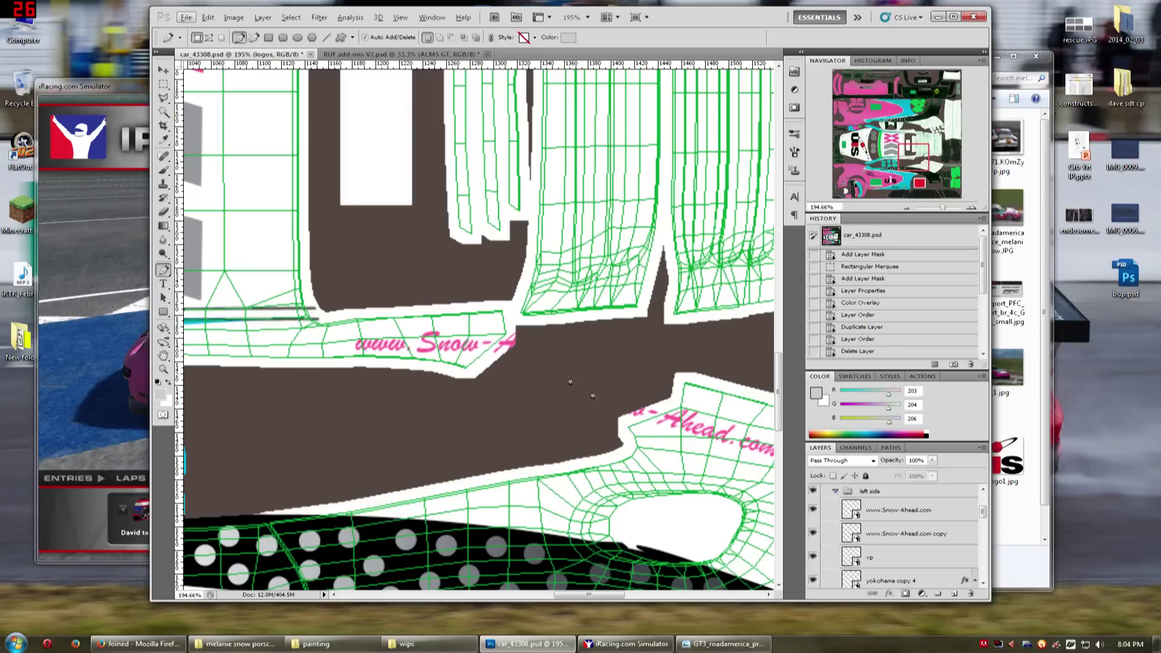
drag(907, 162, 913, 162)
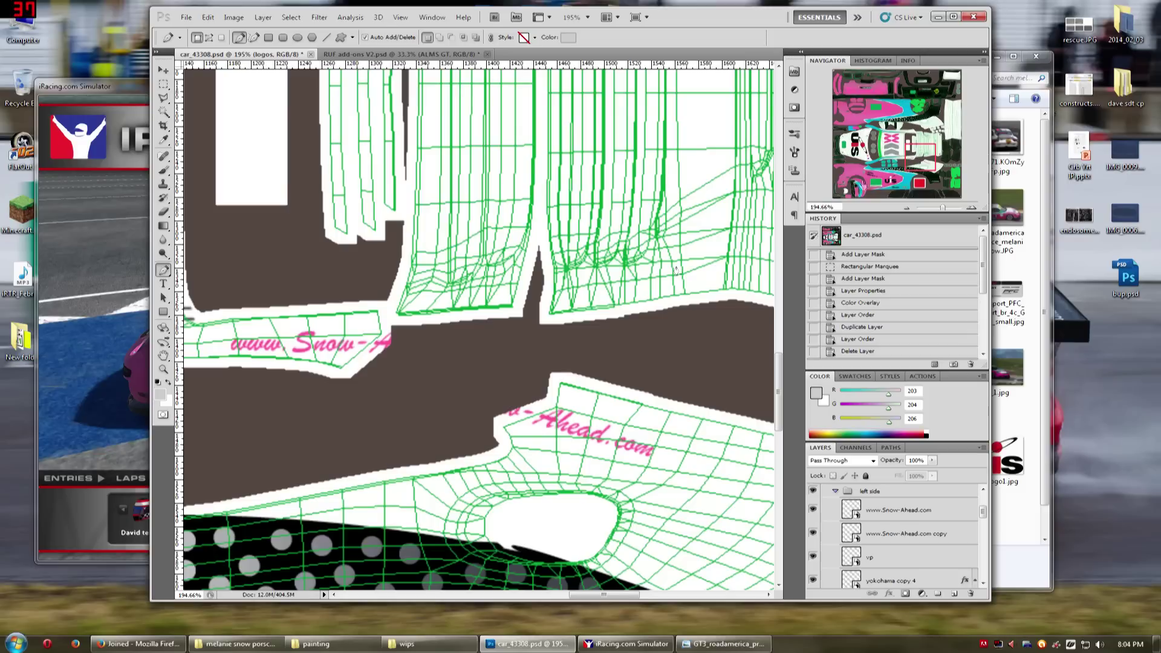
Collapse the left side group, hide the "Turn Off Before Exporting TGA" group and save the document
click(836, 491)
click(835, 506)
click(835, 492)
scroll(819, 512, up, 3)
scroll(818, 514, up, 2)
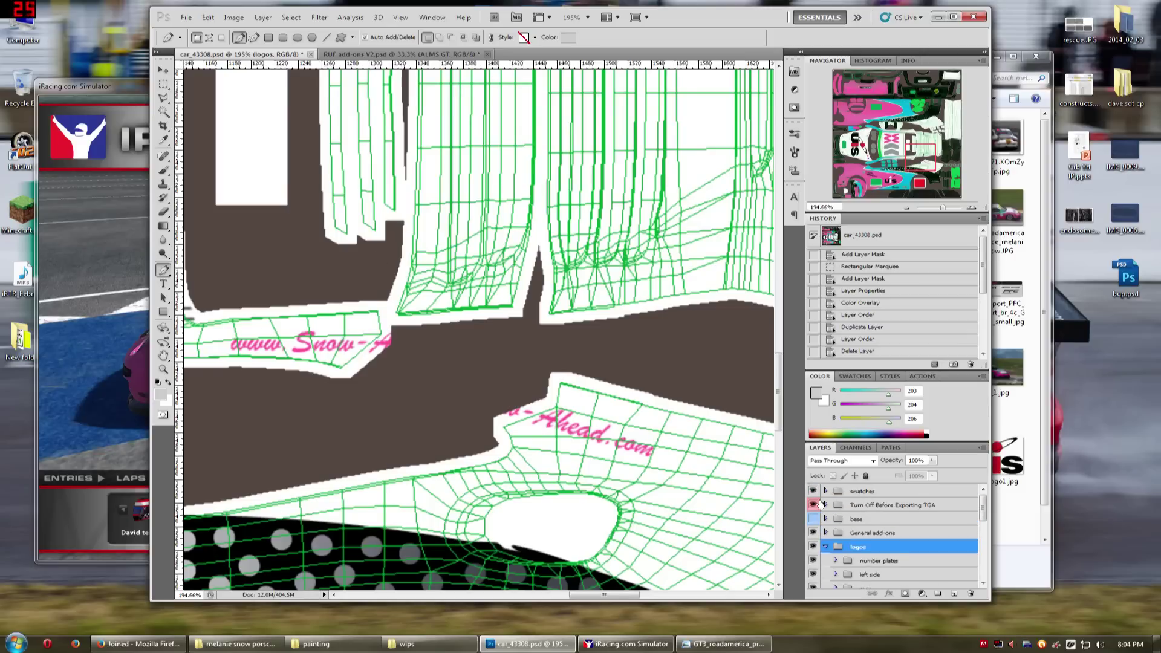
click(814, 505)
key(ctrl+s)
Switch to iRacing, reload the car's paint and inspect the livery from the rear and the left side
click(99, 196)
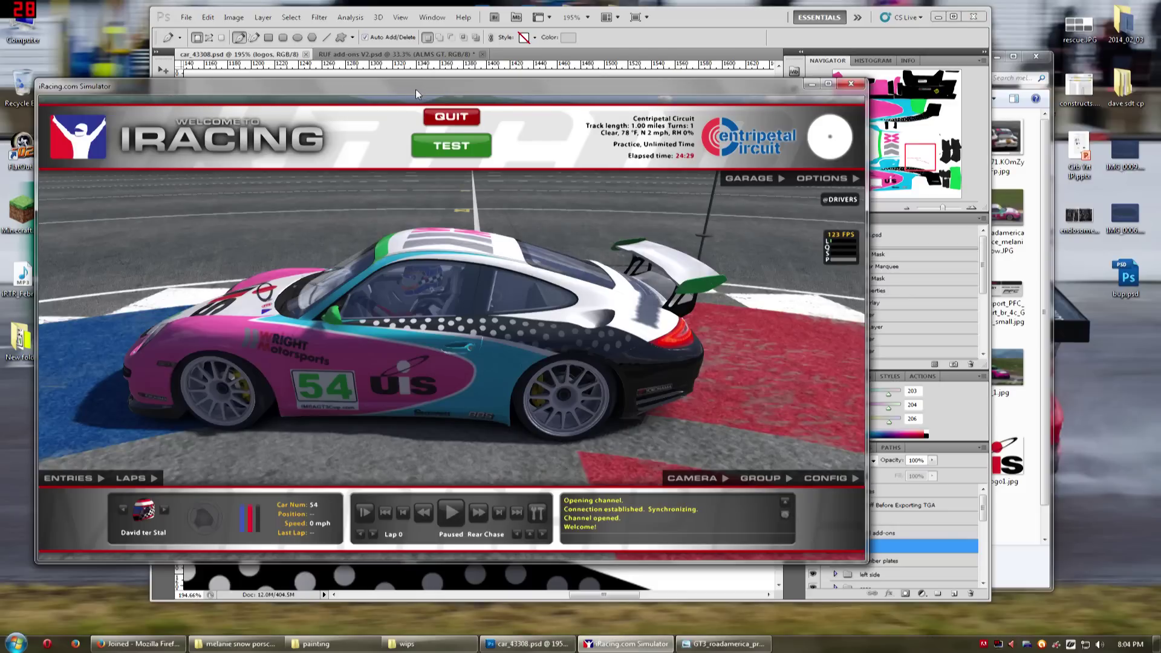
key(ctrl+r)
drag(433, 425, 416, 412)
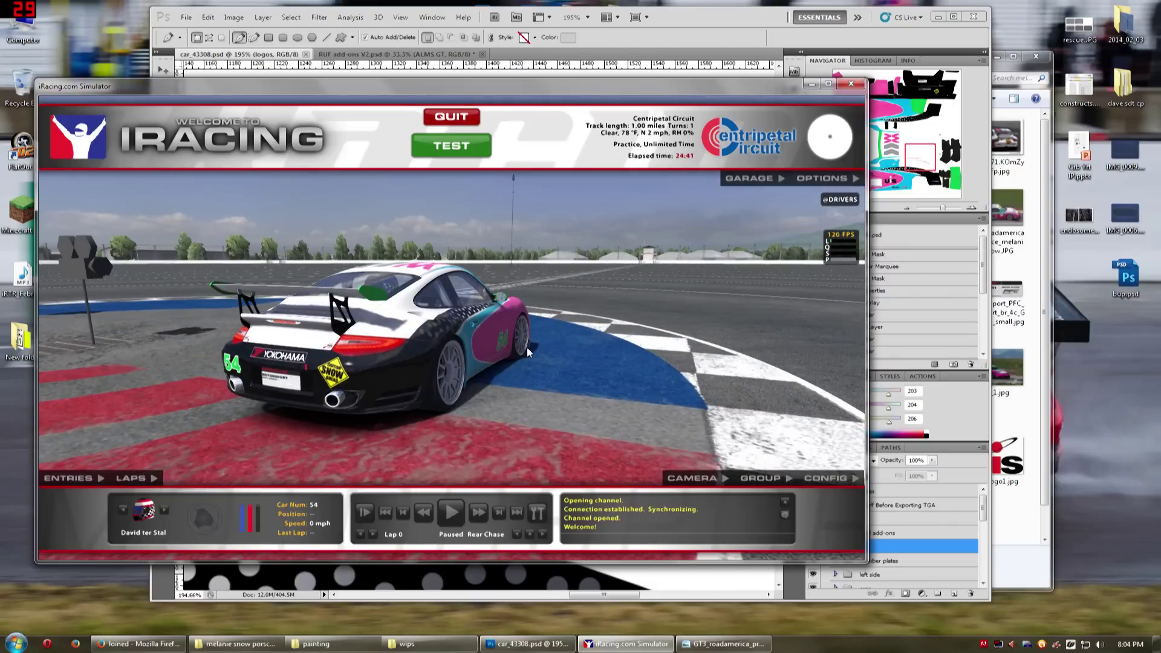
drag(593, 293, 611, 266)
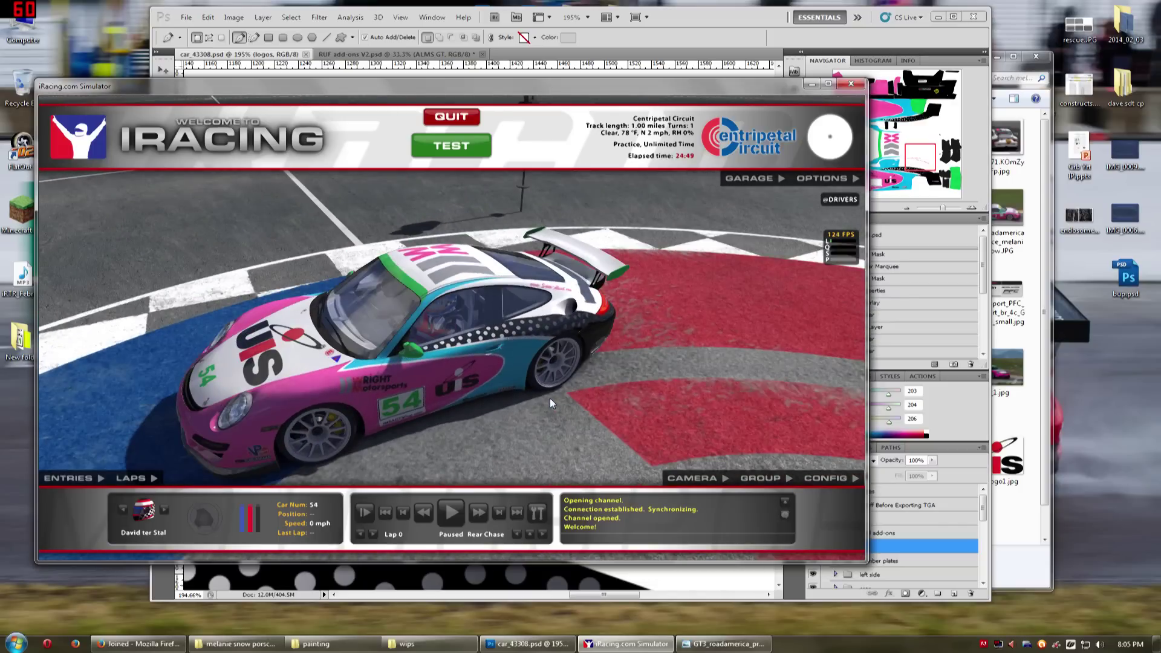
Return to Photoshop and show the "Turn Off Before Exporting TGA" group again
key(alt+Tab)
click(813, 505)
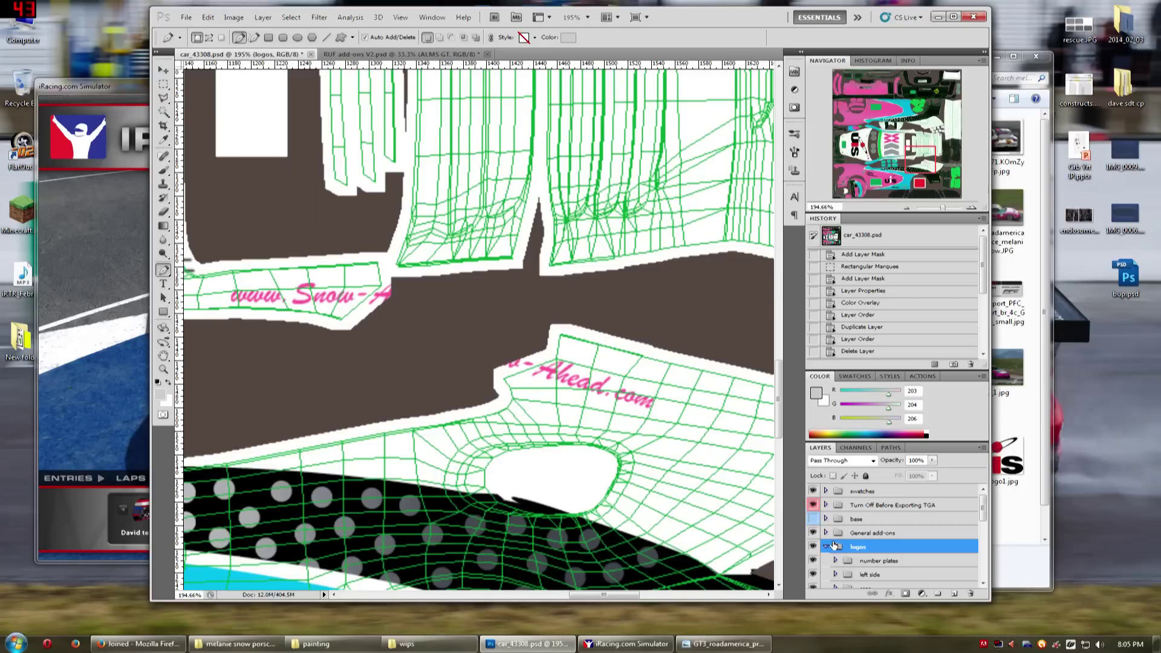
scroll(830, 547, down, 1)
Duplicate the left side logo group and rename the copy "right side"
click(871, 547)
scroll(526, 441, down, 1)
scroll(527, 441, down, 10)
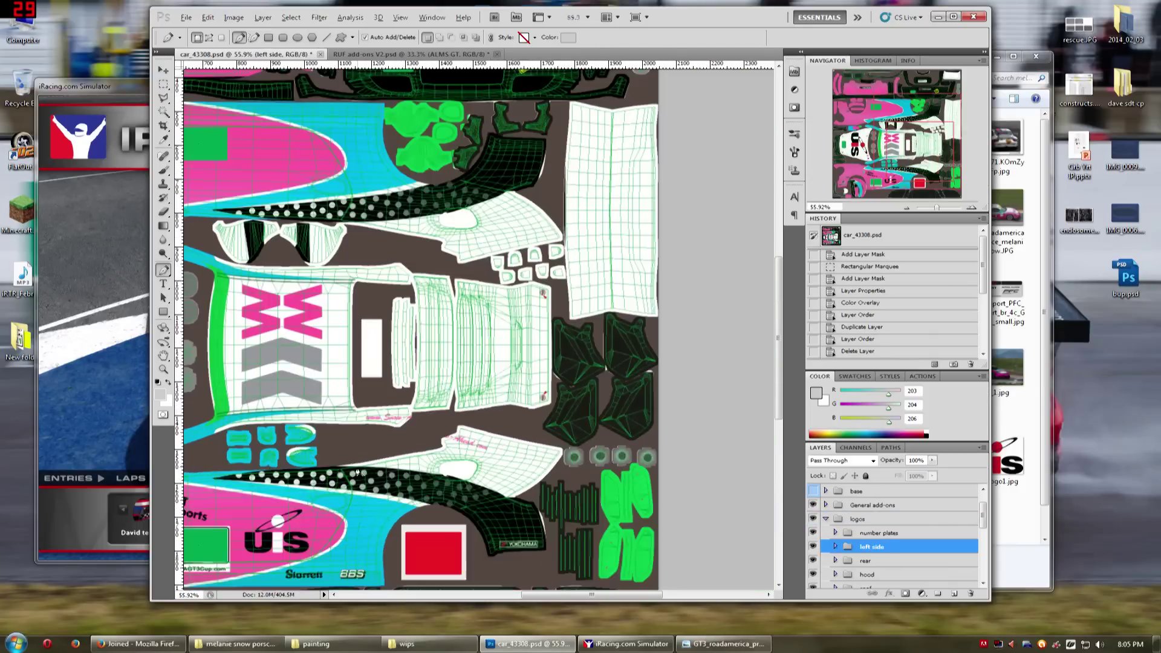
scroll(357, 471, up, 4)
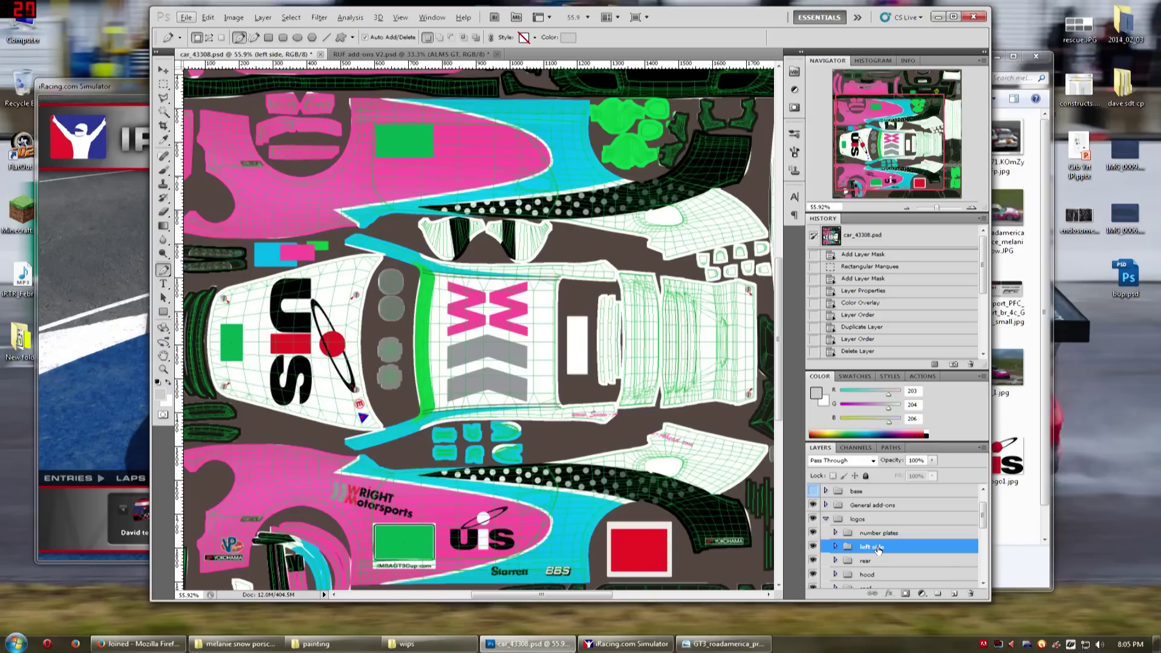
right_click(878, 549)
click(925, 401)
key(Return)
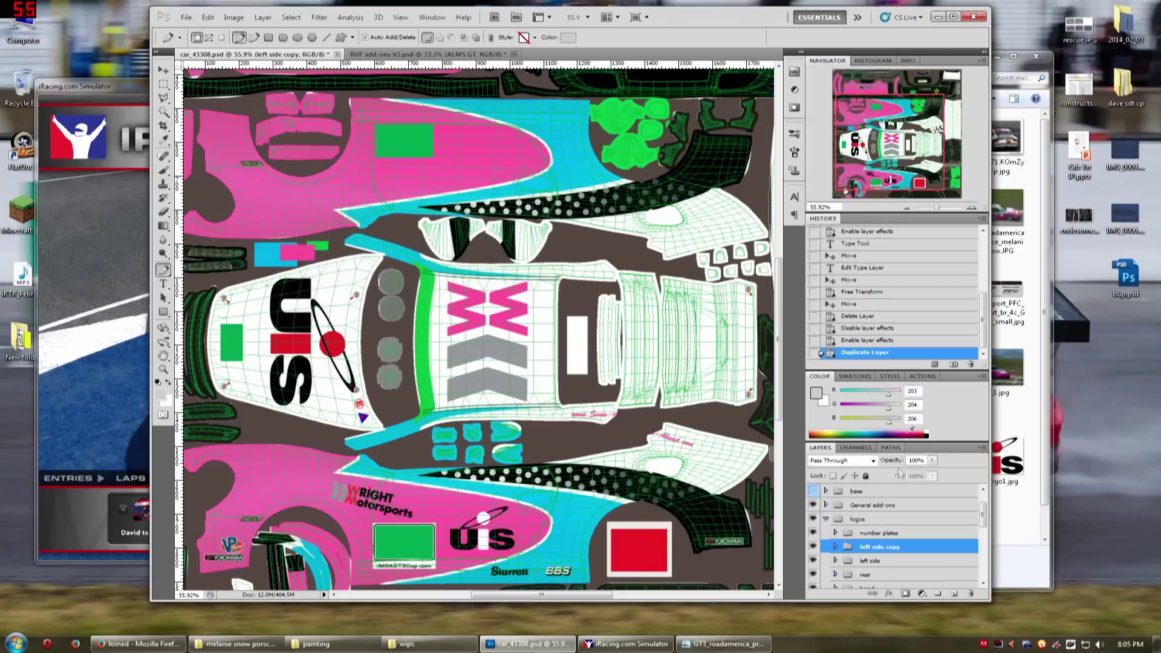
double_click(894, 548)
text(right side)
key(Return)
Flip the right side group vertically with Free Transform and move it to Y 734 px, over the opposite body side
key(ctrl+t)
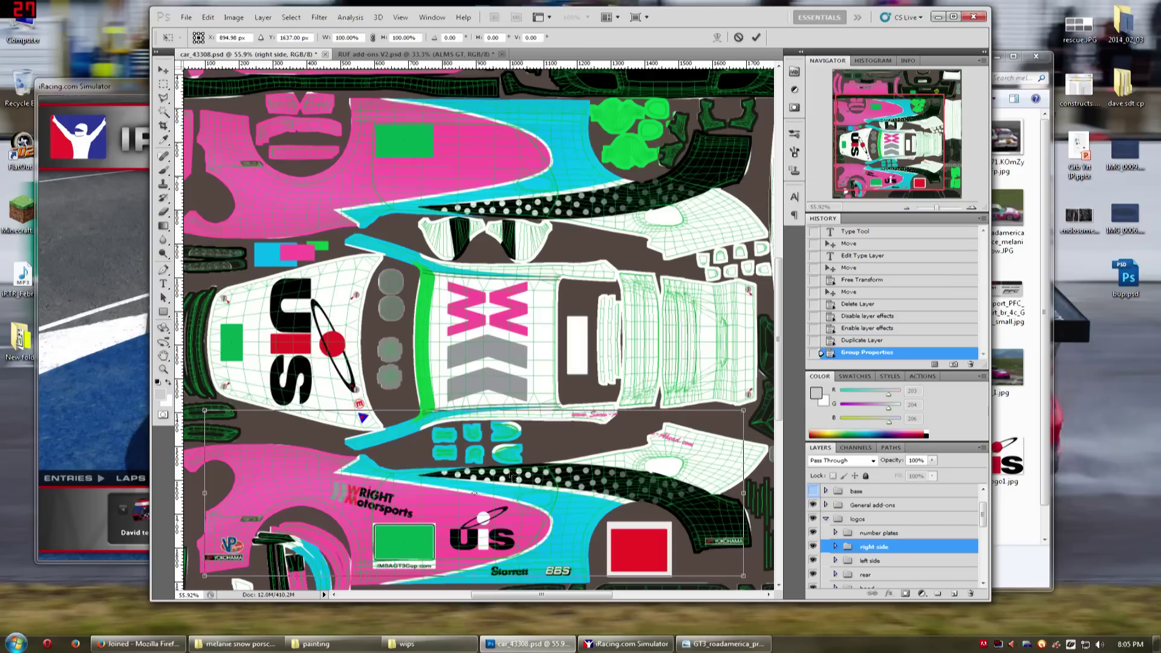
right_click(493, 454)
click(535, 443)
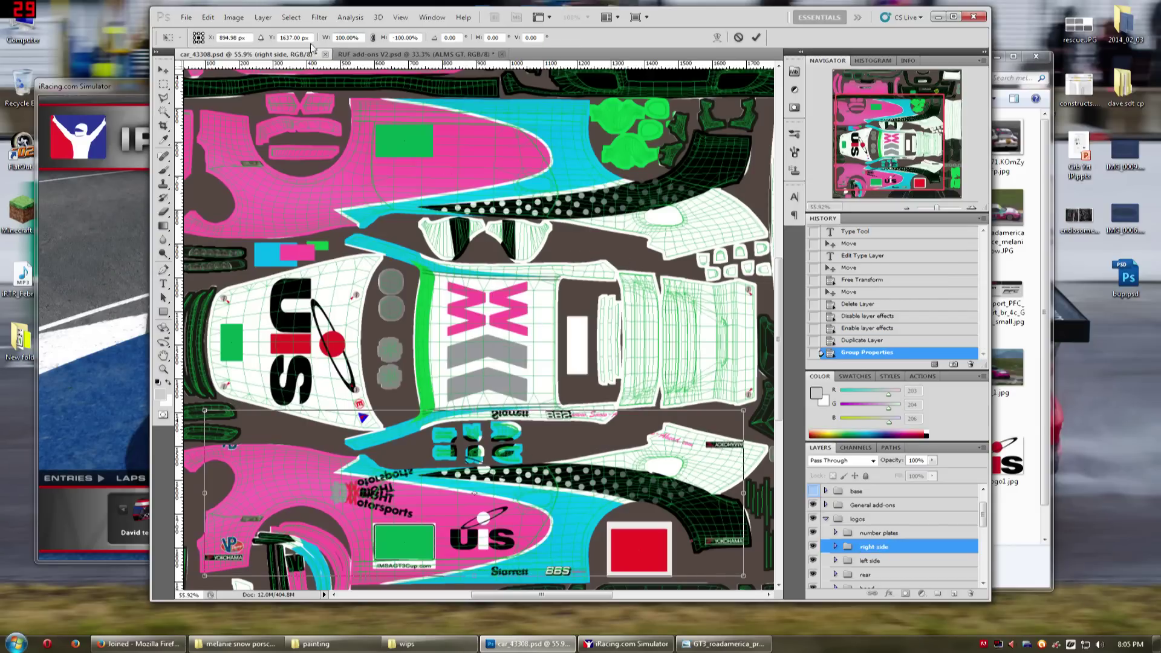
drag(278, 42, 192, 51)
mouse_move(264, 43)
mouse_down()
mouse_move(206, 38)
mouse_move(256, 40)
mouse_up()
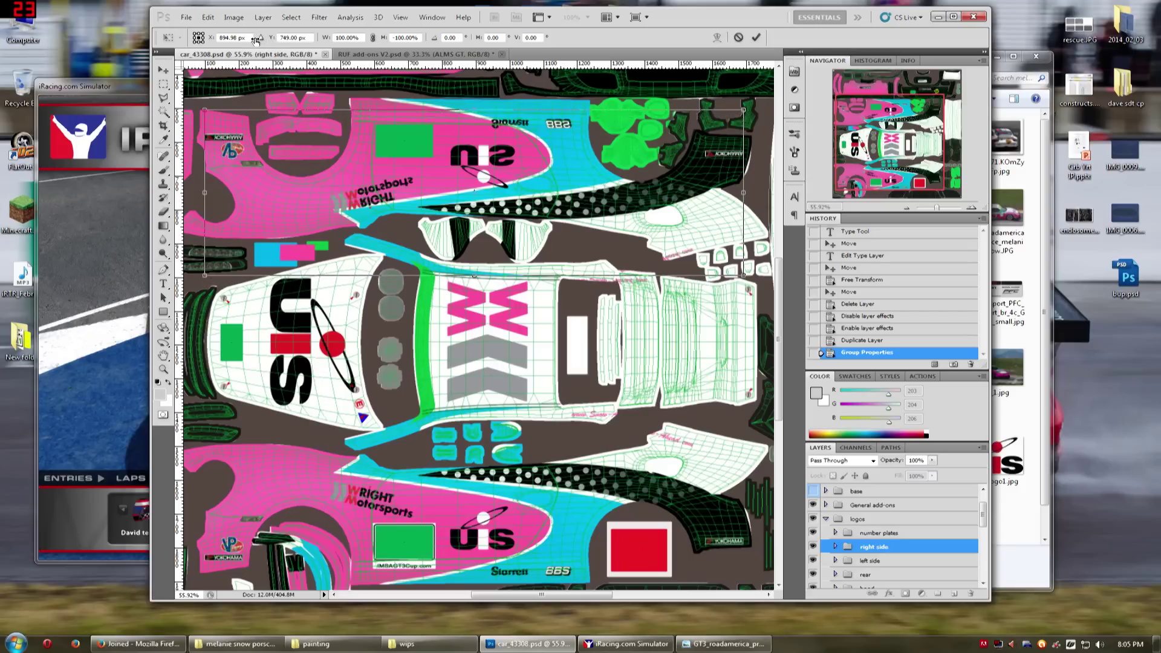
drag(270, 41, 261, 38)
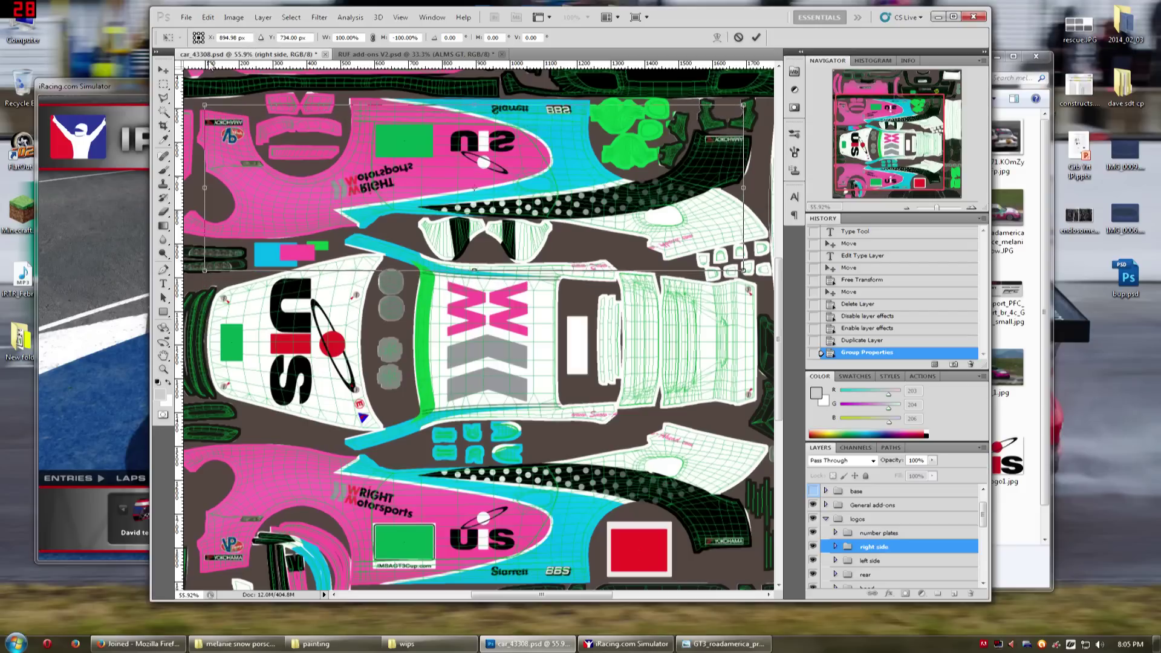
key(p)
key(Return)
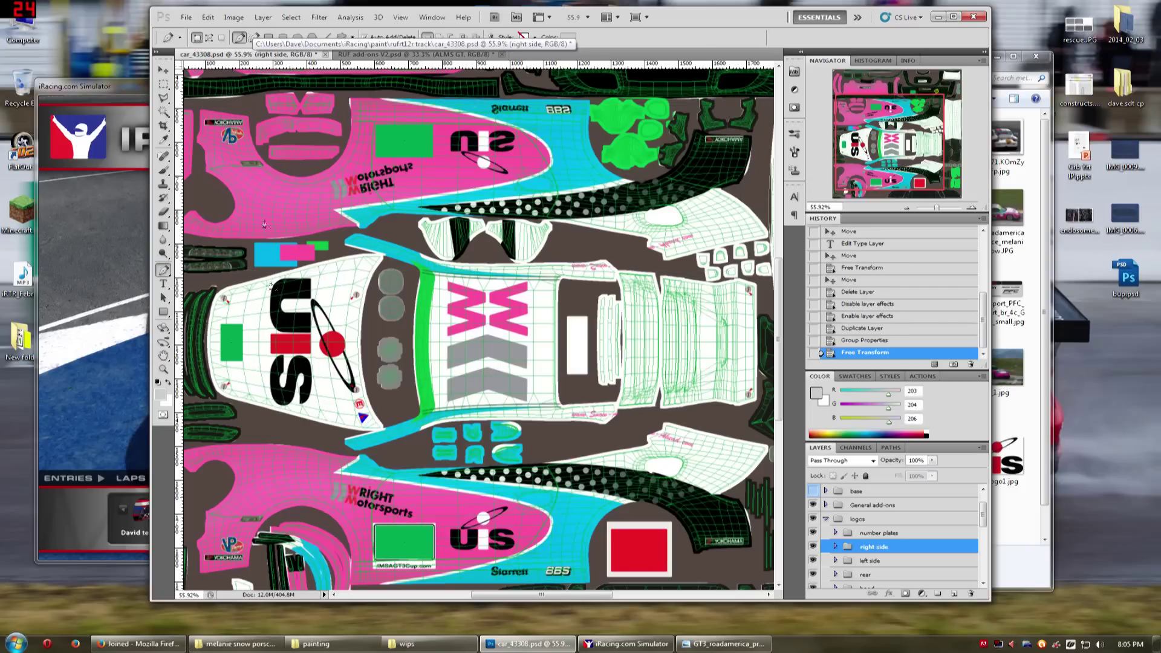
Nudge the right side group slightly down with the Move tool to match the logo placement on the front fender
scroll(230, 572, up, 3)
scroll(237, 573, up, 4)
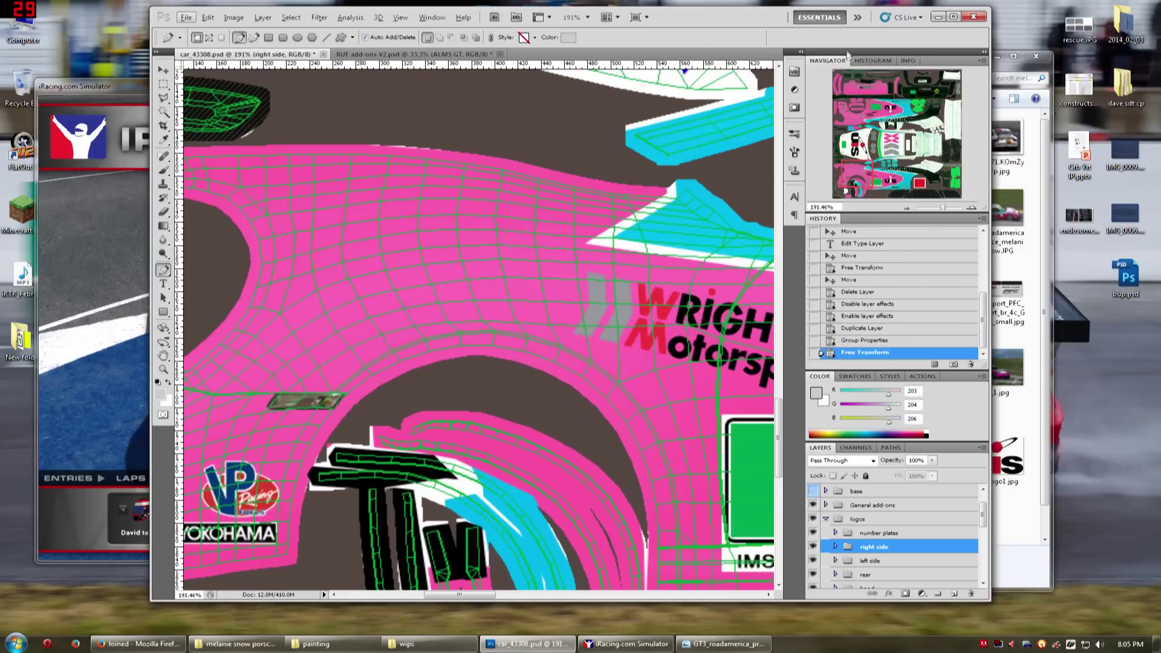
drag(850, 90, 852, 98)
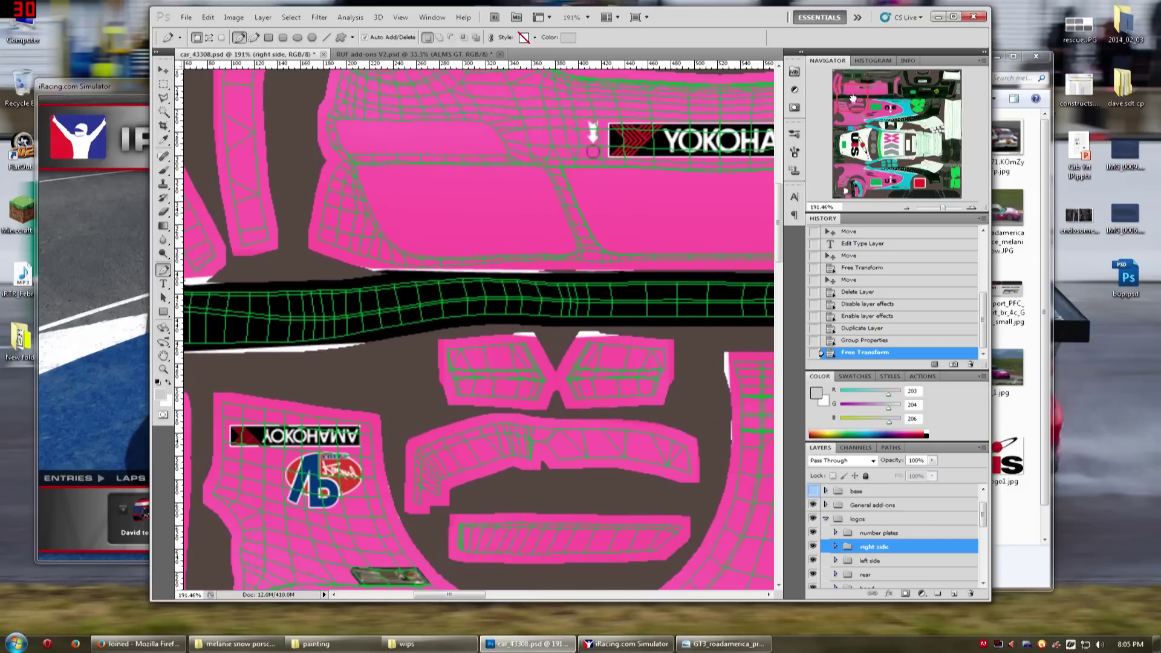
click(163, 71)
key(Down)
key(Down)
key(Down)
key(Down)
key(Down)
key(Down)
key(Down)
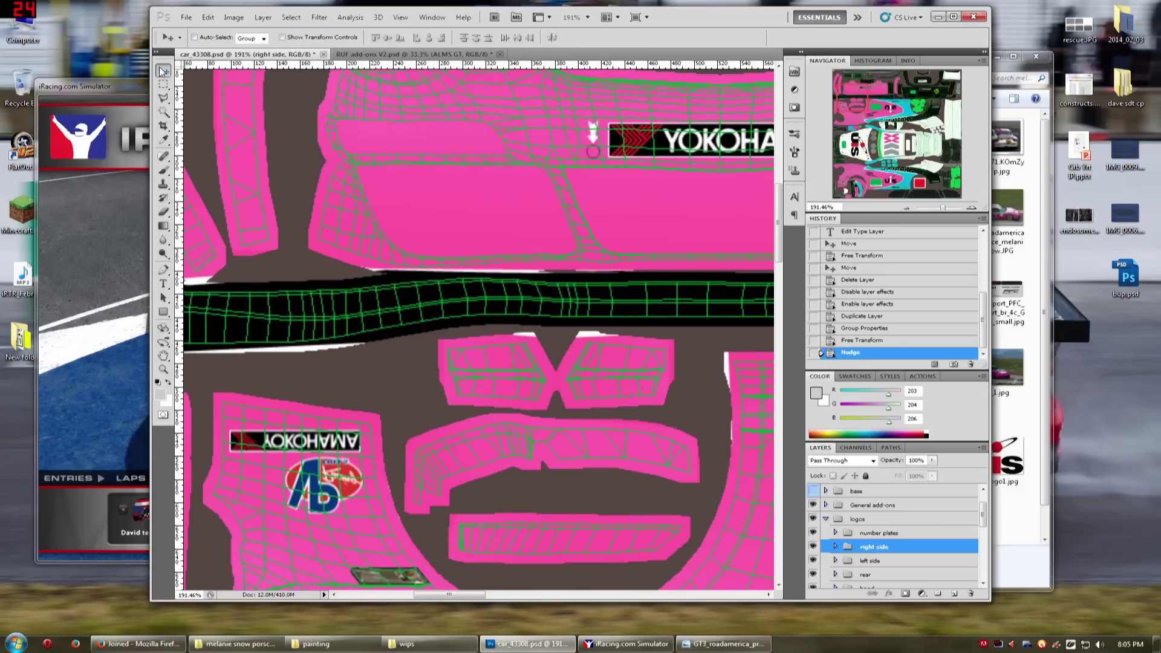
Check the mirrored logos on the whole template, and hide the "Turn Off Before Exporting TGA" group
drag(848, 101, 880, 123)
scroll(596, 237, down, 5)
scroll(595, 244, down, 5)
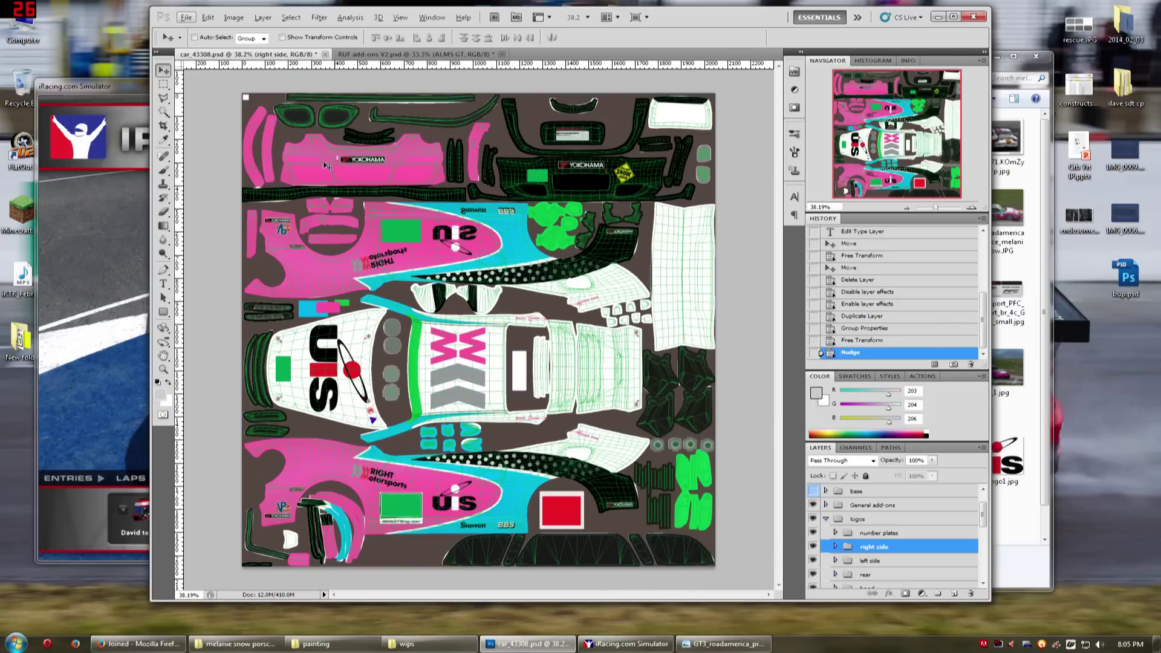
scroll(822, 489, up, 2)
click(813, 505)
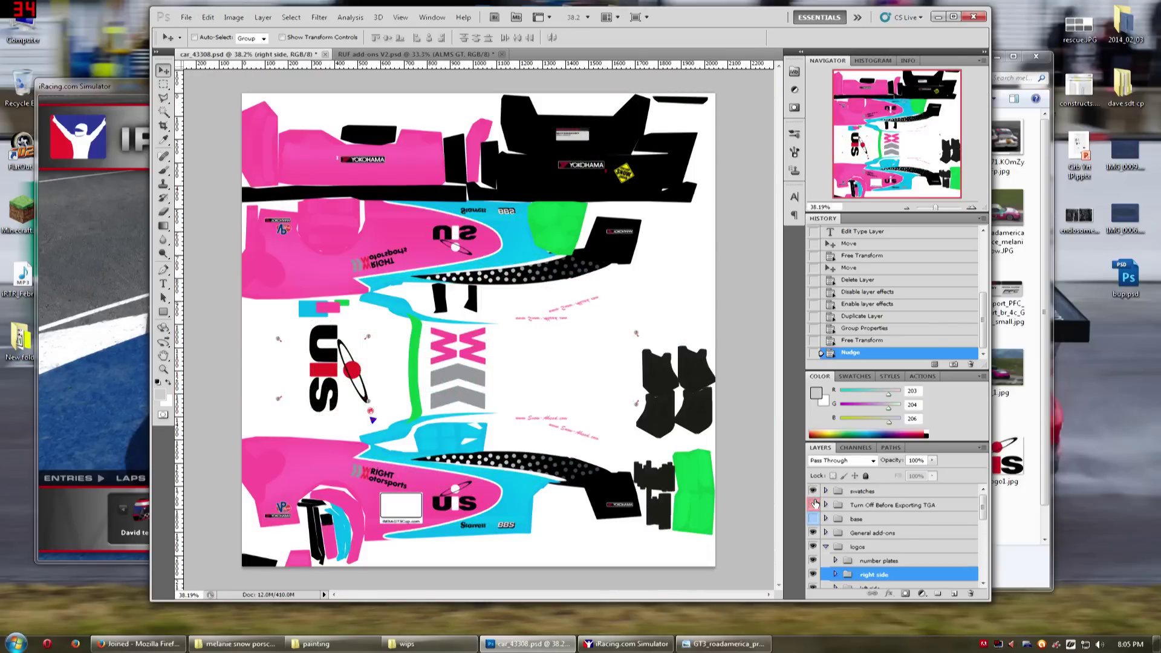
Reload the car textures in iRacing to check the mirrored logos, and show the "Turn Off Before Exporting TGA" group again in Photoshop
click(122, 337)
key(ctrl+r)
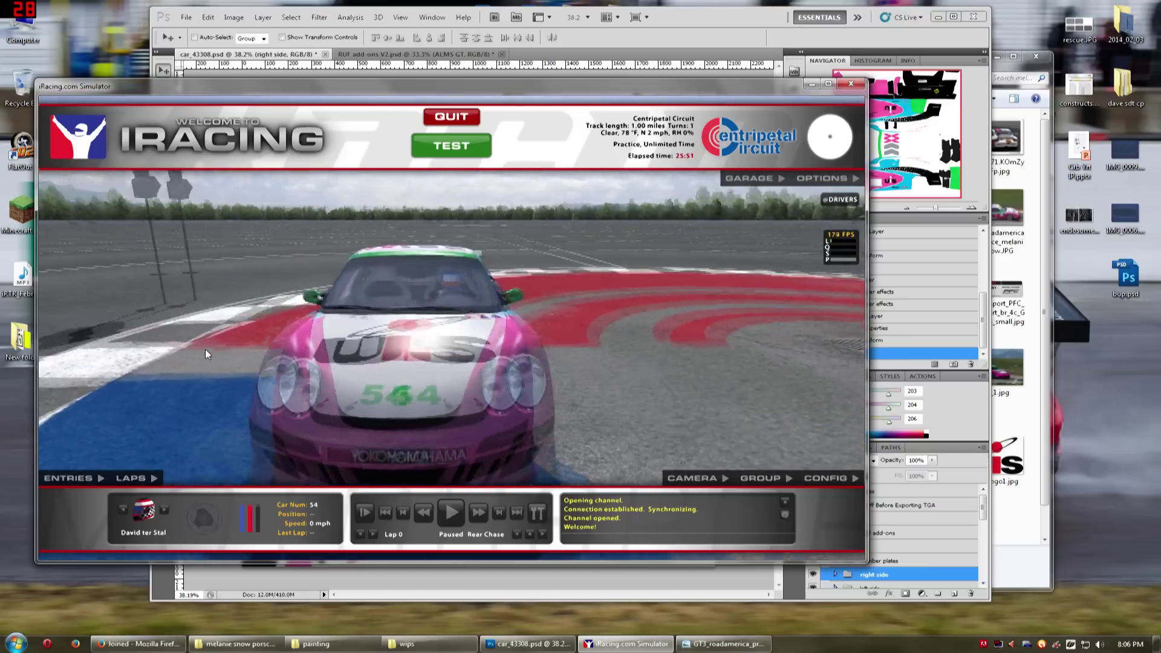
key(alt+Tab)
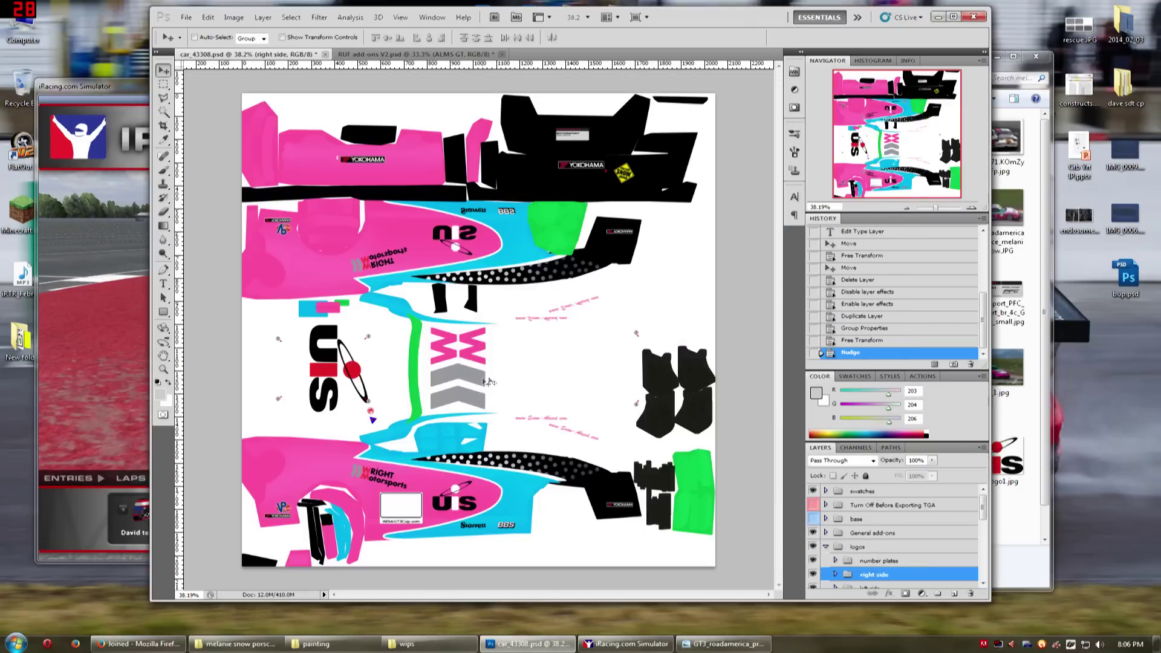
click(814, 505)
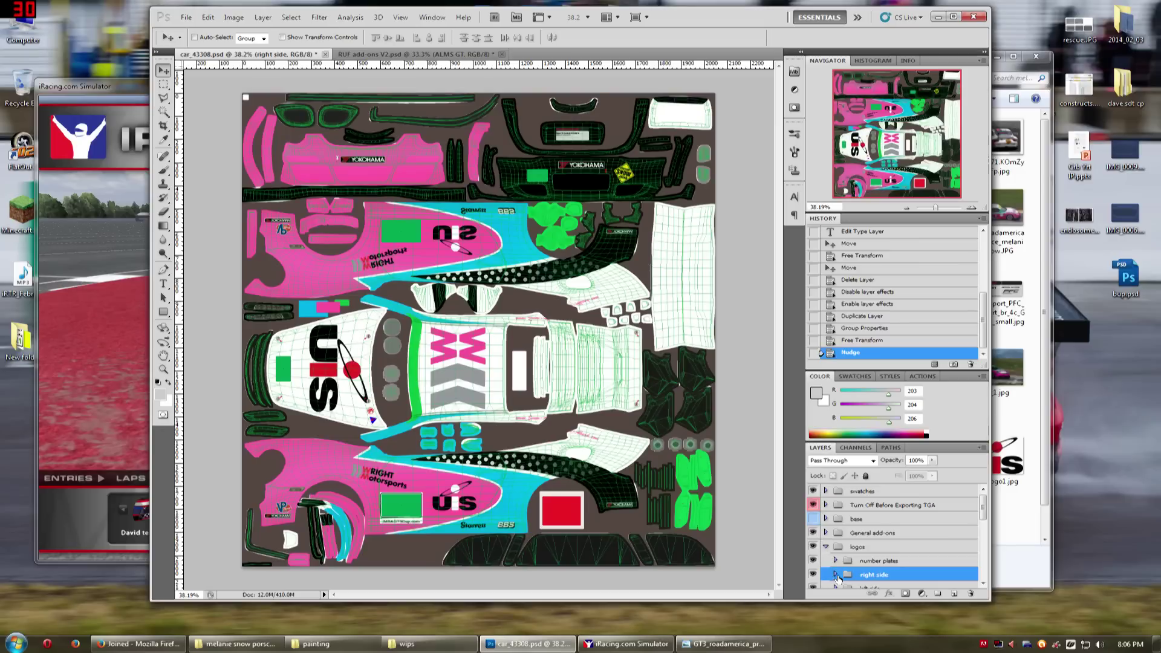
Flip the "UIS copy" logo inside the right side group horizontally with Free Transform
click(836, 575)
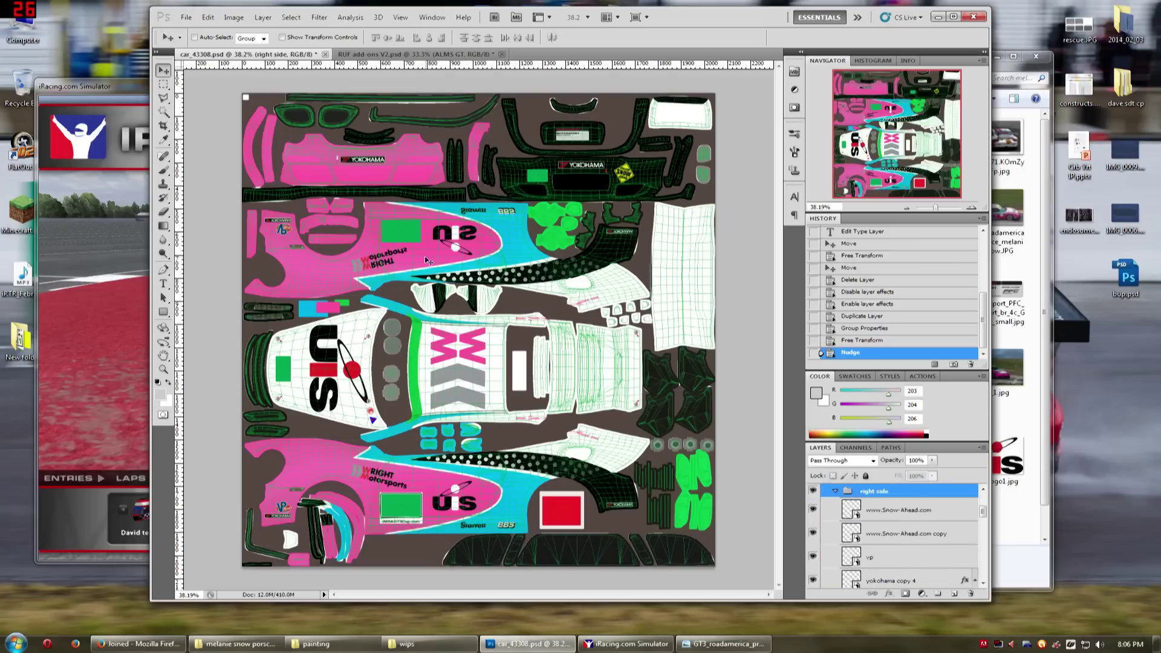
scroll(454, 238, up, 2)
scroll(869, 539, down, 8)
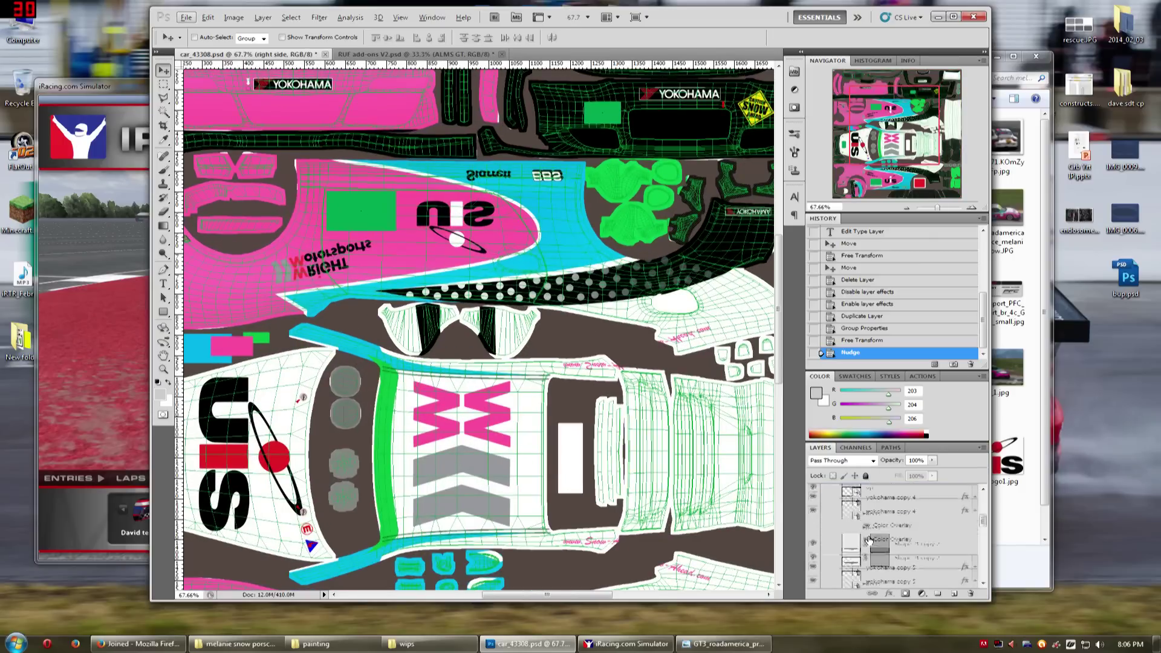
scroll(870, 538, down, 1)
click(871, 537)
click(813, 534)
click(813, 535)
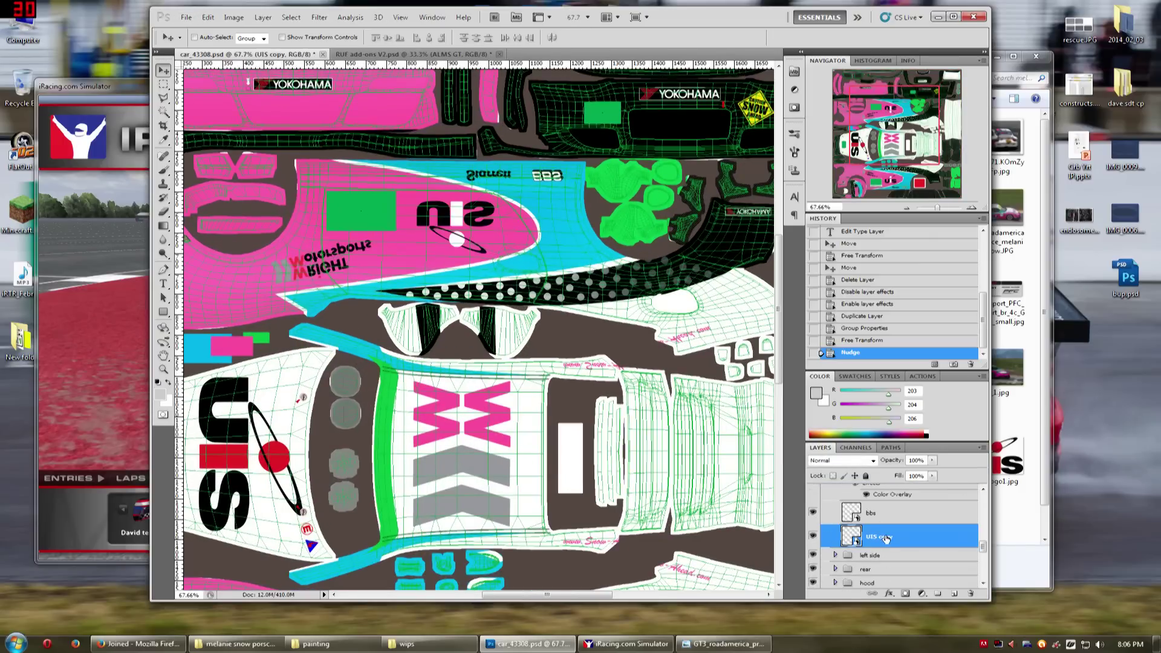
key(ctrl+t)
right_click(491, 244)
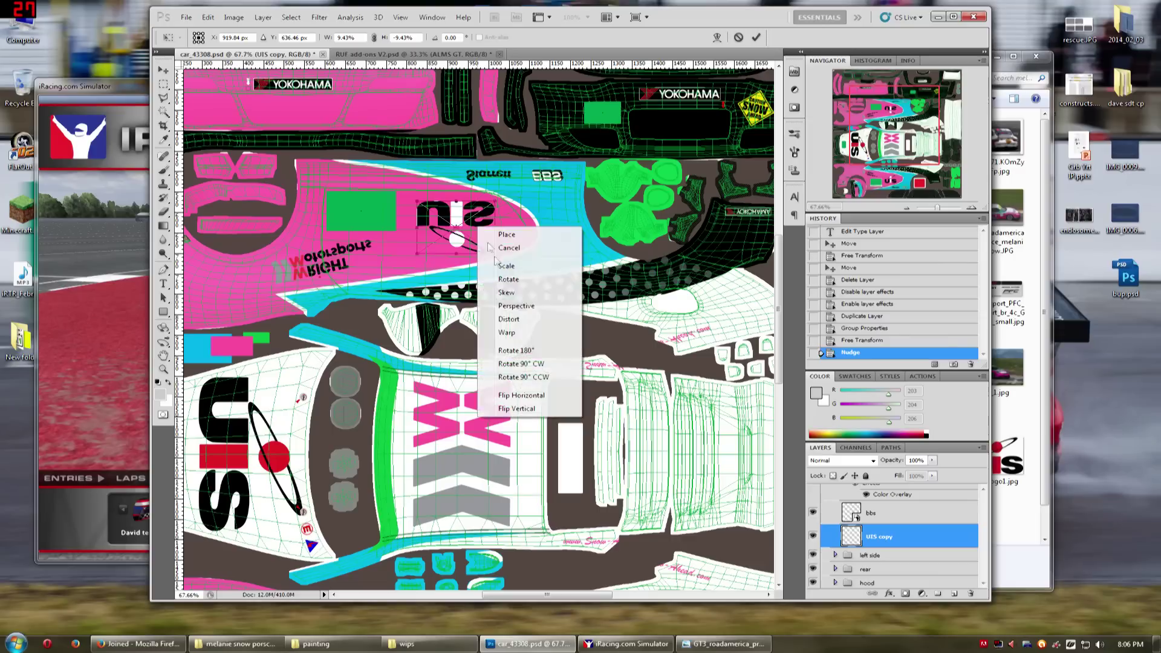
click(540, 393)
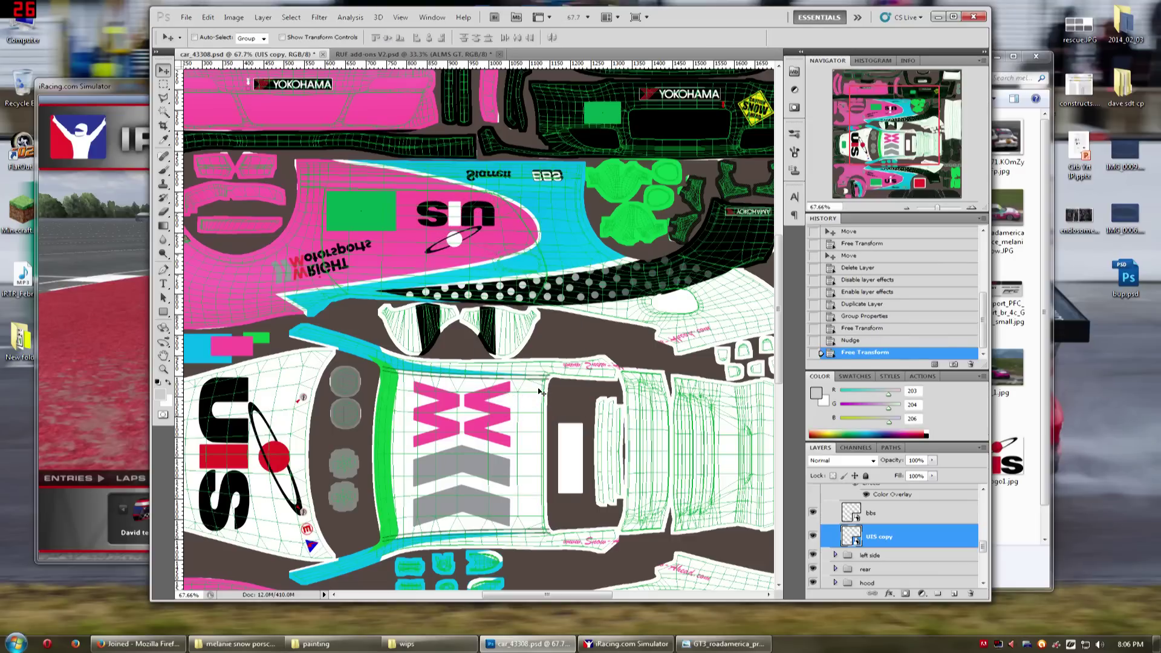
Flip the bbs logo in the right side group horizontally with Free Transform
click(872, 514)
key(ctrl+t)
right_click(592, 321)
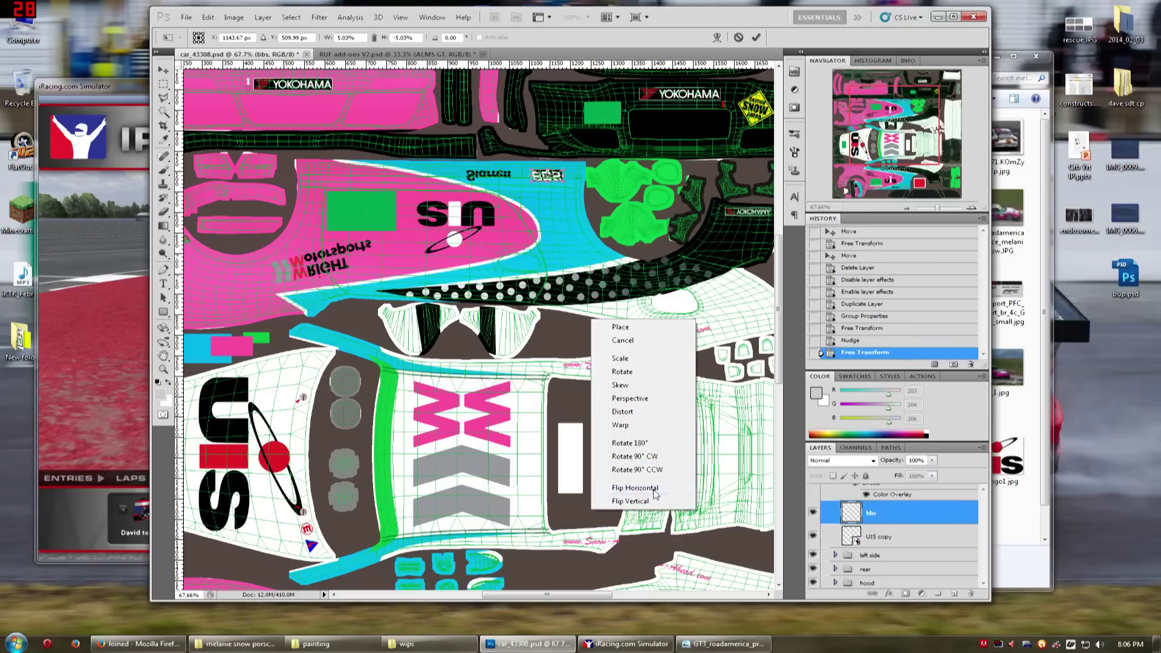
click(653, 469)
key(Return)
Flip the starrett logo in the right side group horizontally with Free Transform
scroll(907, 505, up, 2)
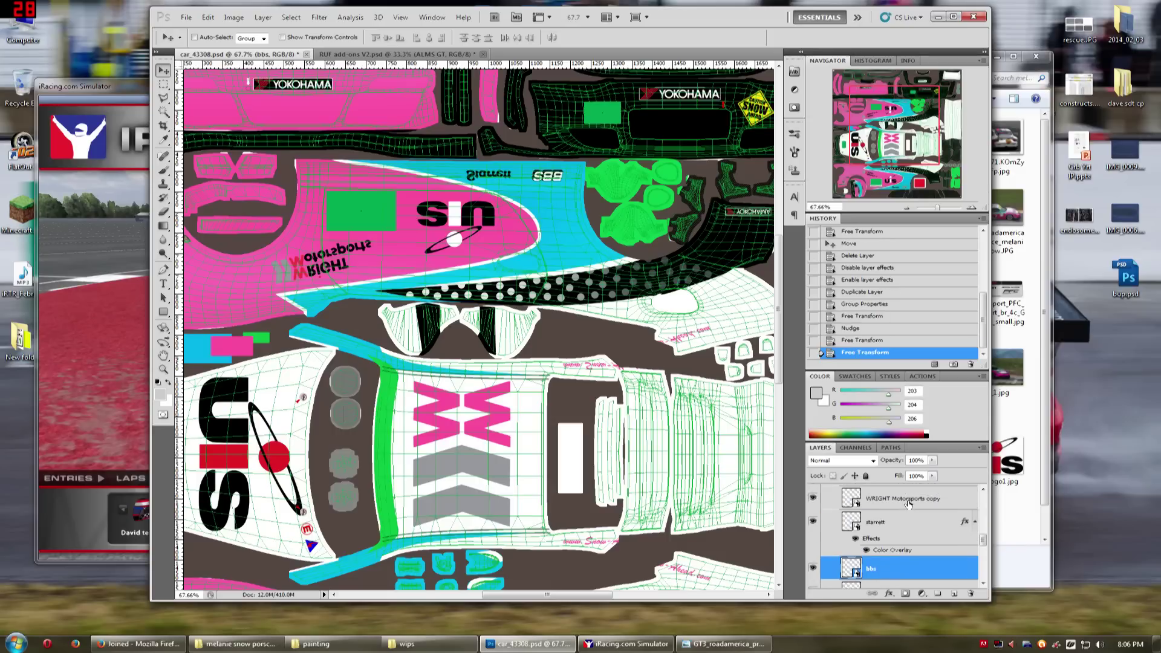
click(902, 526)
key(ctrl+t)
right_click(520, 321)
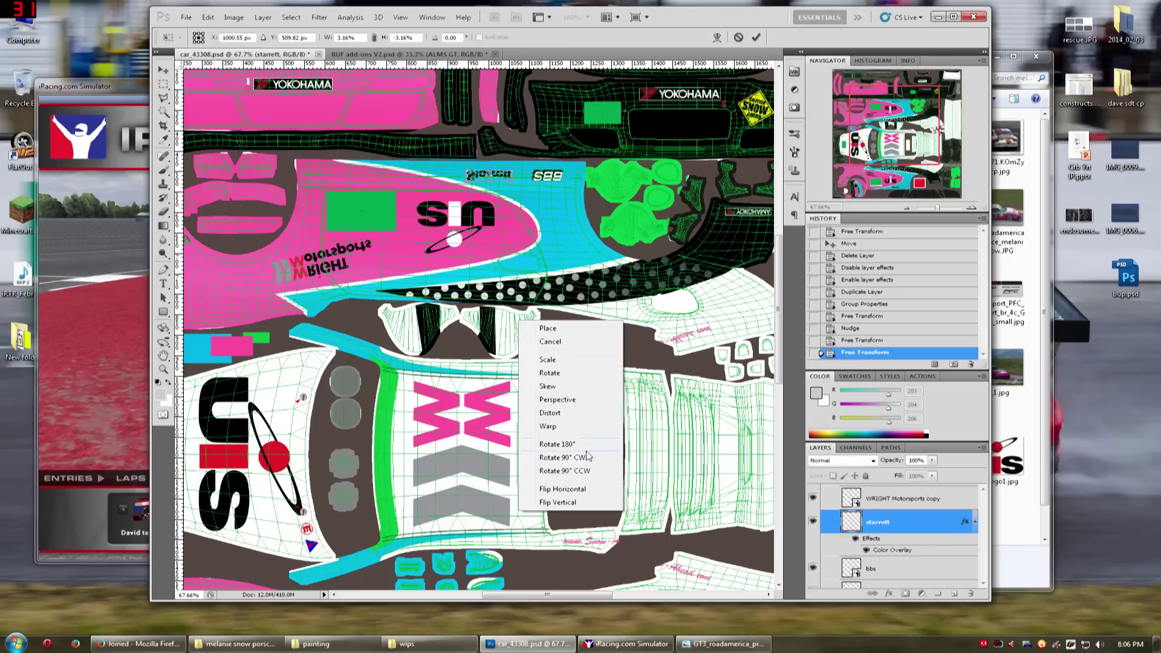
click(562, 488)
key(Return)
Unlink "yokohama copy 5" and "Shape 71 copy 2" from the other linked layers, and link just these two together
scroll(901, 544, up, 1)
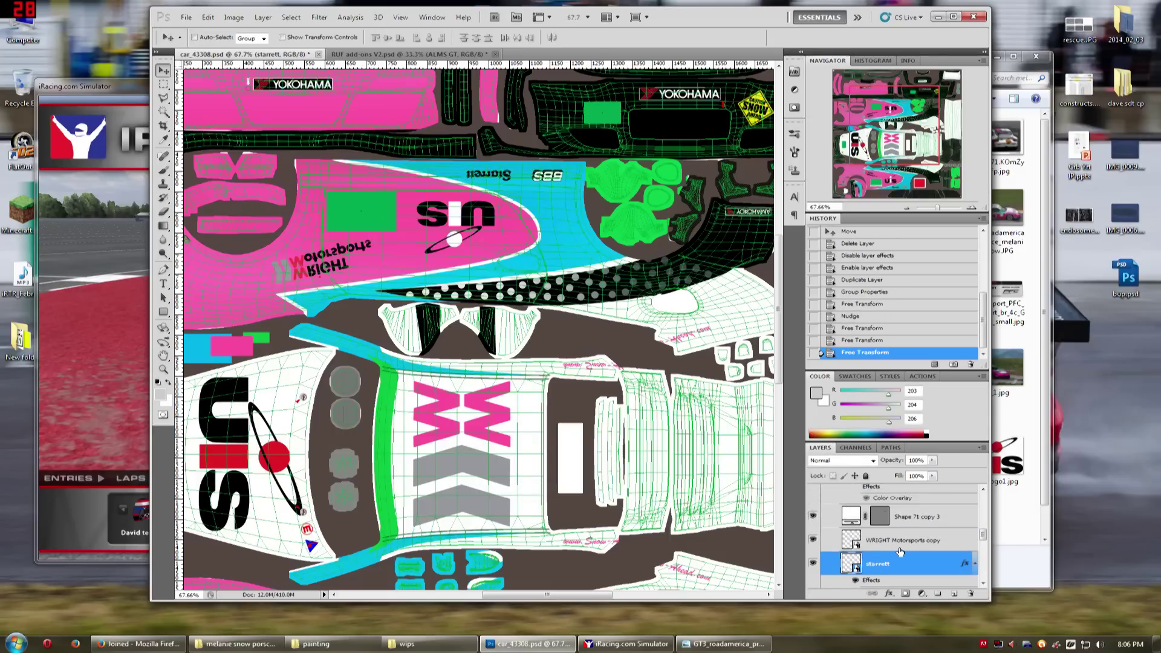
click(901, 547)
scroll(901, 532, up, 2)
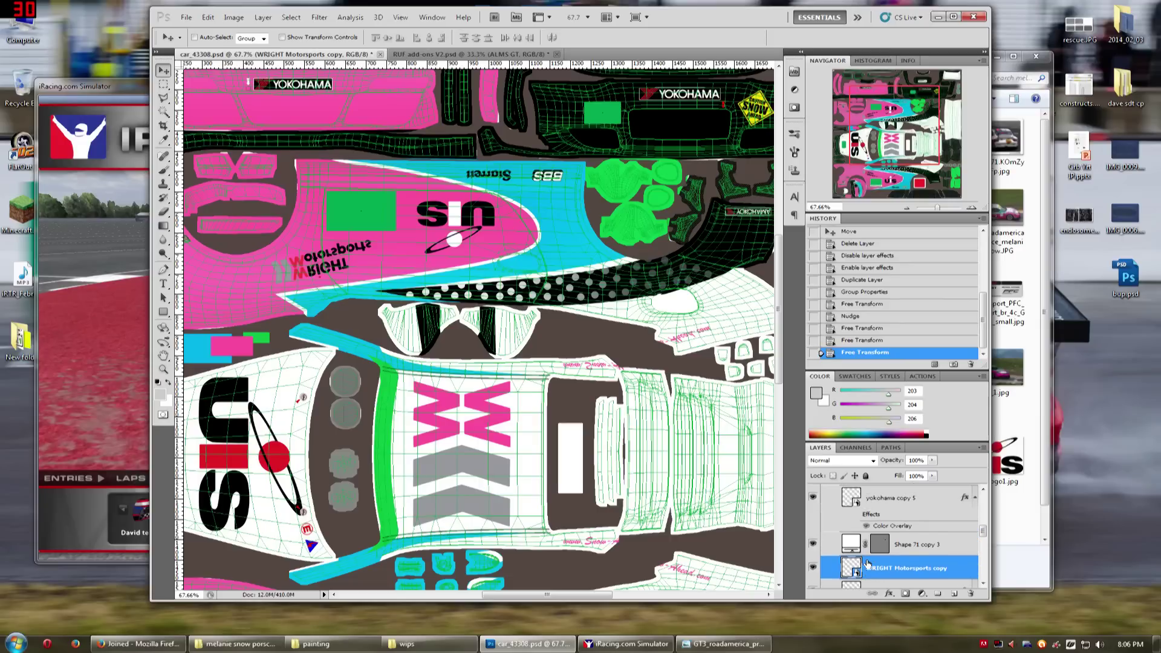
click(901, 529)
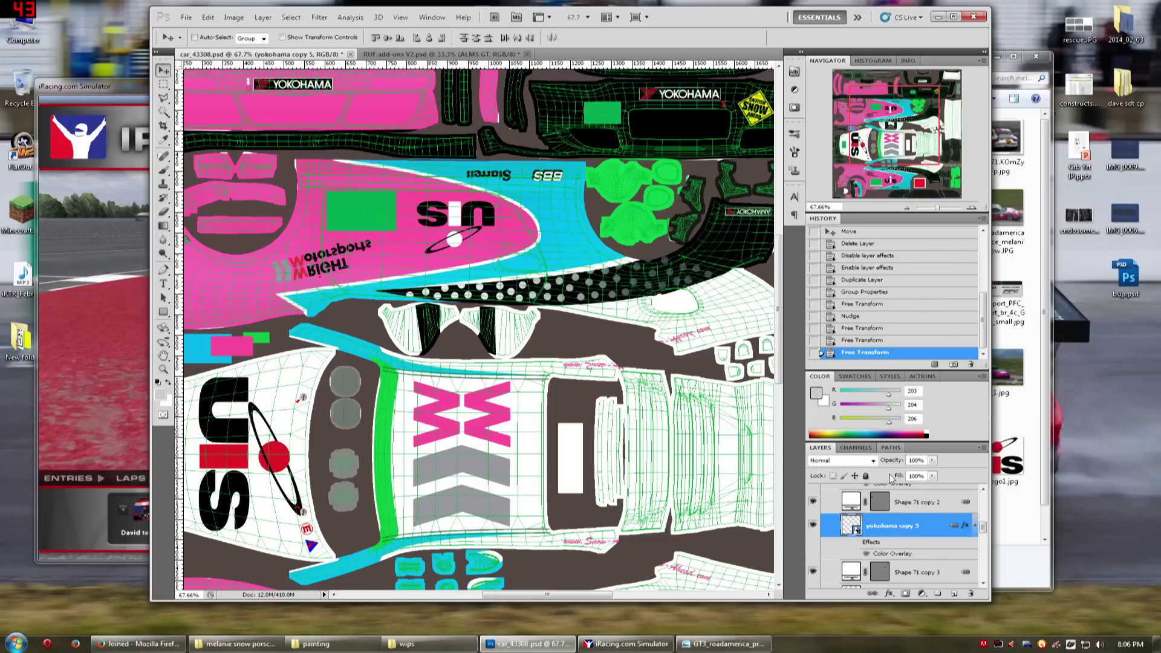
drag(893, 125, 877, 118)
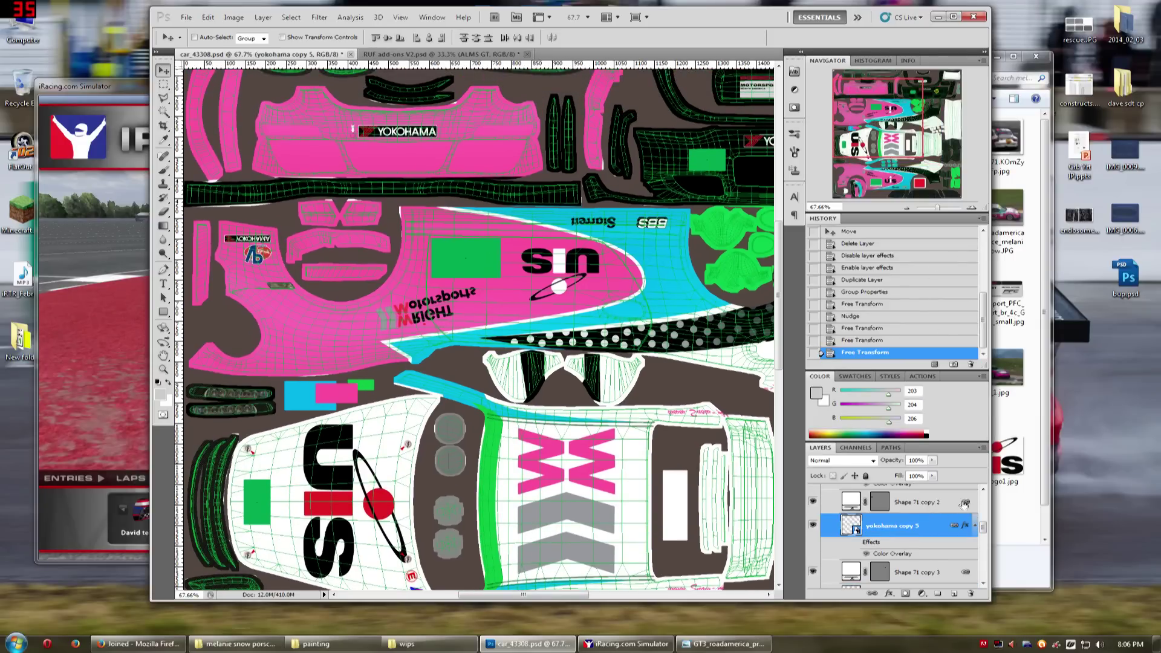
ctrl+click(936, 503)
right_click(935, 505)
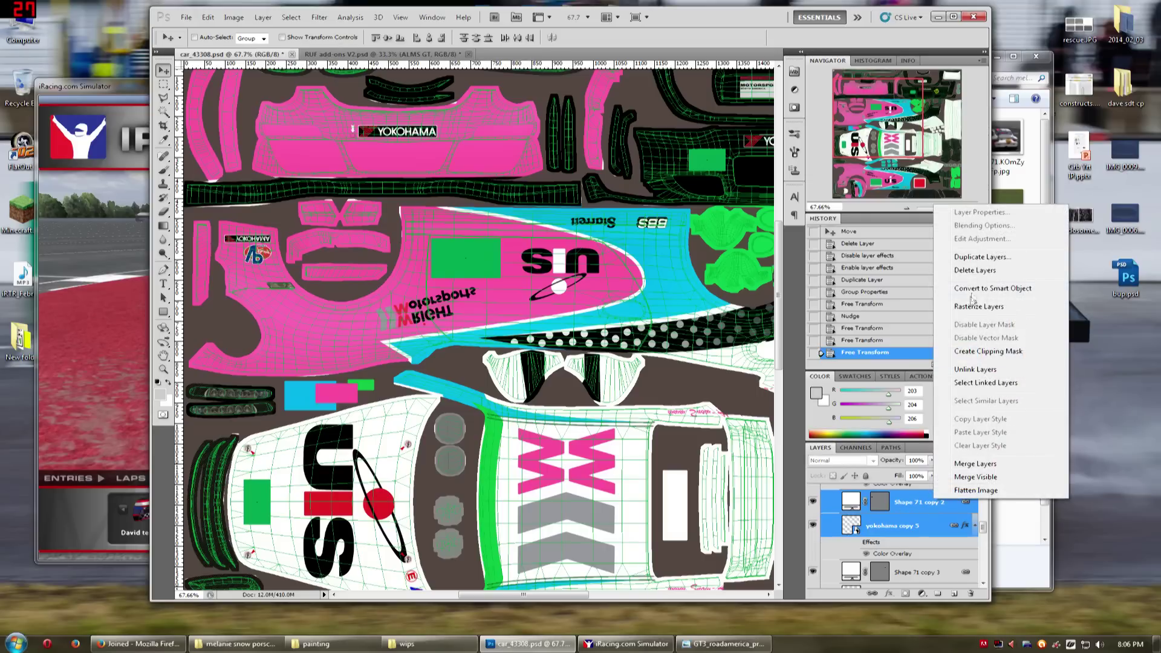
click(972, 370)
right_click(907, 533)
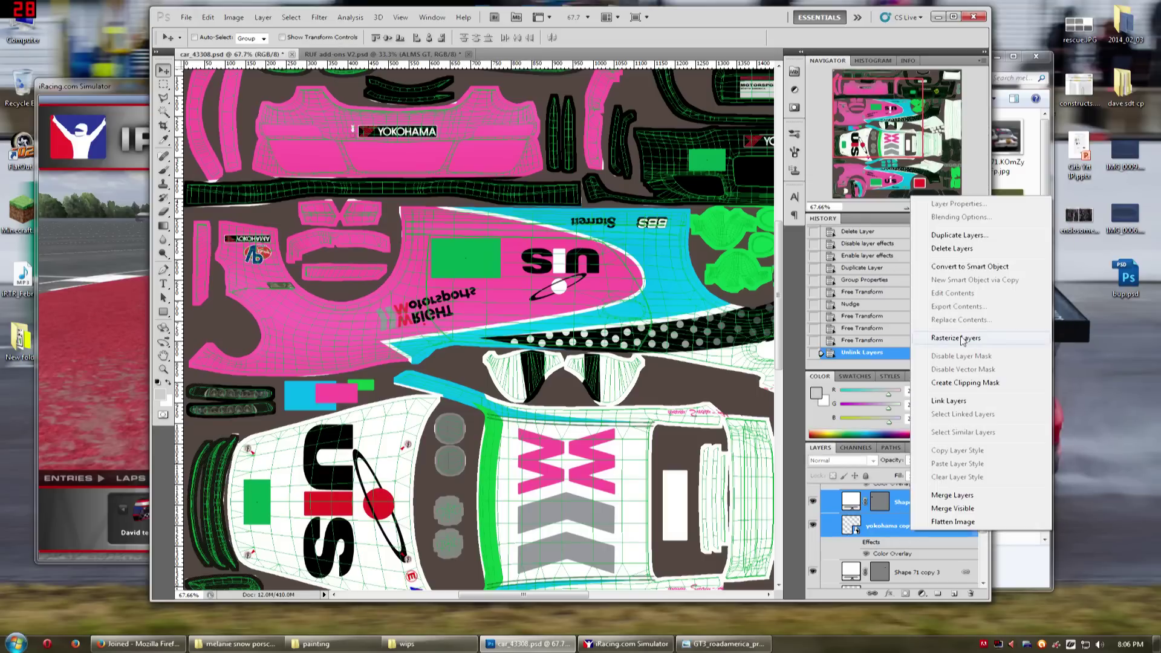
click(958, 400)
Try moving "Shape 71 copy 2" with its linked Yokohama layer to test the pairing, and undo the move
click(925, 503)
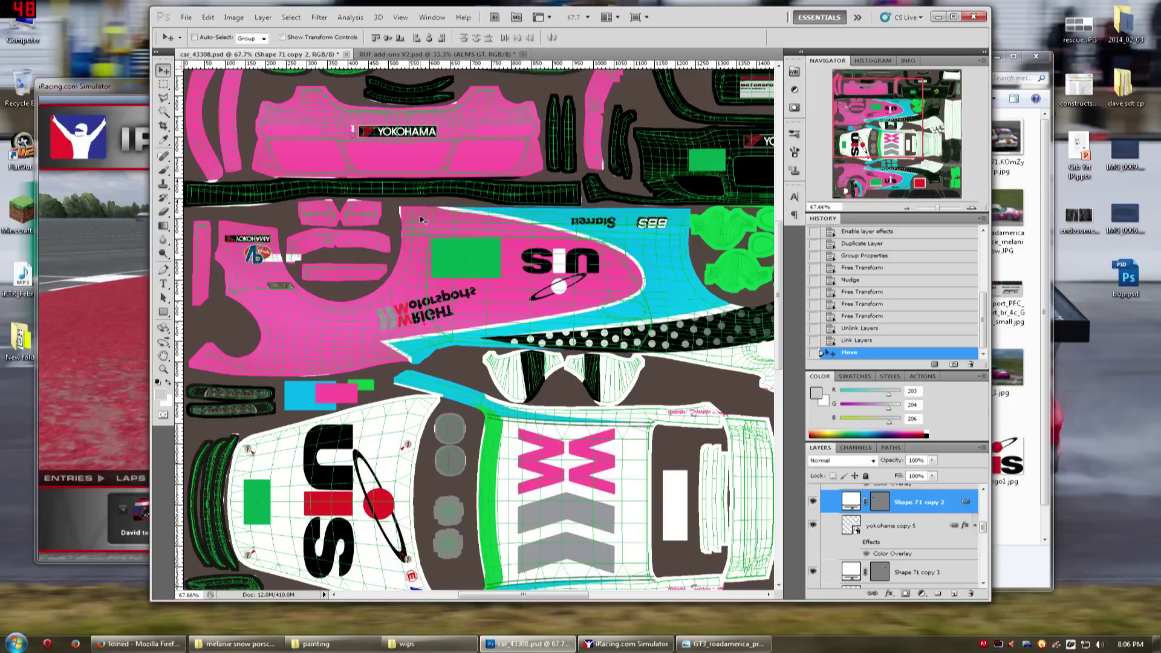
scroll(878, 518, up, 2)
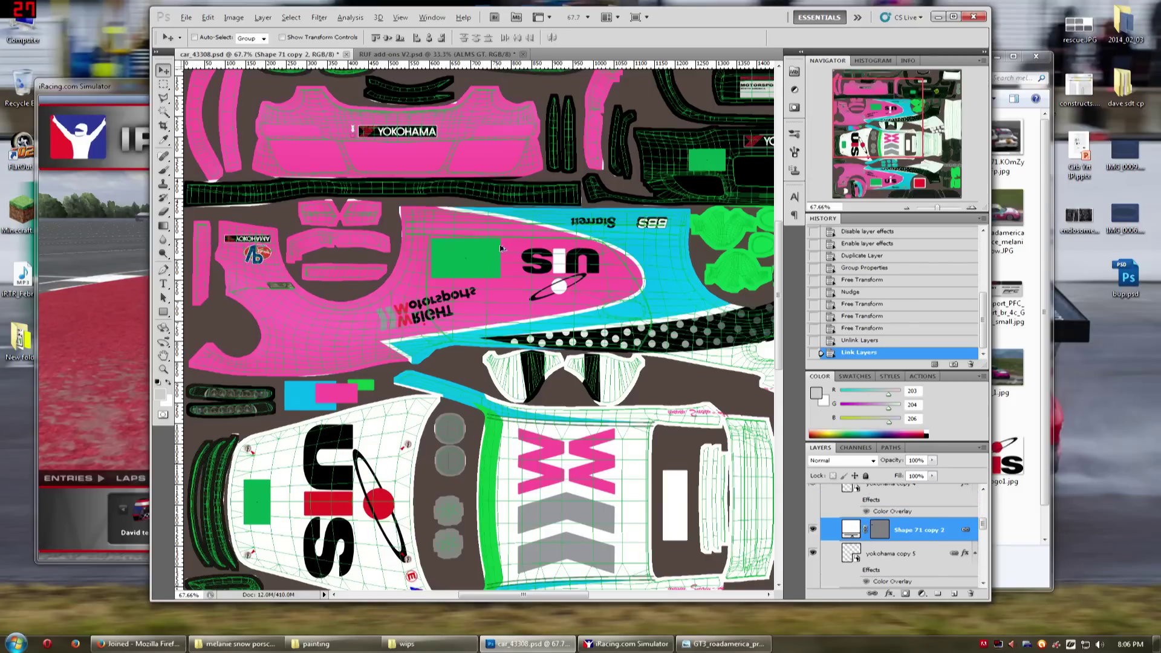
scroll(501, 248, down, 3)
drag(457, 260, 413, 239)
key(ctrl+z)
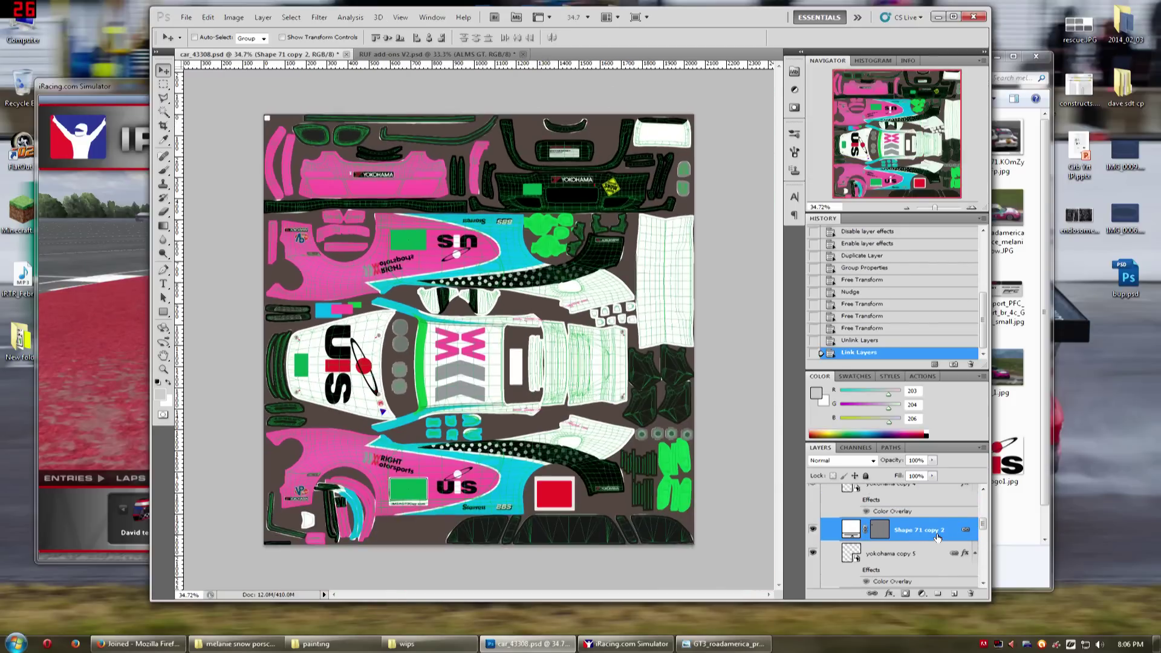
Unlink the "Shape 71 copy 2" and "yokohama copy 5" layers
scroll(936, 536, up, 2)
scroll(930, 549, down, 2)
ctrl+click(929, 551)
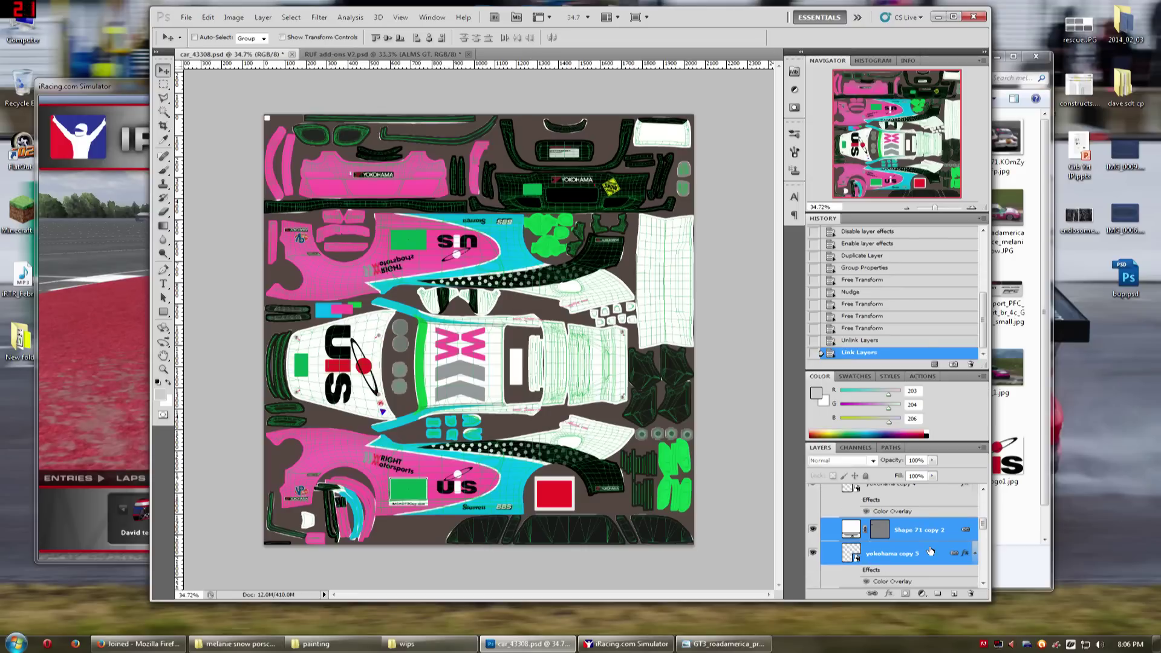
right_click(929, 548)
click(971, 415)
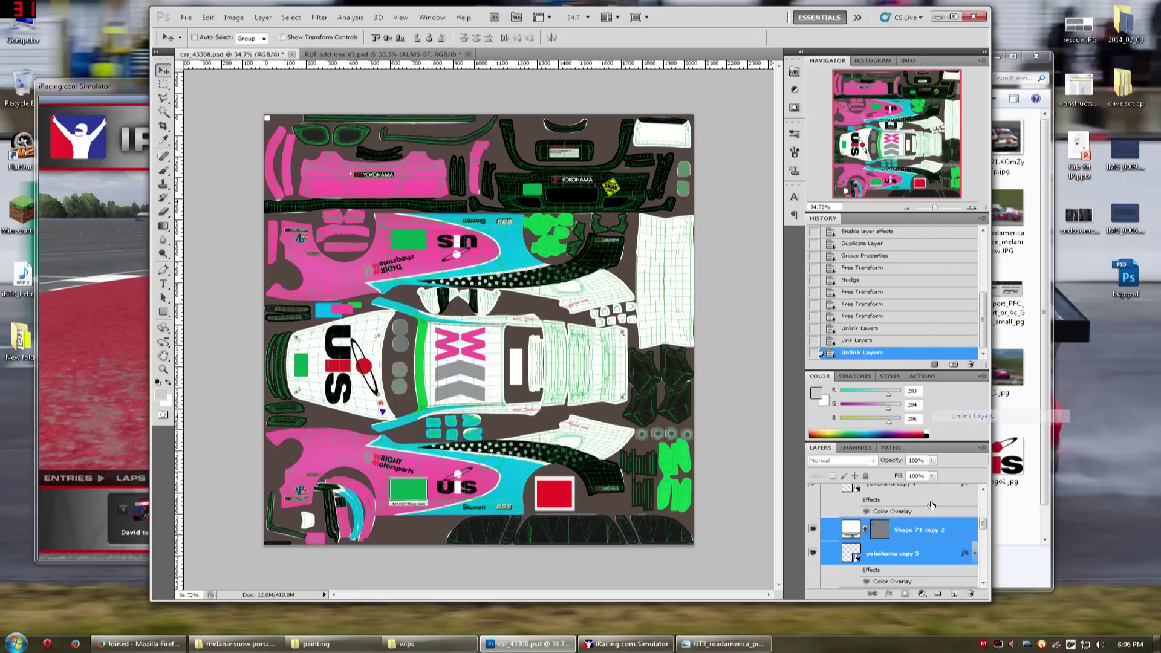
Link the "yokohama copy 5" layer with the "Shape 71 copy 3" layer
scroll(915, 536, down, 3)
click(916, 536)
scroll(915, 537, down, 2)
ctrl+click(919, 531)
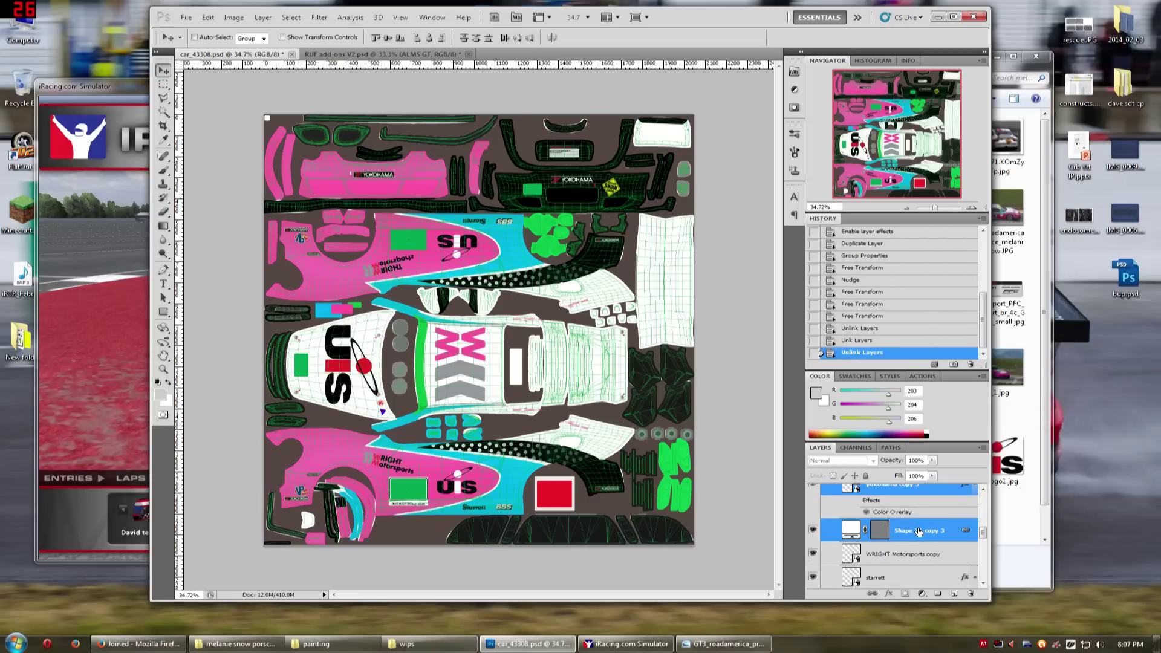
scroll(920, 533, up, 2)
scroll(929, 559, down, 1)
right_click(930, 518)
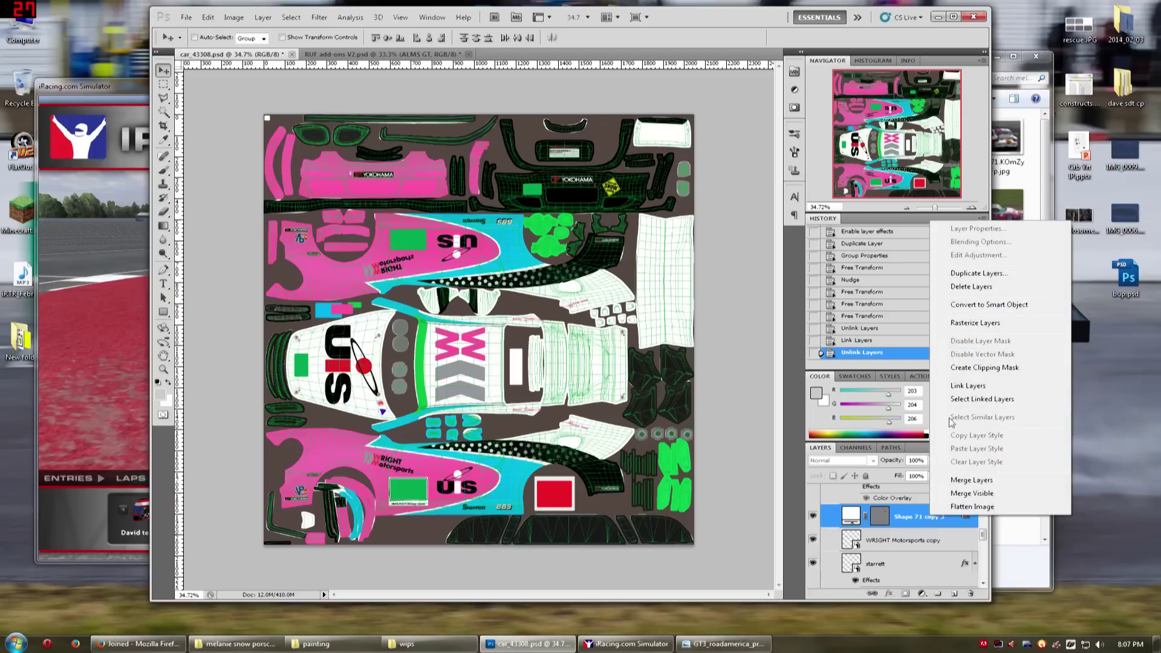
scroll(902, 521, up, 1)
shift+click(882, 528)
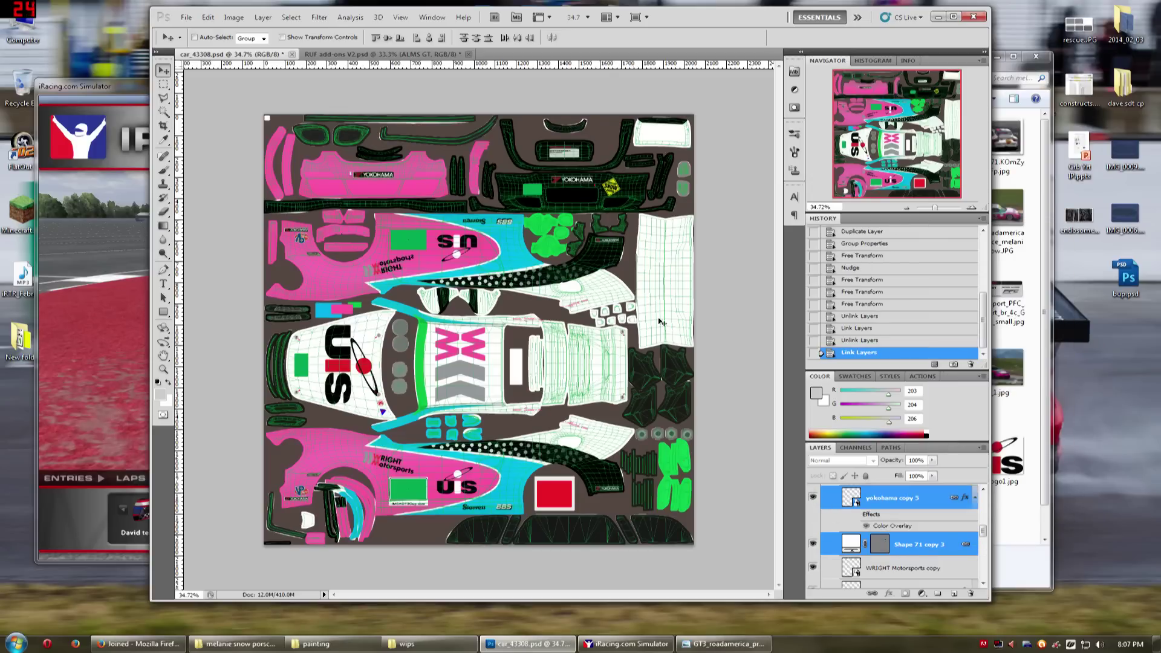
Try moving "yokohama copy 5" to test which layers follow it, and undo the move
click(895, 497)
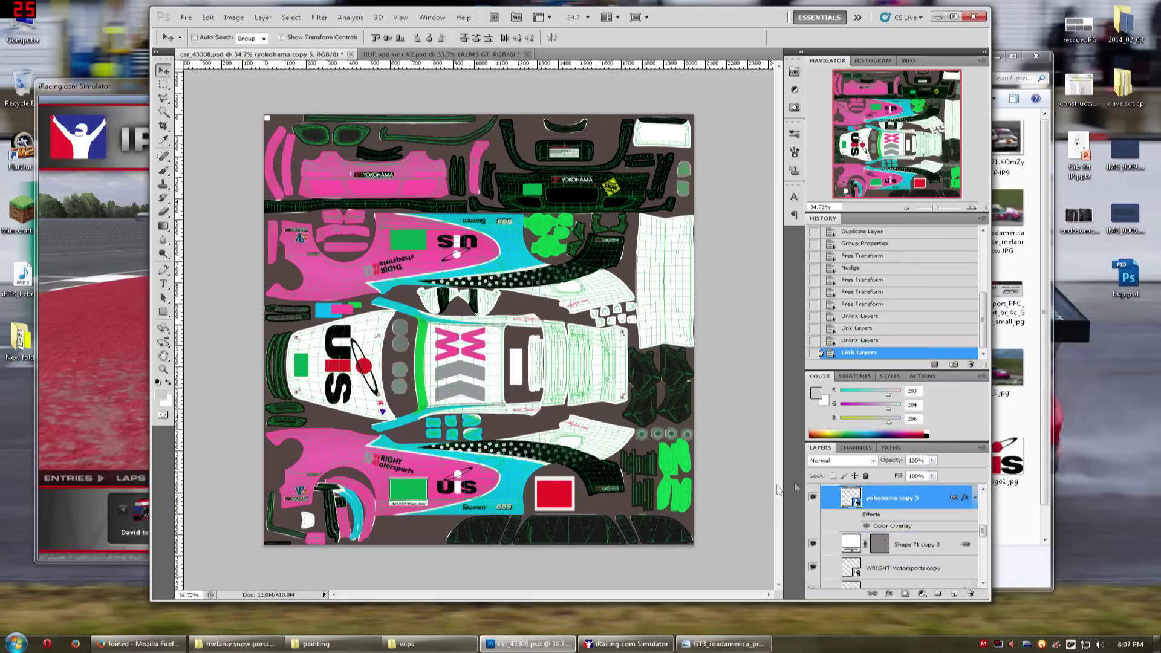
drag(602, 270, 590, 282)
key(ctrl+z)
Remove all links between "yokohama copy 4", "Shape 71 copy 2", "yokohama copy 5" and "Shape 71 copy 3"
scroll(926, 533, up, 2)
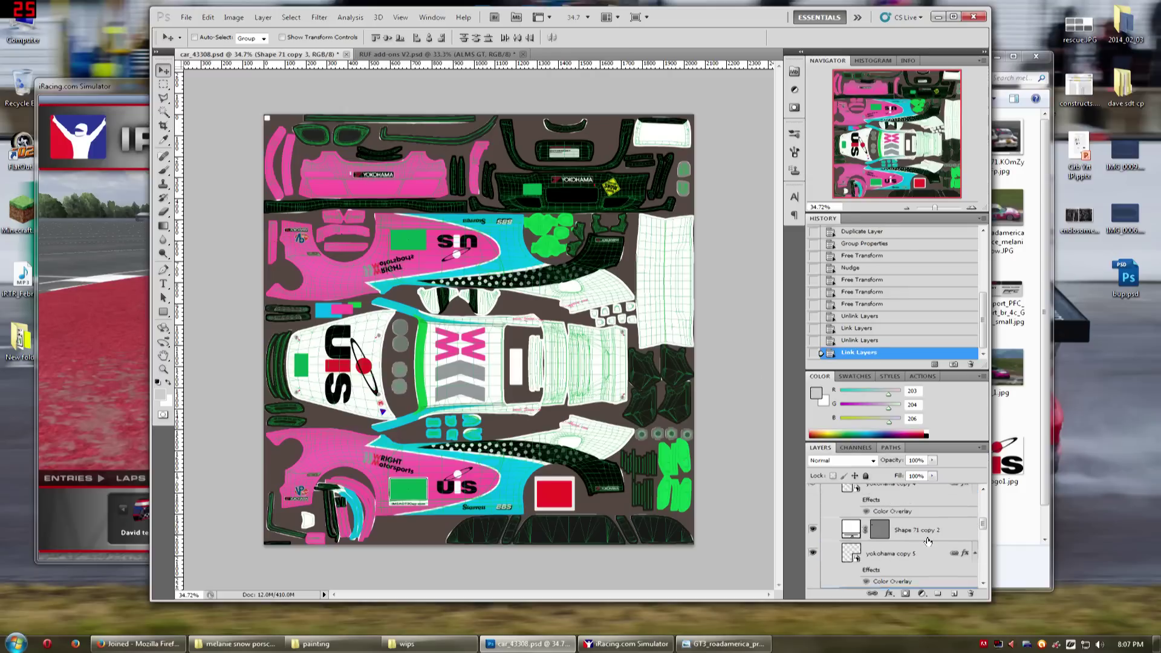
shift+click(925, 511)
right_click(927, 511)
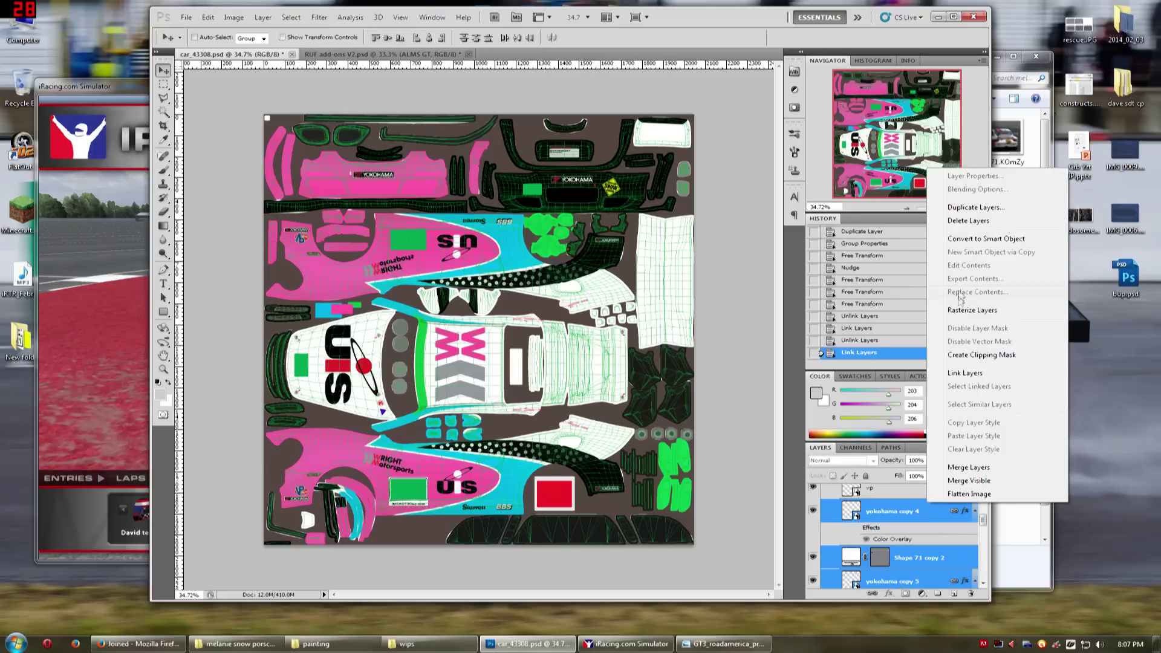
click(966, 375)
right_click(927, 510)
click(966, 373)
Link only "yokohama copy 5" and "Shape 71 copy 3" together
scroll(921, 511, down, 3)
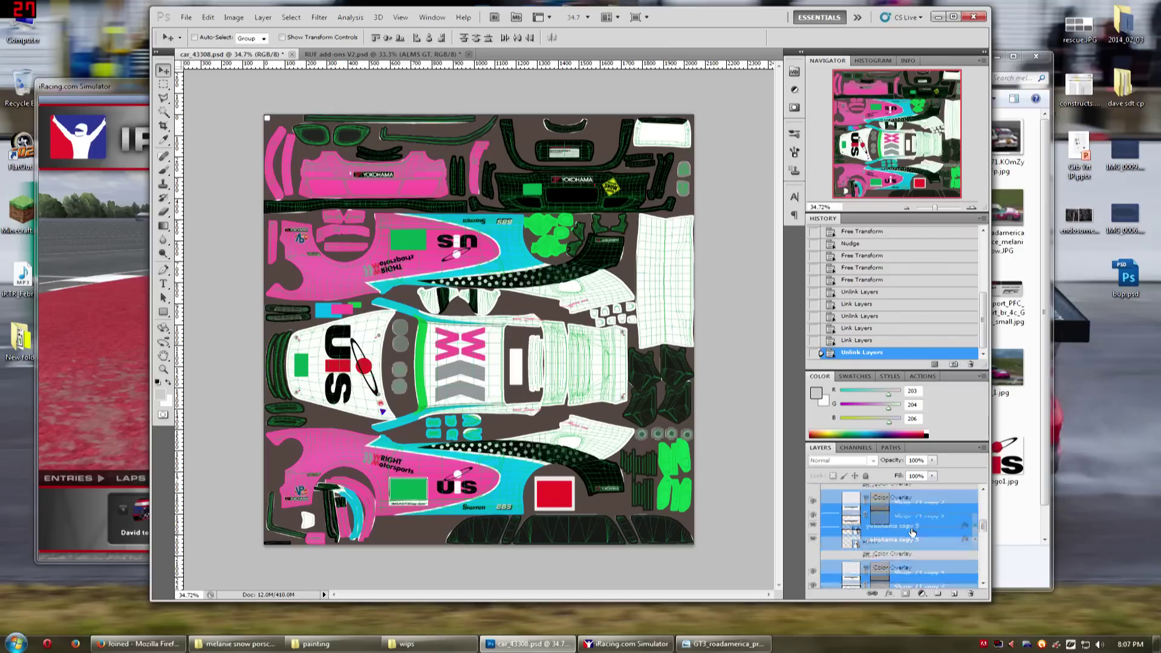
click(920, 512)
ctrl+click(924, 556)
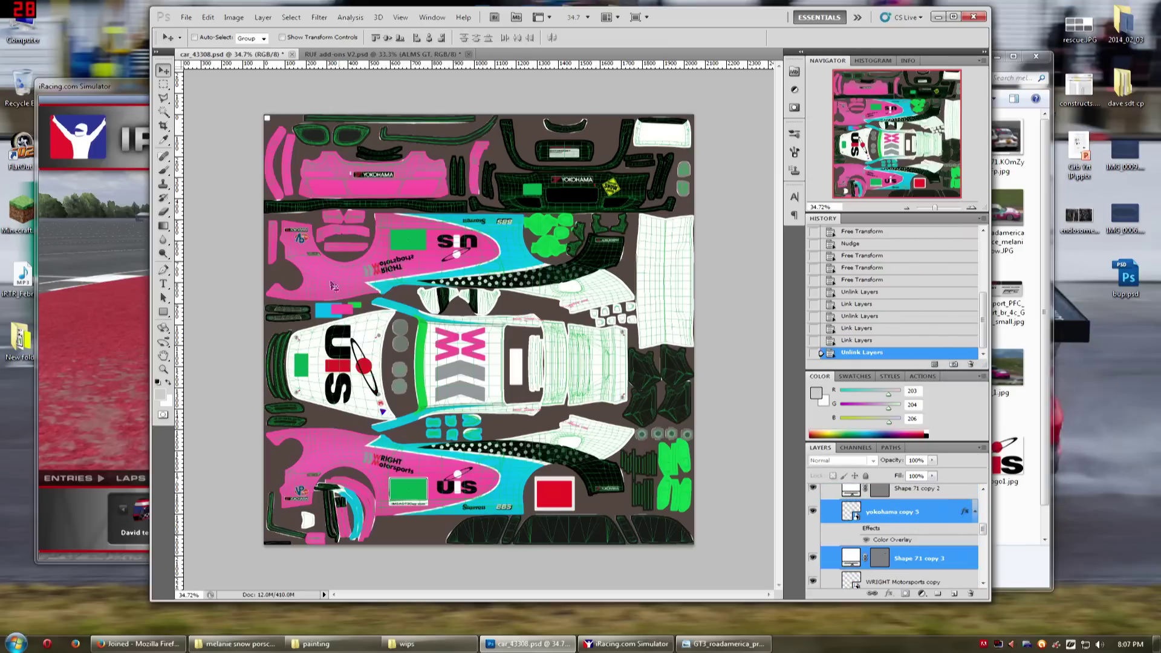
right_click(909, 514)
click(967, 378)
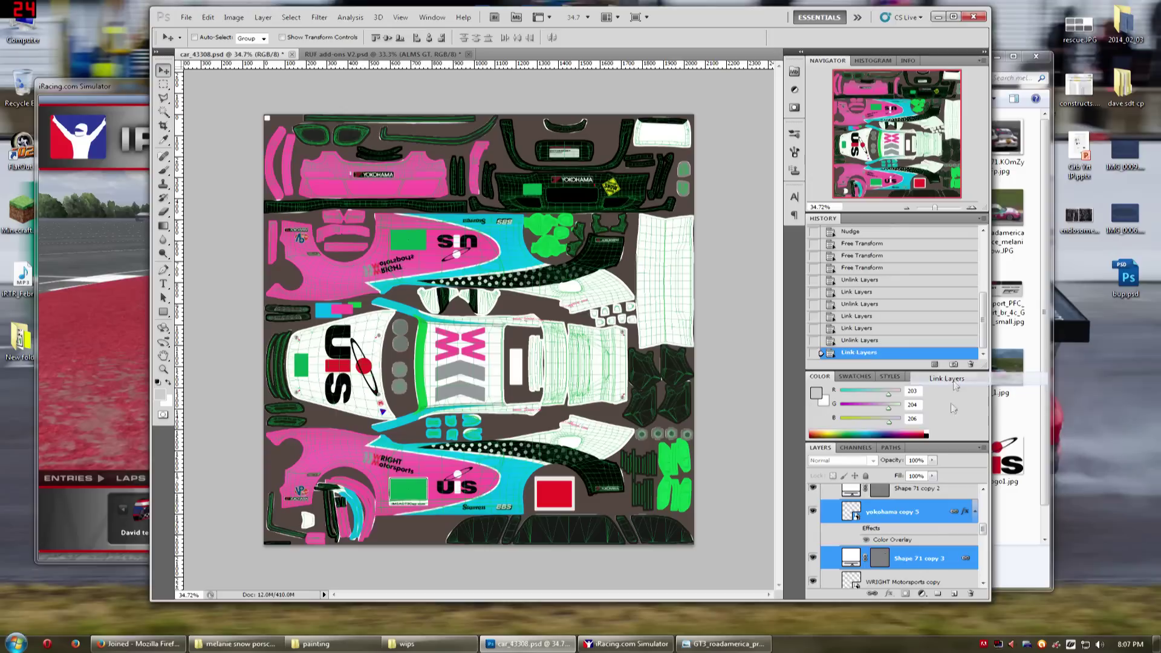
Test-move the newly linked Yokohama logo and its background shape near the rear of the right body side, and undo the move
click(933, 524)
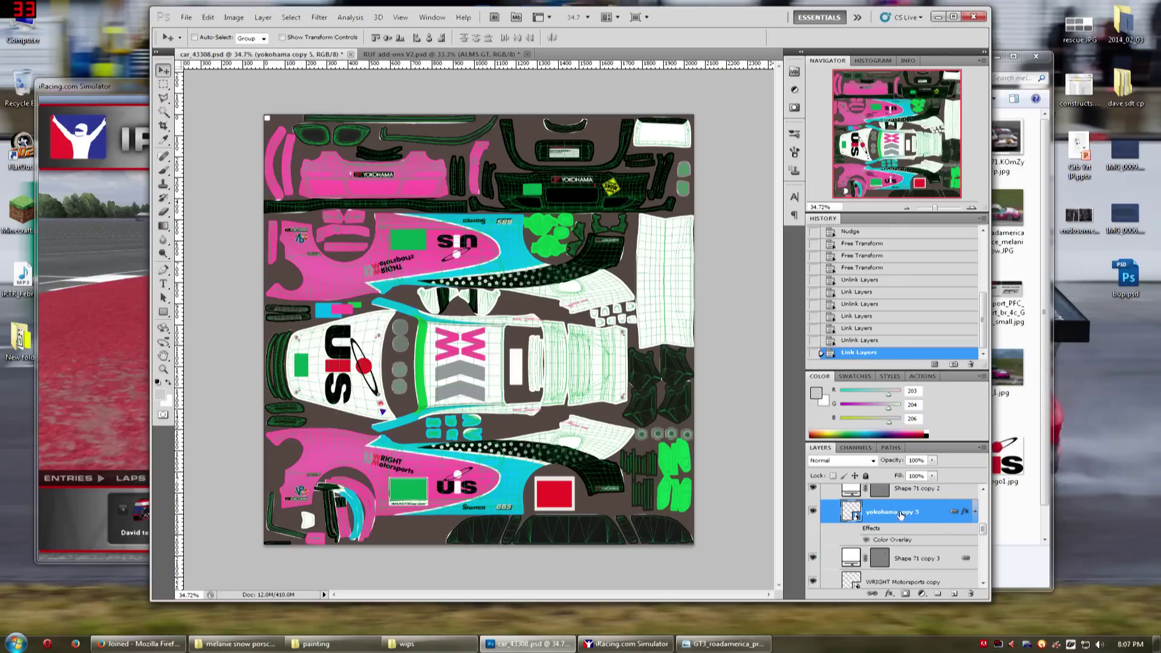
drag(677, 269, 668, 287)
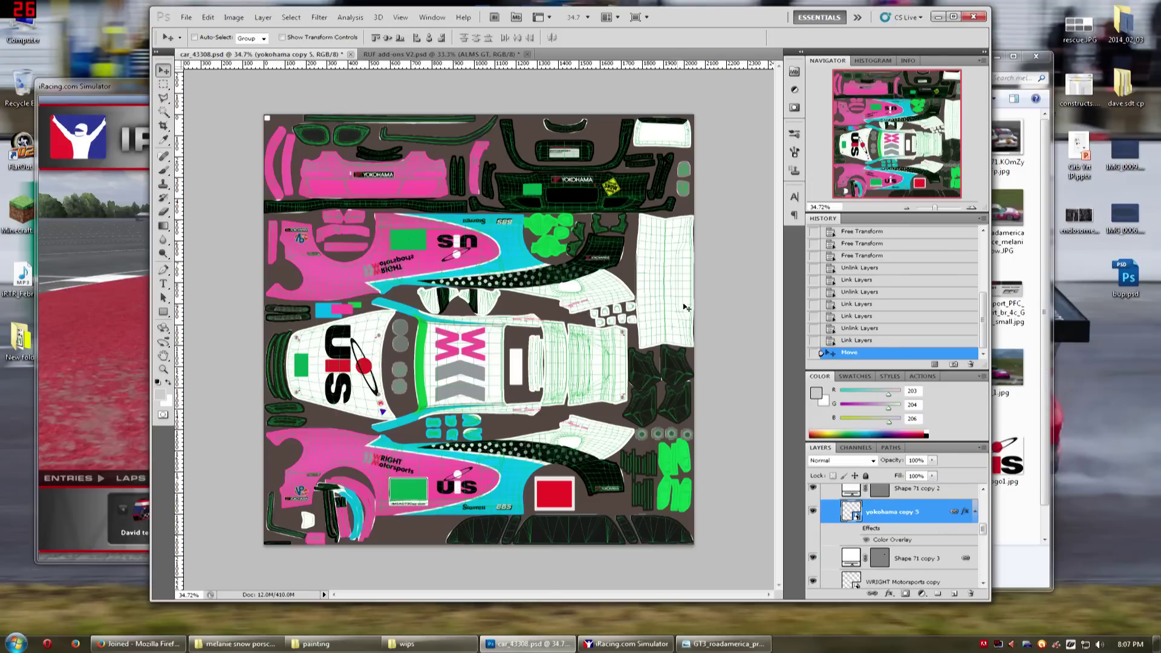
scroll(604, 260, up, 3)
drag(714, 333, 731, 317)
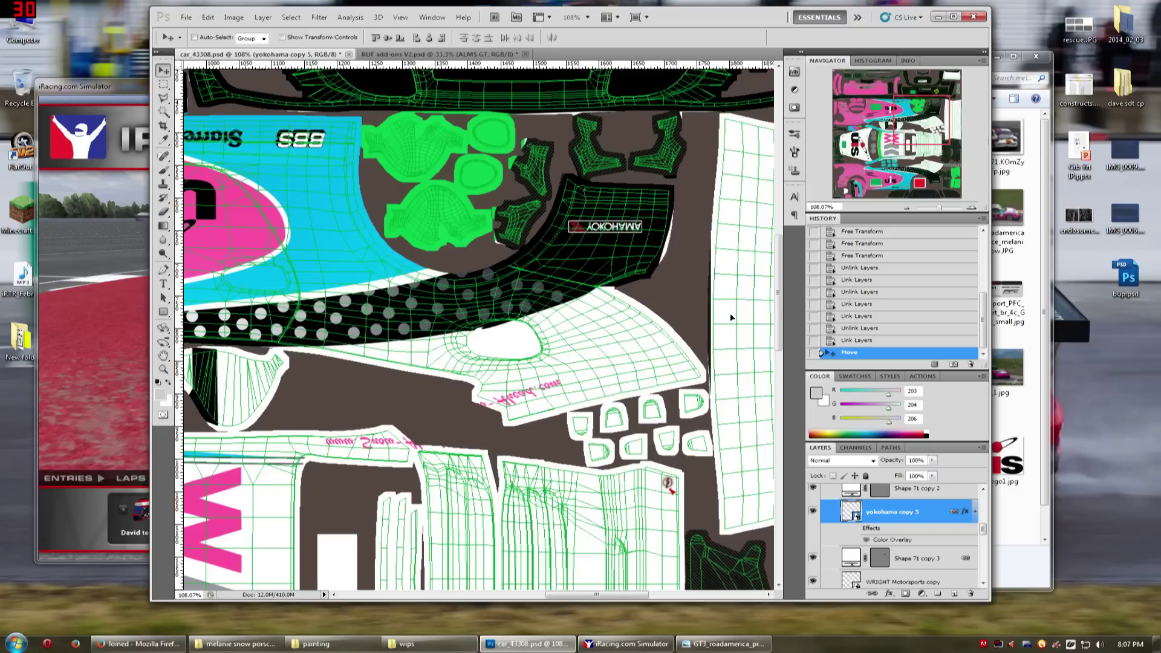
key(ctrl+z)
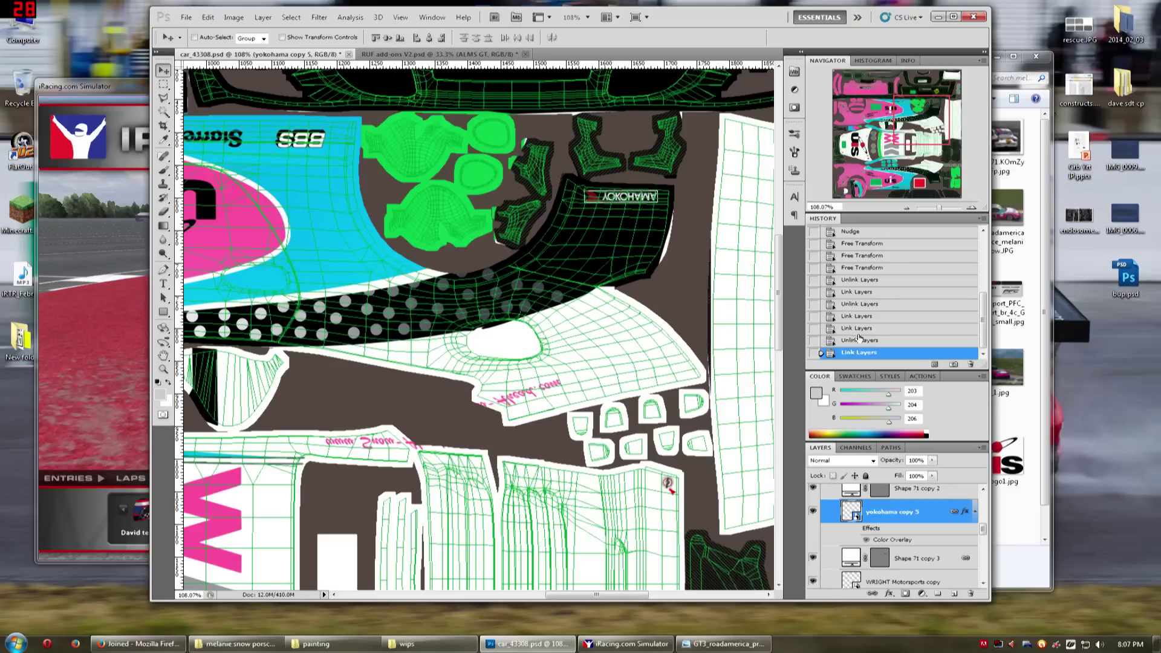
Test-move "Shape 71 copy 2" to check that no other layer follows it, and undo the move
scroll(949, 523, up, 1)
click(930, 516)
drag(908, 129, 848, 127)
scroll(895, 532, up, 2)
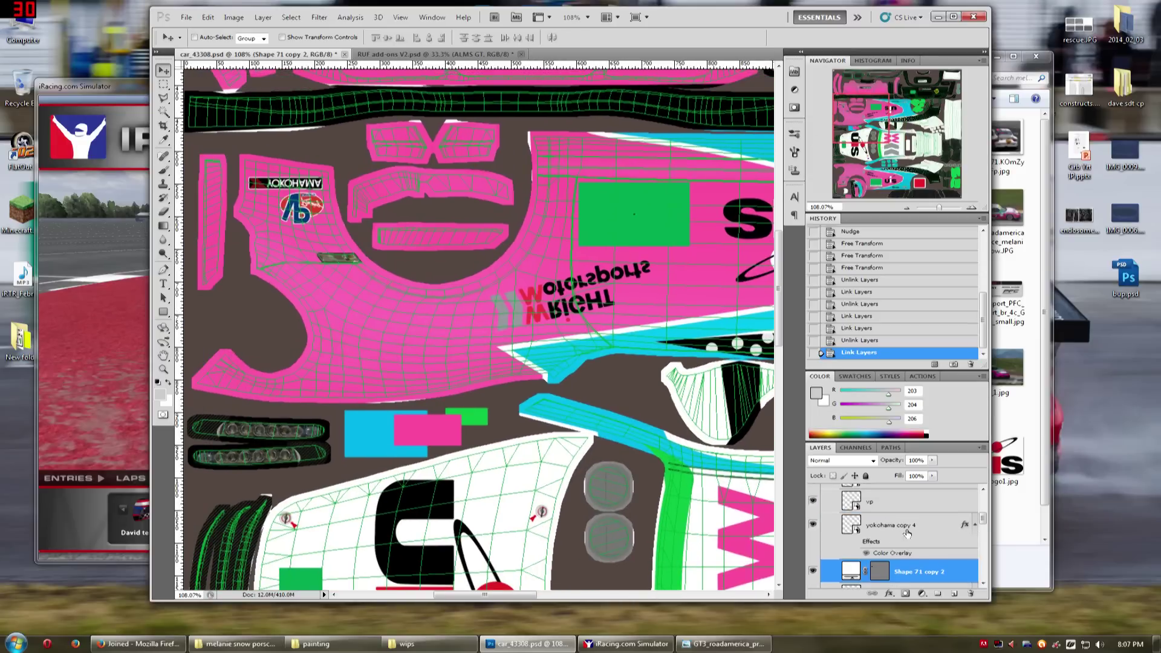
drag(435, 310, 448, 317)
key(ctrl+z)
Flip "yokohama copy 5" and its linked background shape horizontally near the rear of the right body side
drag(853, 109, 919, 99)
scroll(901, 560, down, 2)
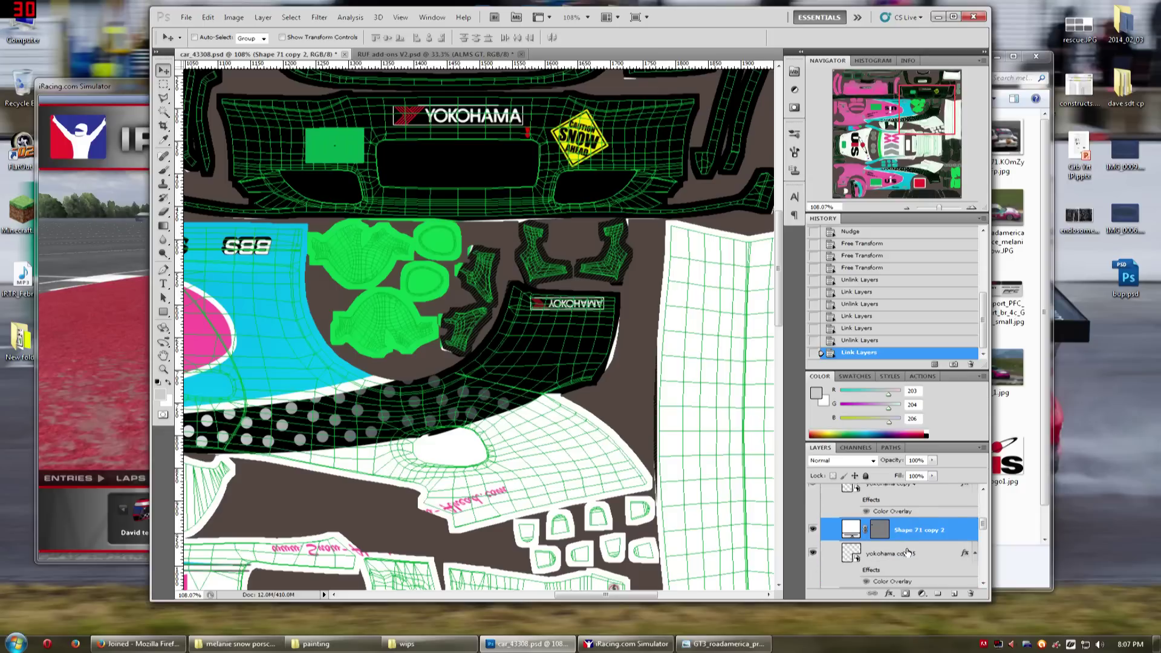
click(909, 535)
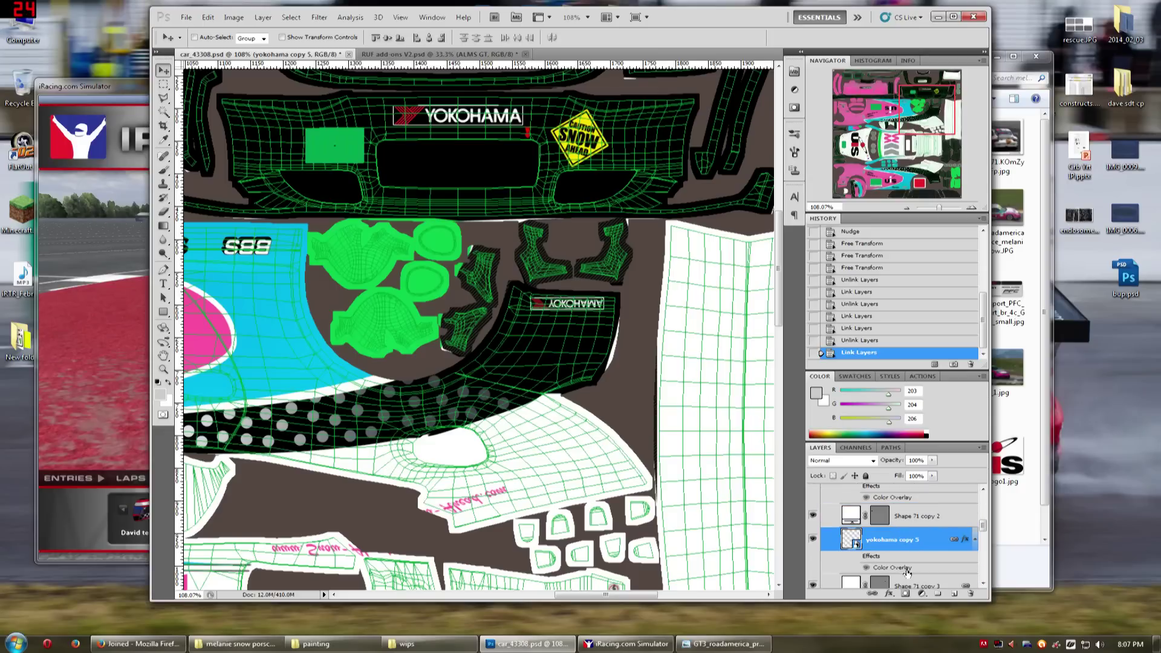
scroll(907, 571, down, 1)
key(ctrl+t)
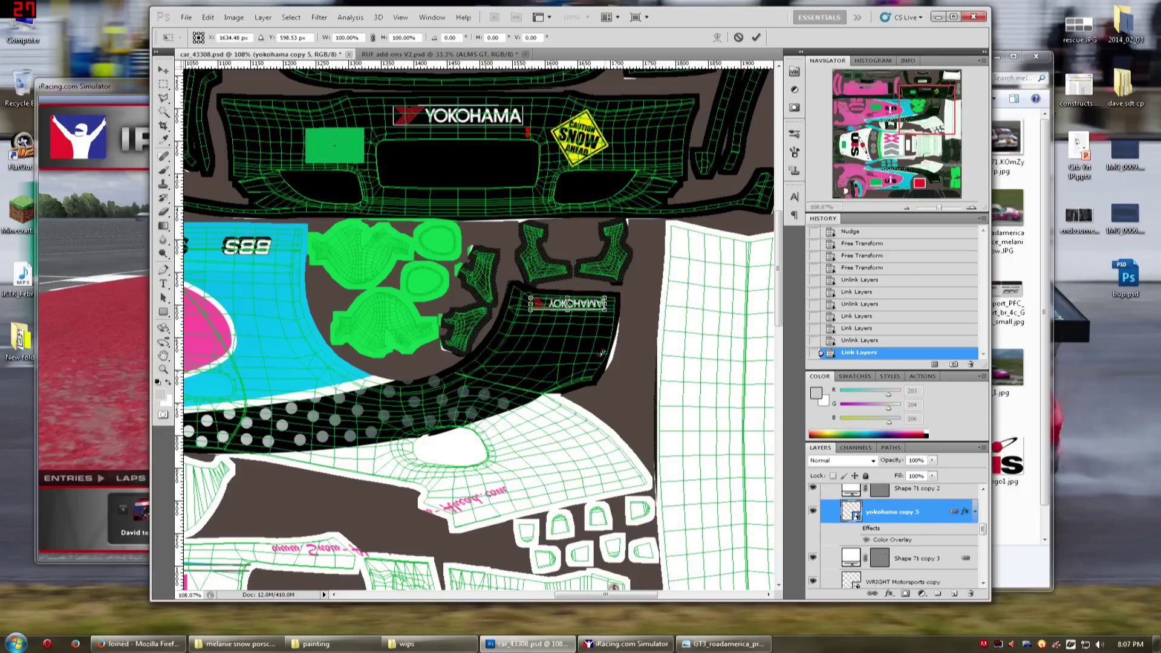
right_click(605, 350)
click(647, 518)
key(Return)
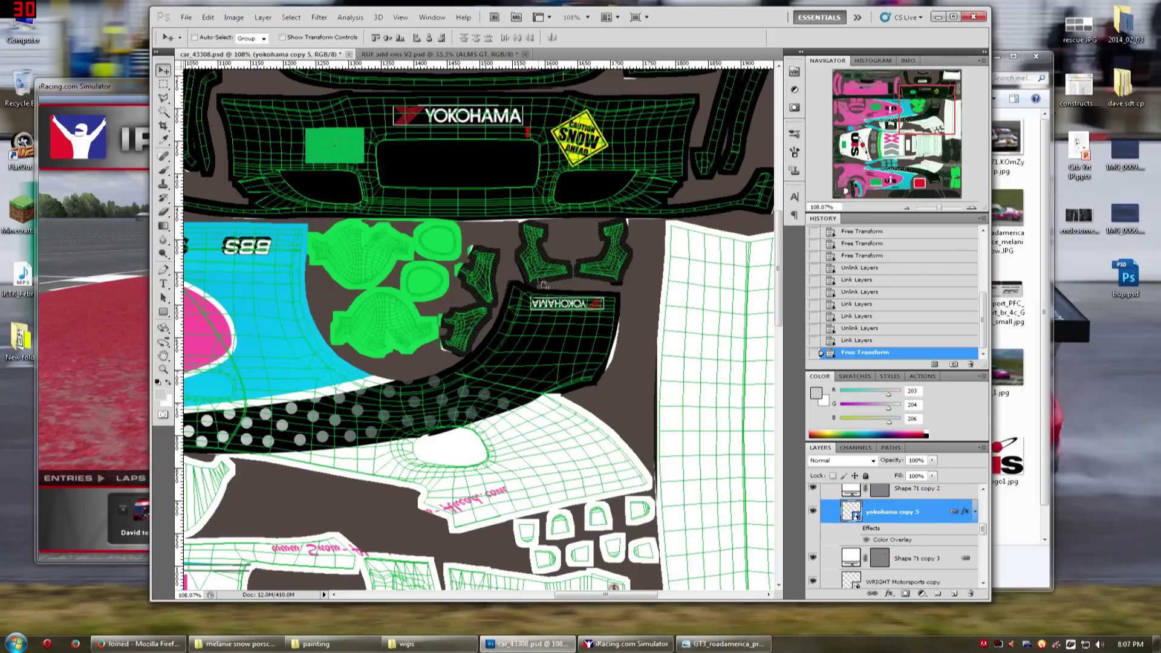
Flip "yokohama copy 4" and "Shape 71 copy 2" together horizontally on the right front bumper corner
drag(903, 123, 840, 119)
scroll(920, 528, up, 2)
scroll(919, 528, up, 2)
click(914, 517)
ctrl+click(918, 555)
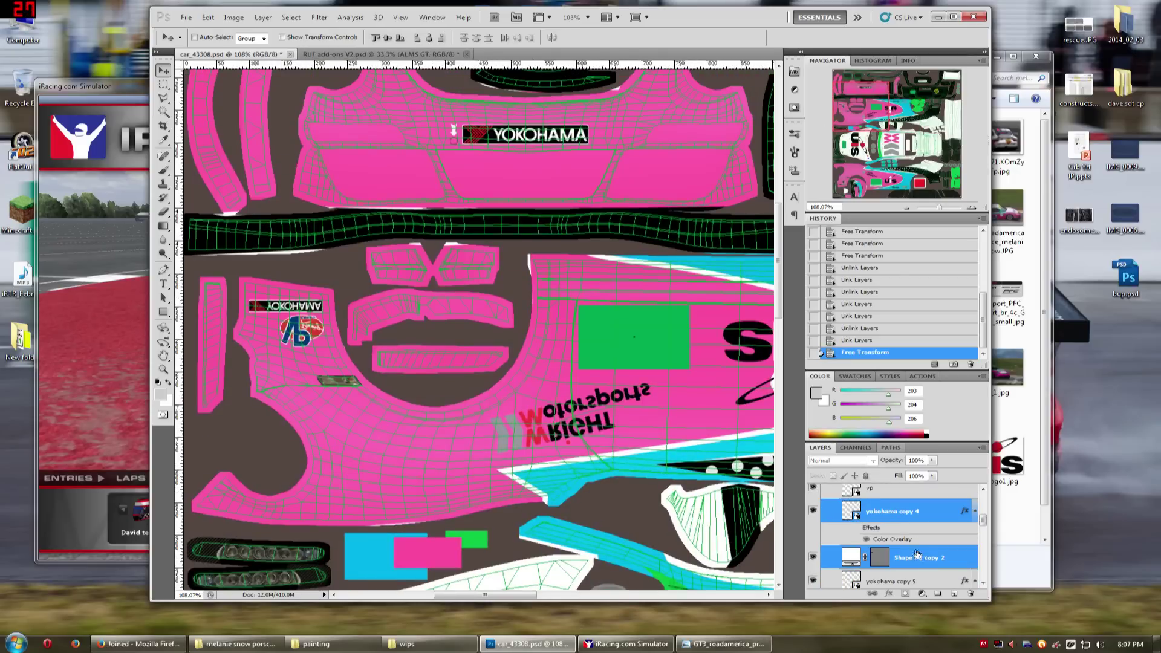
key(ctrl+t)
right_click(431, 330)
click(507, 498)
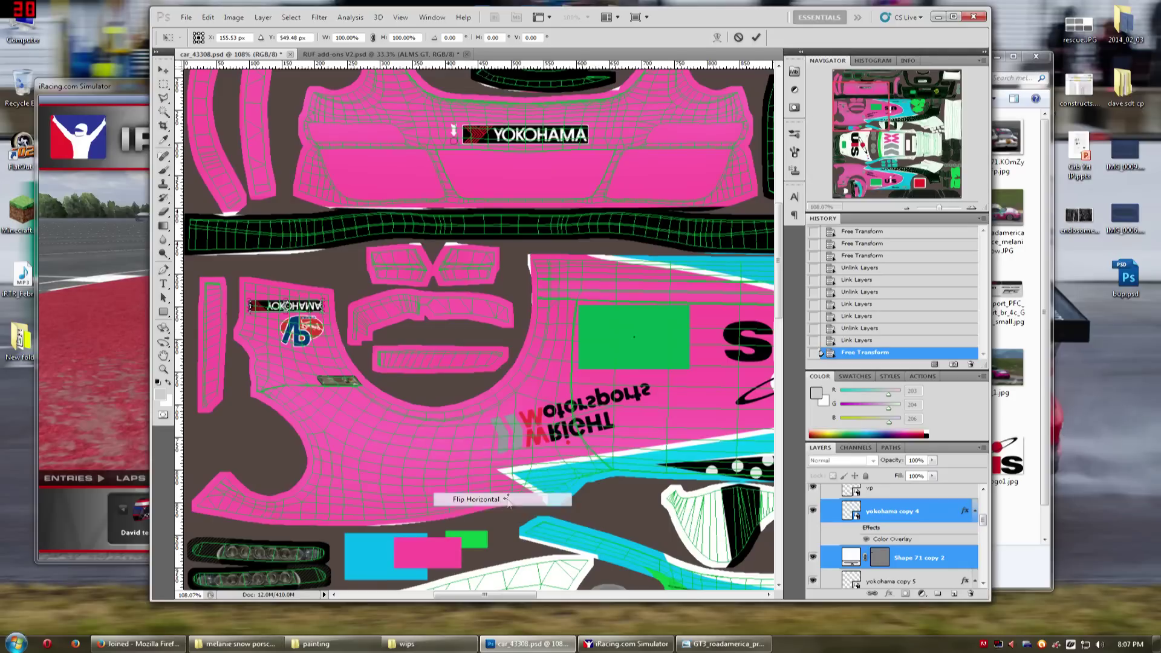
key(Return)
Flip the "vp" logo below the front Yokohama logo horizontally and save the document
scroll(901, 532, up, 2)
click(894, 529)
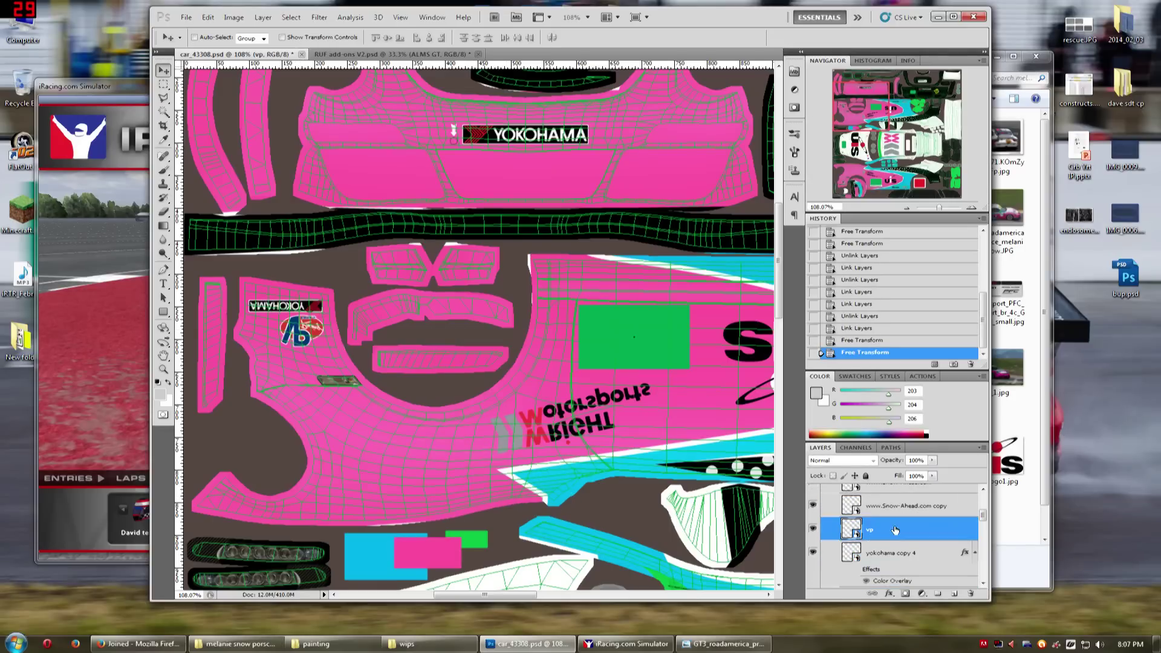
key(ctrl+t)
right_click(503, 400)
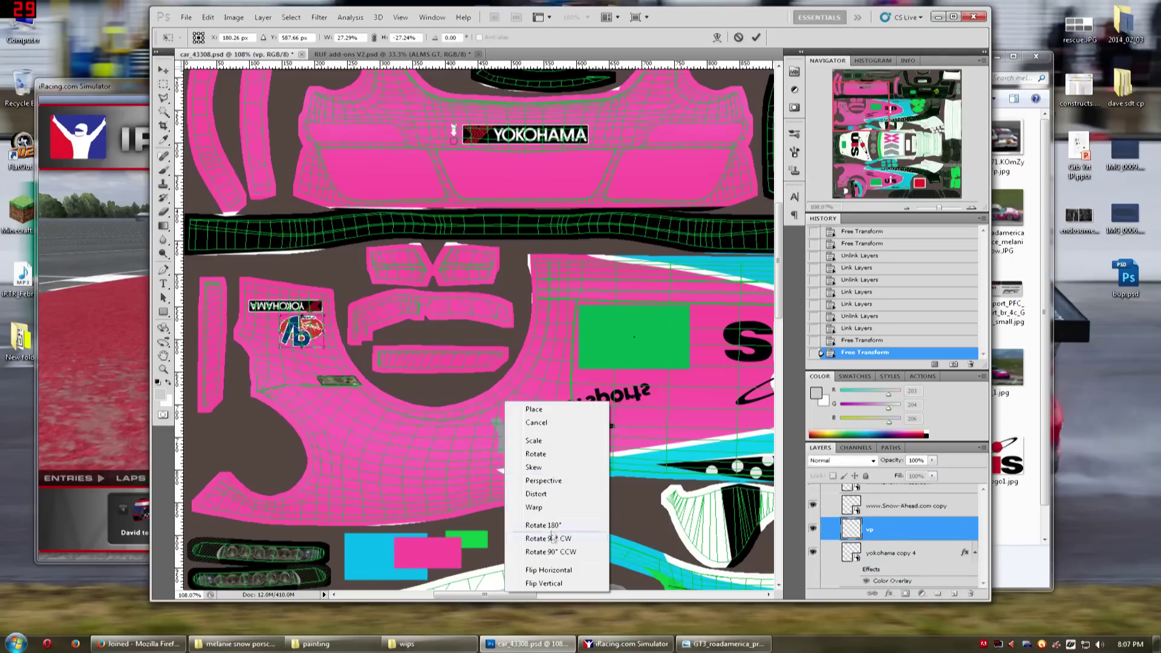
click(576, 569)
key(Return)
scroll(885, 541, down, 3)
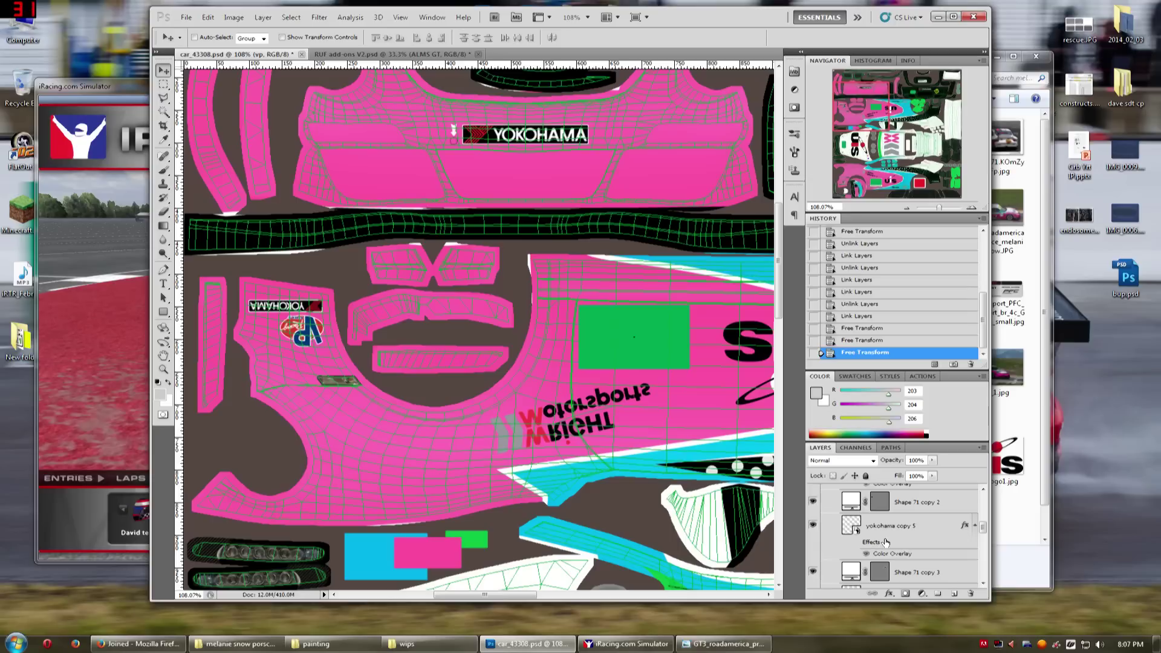
key(ctrl+s)
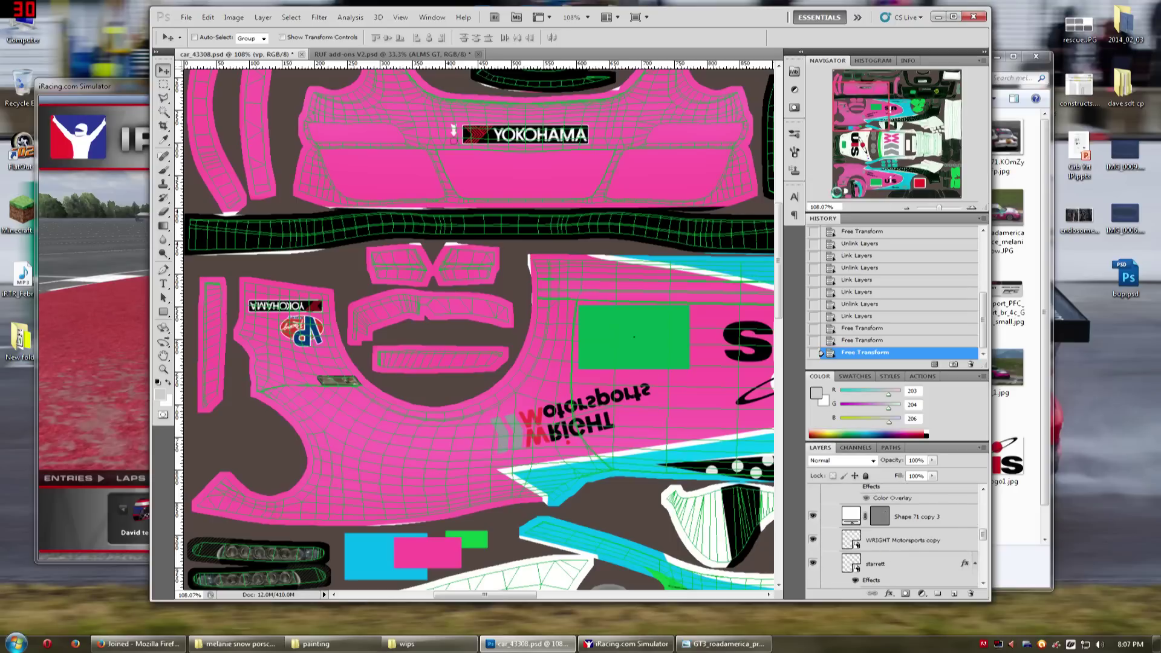
Compare the logos on both body sides and flip "WRIGHT Motorsports copy" horizontally on the right side
drag(863, 120, 870, 123)
scroll(874, 513, down, 2)
scroll(874, 512, down, 1)
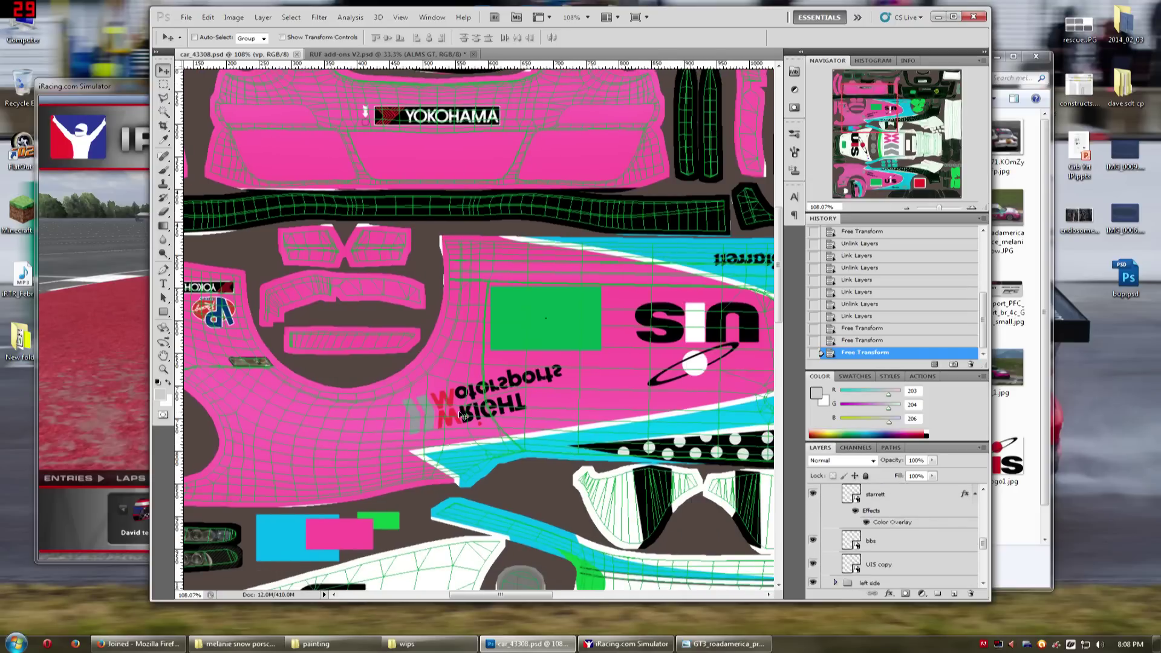
drag(868, 176, 874, 151)
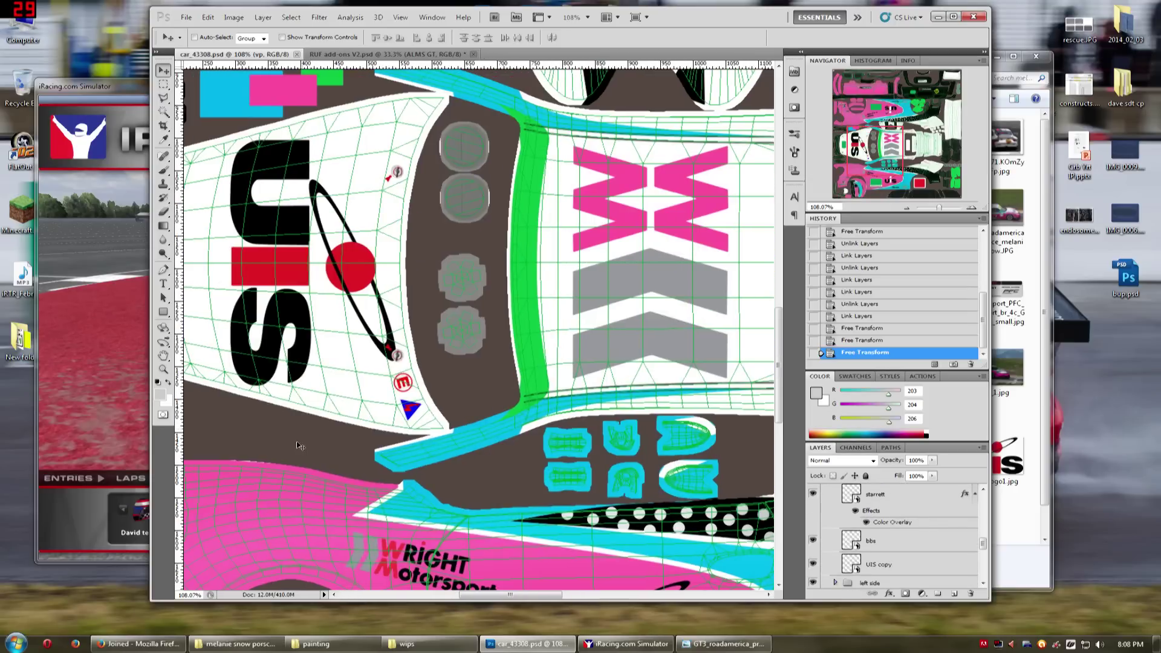
scroll(365, 457, down, 1)
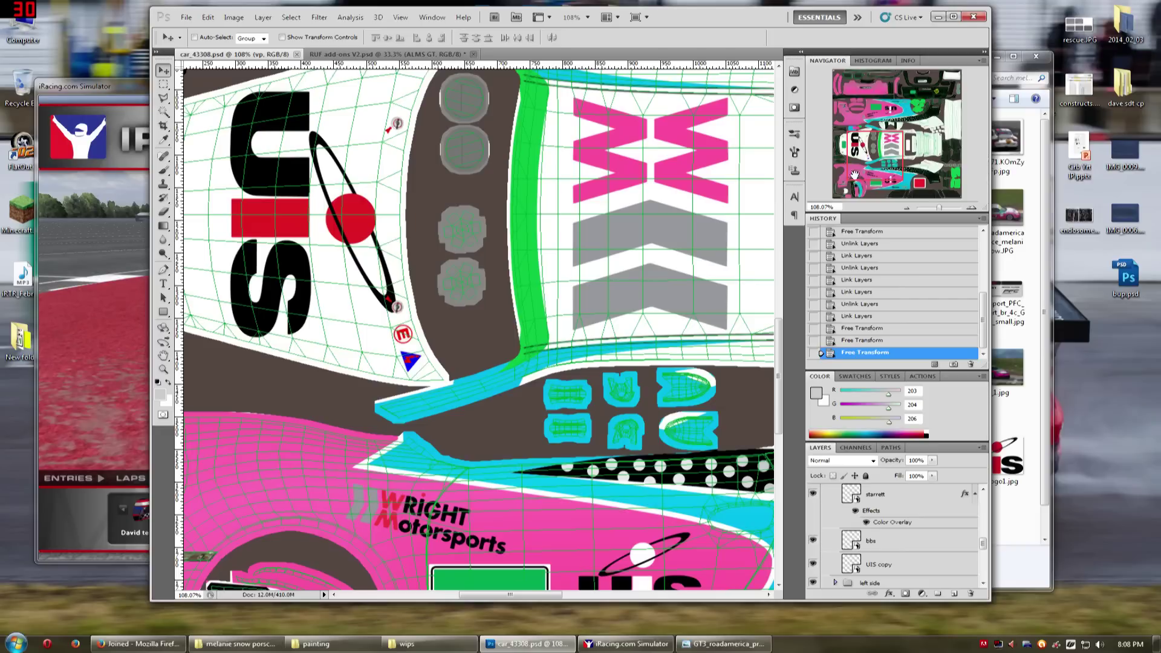
drag(854, 175, 859, 125)
scroll(918, 567, up, 3)
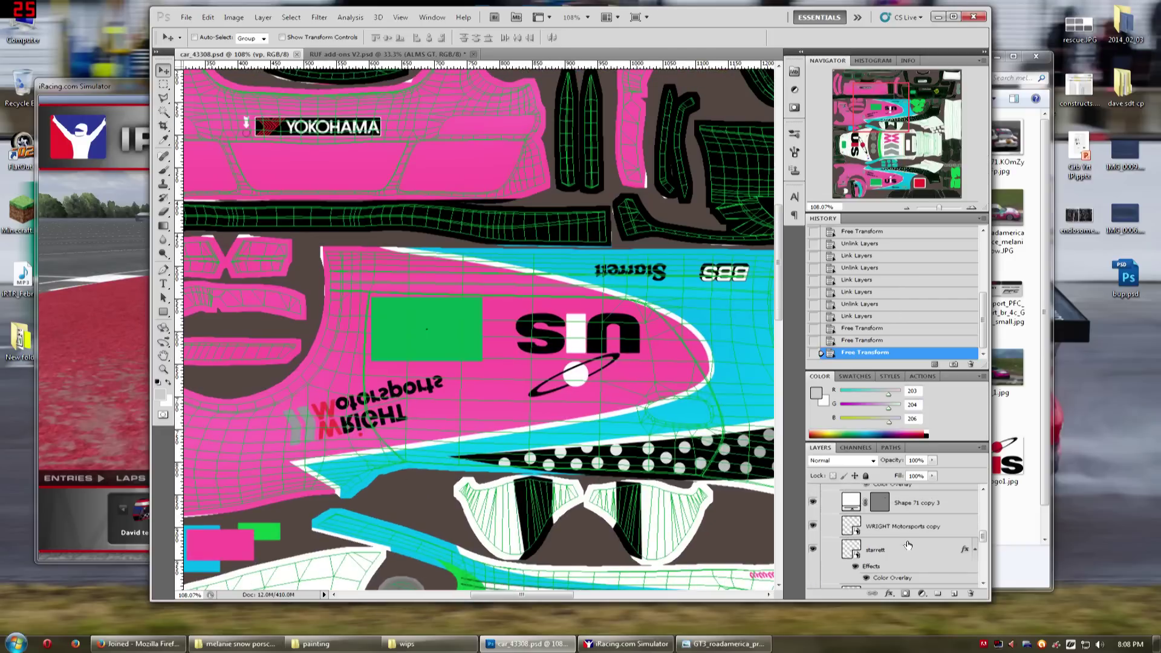
click(911, 529)
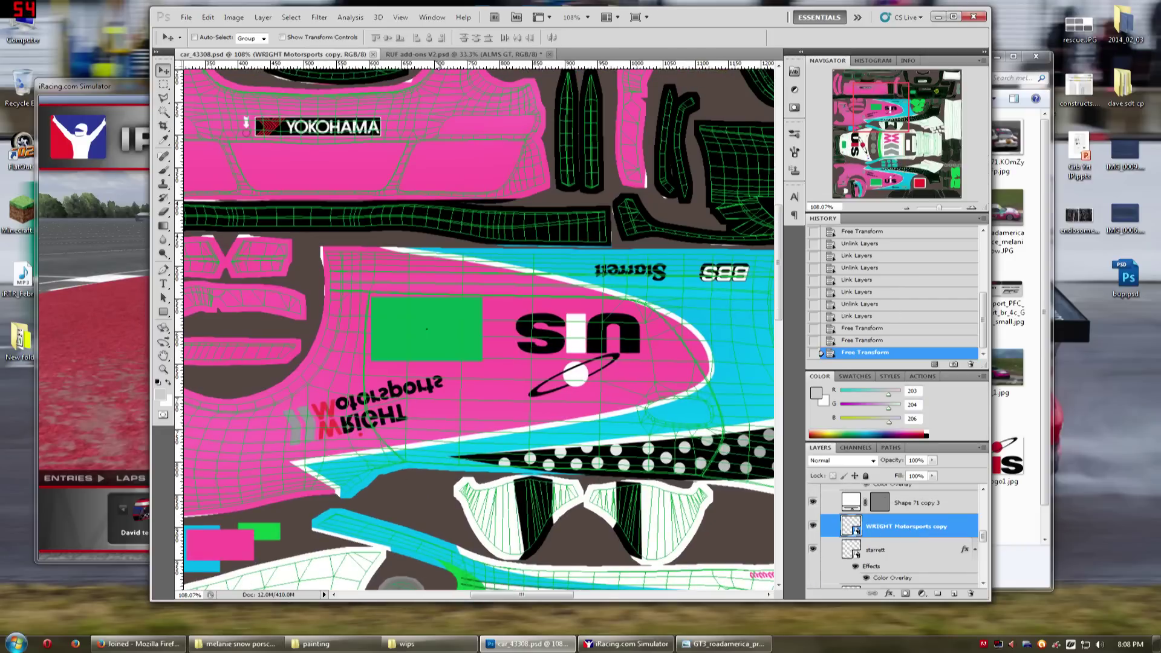
key(ctrl+t)
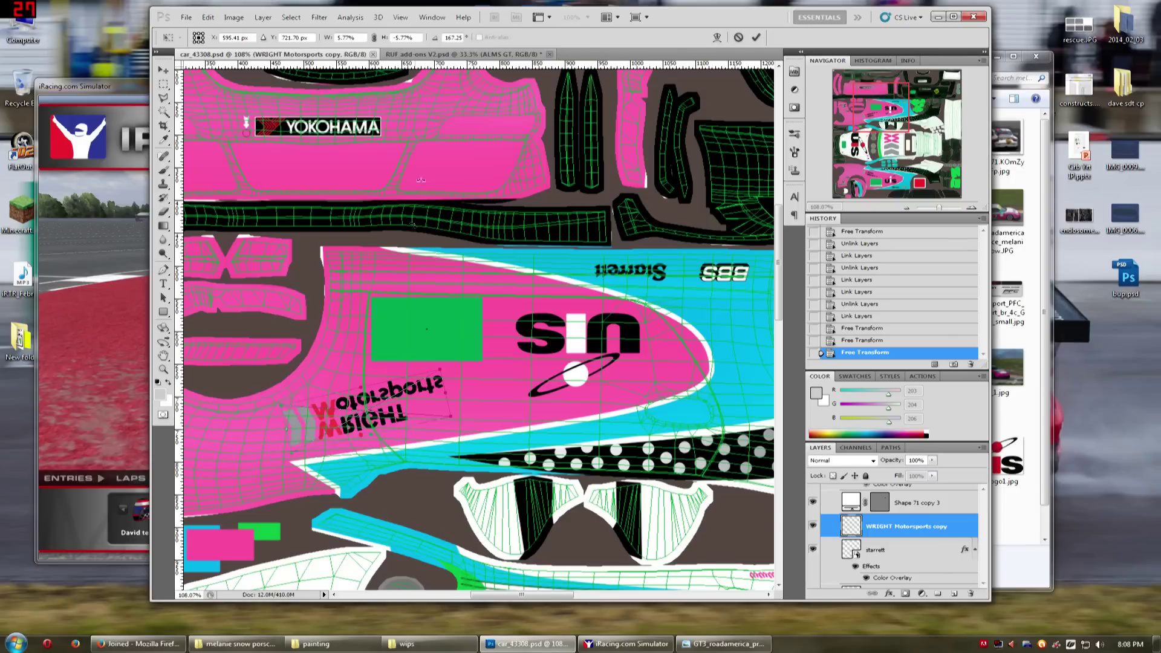
right_click(426, 419)
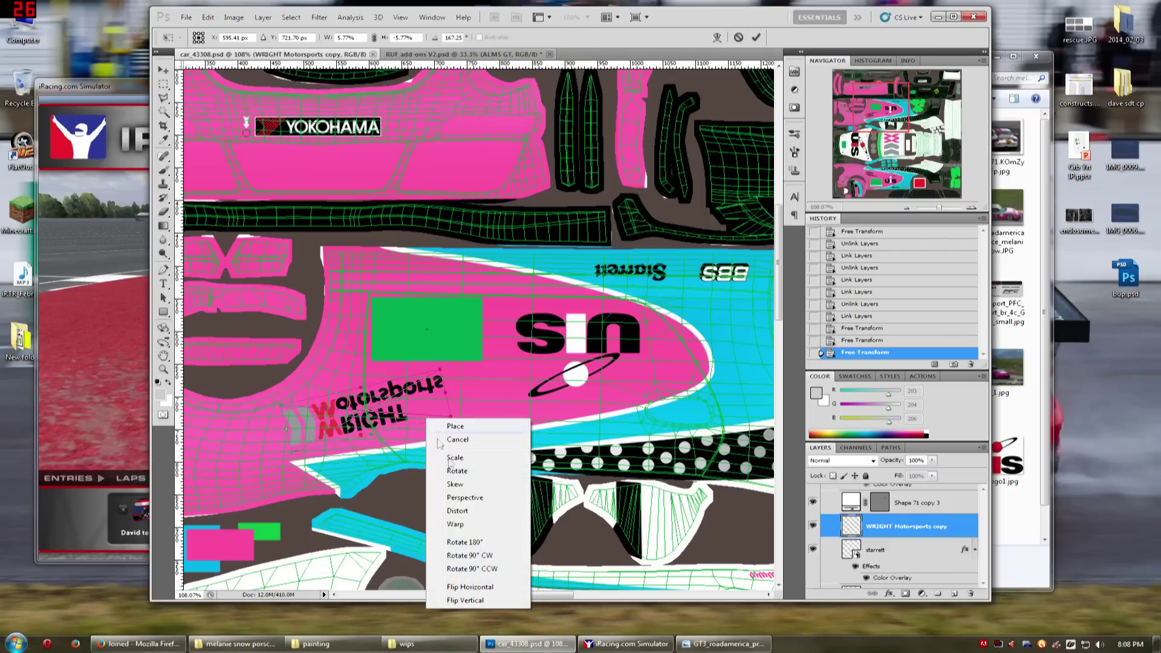
click(478, 595)
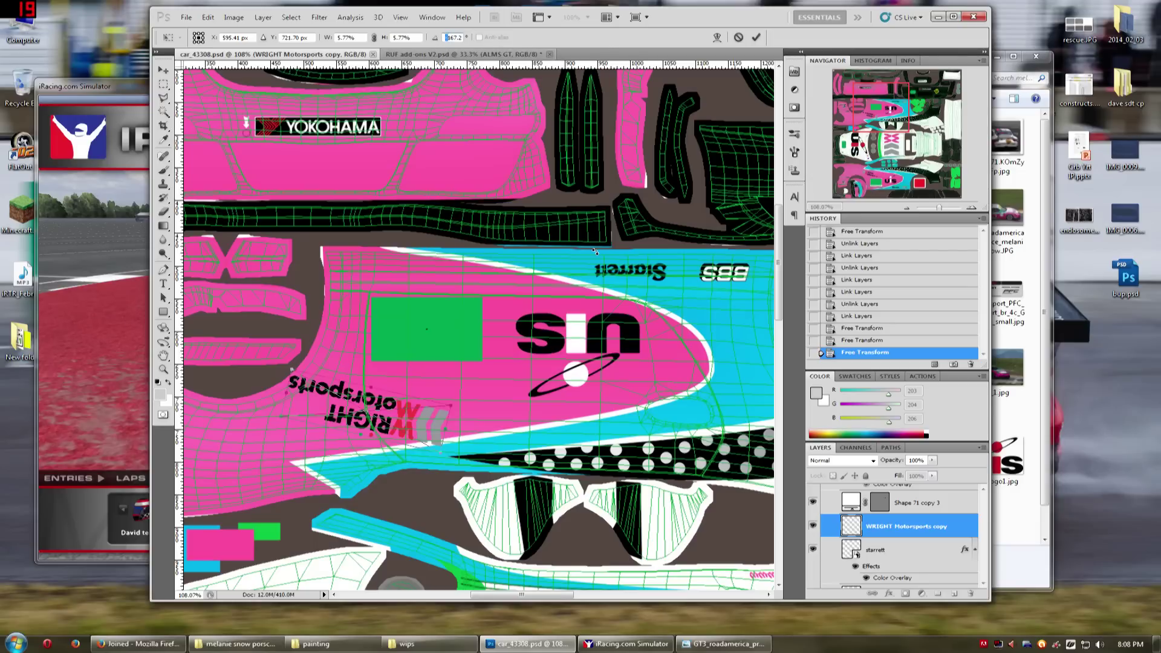
Set the flipped WRIGHT Motorsports logo's rotation to 167.25°, apply the transform and save the document
text(5)
click(170, 72)
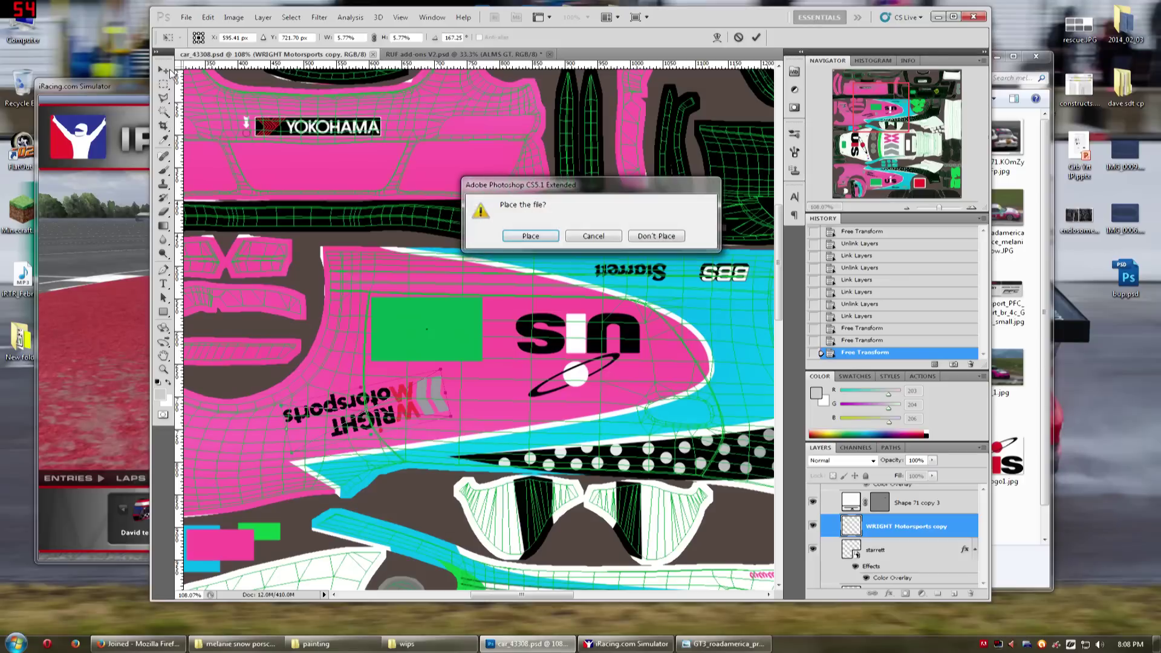
key(Return)
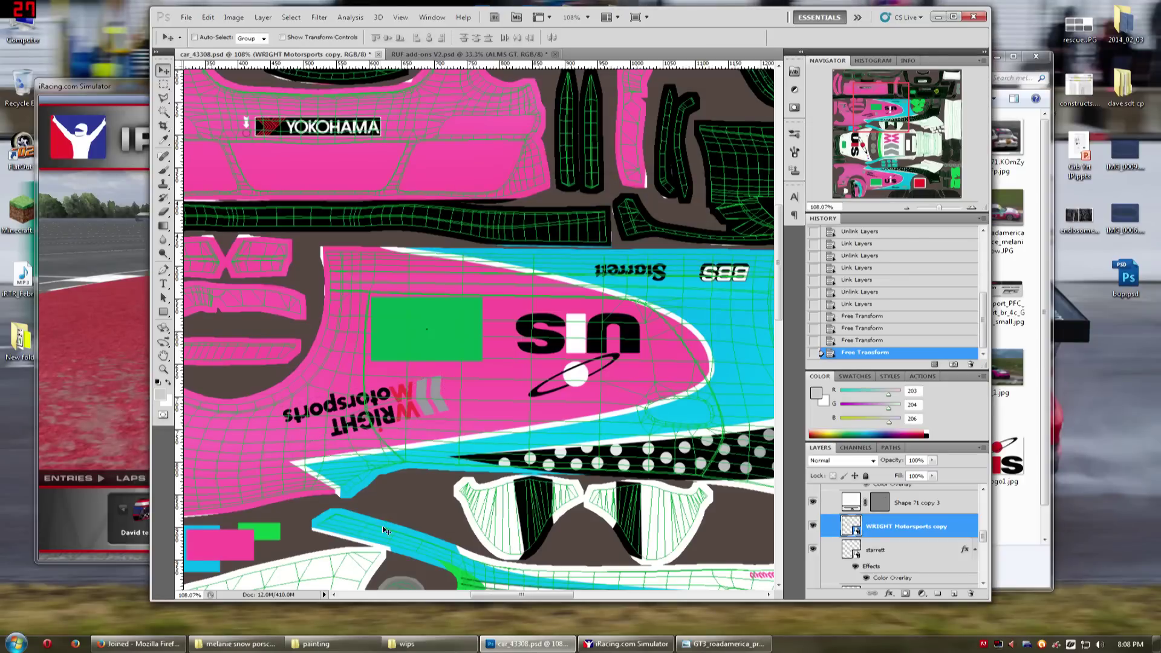
key(ctrl+s)
Hide the "Turn Off Before Exporting TGA" group and save the livery
scroll(907, 530, up, 1)
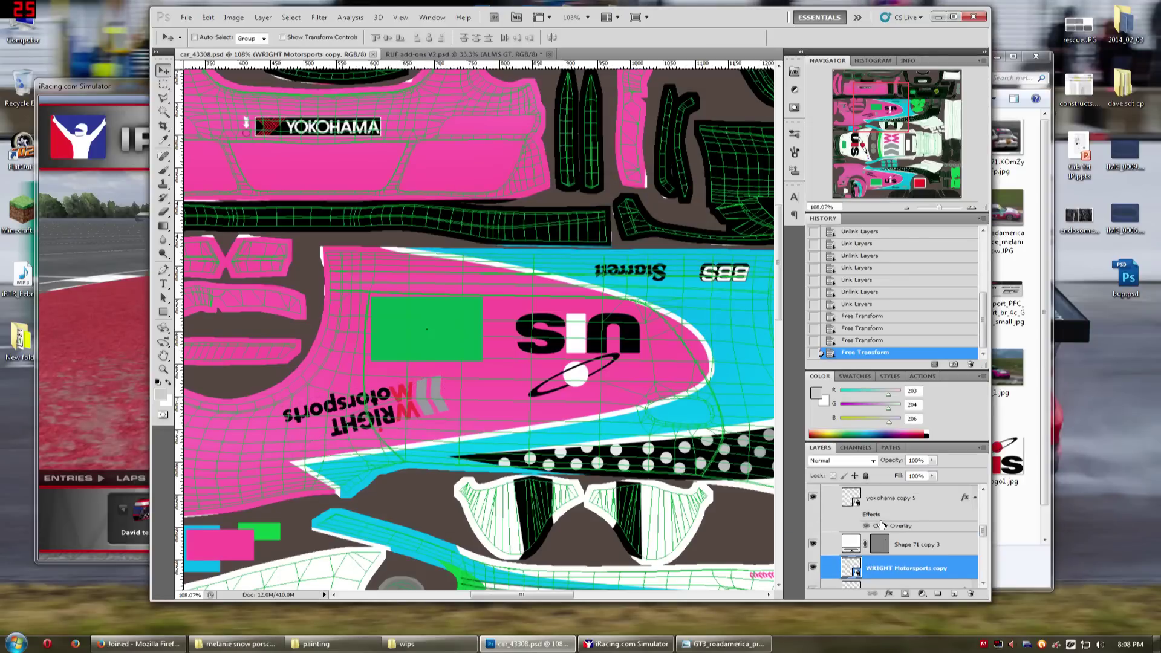
scroll(981, 542, up, 5)
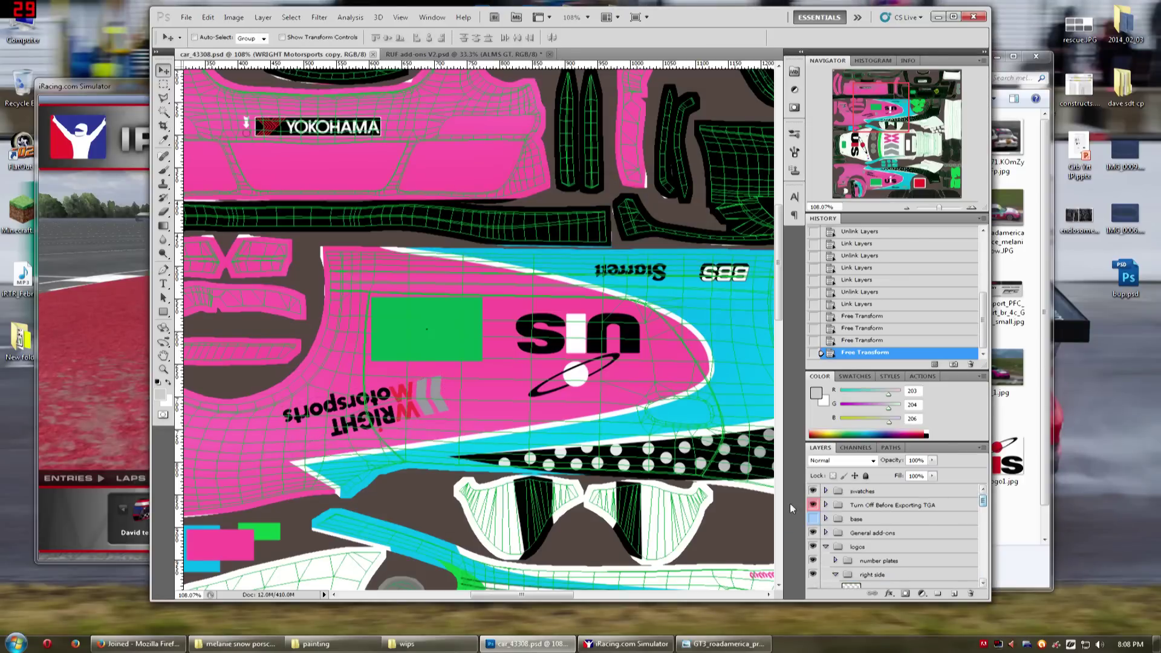
click(812, 504)
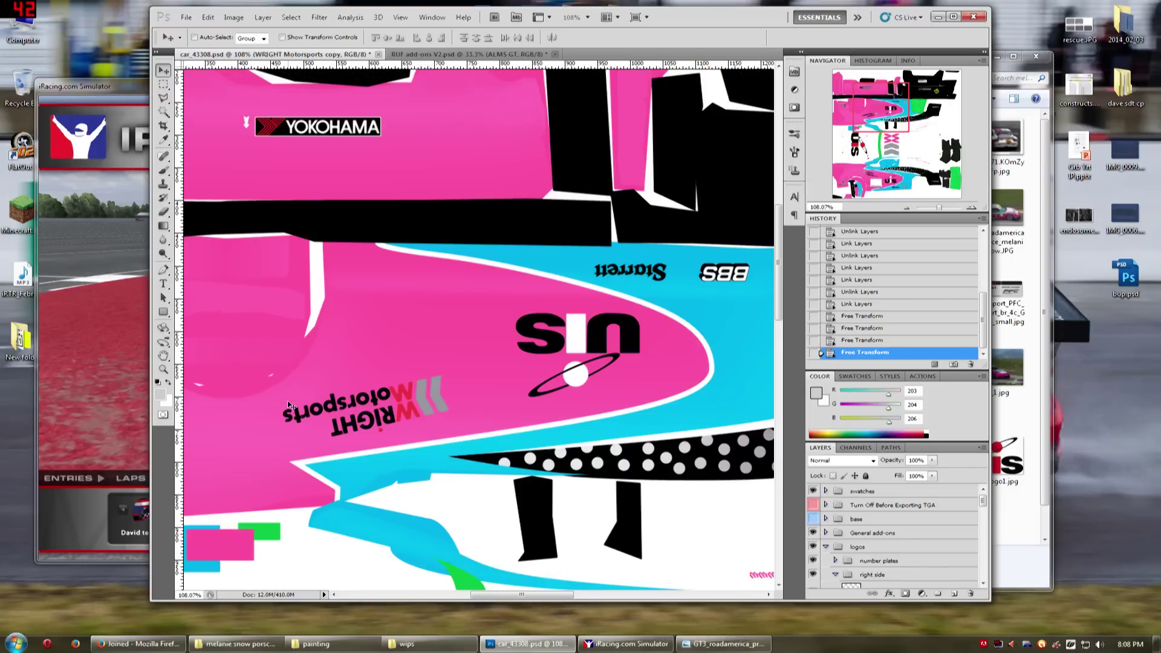
key(ctrl+s)
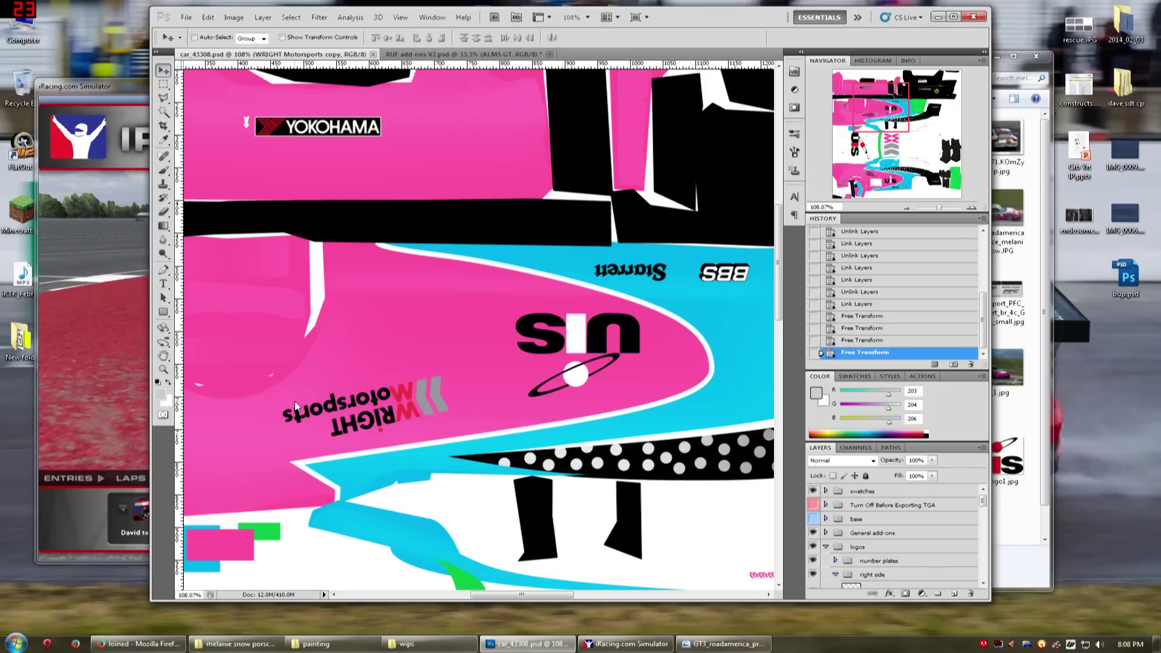
Switch to iRacing, reload the car's textures and inspect the logos on its right side
key(alt+Tab)
key(ctrl+r)
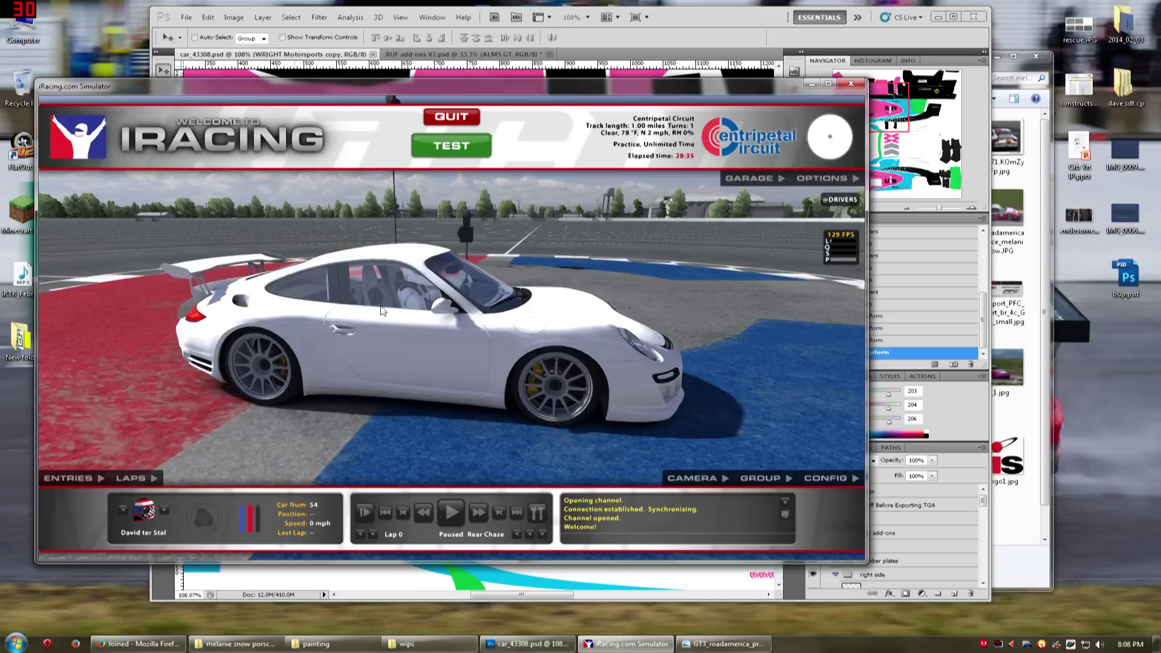
drag(441, 345, 509, 408)
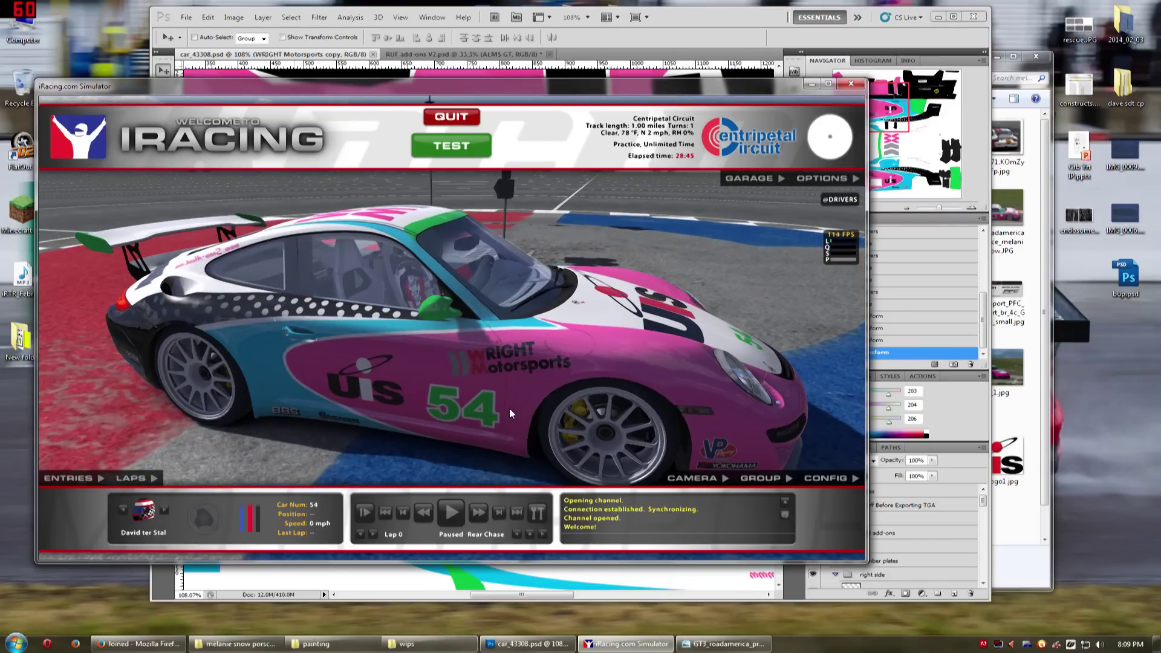
Switch back to Photoshop and collapse the "right side" logo group
key(alt+Tab)
scroll(846, 526, down, 3)
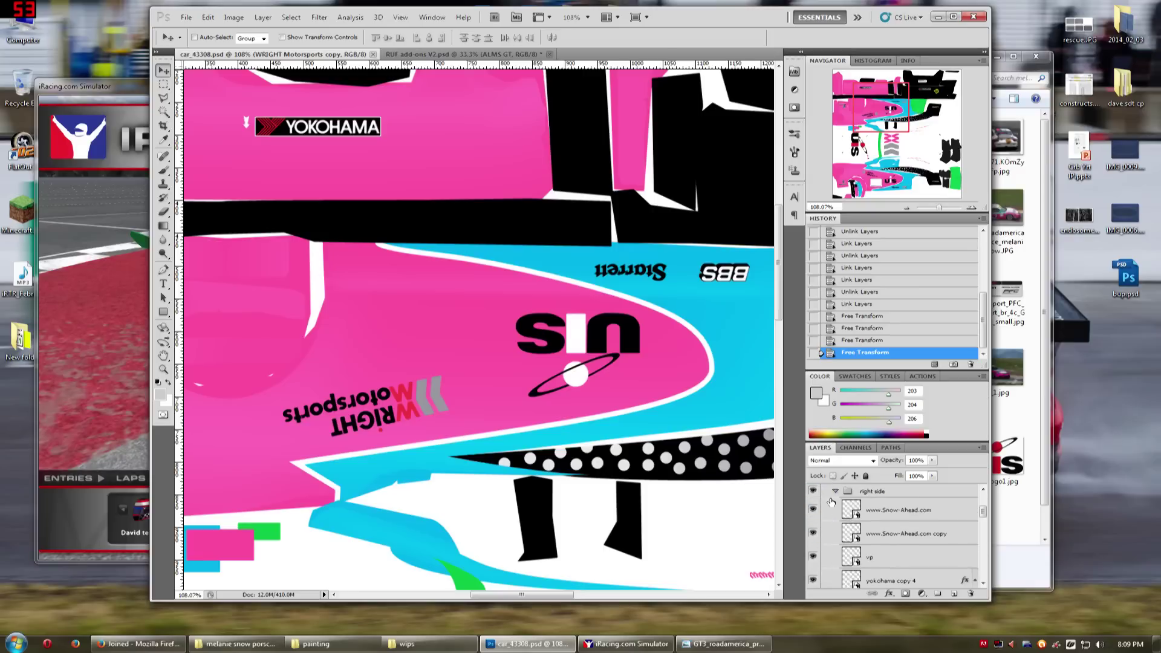
click(835, 492)
Duplicate the "left side" group inside "number plates" and rename the copy "right side"
scroll(834, 502, up, 3)
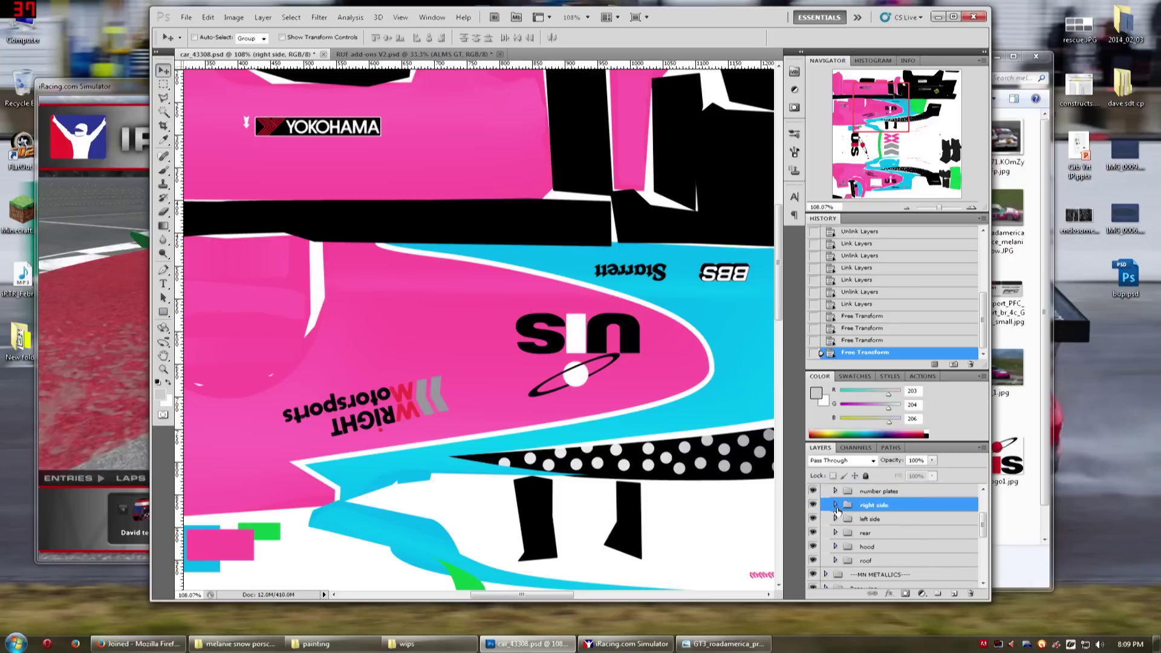
click(871, 519)
right_click(871, 519)
click(898, 353)
key(Return)
double_click(887, 518)
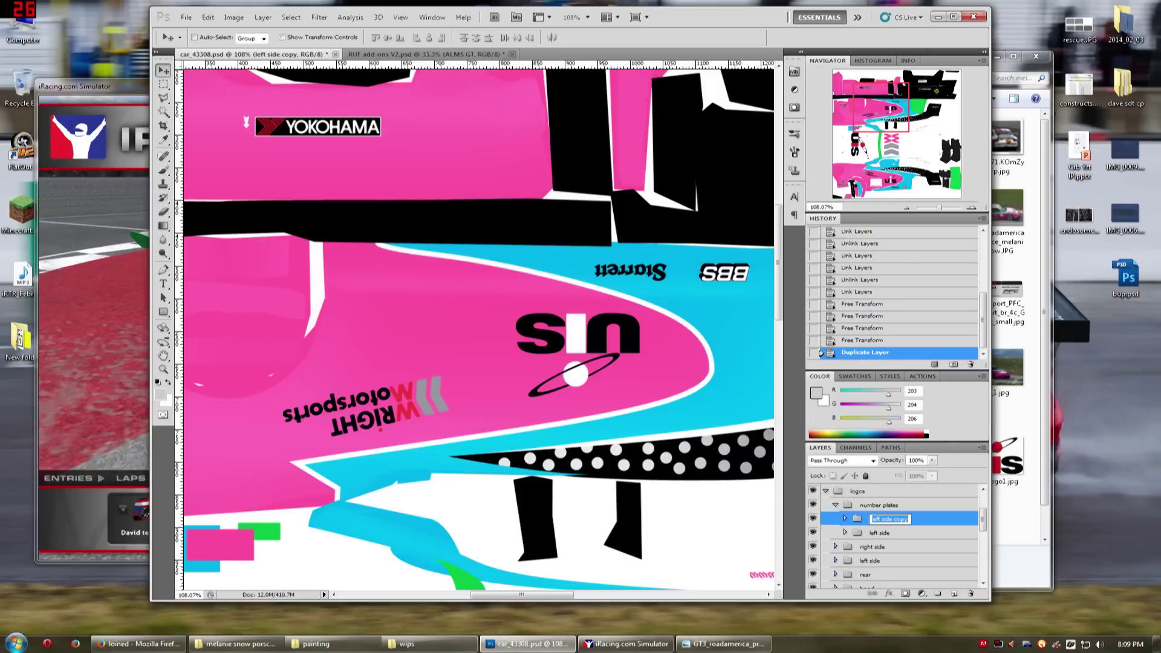
text(right side)
key(Return)
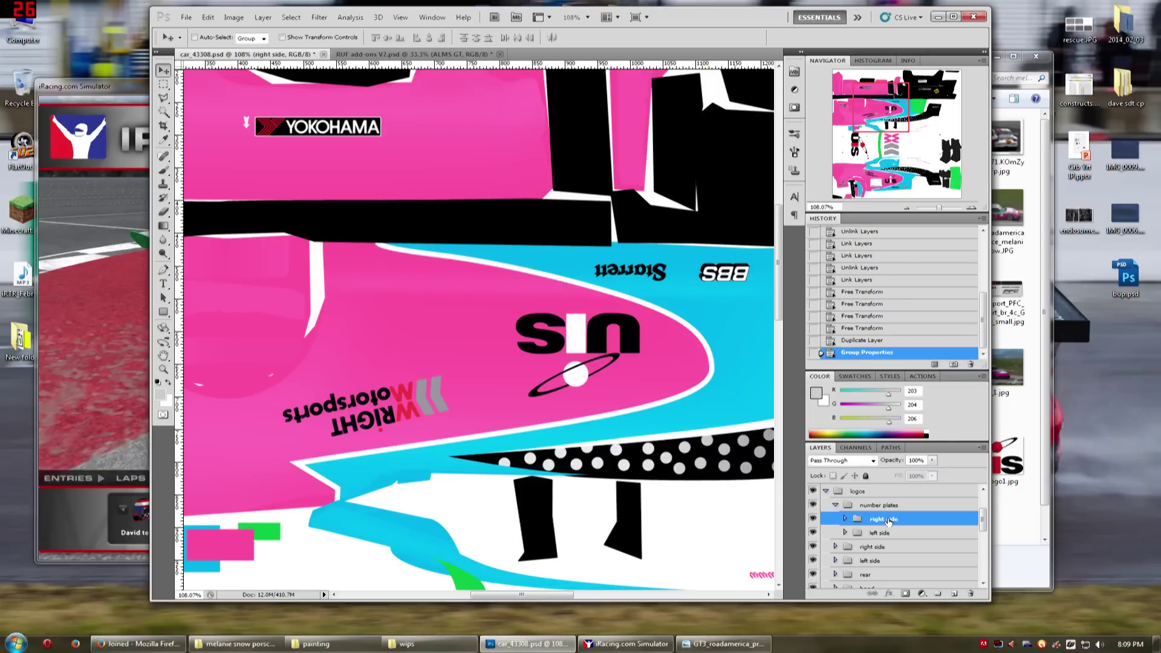
Show the "Turn Off Before Exporting TGA" group and rotate the "right side" number plate group 180°
scroll(888, 521, up, 1)
click(813, 491)
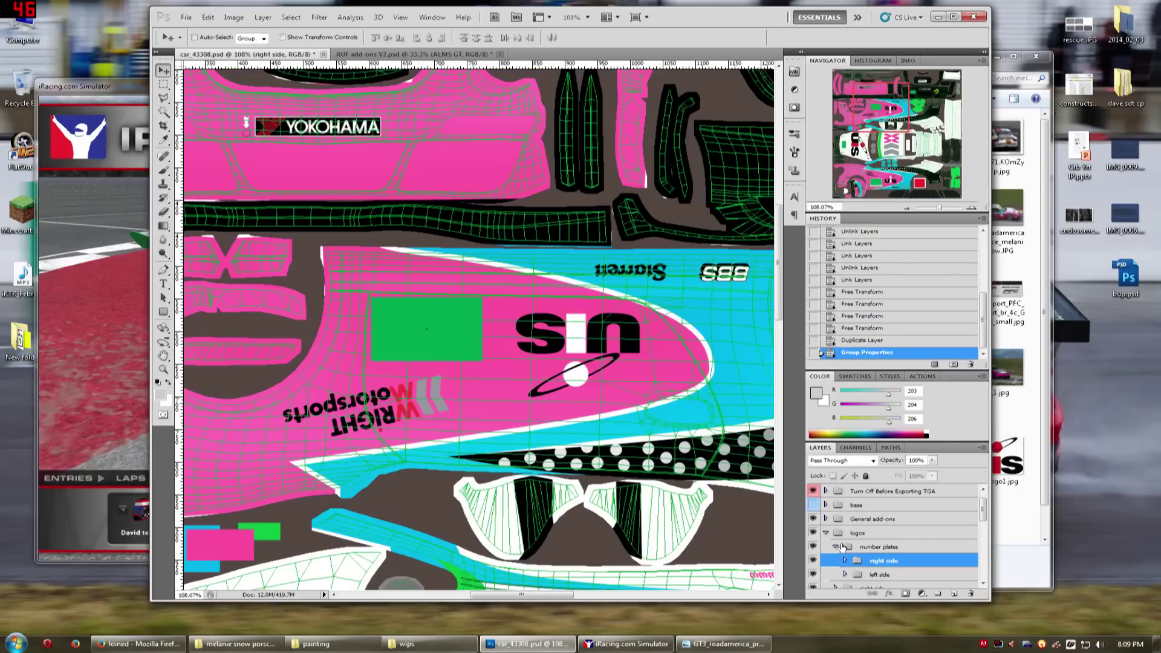
key(ctrl+t)
click(871, 173)
scroll(565, 380, down, 3)
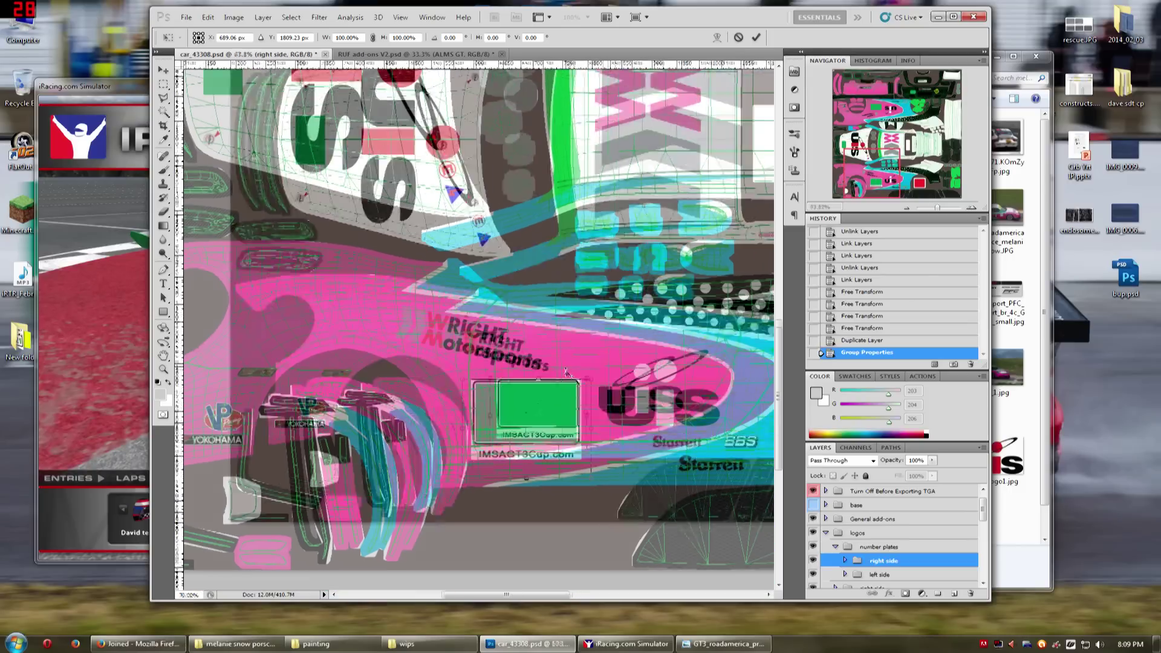
right_click(603, 298)
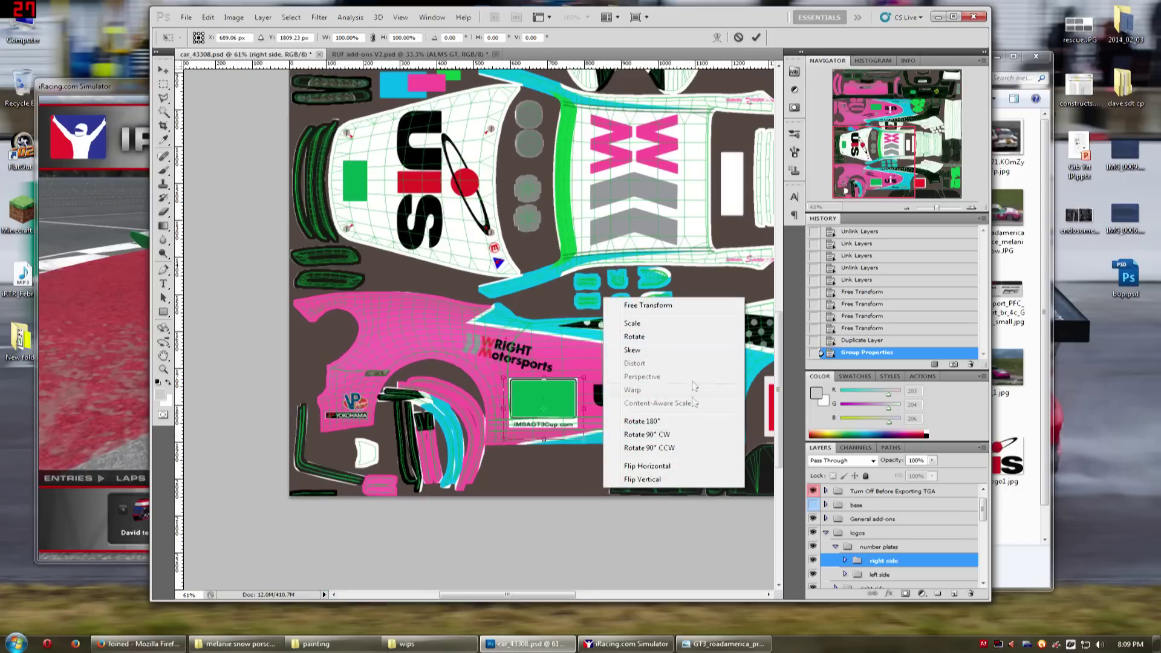
click(677, 421)
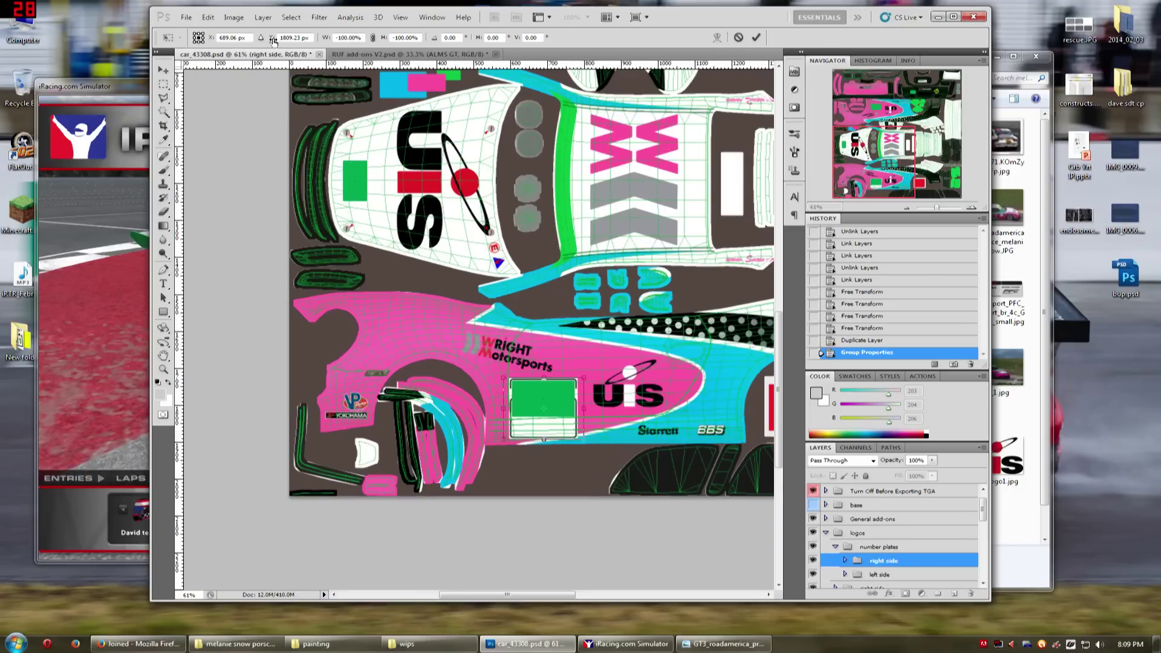
Move the rotated number plate vertically to Y 572.24 px, onto the car's right-side door panel
drag(273, 41, 233, 40)
drag(888, 148, 905, 90)
drag(272, 40, 124, 50)
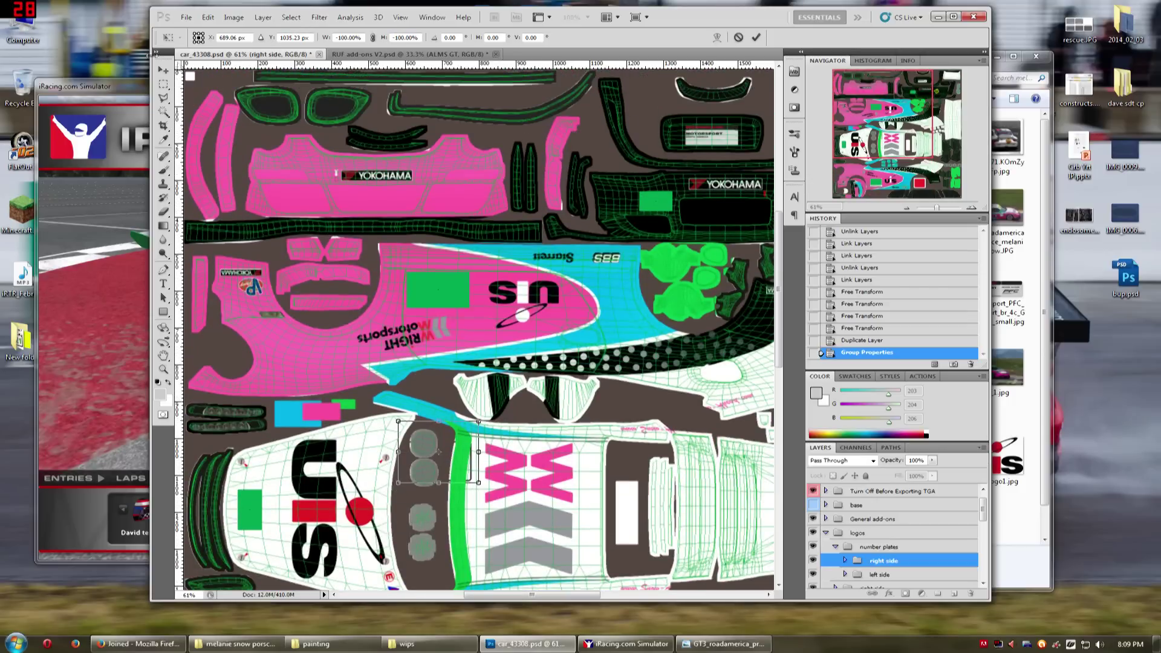
mouse_move(272, 40)
mouse_down()
mouse_move(211, 41)
mouse_move(265, 40)
mouse_up()
key(Return)
Fine-tune the right-side number plate's position against the wireframe, nudging it up to Y 571.73 px
scroll(437, 293, up, 8)
scroll(445, 339, up, 6)
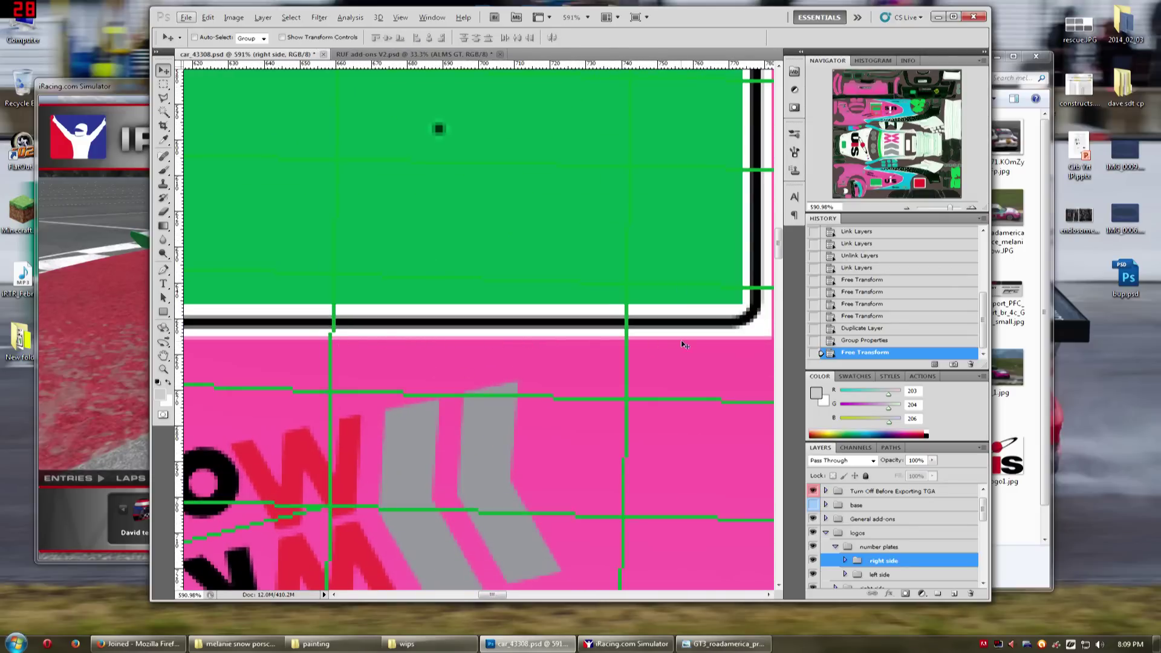
drag(876, 111, 871, 111)
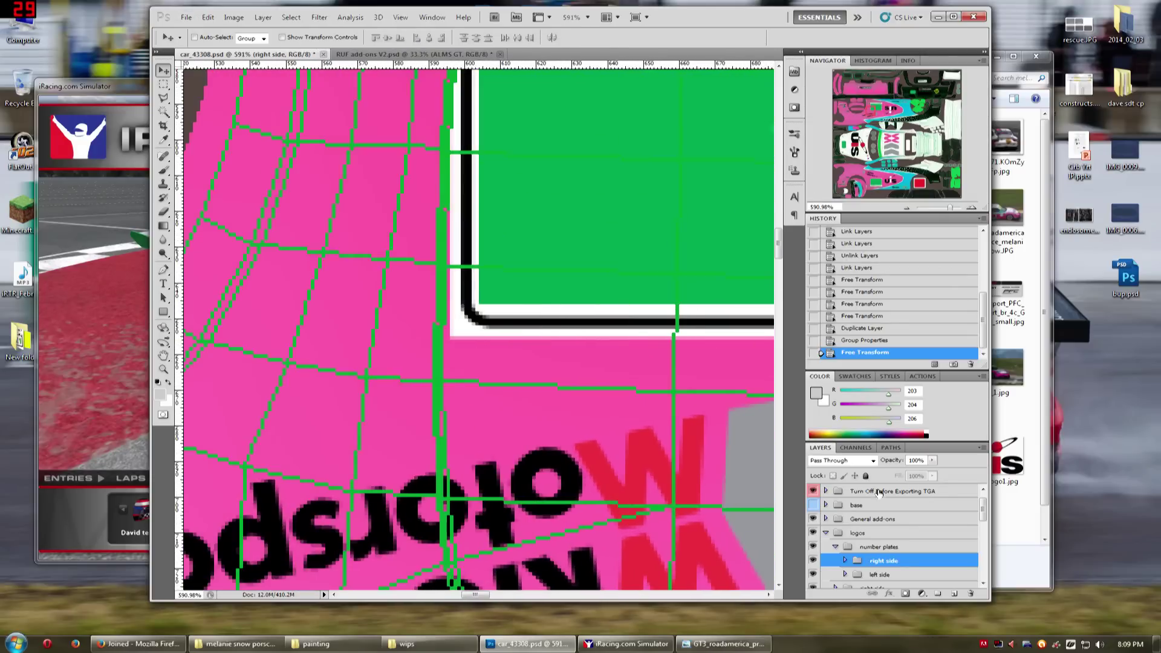
key(ctrl+t)
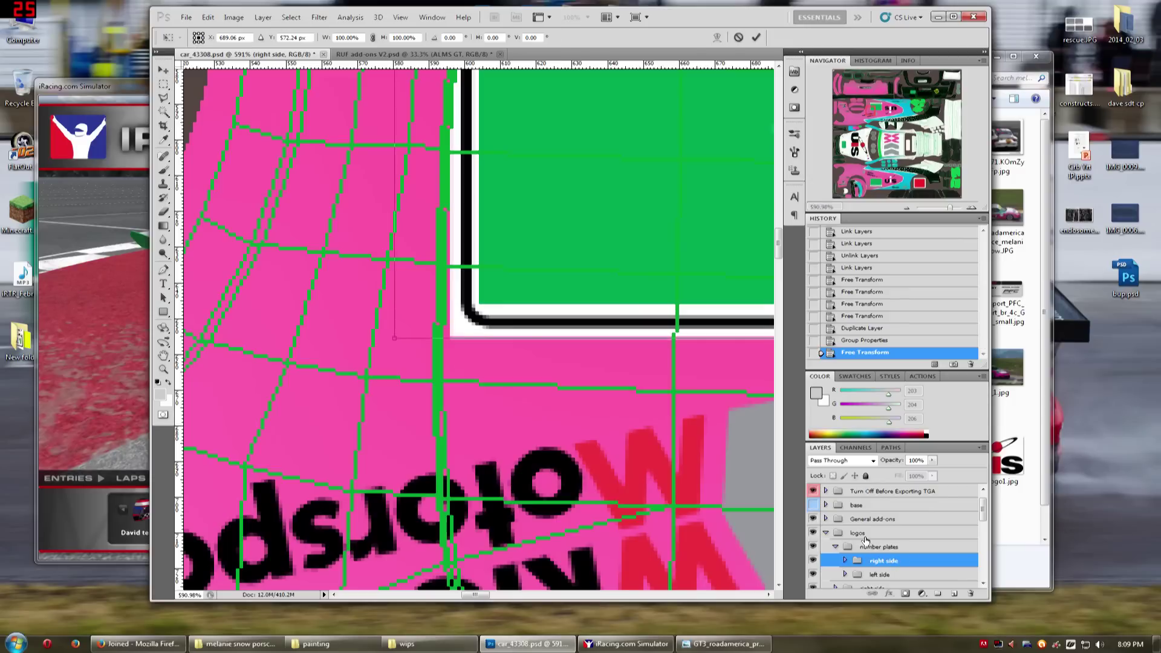
key(Up)
key(Up)
key(Up)
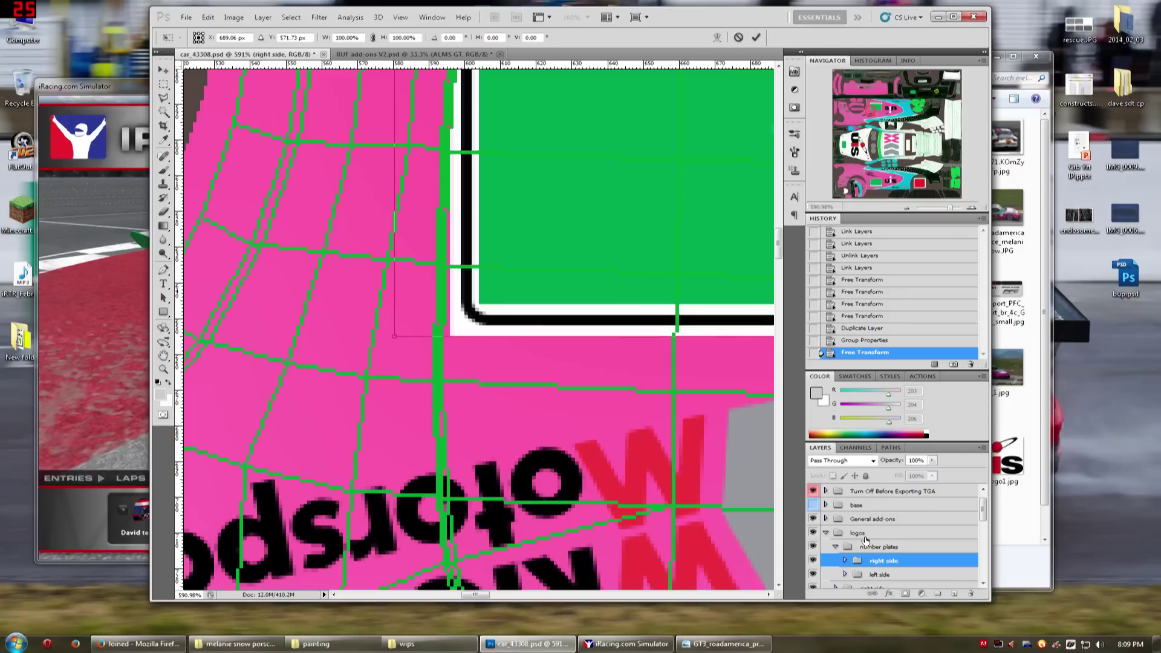
key(Right)
key(Left)
key(Left)
key(Return)
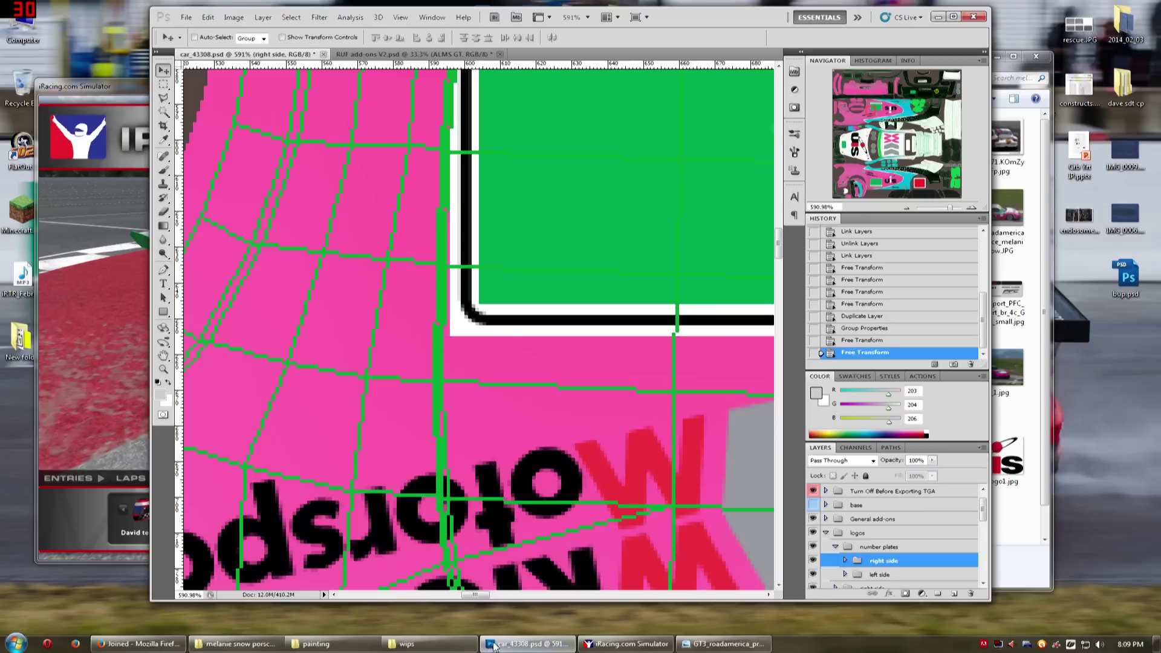
Nudge the right-side number plate up once more and compare its alignment with the left-side plate
drag(478, 597, 502, 599)
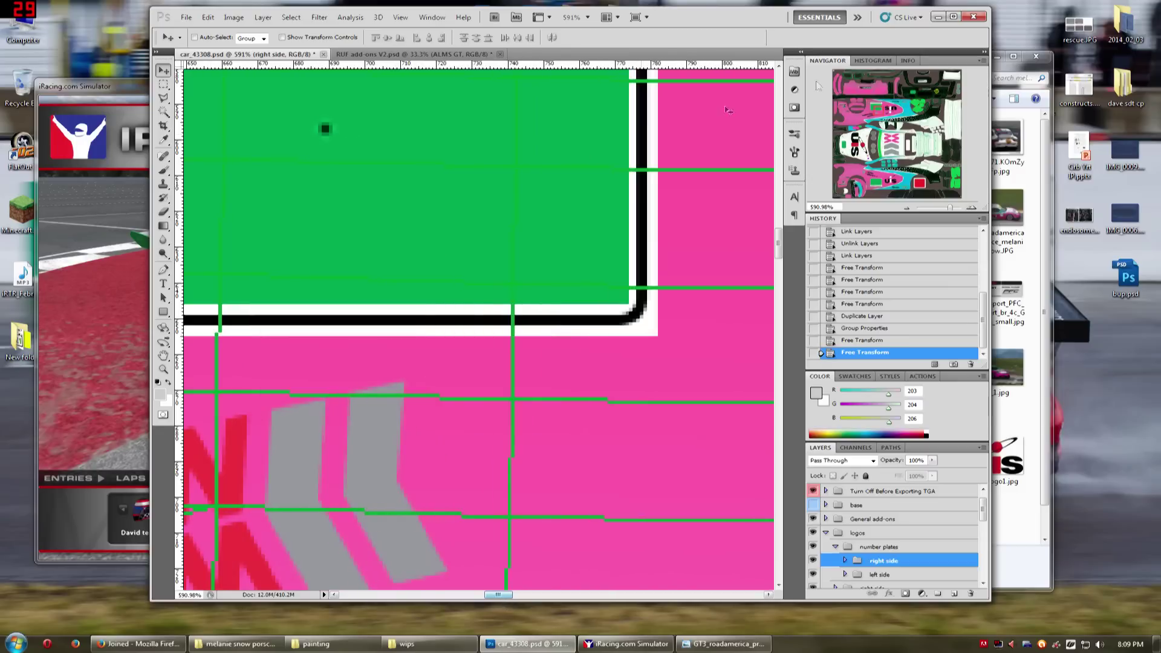
drag(874, 111, 871, 109)
scroll(448, 263, down, 6)
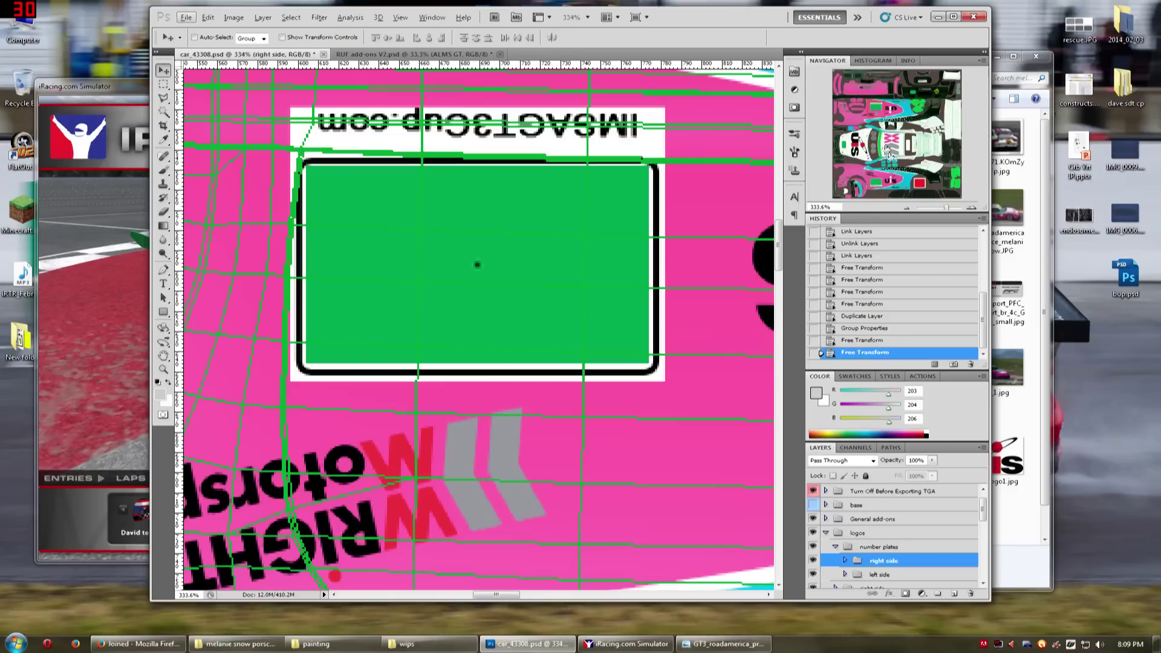
key(Up)
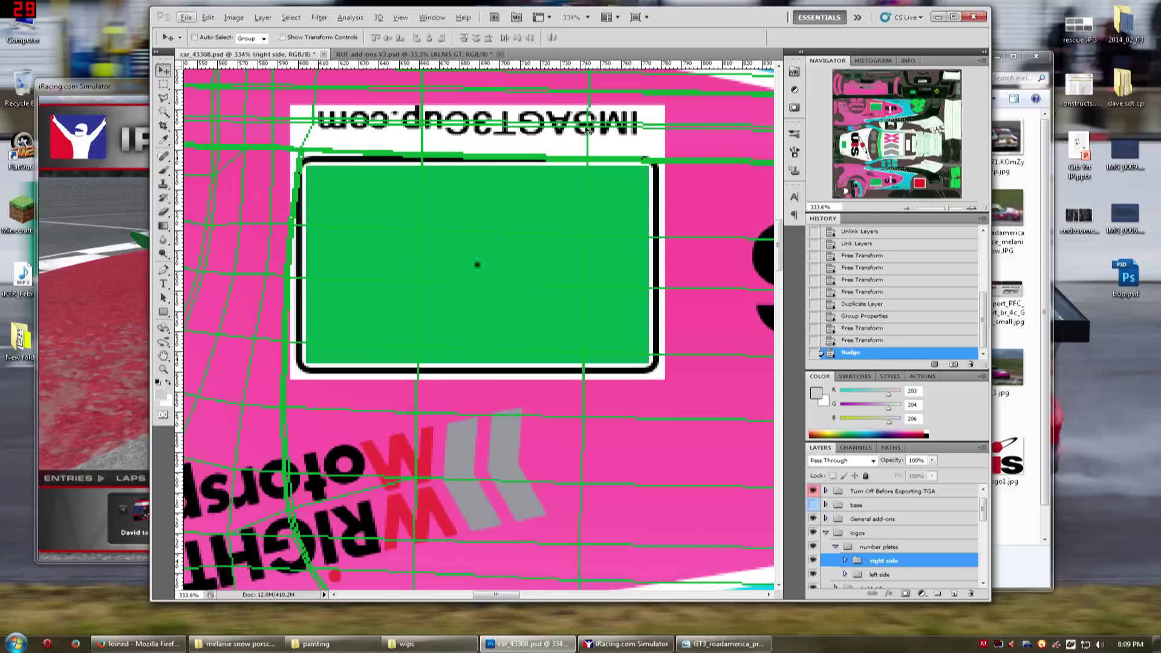
click(874, 186)
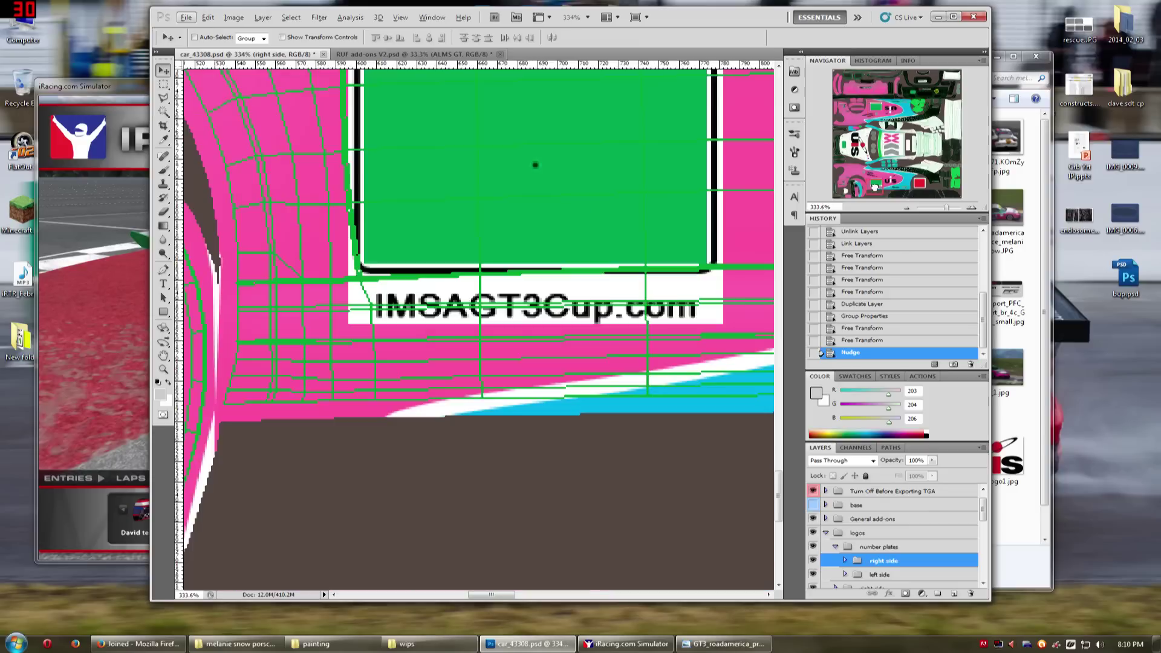
drag(875, 187, 875, 104)
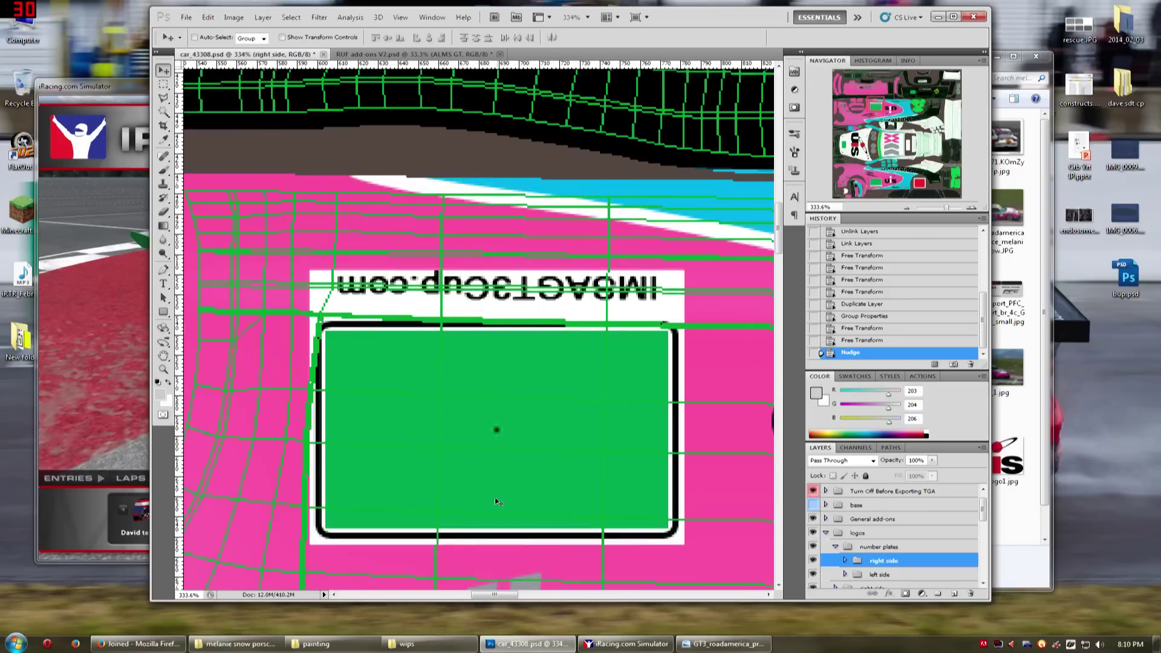
Save the livery with the "Turn Off Before Exporting TGA" group hidden, and inspect the right-side number plate in iRacing with reloaded textures
click(812, 491)
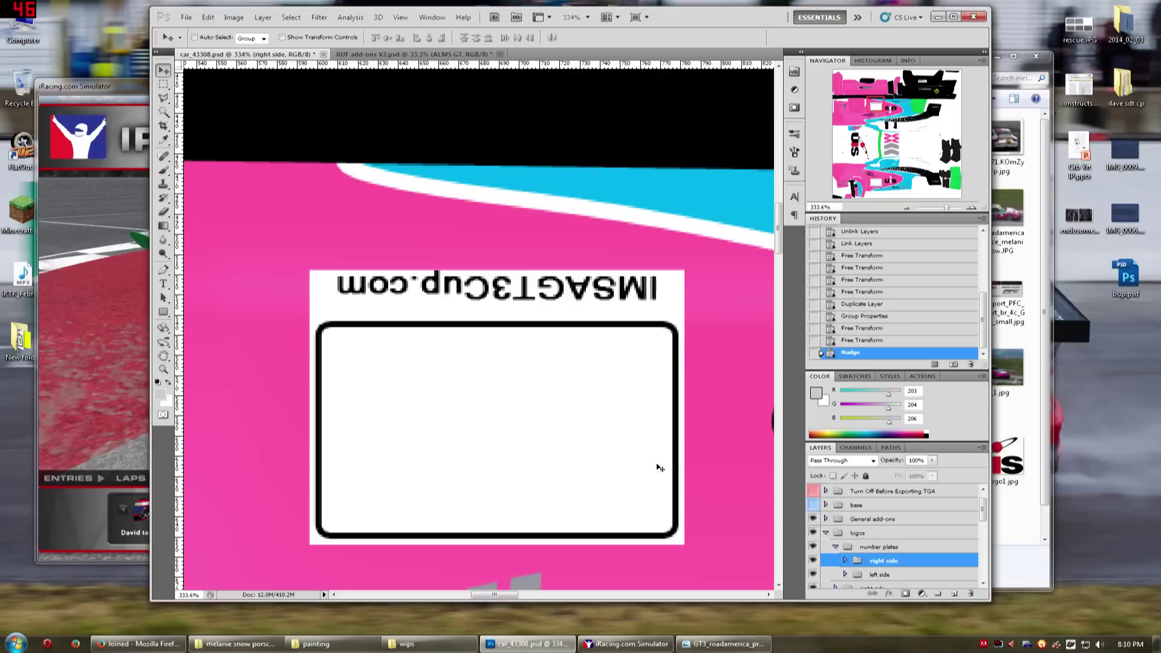
key(alt+Tab)
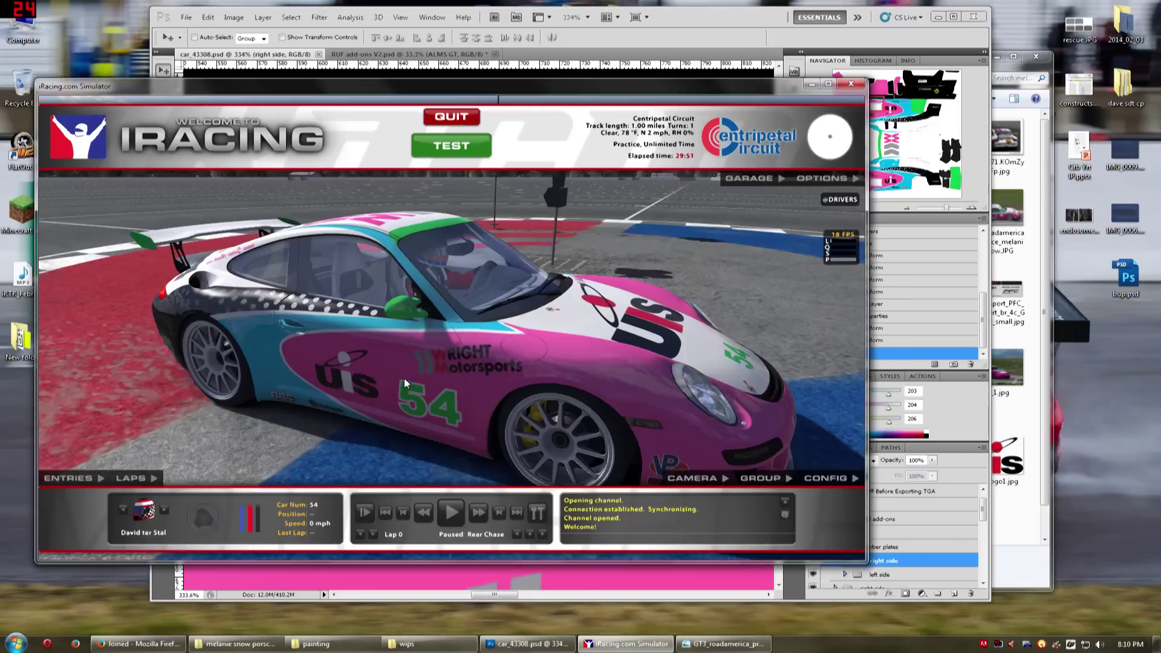
key(ctrl+r)
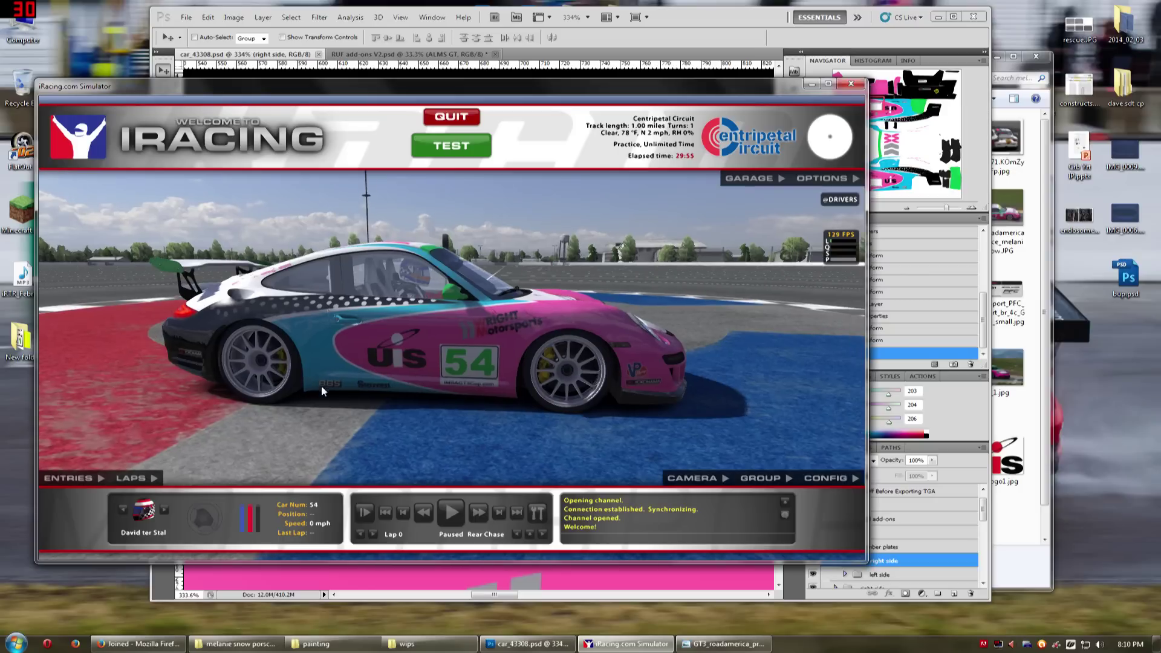
drag(324, 384, 352, 407)
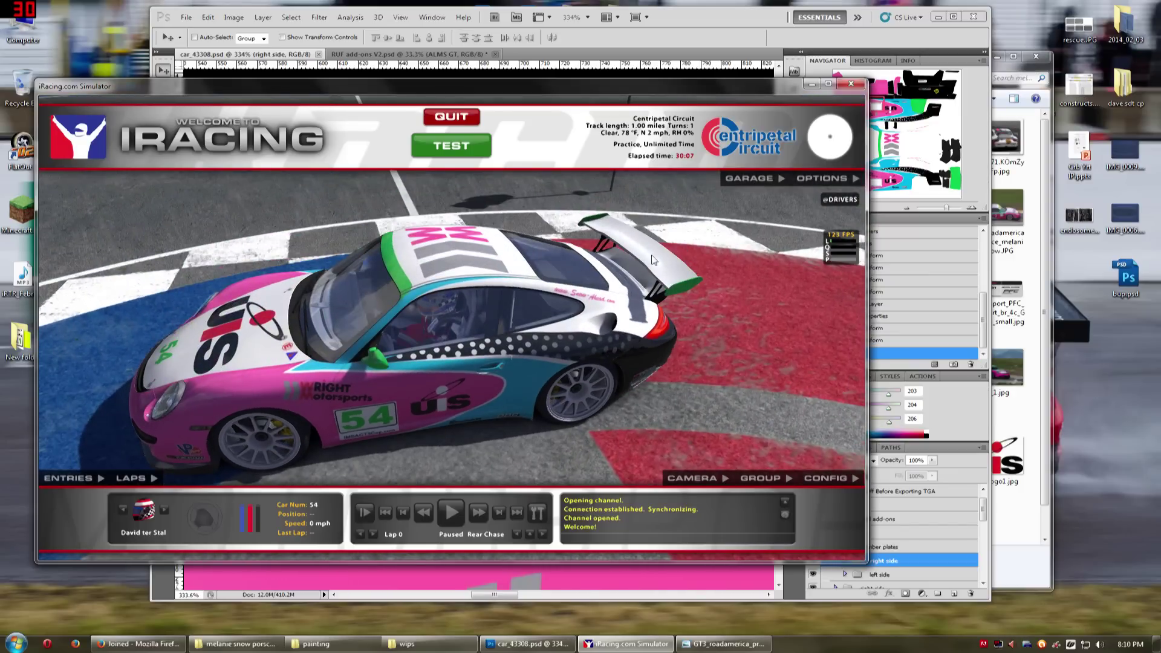
drag(633, 293, 317, 325)
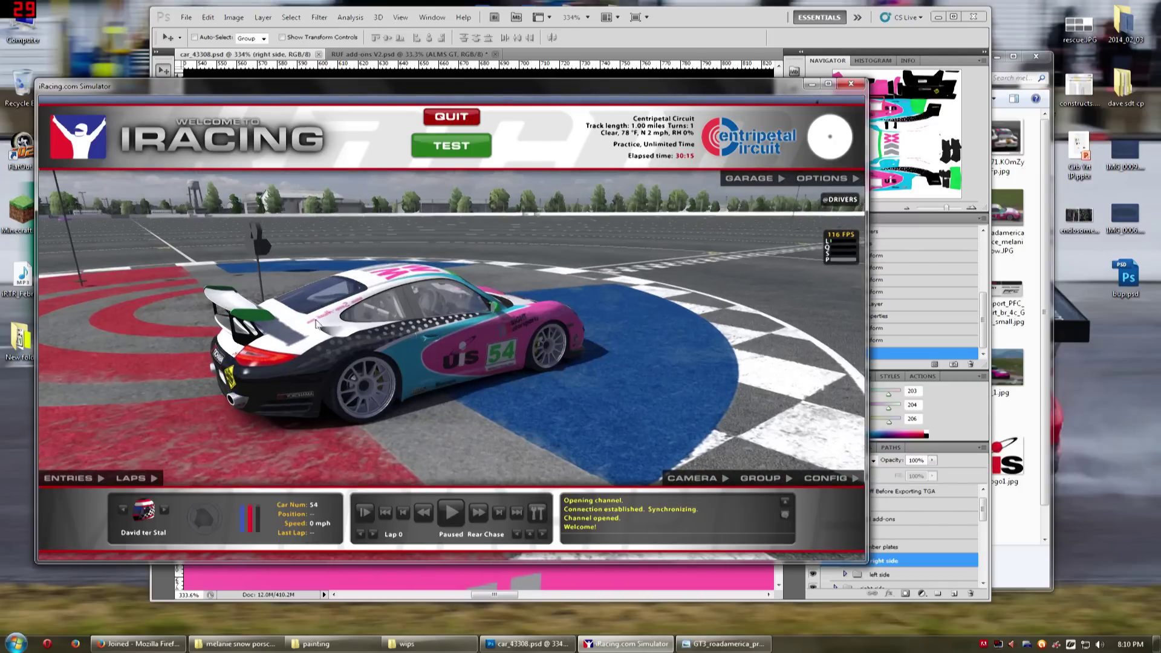
scroll(317, 325, up, 5)
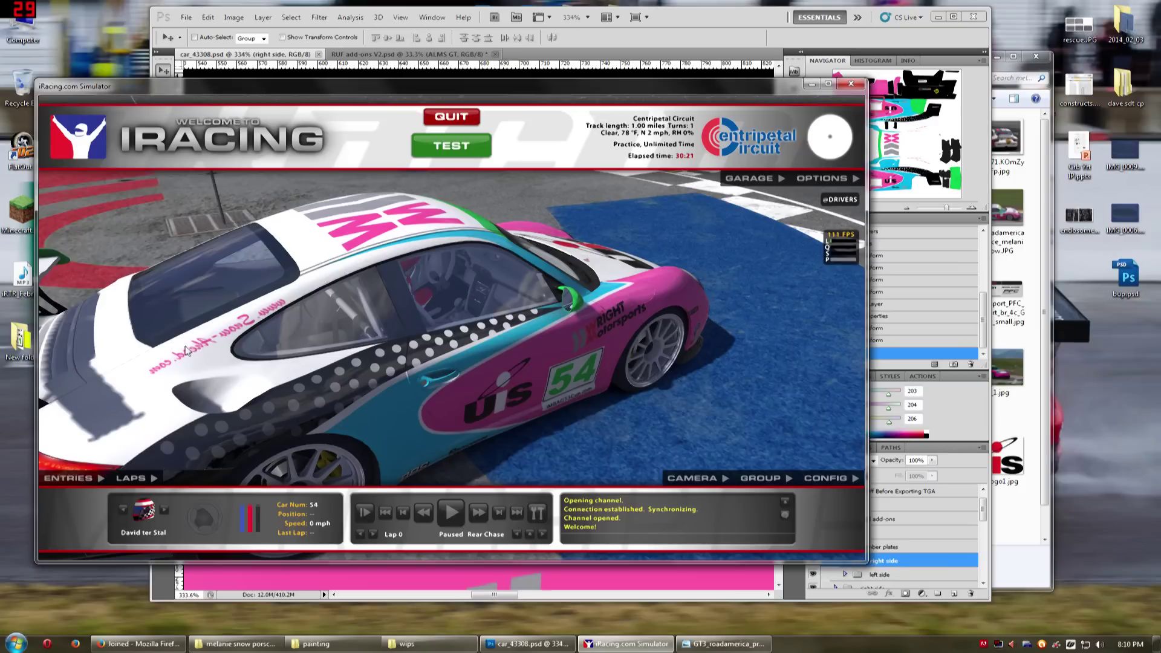
Switch back to Photoshop, show the "Turn Off Before Exporting TGA" group and expand the "right side" group inside "logos"
key(alt+Tab)
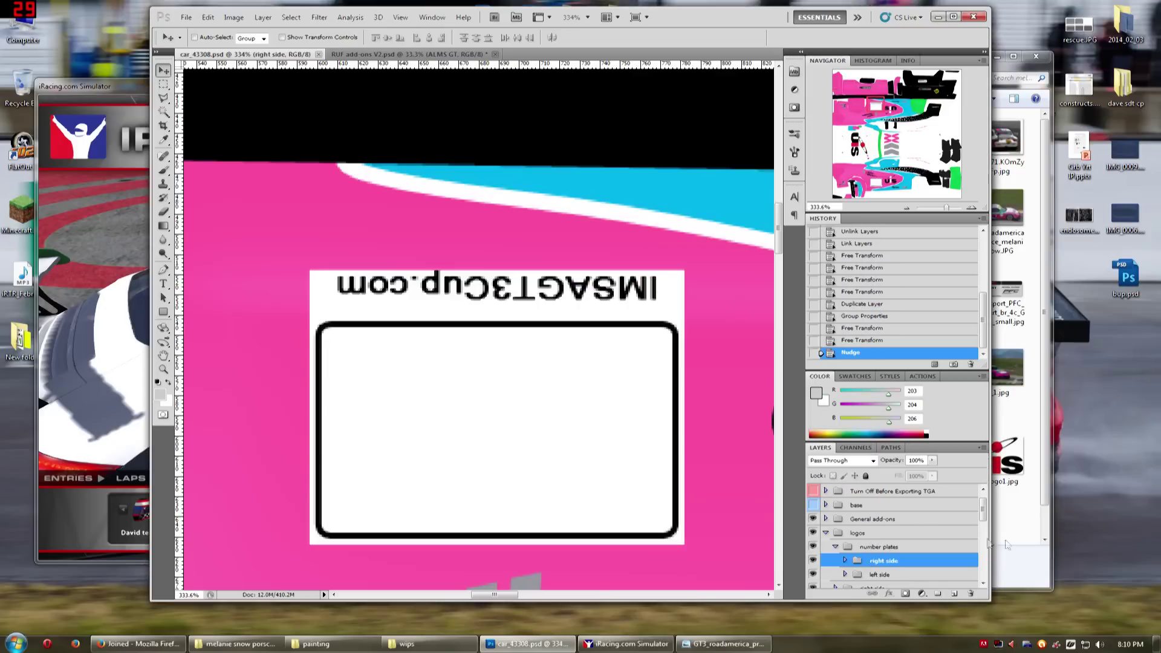
click(813, 491)
drag(908, 144, 920, 129)
scroll(482, 351, down, 7)
scroll(871, 560, down, 2)
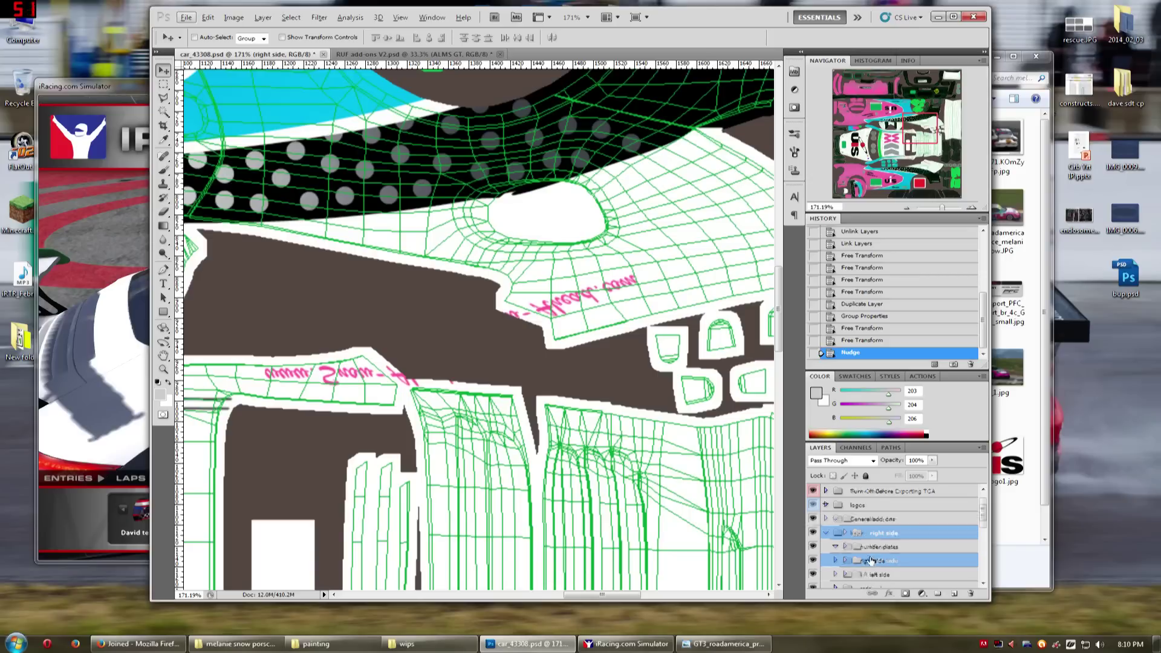
click(826, 505)
click(826, 505)
click(845, 533)
scroll(846, 538, down, 5)
scroll(847, 538, up, 5)
click(835, 533)
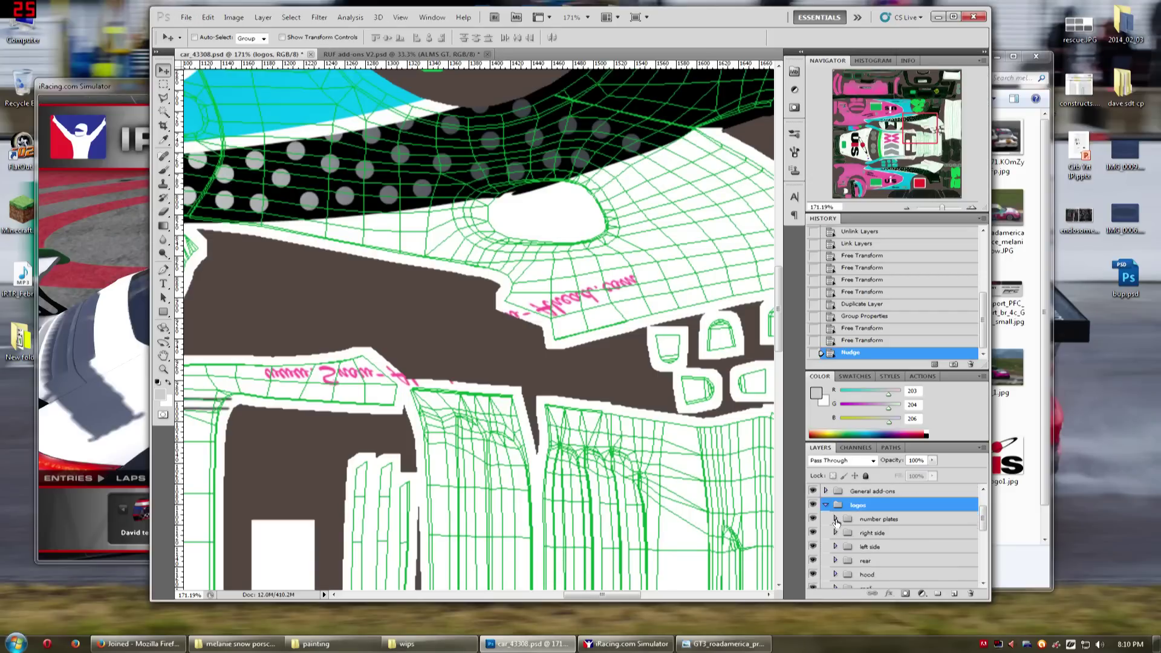
click(835, 533)
scroll(846, 536, down, 2)
click(884, 508)
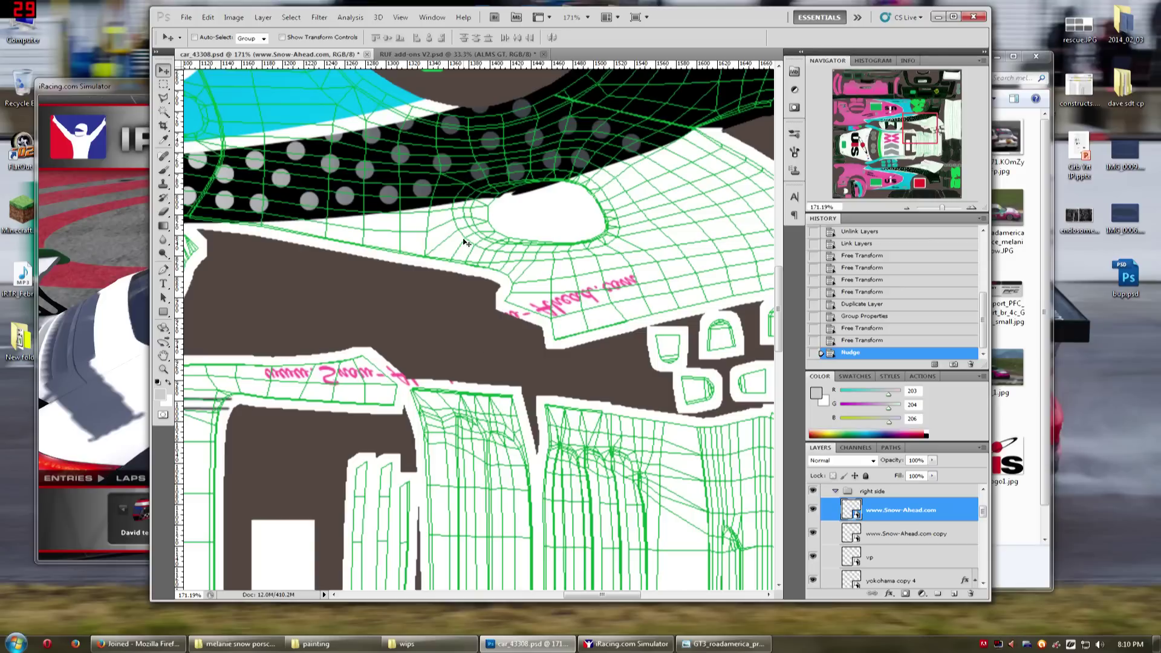
key(ctrl+t)
right_click(475, 379)
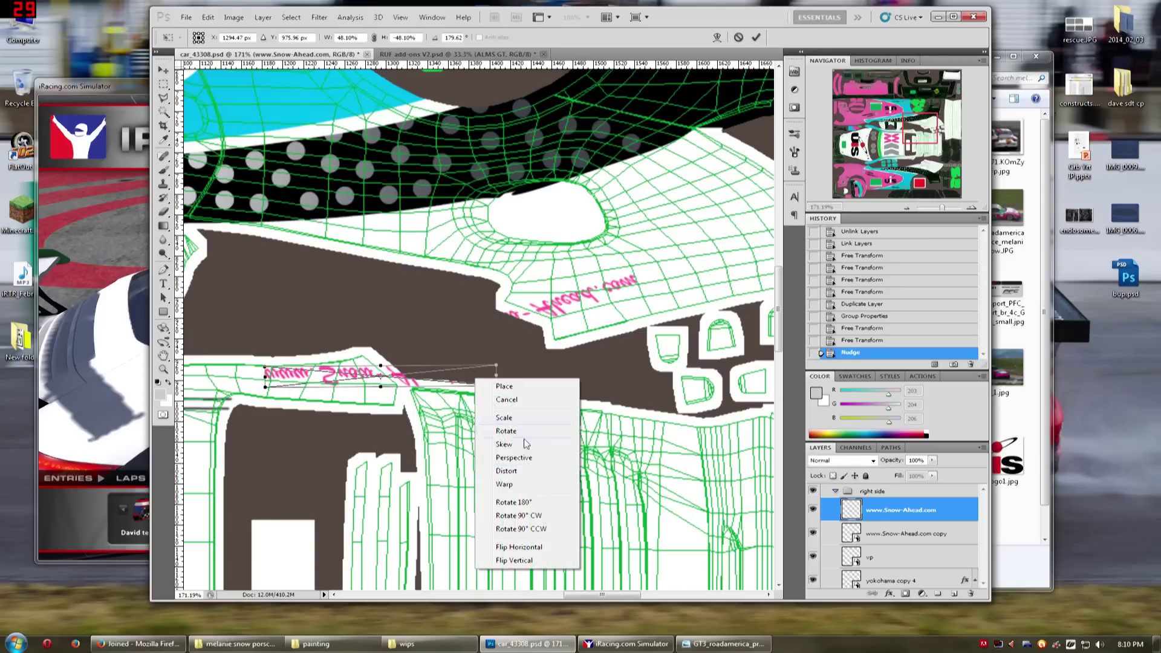
click(519, 546)
key(Return)
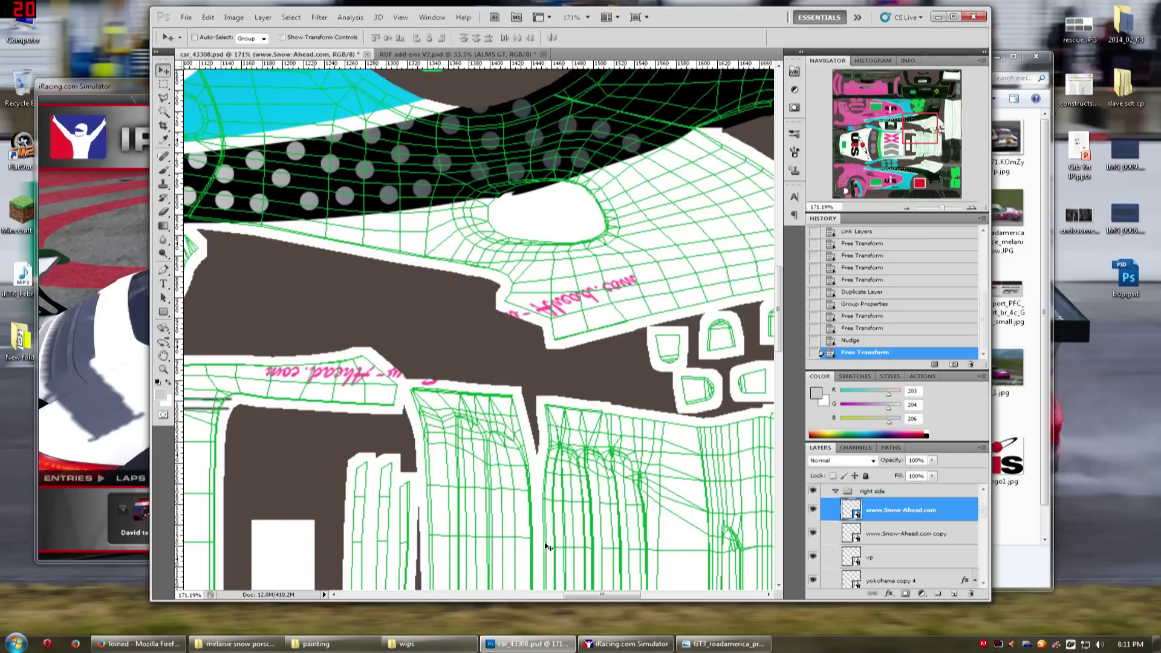
click(890, 537)
key(ctrl+t)
right_click(636, 321)
click(671, 493)
drag(448, 38, 432, 41)
key(BackSpace)
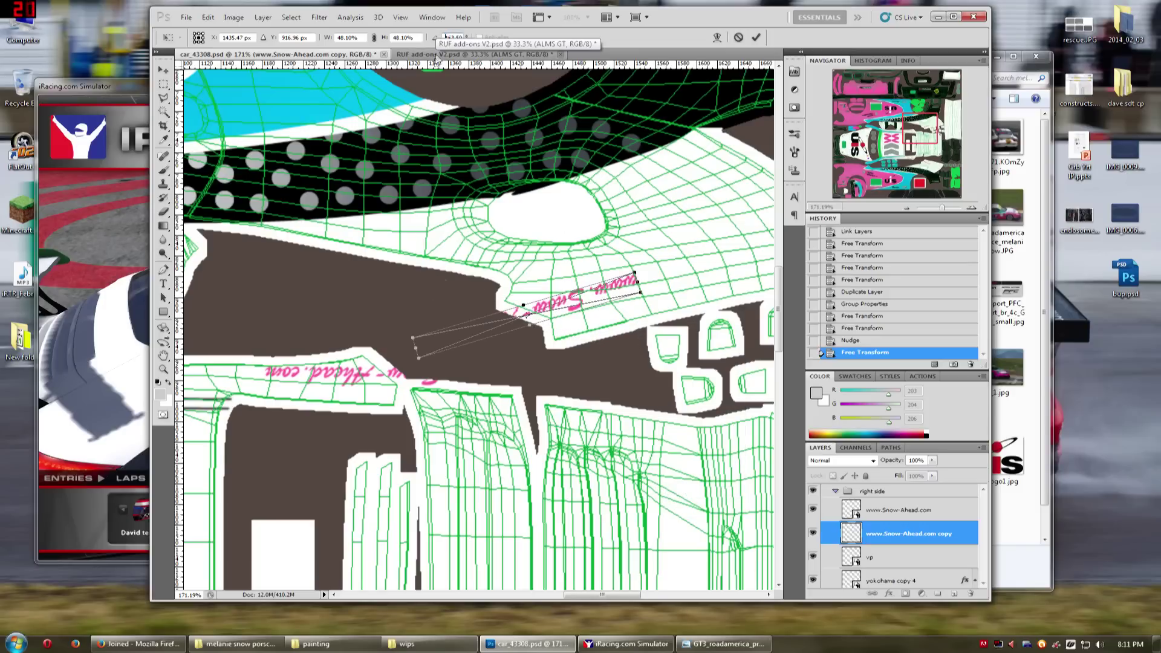
click(163, 70)
click(526, 234)
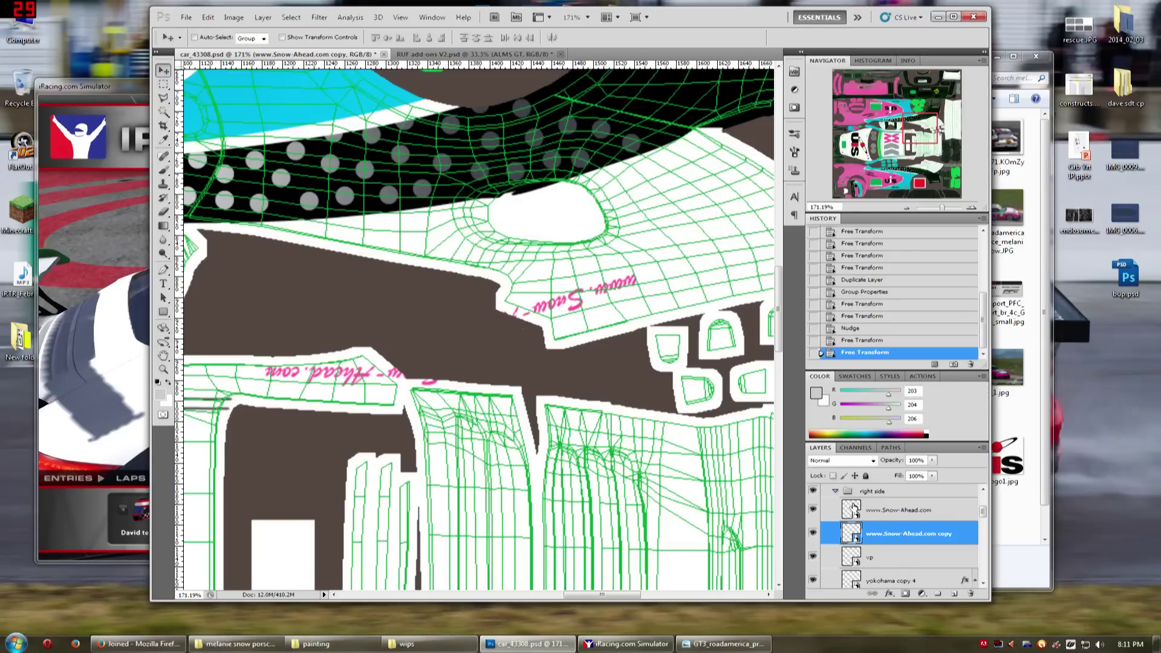
Hide the "Turn Off Before Exporting TGA" group and save the livery with the corrected Snow-Ahead logos
scroll(853, 508, up, 5)
click(812, 505)
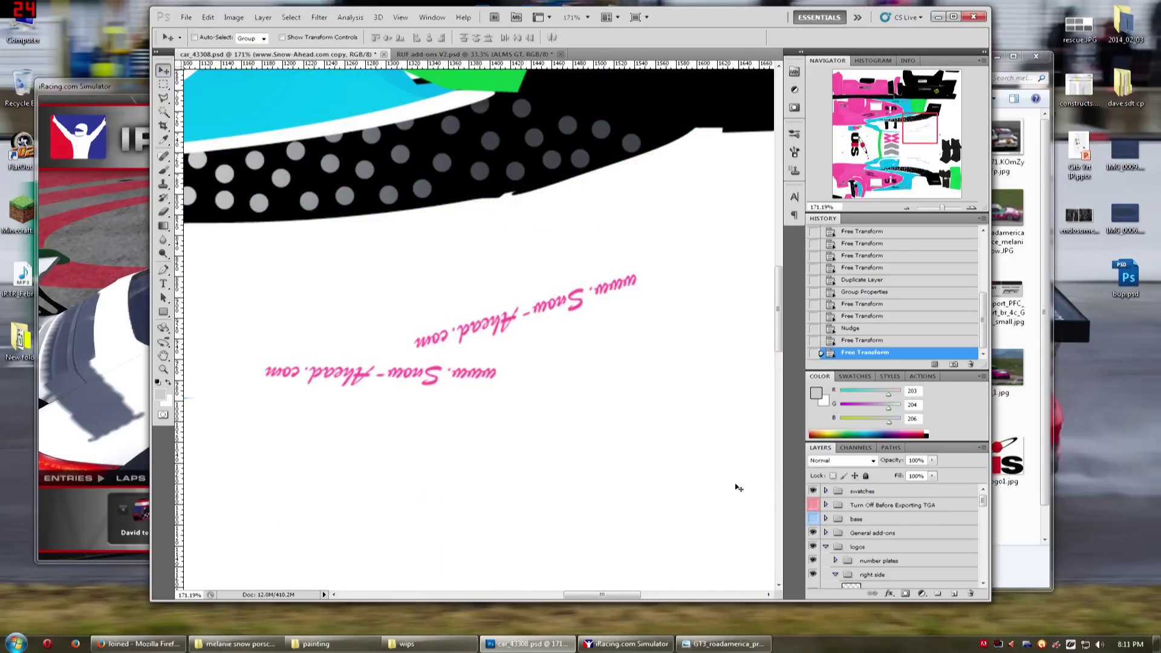
key(ctrl+s)
key(alt)
click(484, 307)
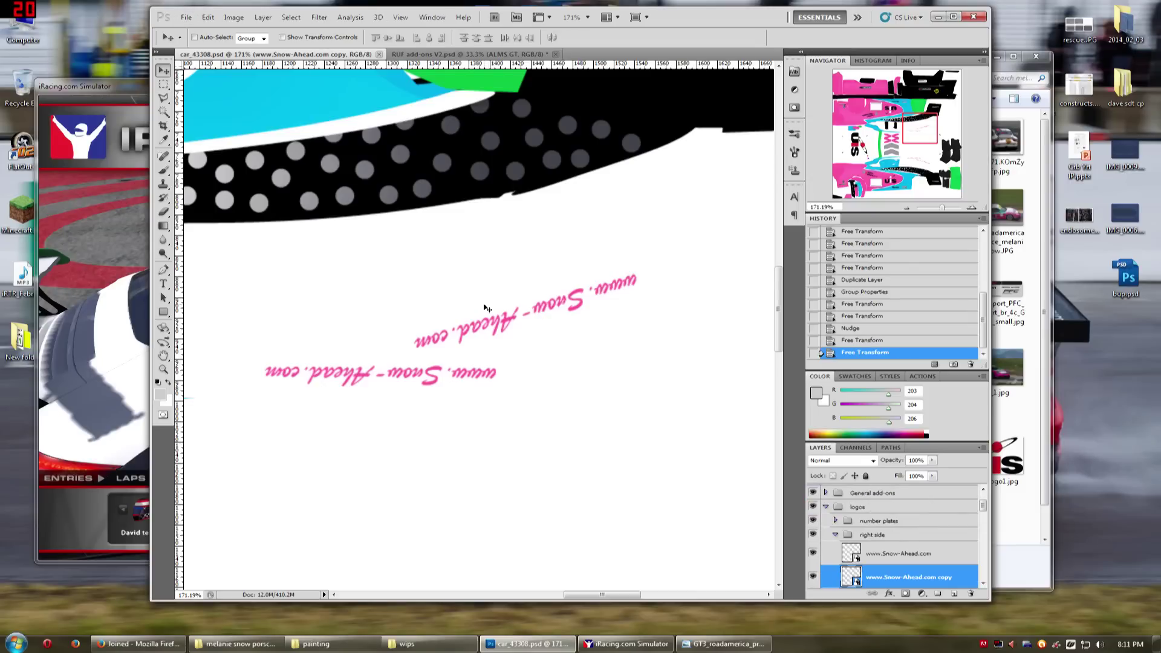